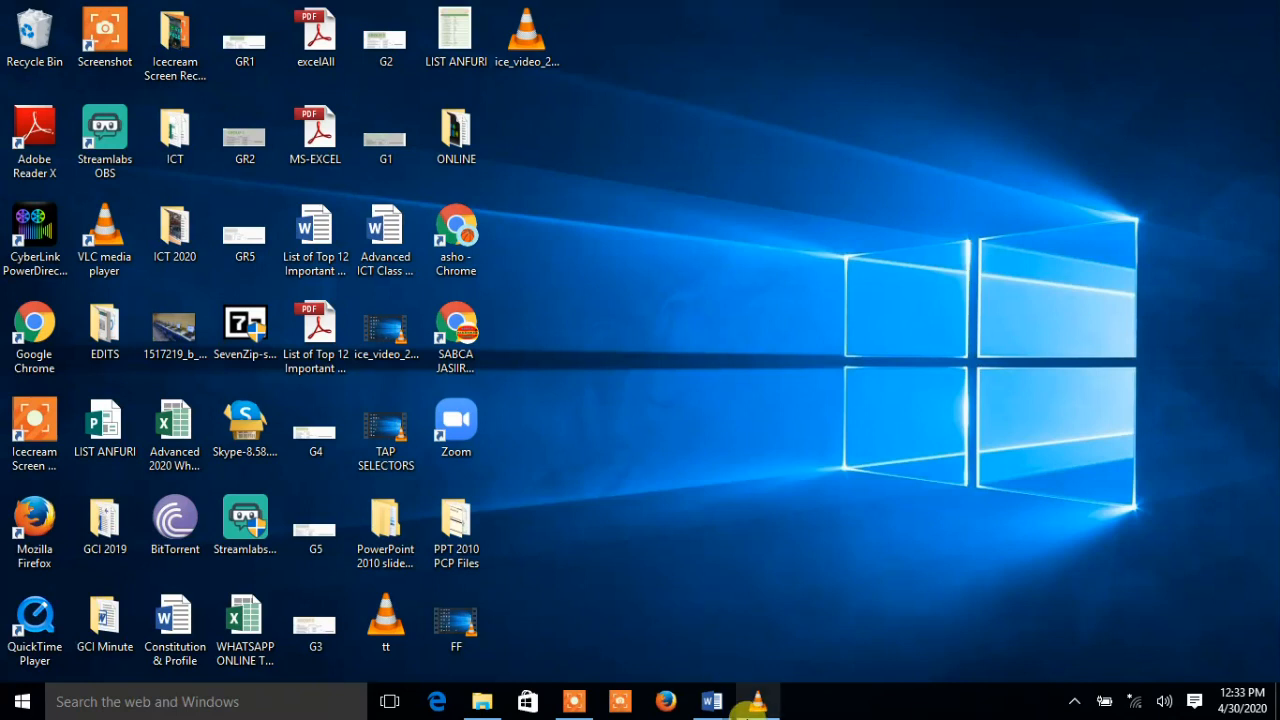
# Bring up the budget document, then switch to the 'How to insert Table in ms word Document' file
pyautogui.moveTo(705, 710)
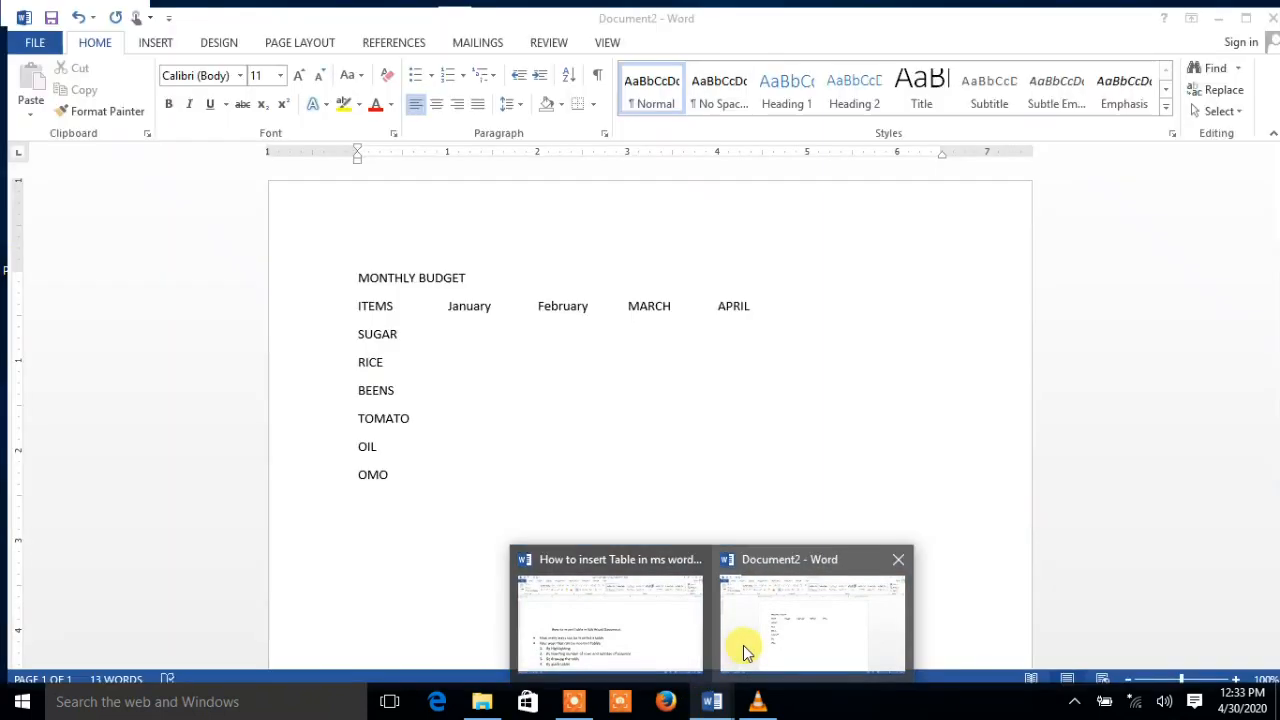
pyautogui.click(743, 651)
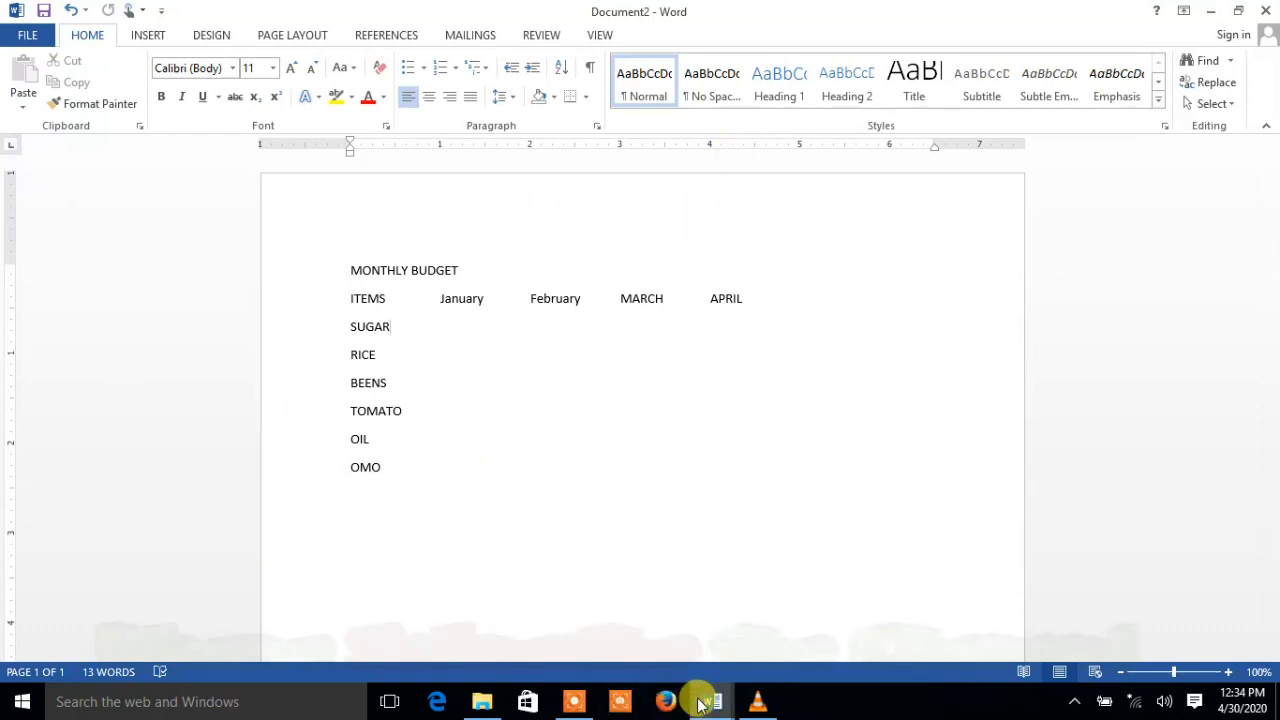
pyautogui.moveTo(708, 700)
pyautogui.click(601, 617)
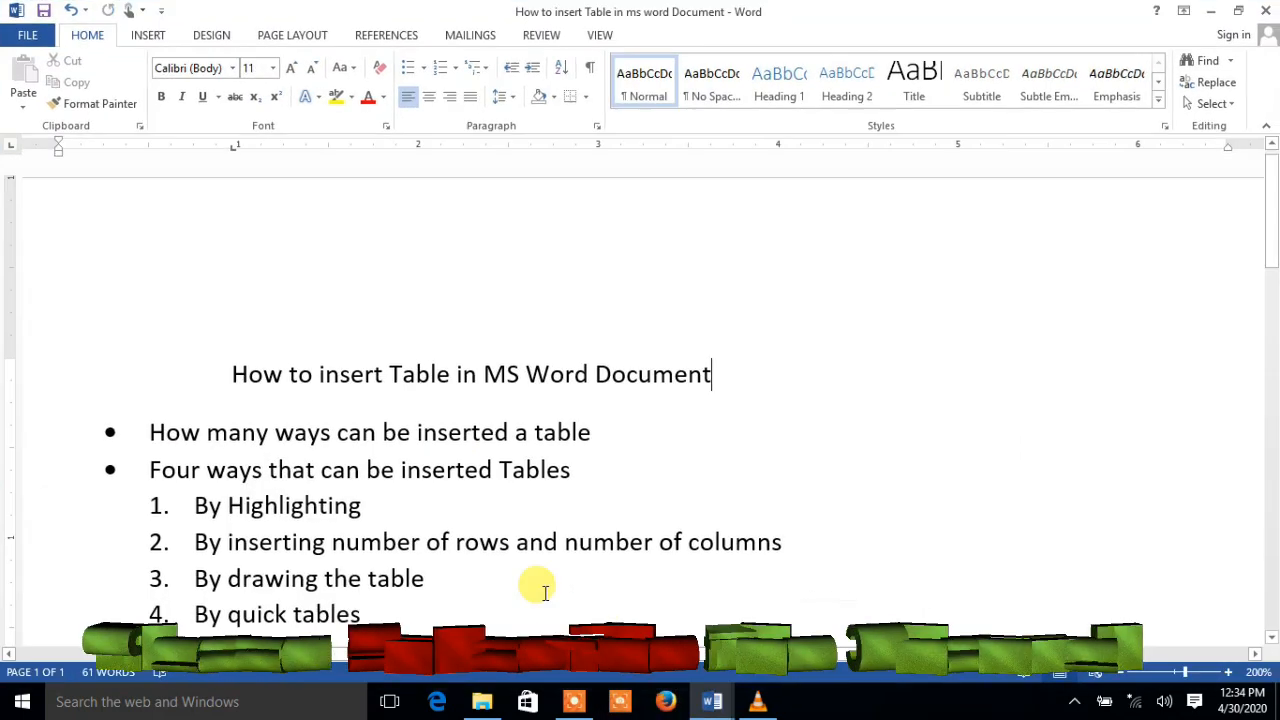
# Add a question mark after 'table' in the first bullet
pyautogui.click(602, 443)
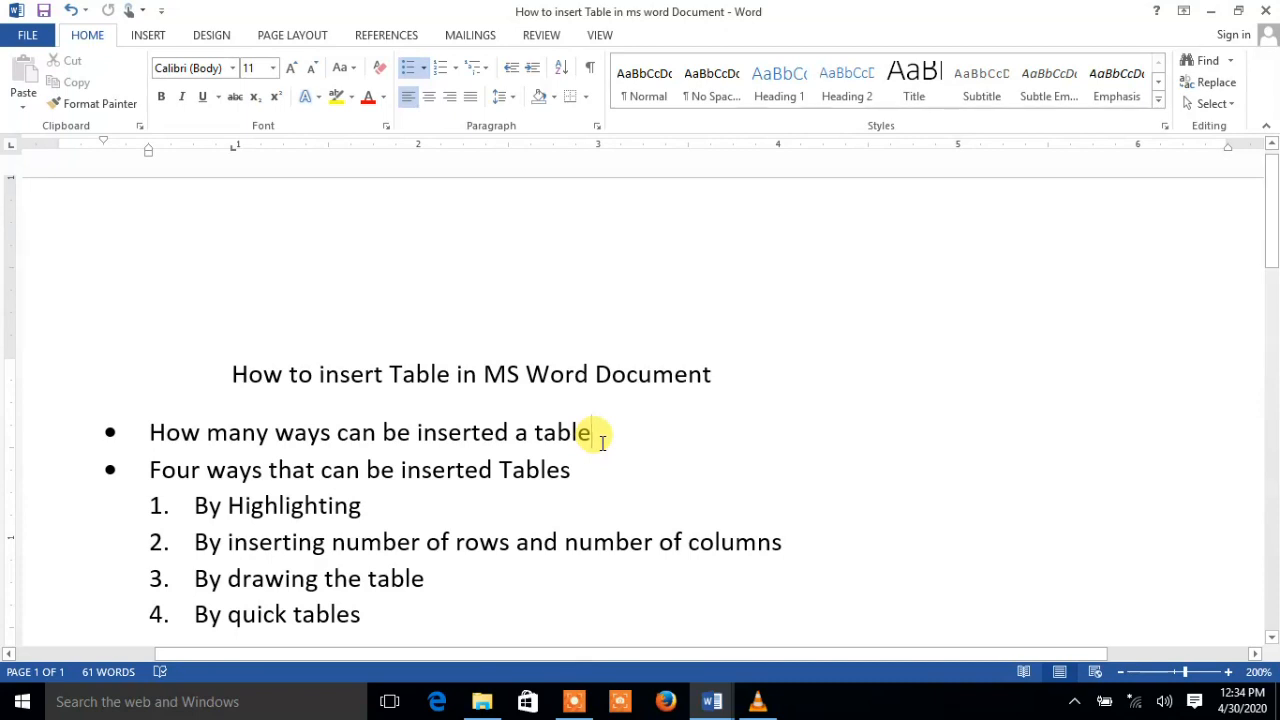
pyautogui.write('?')
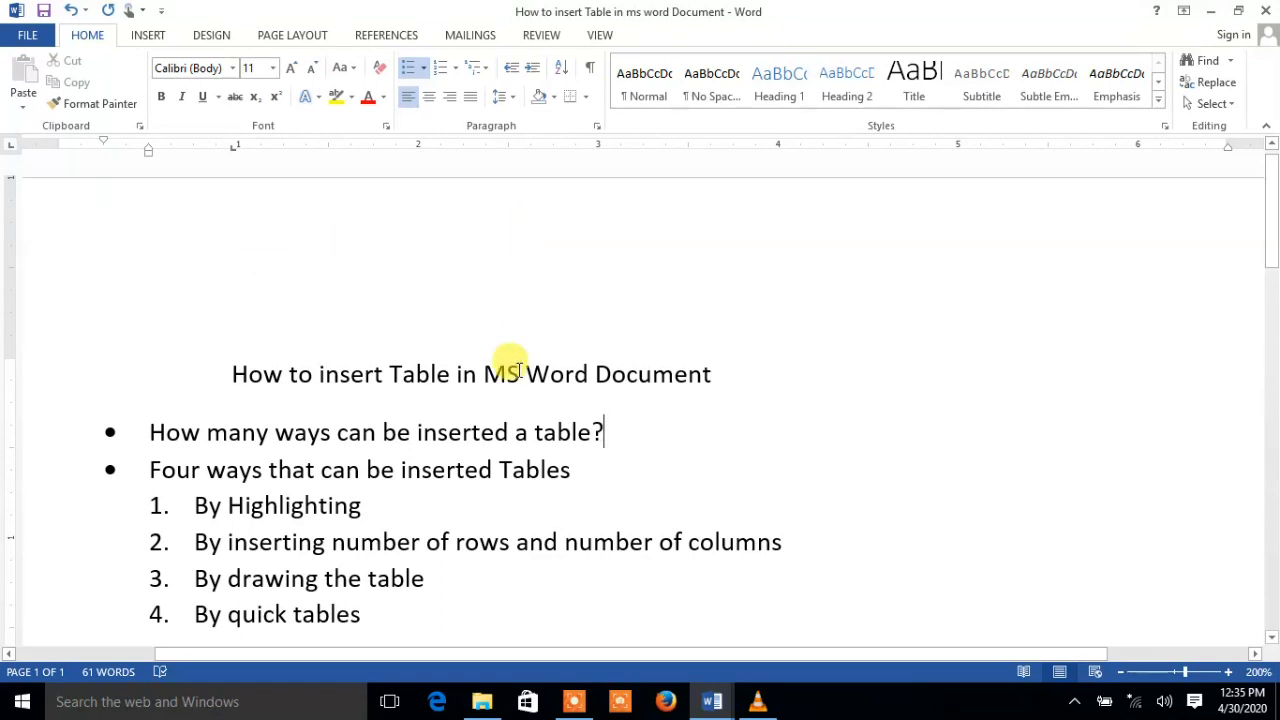
pyautogui.click(22, 708)
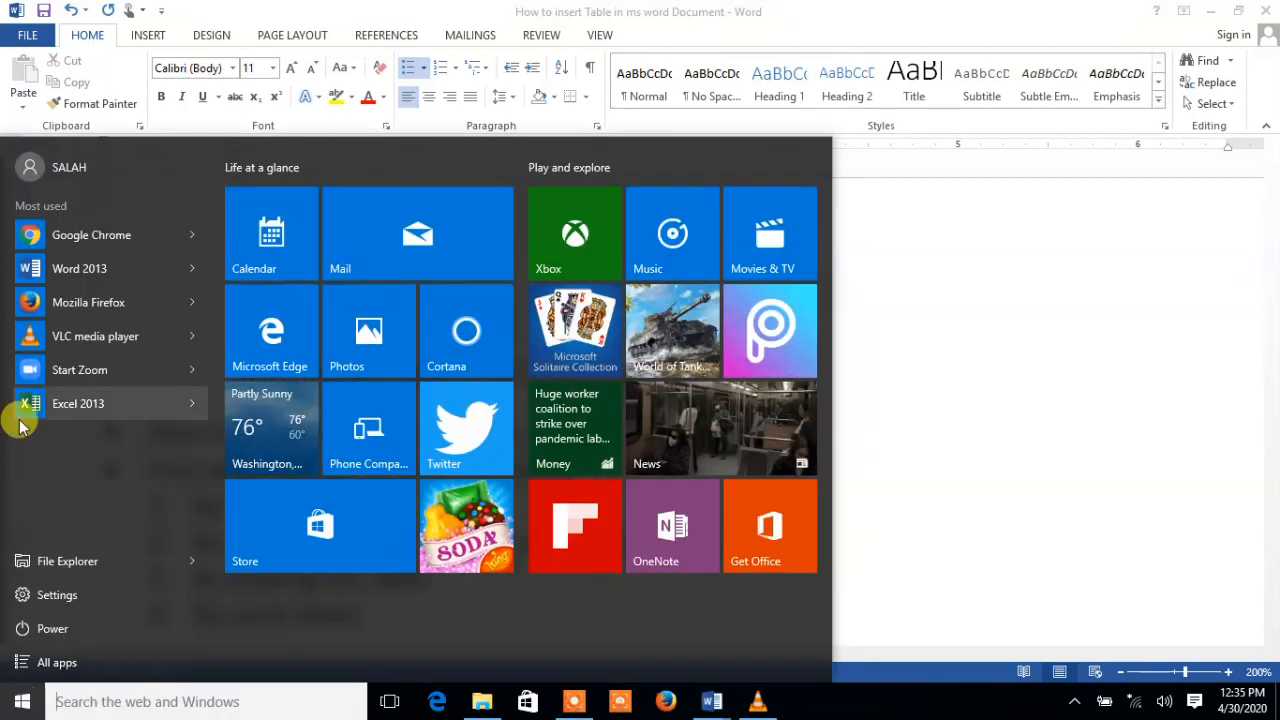
# Launch Word 2013 again and create a new blank document
pyautogui.click(64, 270)
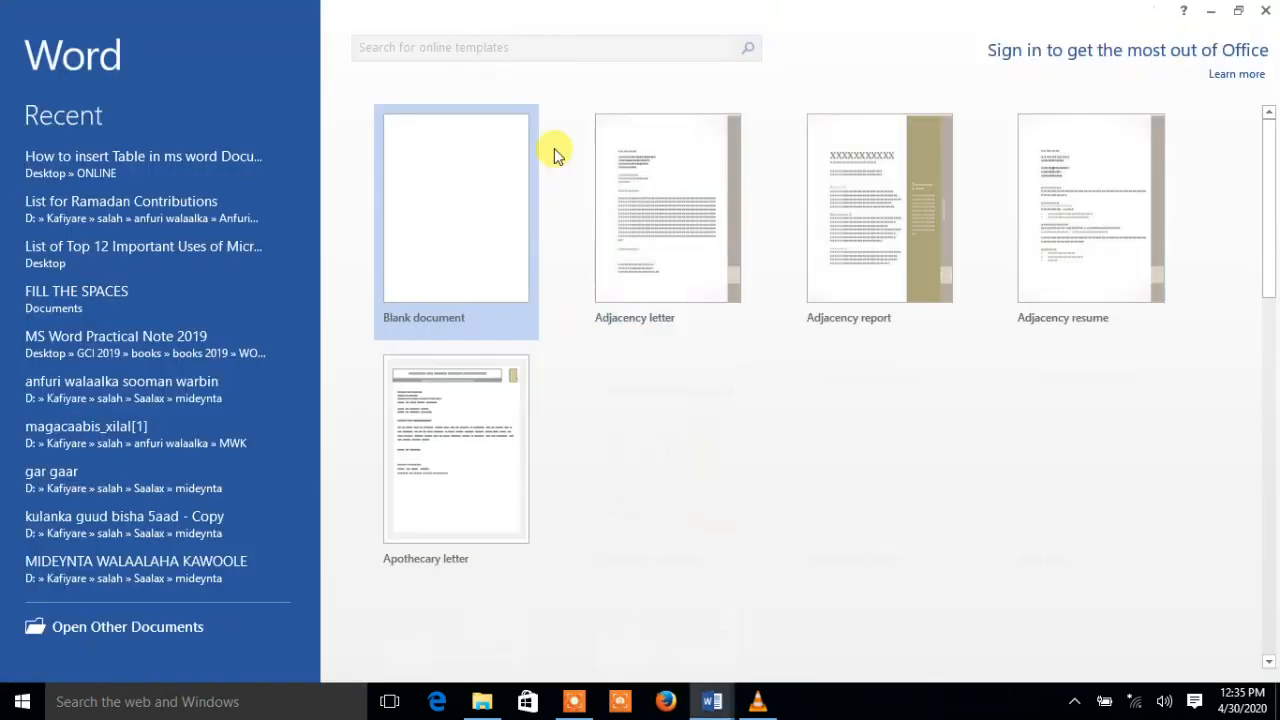
pyautogui.click(431, 179)
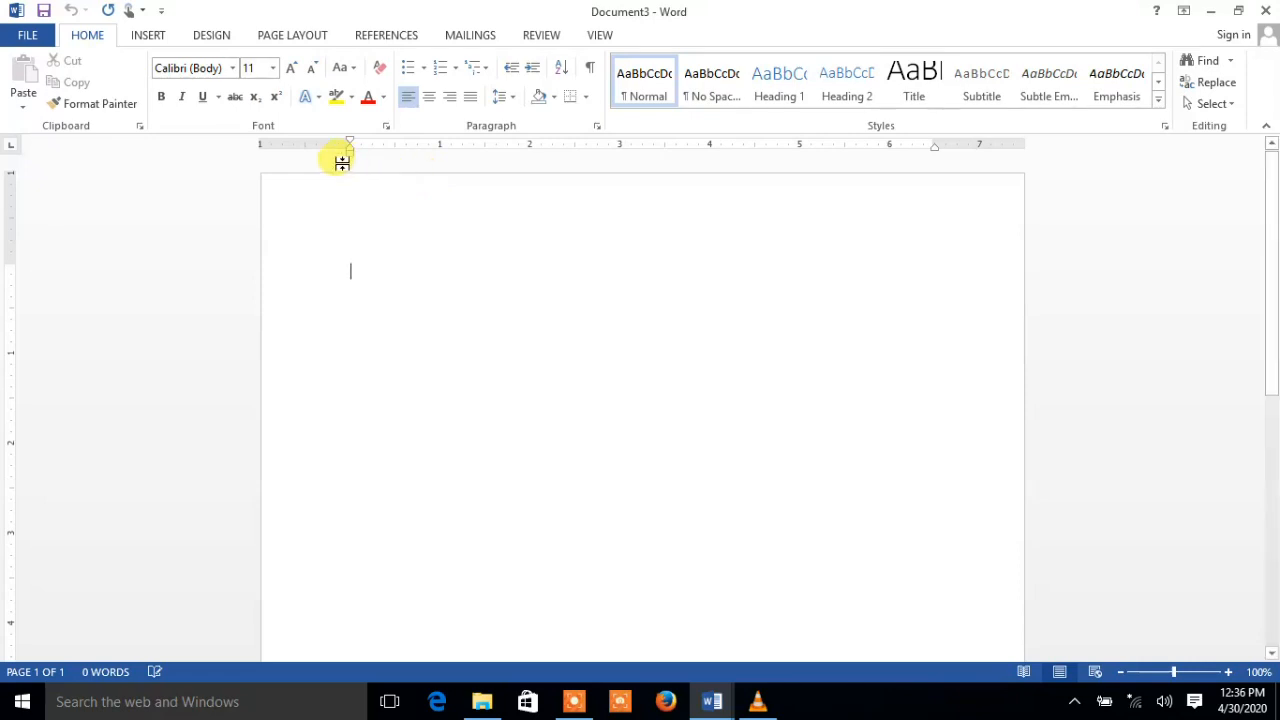
pyautogui.click(147, 35)
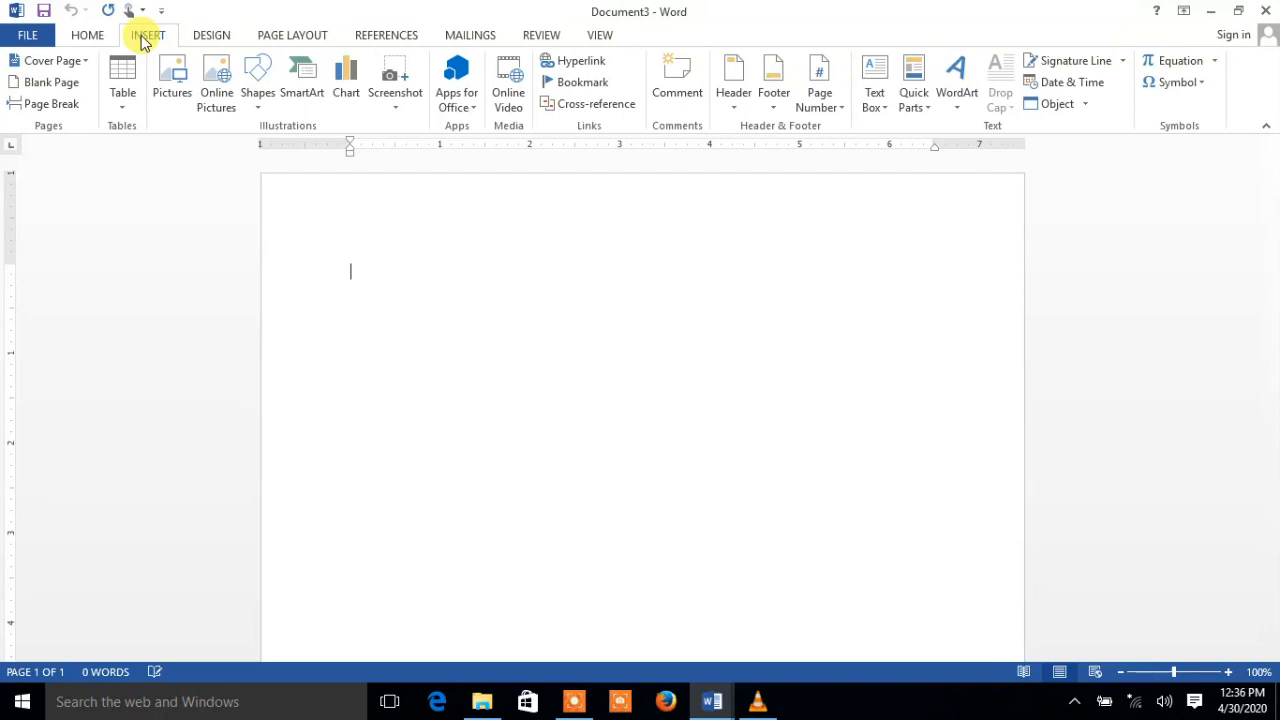
pyautogui.click(123, 100)
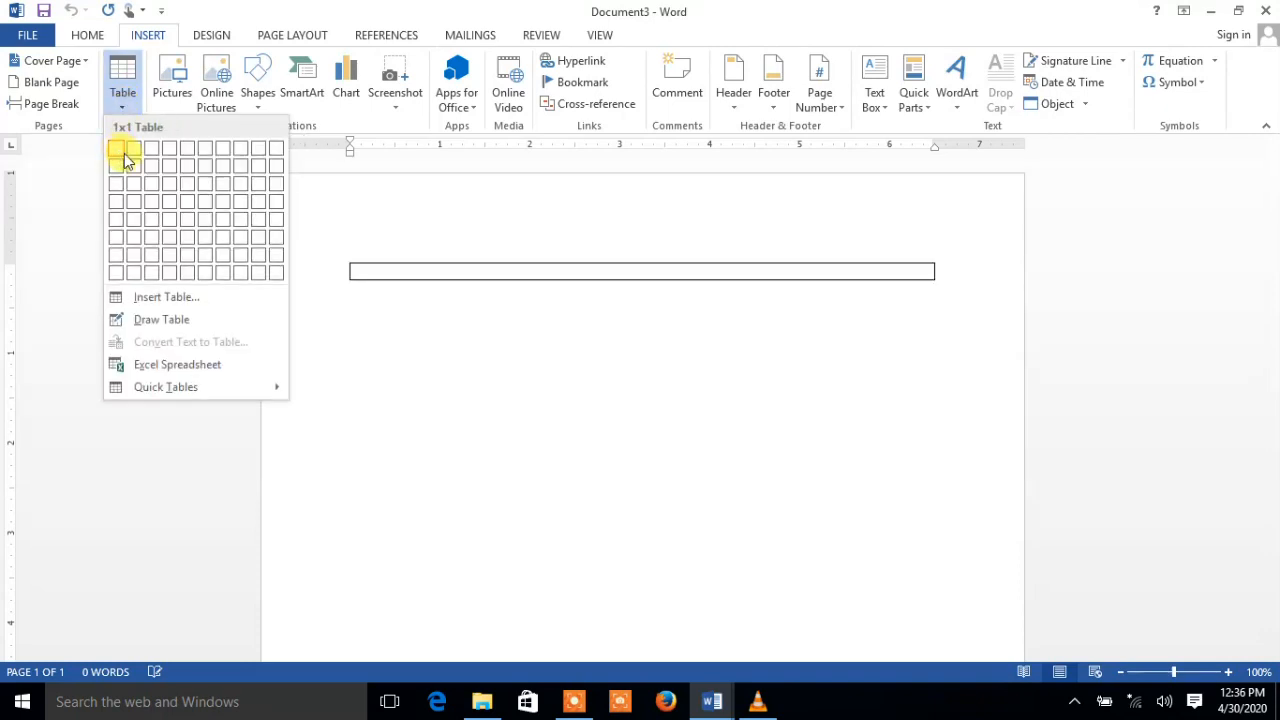
# Insert a 6-column, 4-row table and add an empty line below it
pyautogui.click(214, 200)
pyautogui.click(434, 385)
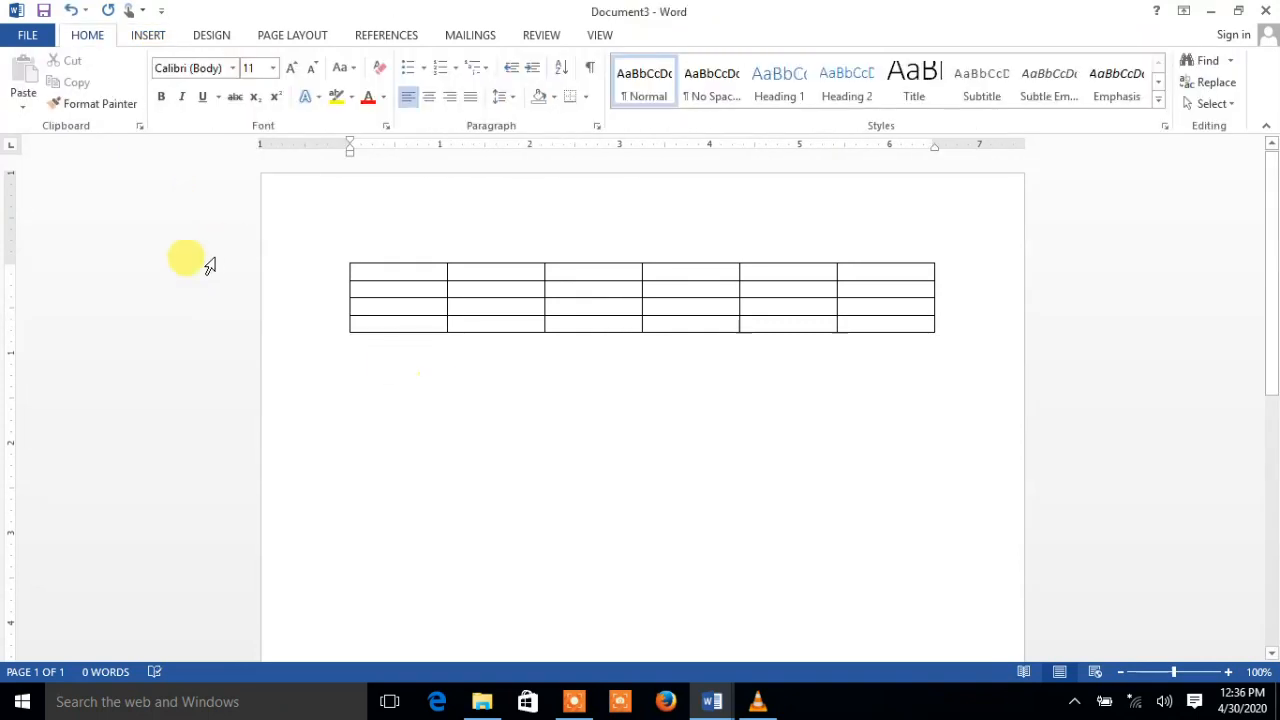
pyautogui.press('Return')
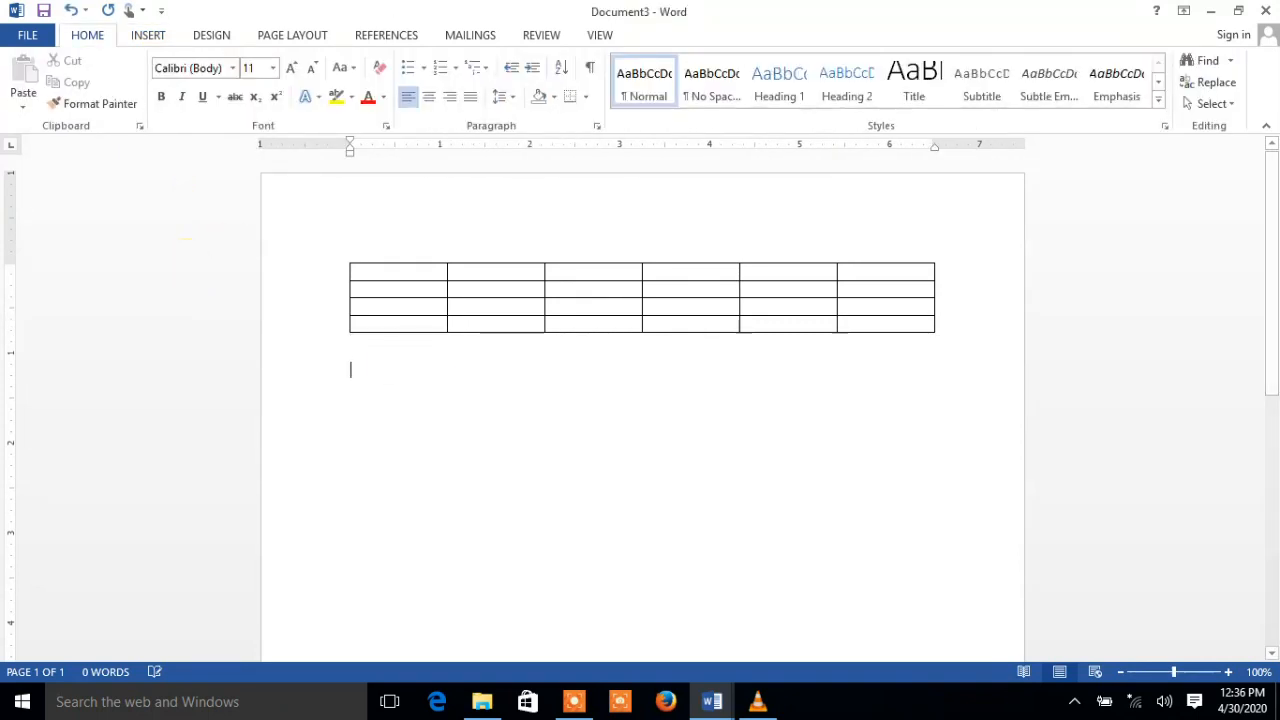
pyautogui.click(146, 35)
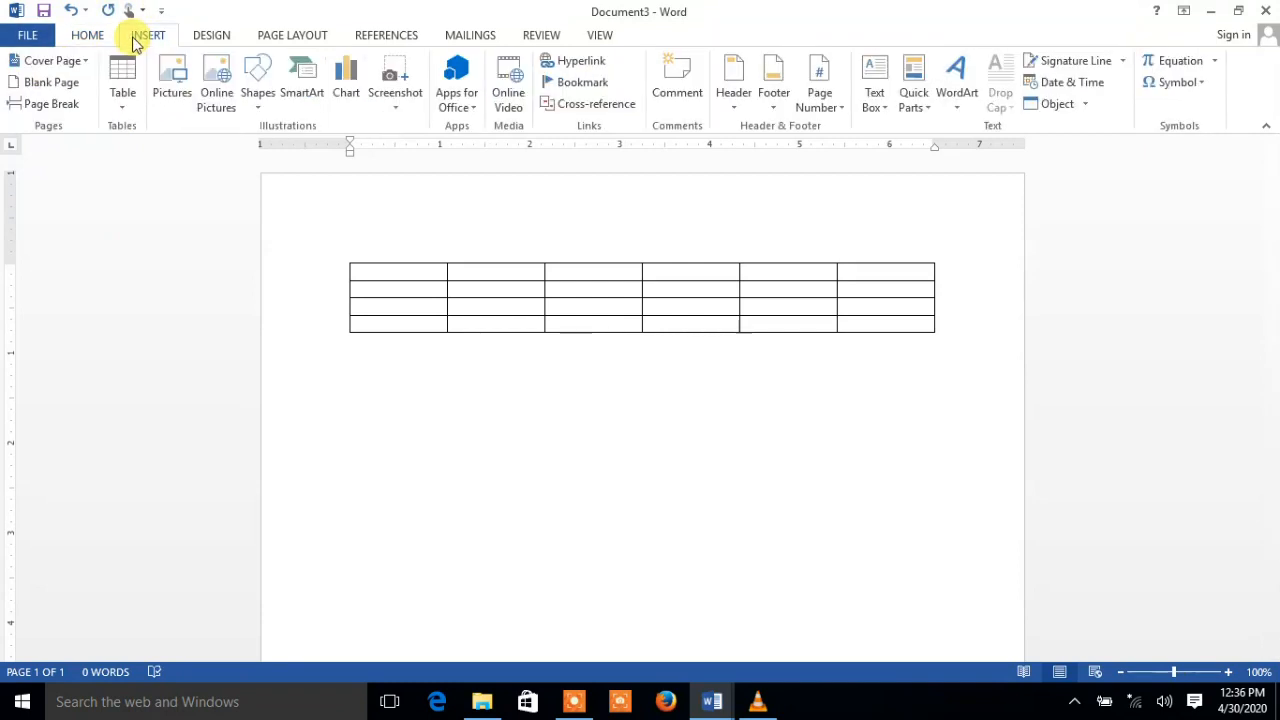
pyautogui.click(128, 112)
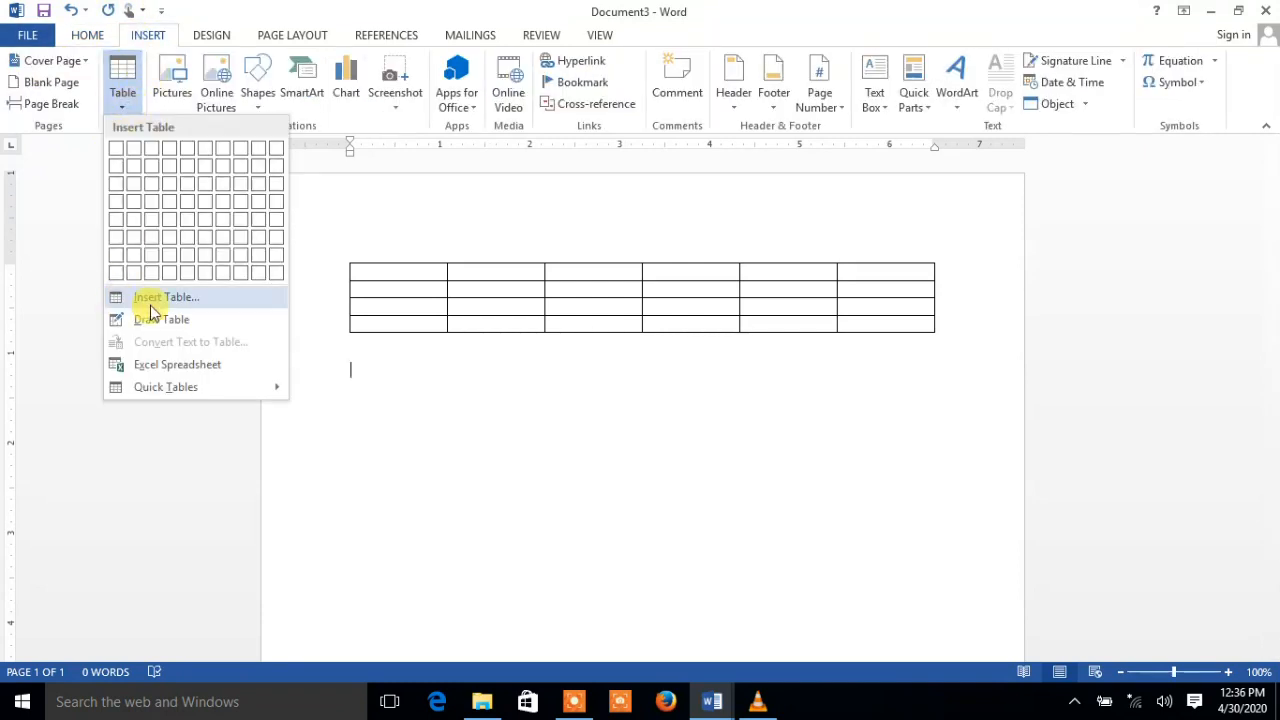
# Insert a 4-column, 3-row table through the Insert Table dialog
pyautogui.click(166, 300)
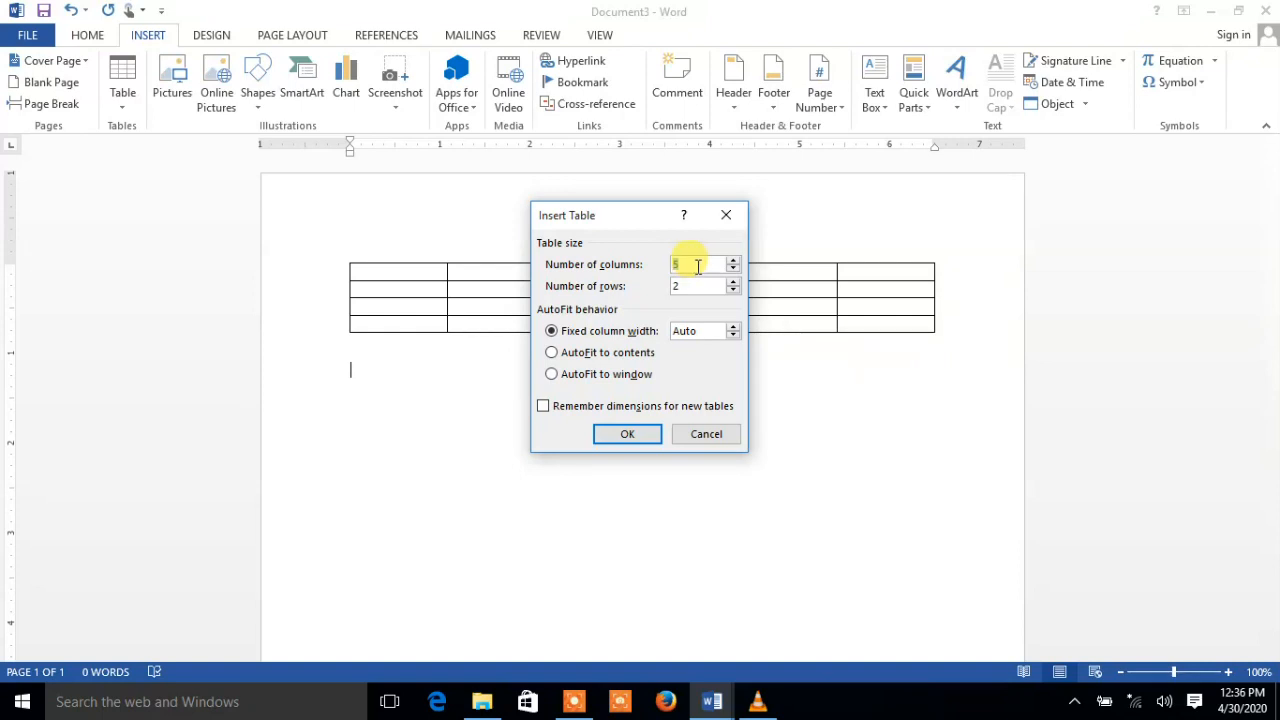
pyautogui.click(695, 265)
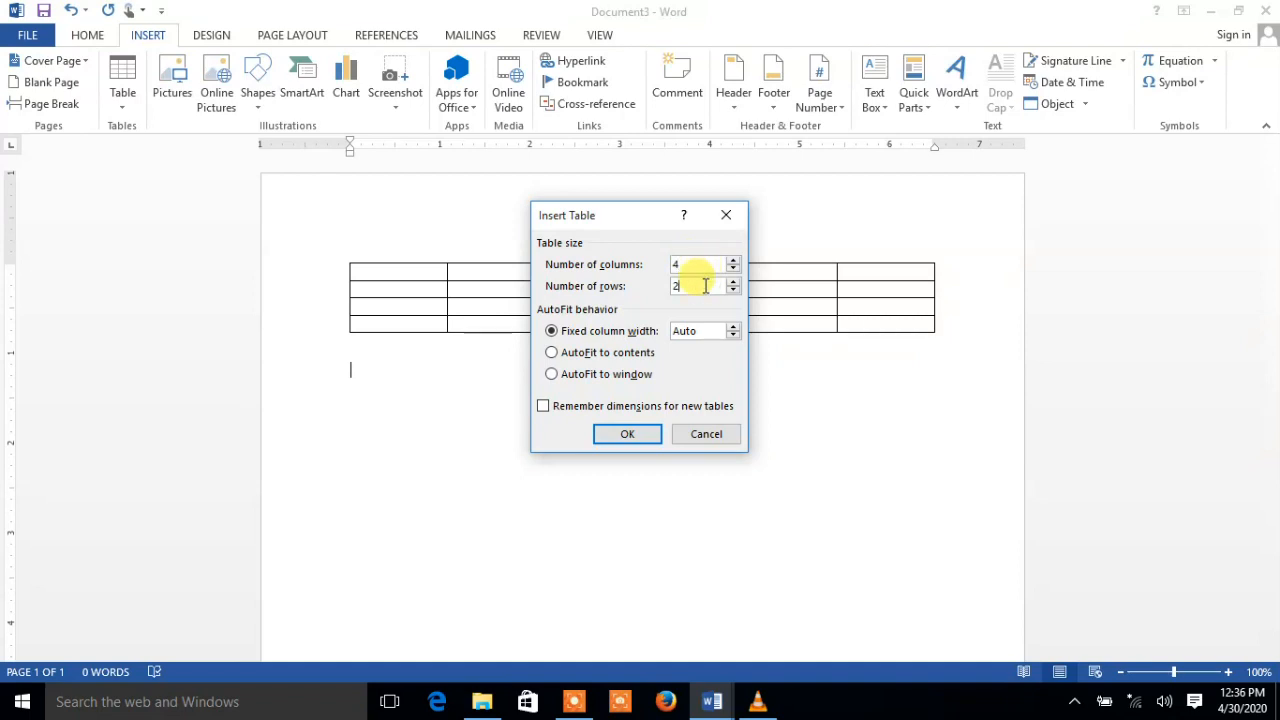
pyautogui.press('BackSpace')
pyautogui.write('3')
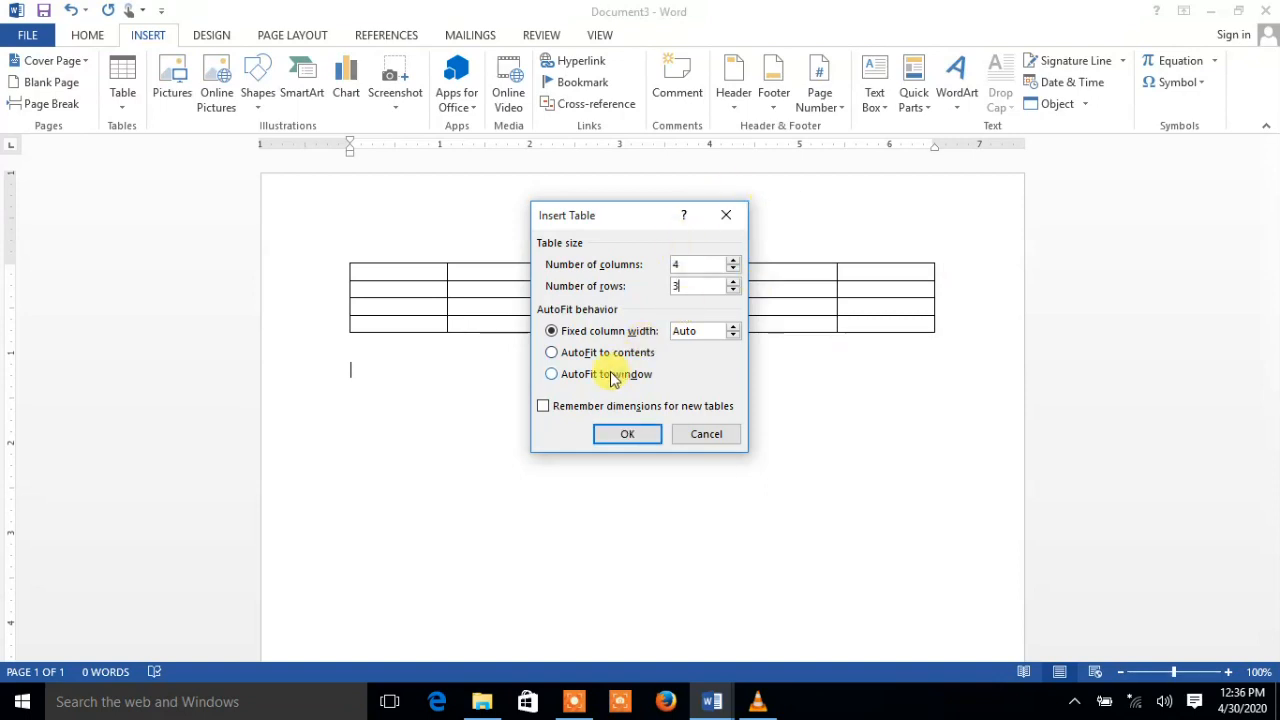
pyautogui.click(624, 441)
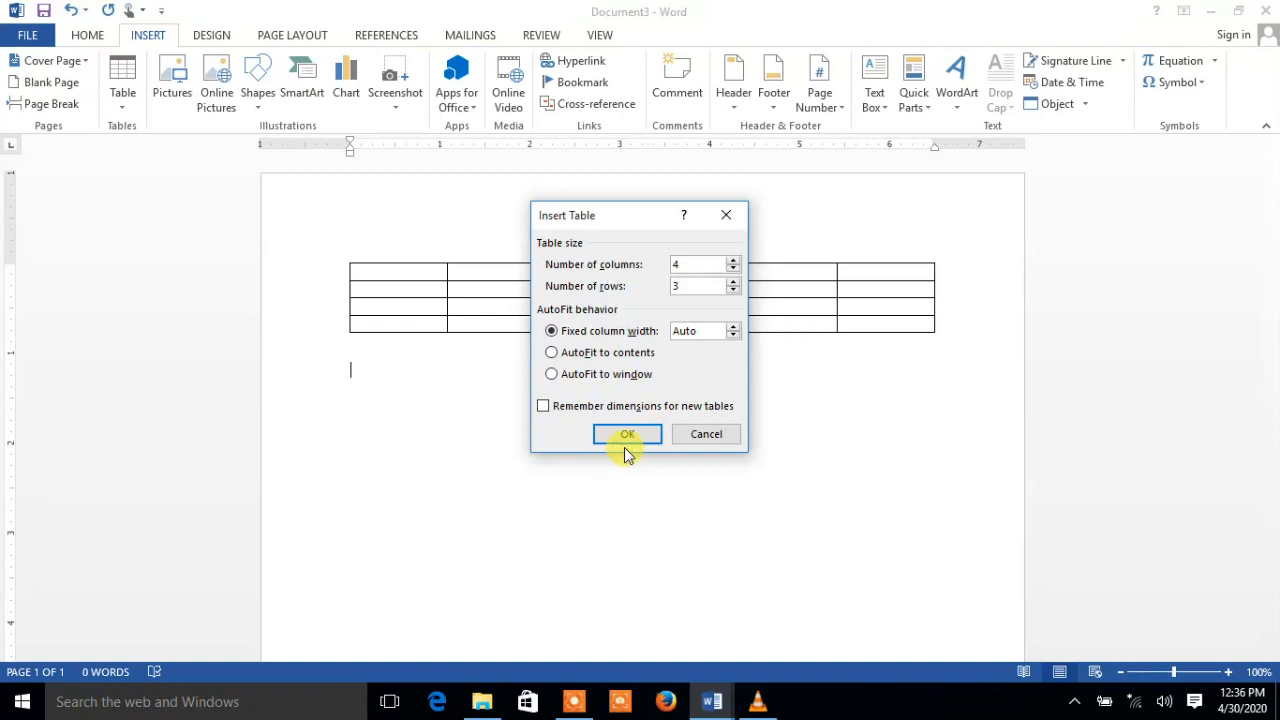
pyautogui.click(611, 438)
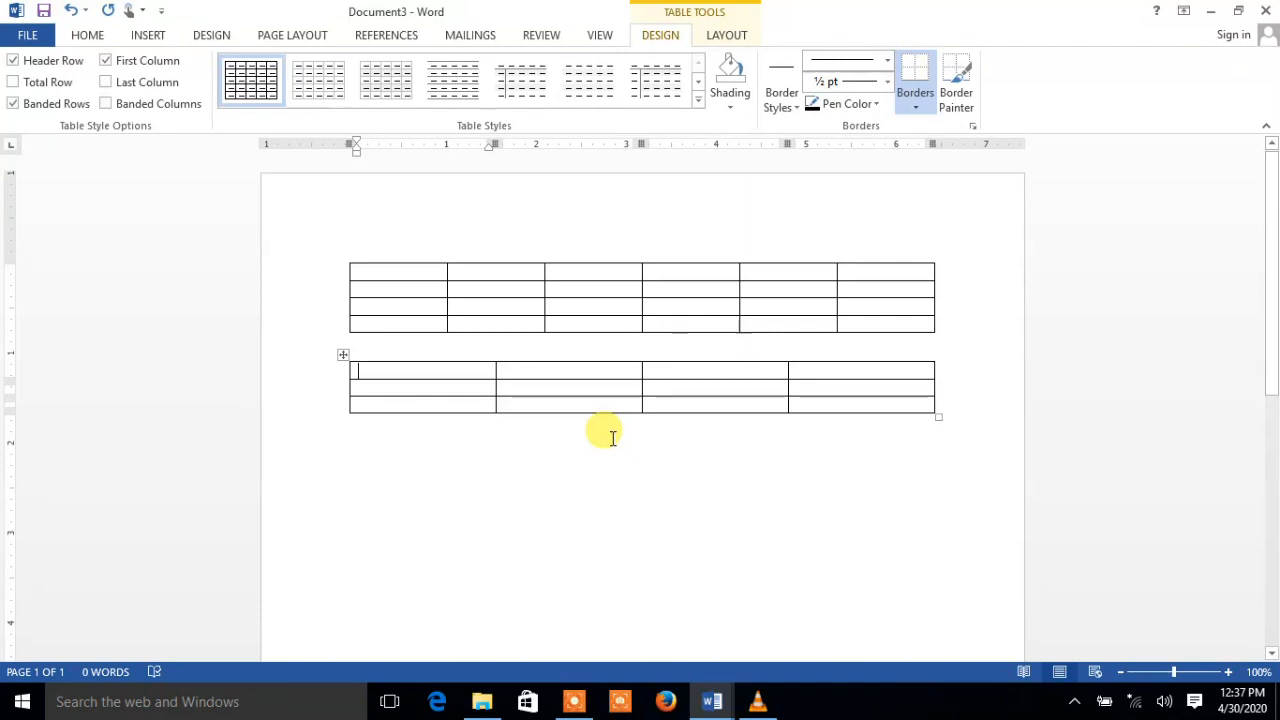
pyautogui.click(611, 438)
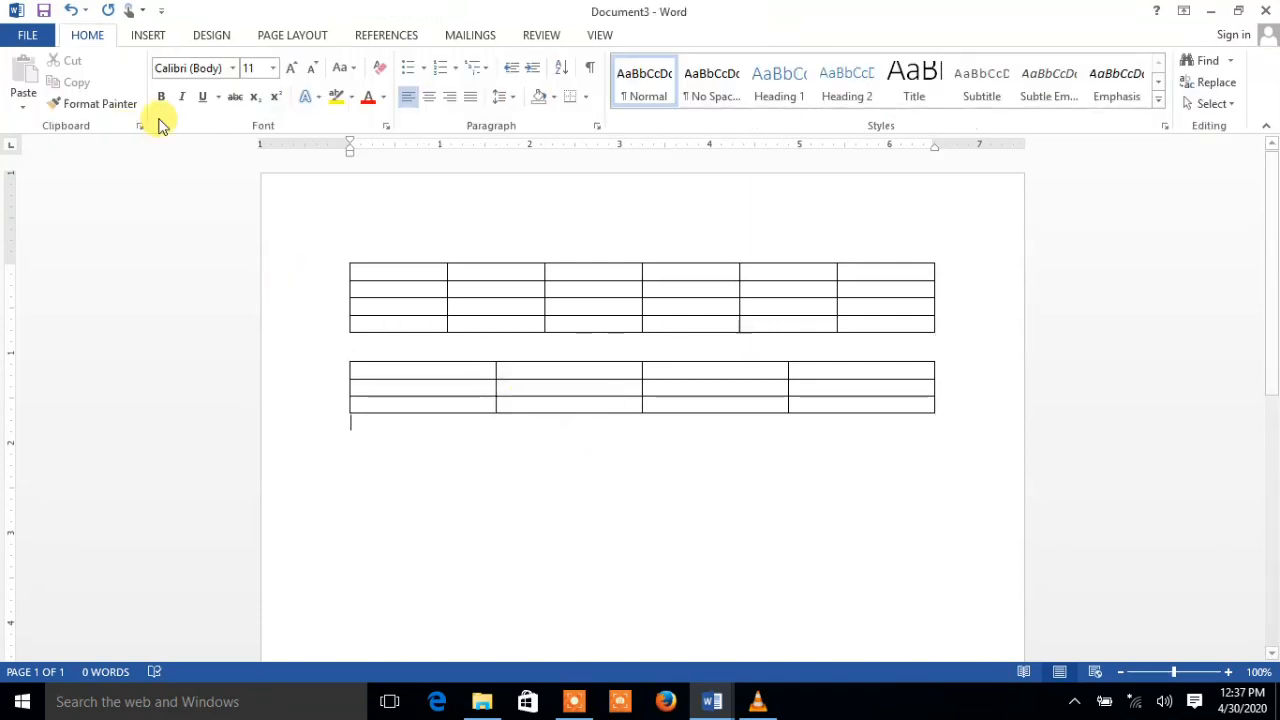
pyautogui.click(150, 36)
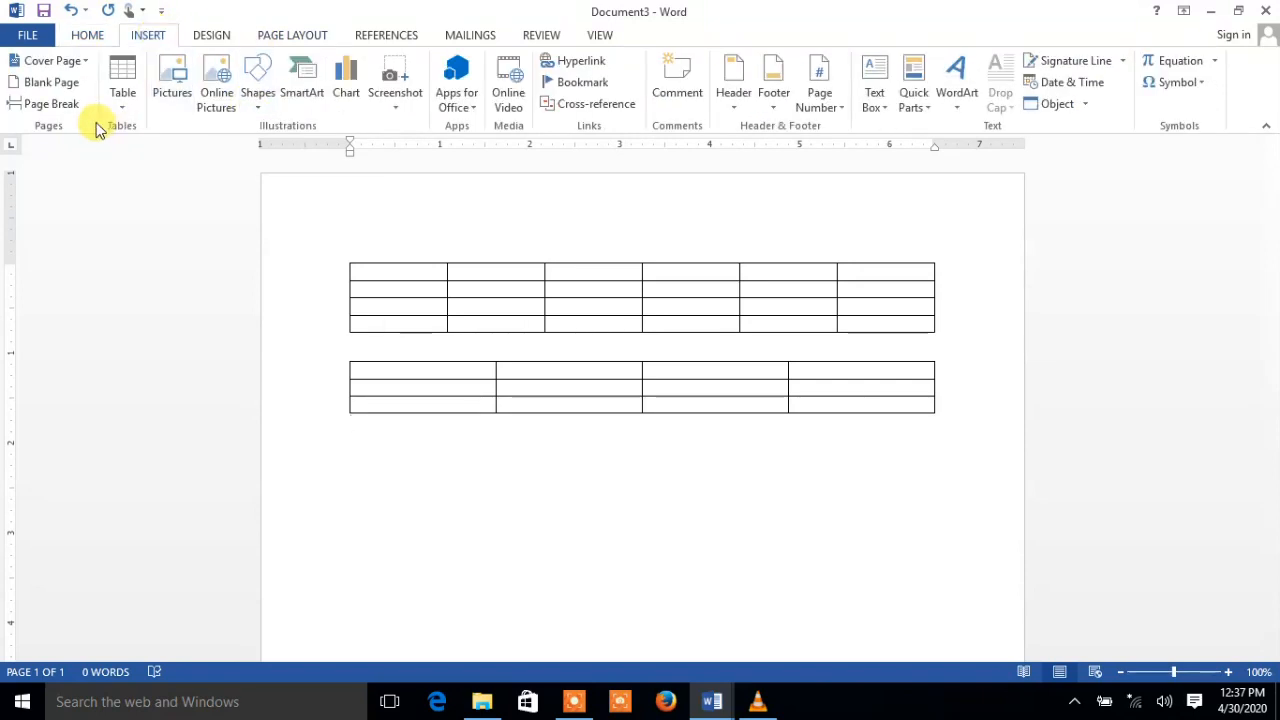
# Draw a table outline below the second table and divide it into eight rows
pyautogui.click(121, 112)
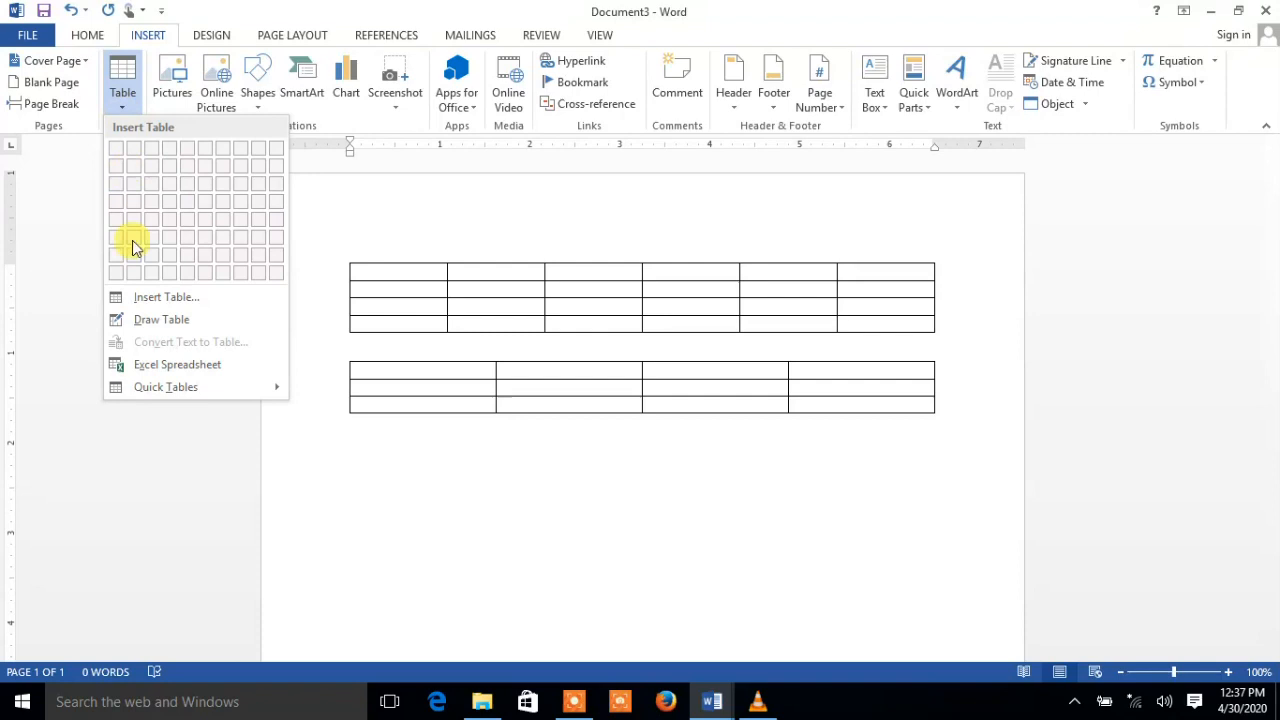
pyautogui.click(178, 322)
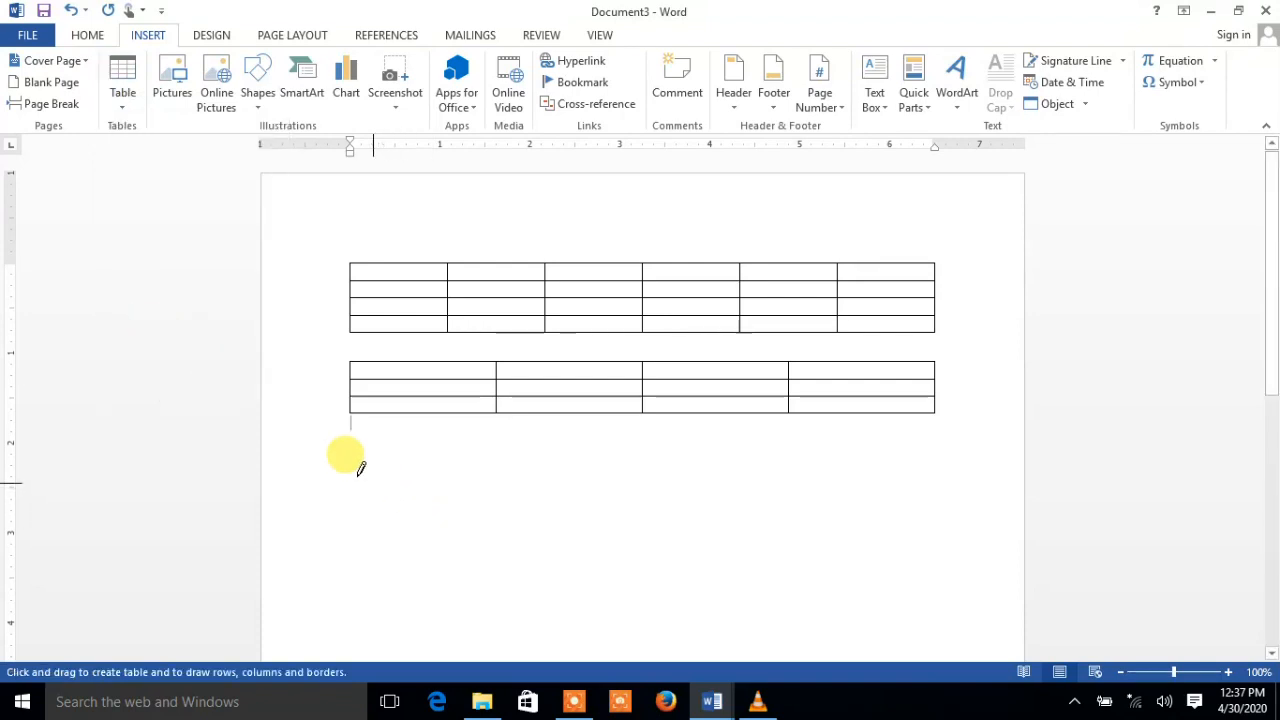
pyautogui.moveTo(355, 465)
pyautogui.mouseDown()
pyautogui.moveTo(611, 690)
pyautogui.moveTo(738, 563)
pyautogui.mouseUp()
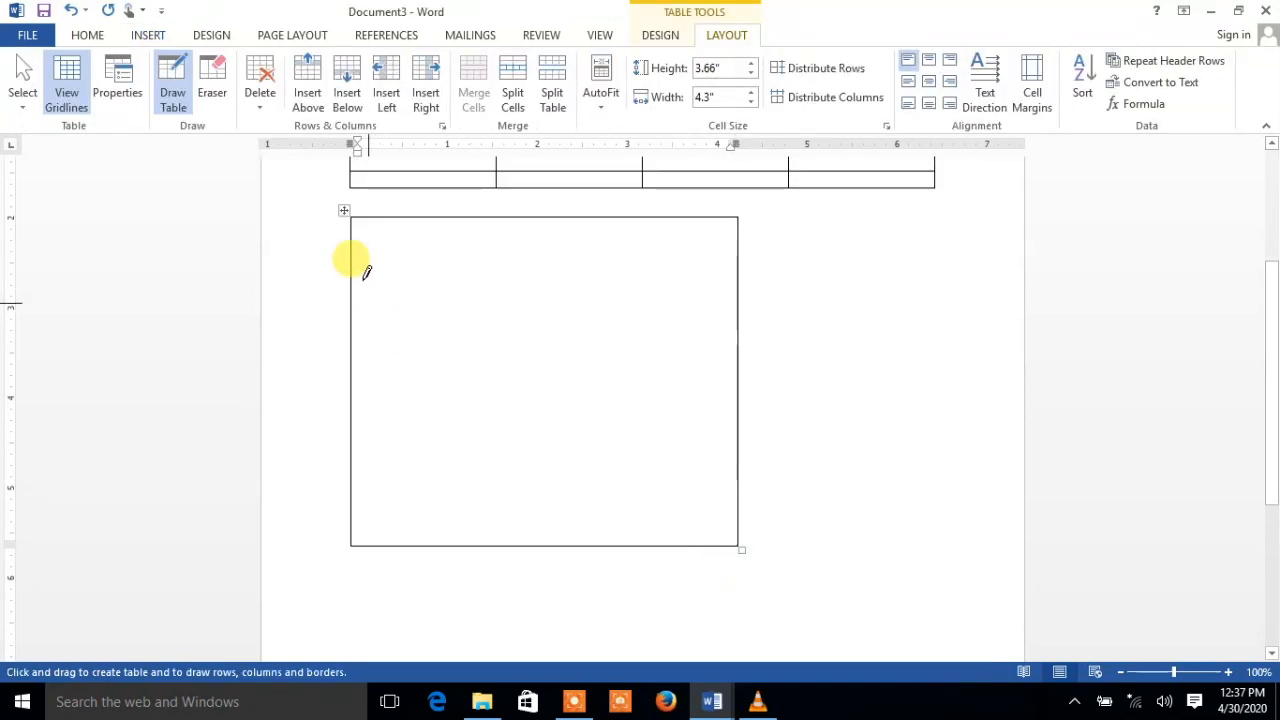
pyautogui.moveTo(358, 259); pyautogui.dragTo(737, 259)
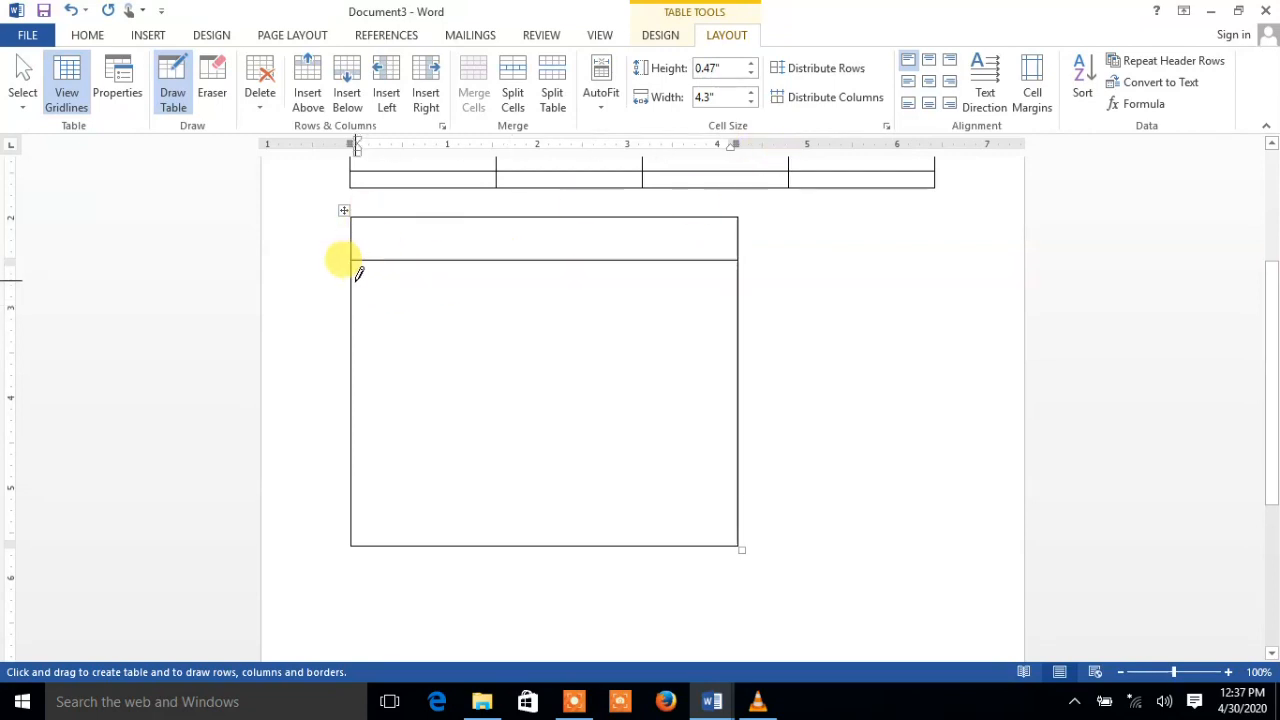
pyautogui.moveTo(360, 292); pyautogui.dragTo(627, 285)
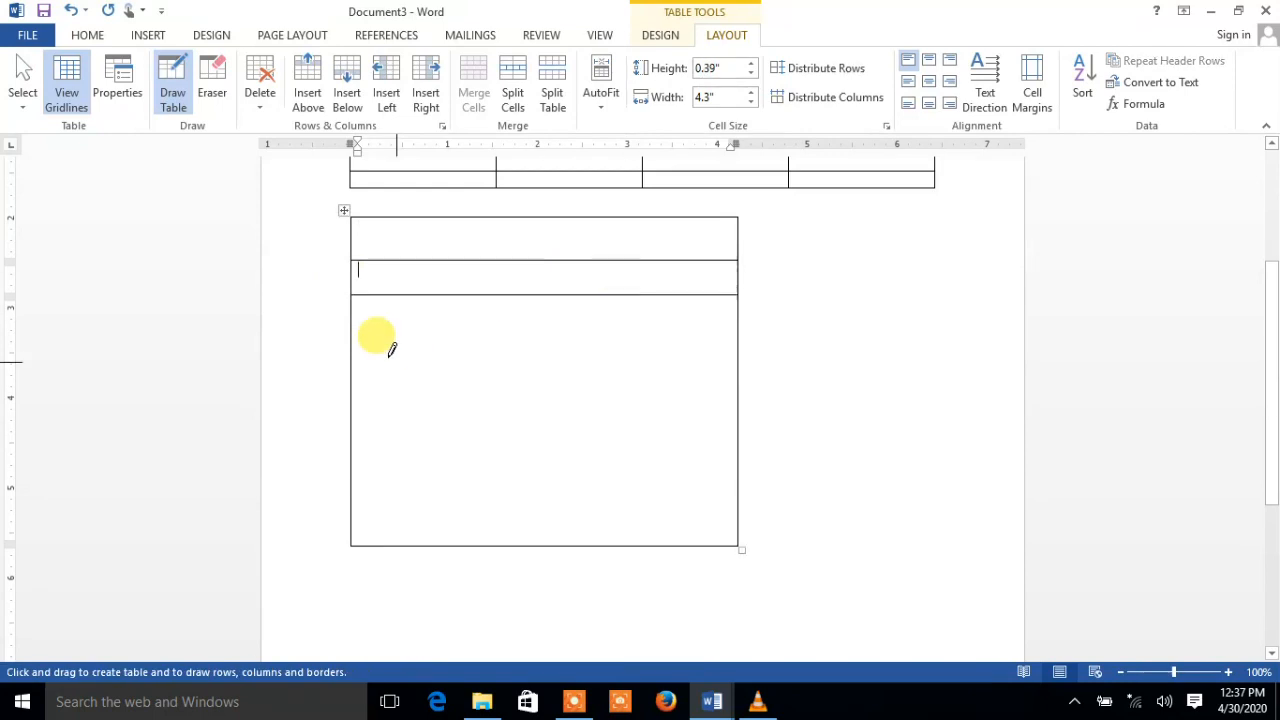
pyautogui.moveTo(353, 338); pyautogui.dragTo(651, 338)
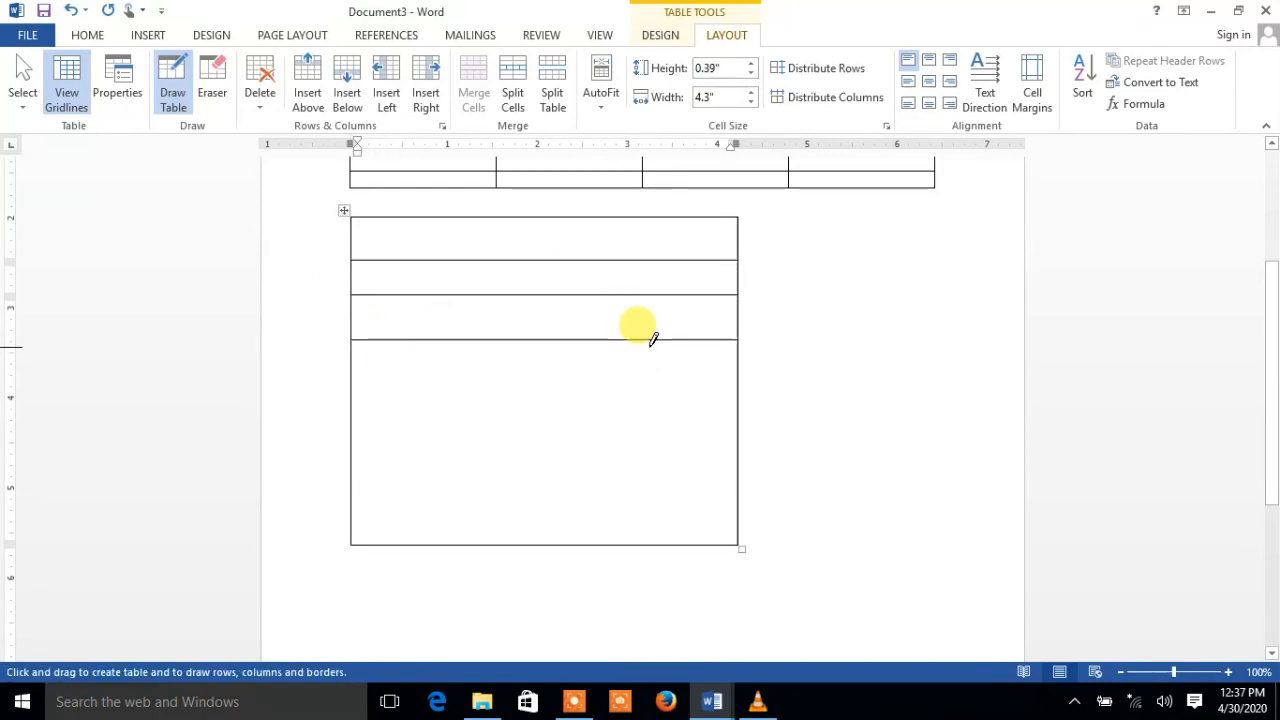
pyautogui.moveTo(355, 382); pyautogui.dragTo(716, 383)
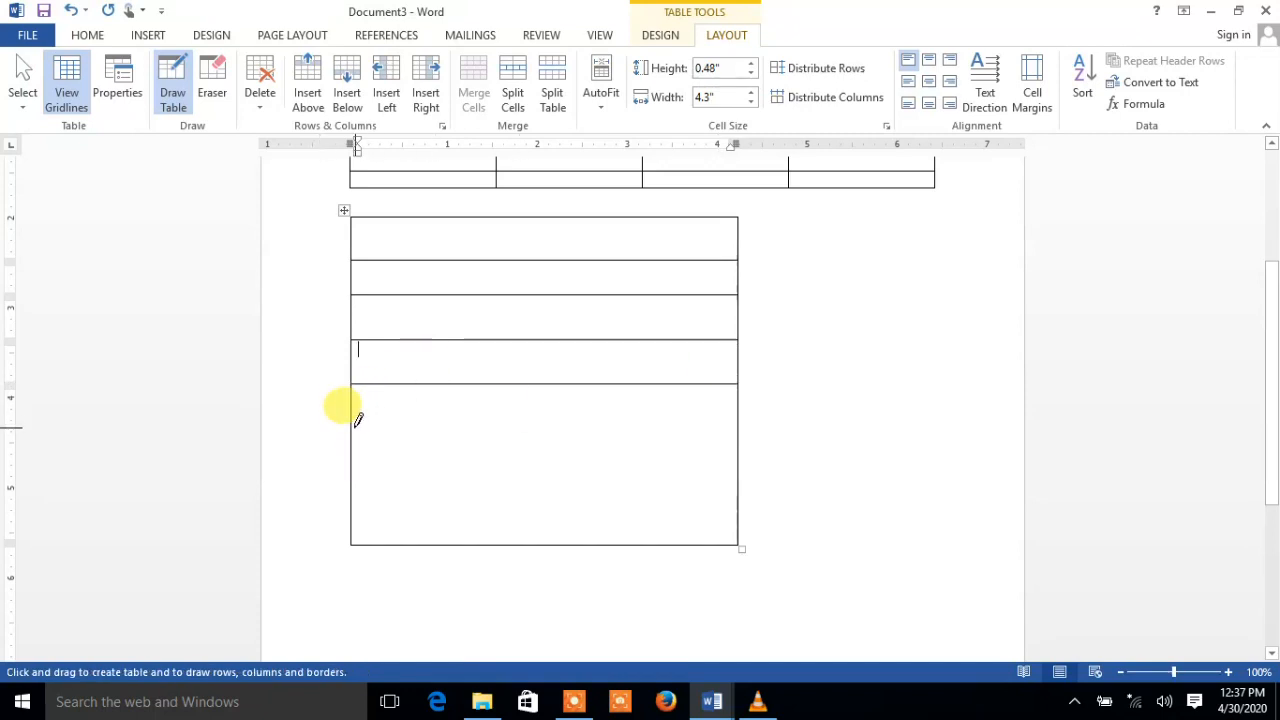
pyautogui.moveTo(355, 425)
pyautogui.mouseDown()
pyautogui.moveTo(648, 398)
pyautogui.moveTo(664, 410)
pyautogui.mouseUp()
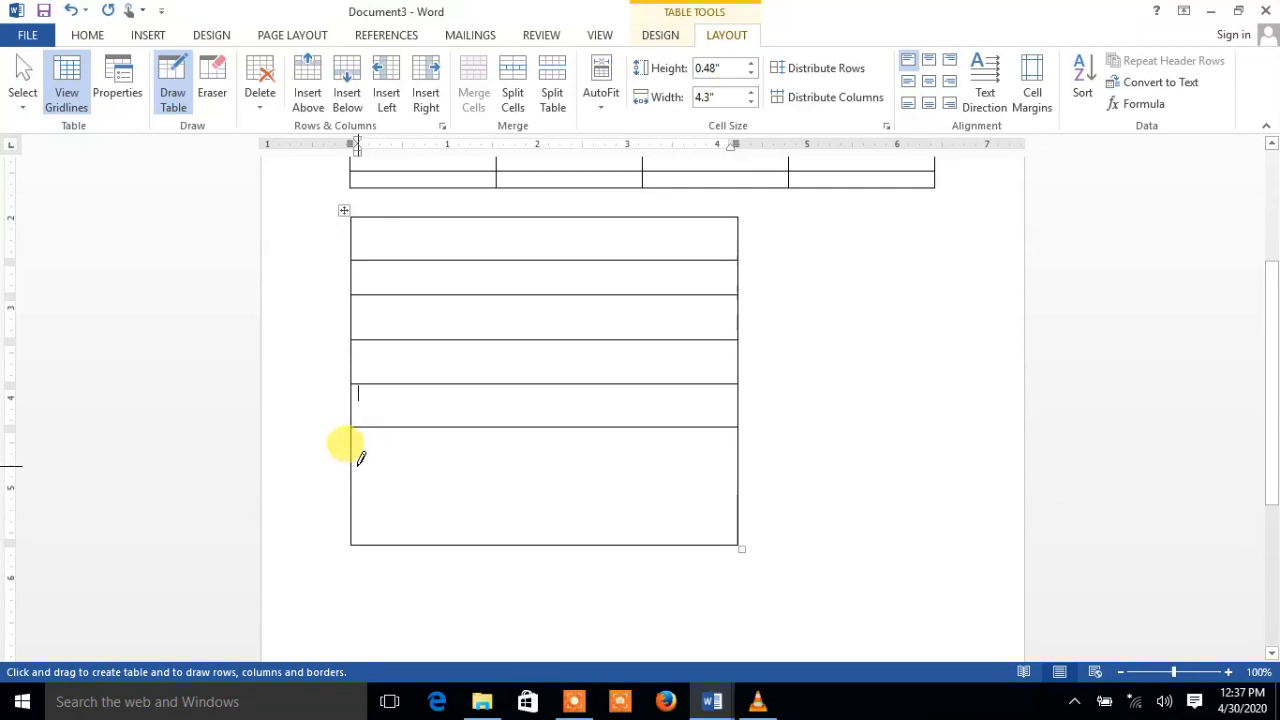
pyautogui.moveTo(355, 465); pyautogui.dragTo(648, 464)
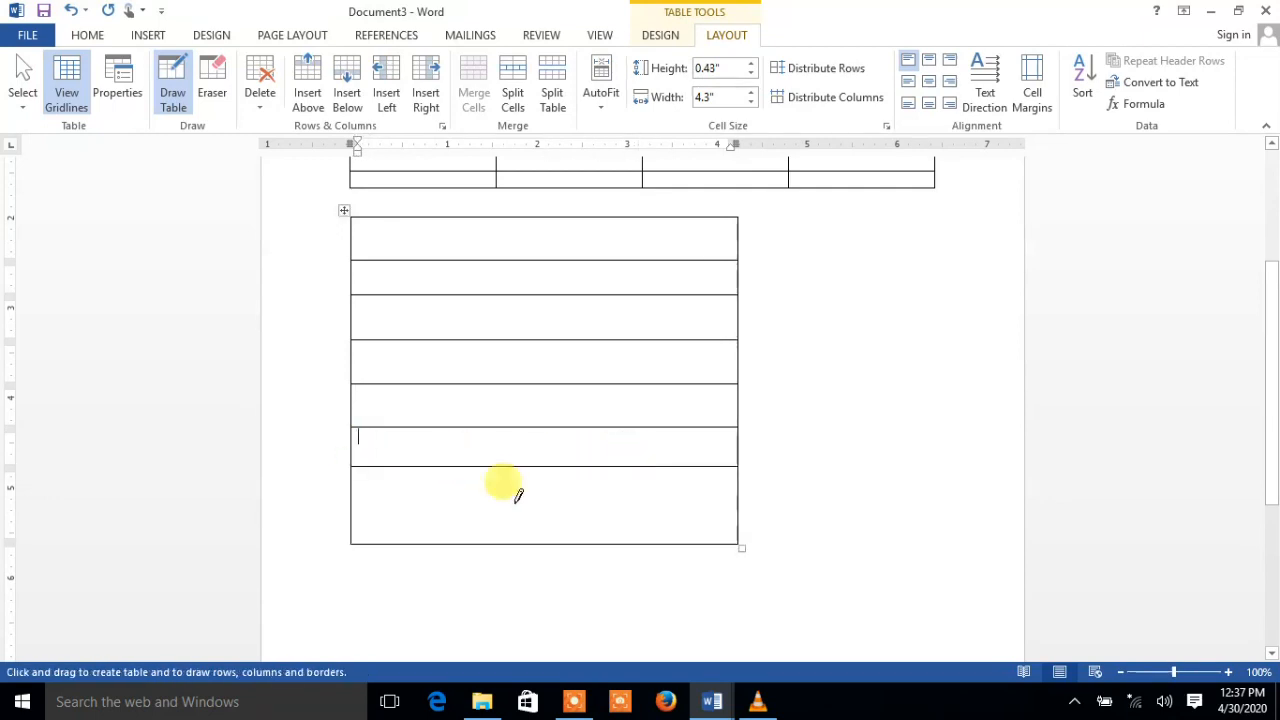
pyautogui.moveTo(358, 497); pyautogui.dragTo(663, 485)
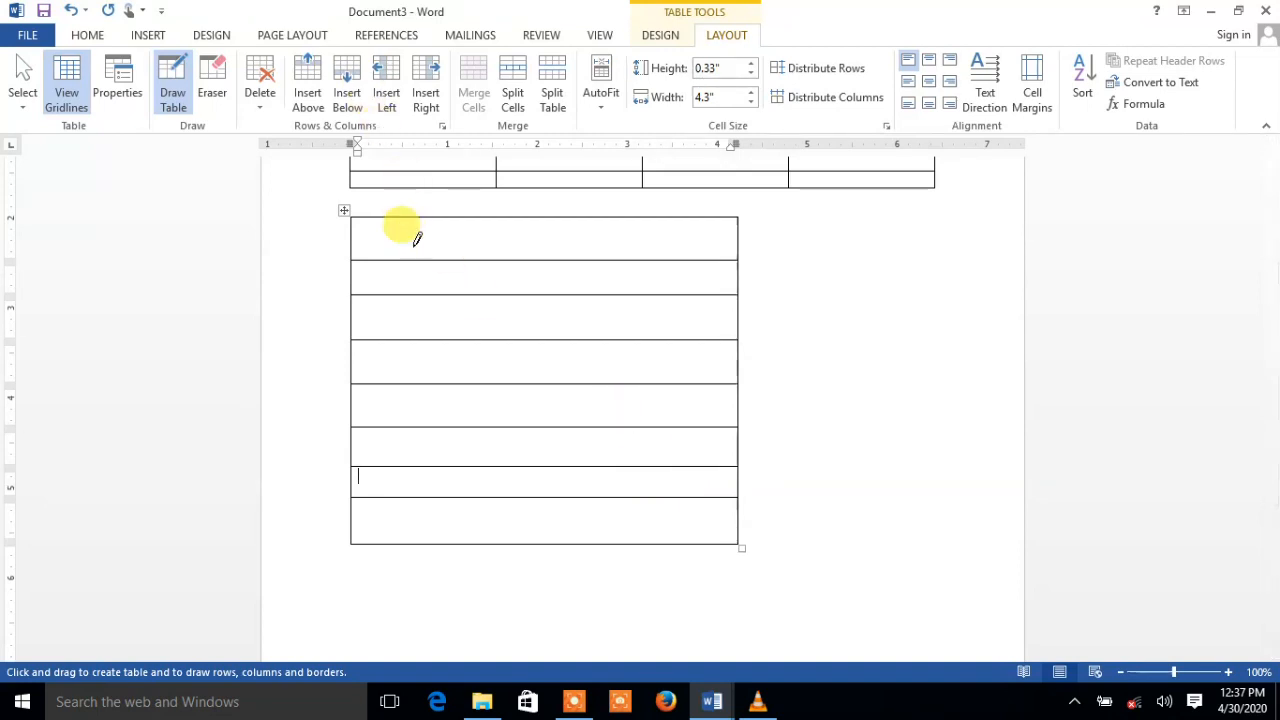
# Draw three full-height vertical lines to form four uneven columns, undoing a short first line
pyautogui.moveTo(410, 211)
pyautogui.mouseDown()
pyautogui.moveTo(403, 406)
pyautogui.moveTo(406, 394)
pyautogui.mouseUp()
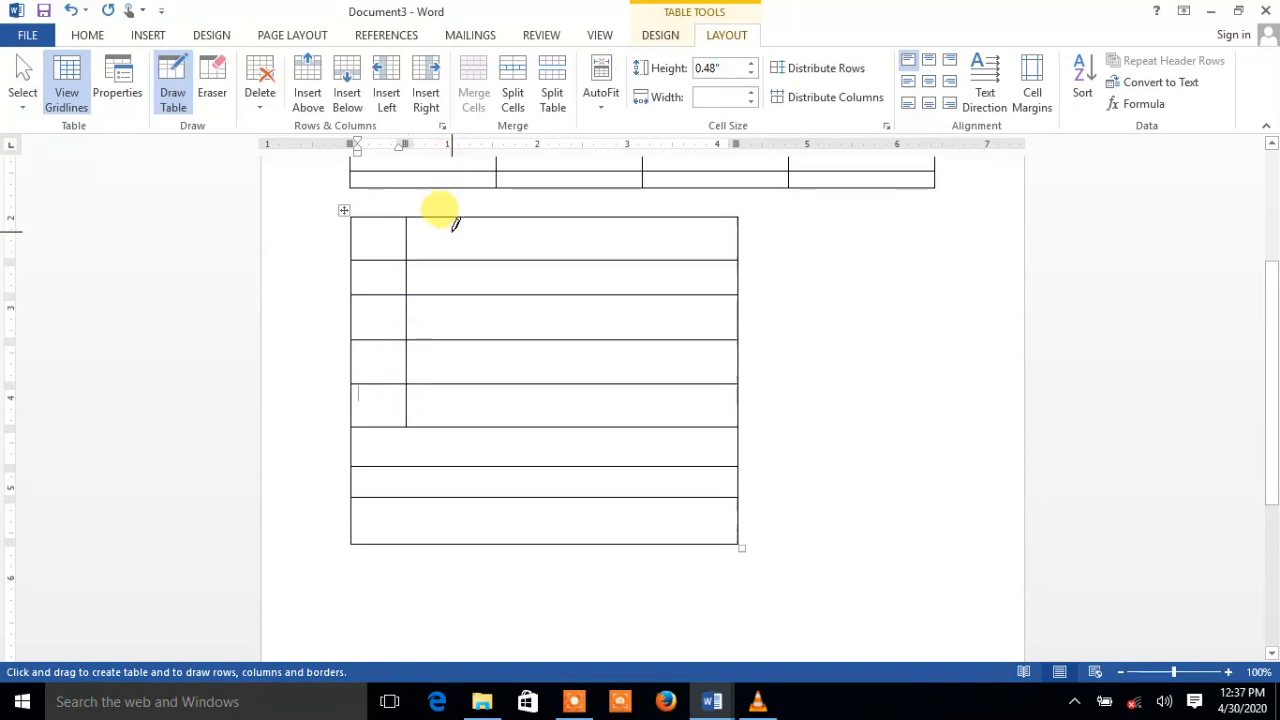
pyautogui.hotkey('ctrl', 'z')
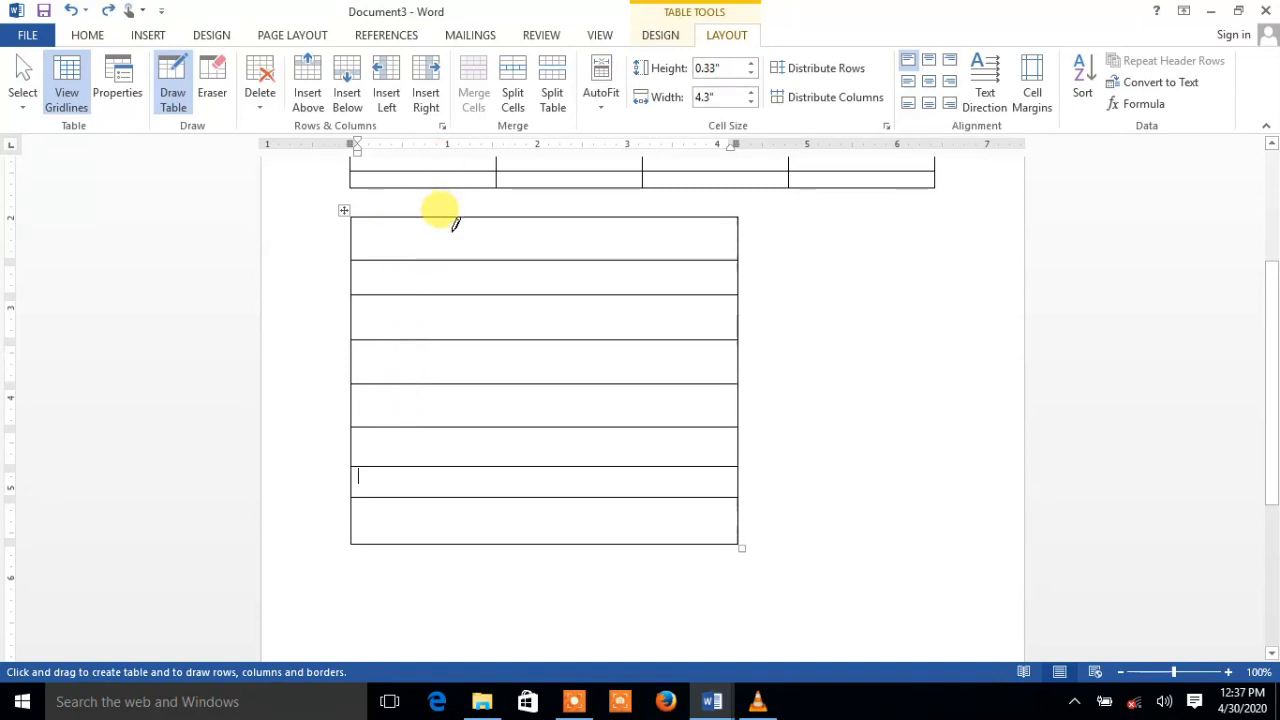
pyautogui.moveTo(404, 218); pyautogui.dragTo(399, 514)
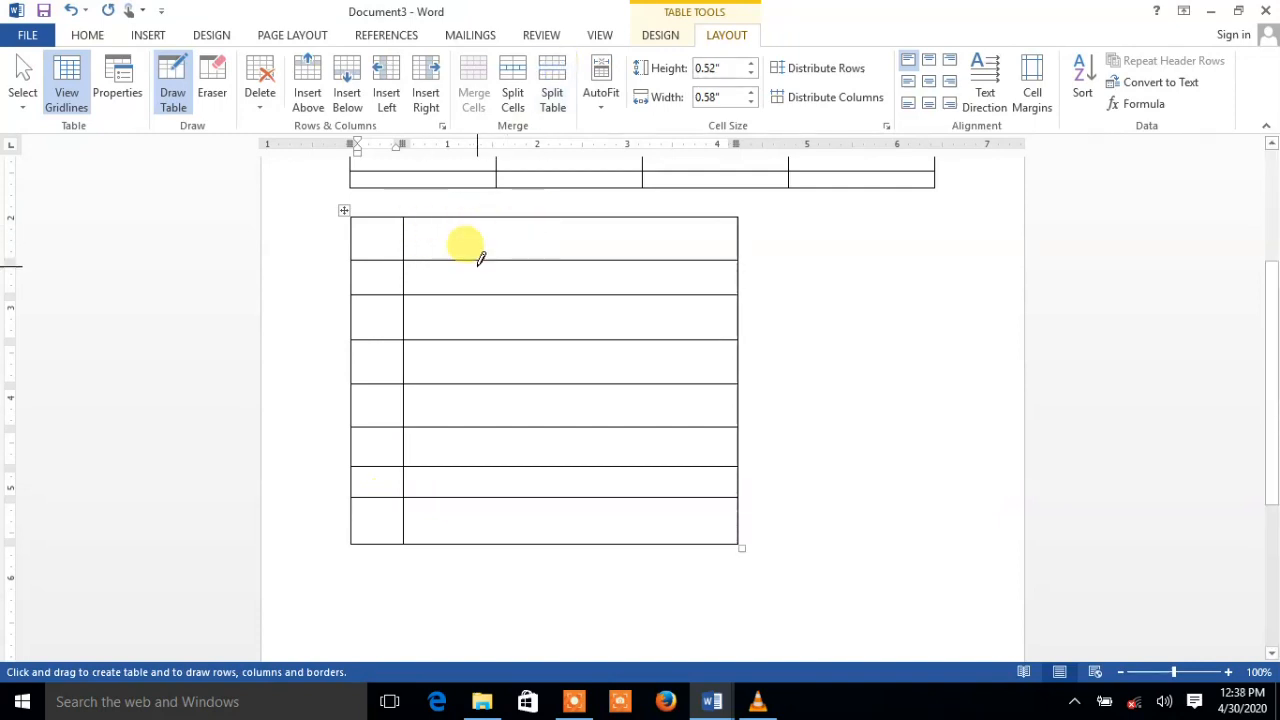
pyautogui.moveTo(493, 217); pyautogui.dragTo(491, 520)
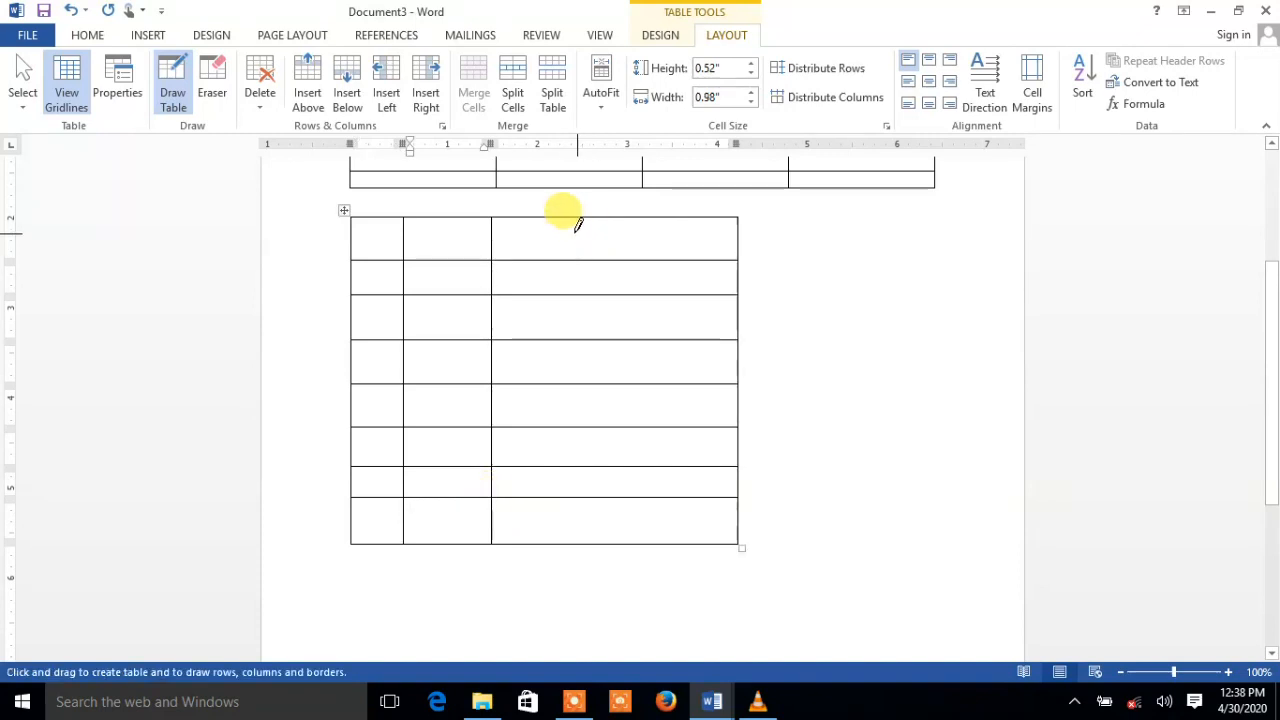
pyautogui.moveTo(564, 217)
pyautogui.mouseDown()
pyautogui.moveTo(584, 420)
pyautogui.moveTo(574, 503)
pyautogui.mouseUp()
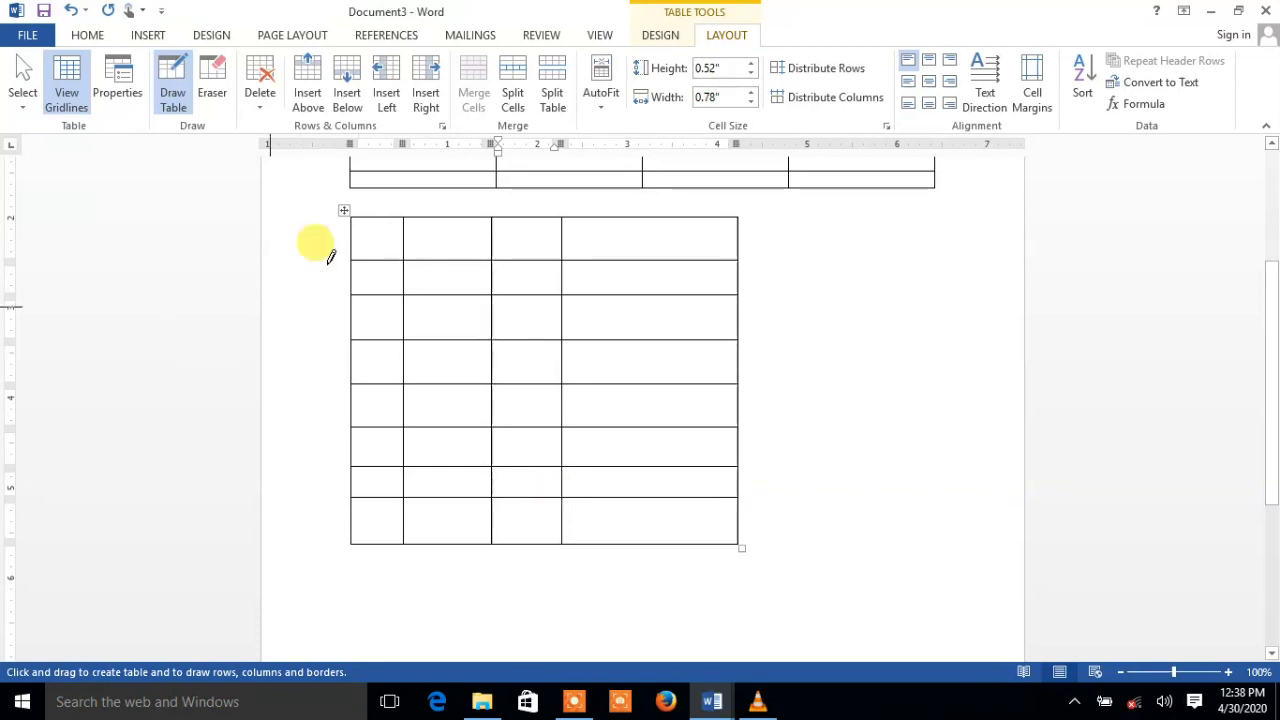
pyautogui.click(652, 472)
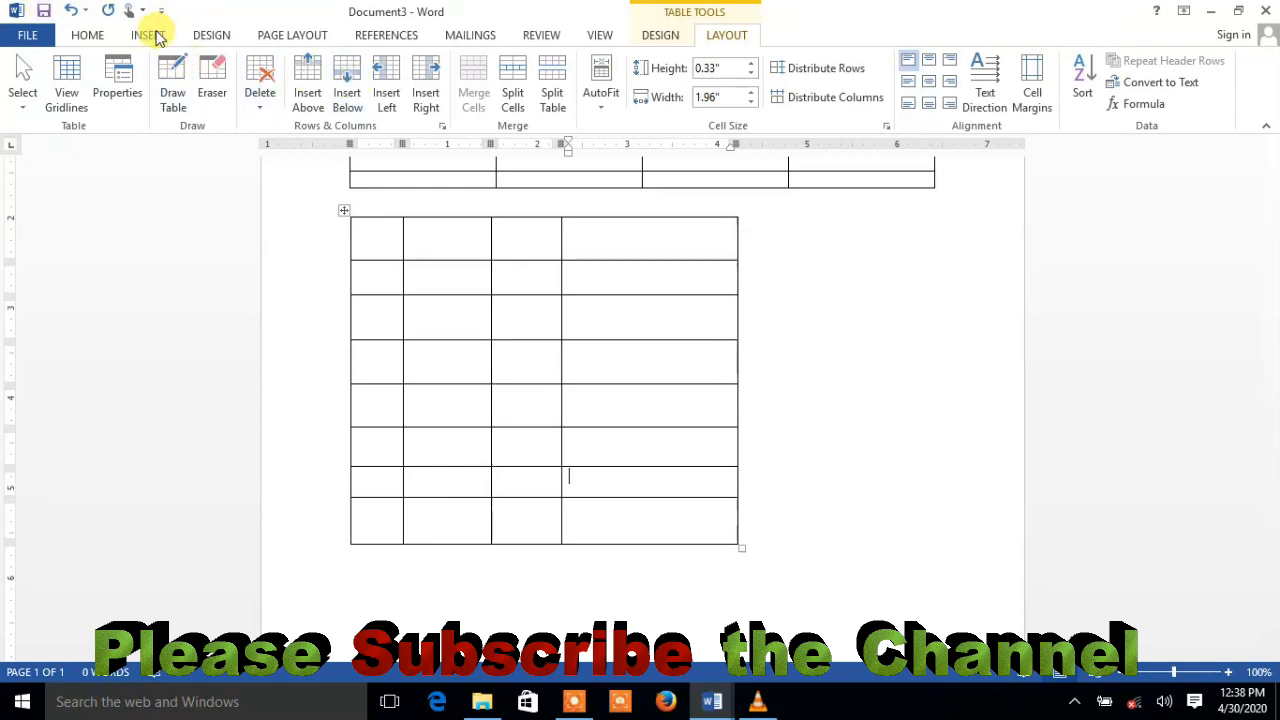
# Add blank lines below the drawn table
pyautogui.click(650, 36)
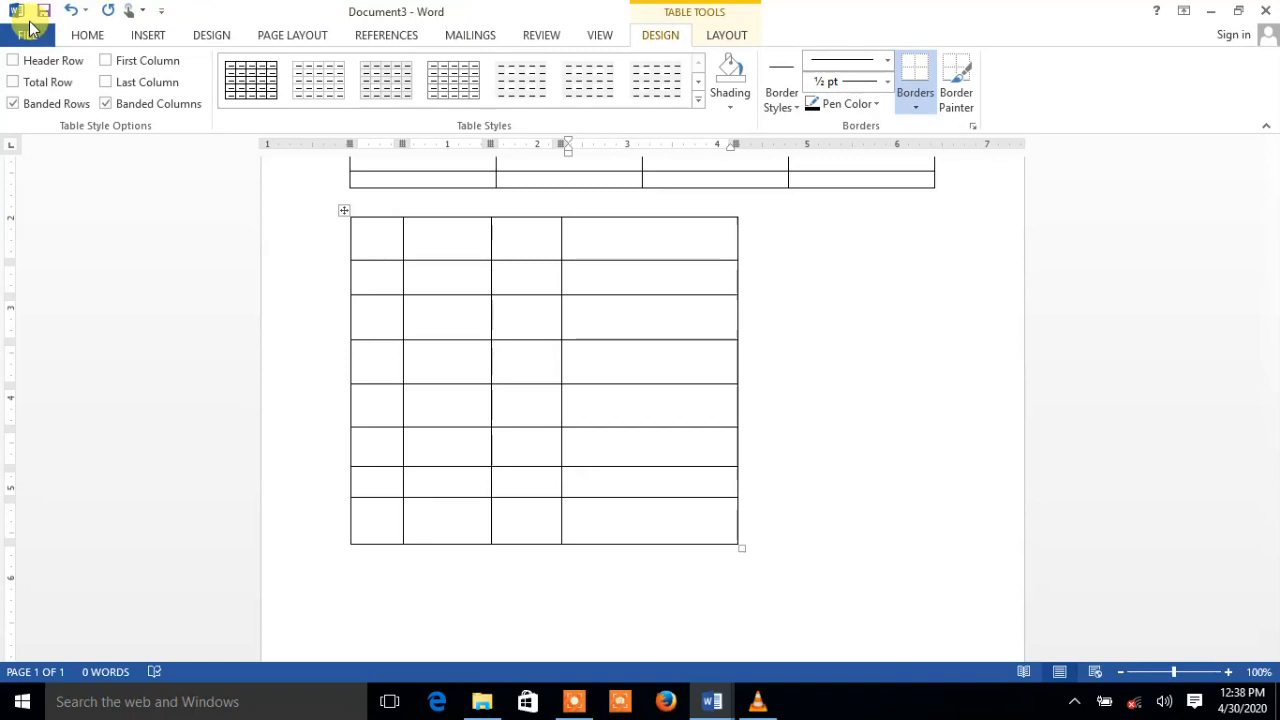
pyautogui.click(82, 38)
pyautogui.click(138, 36)
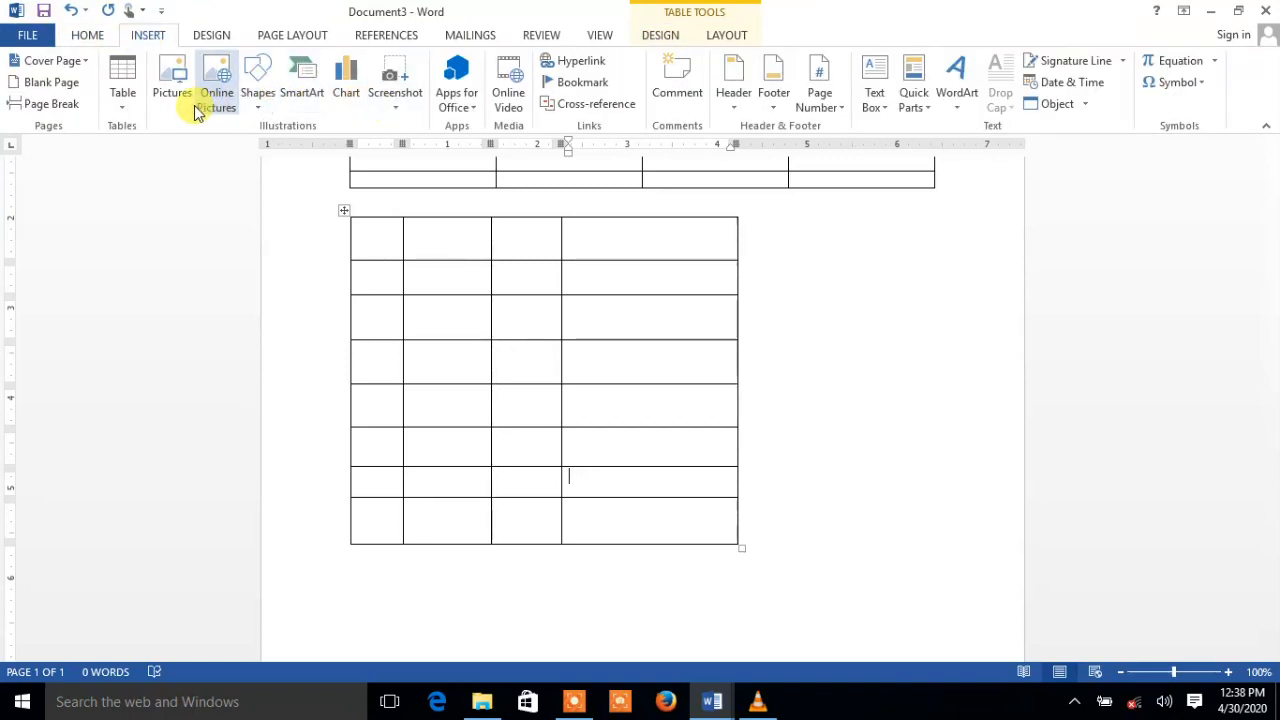
pyautogui.click(123, 100)
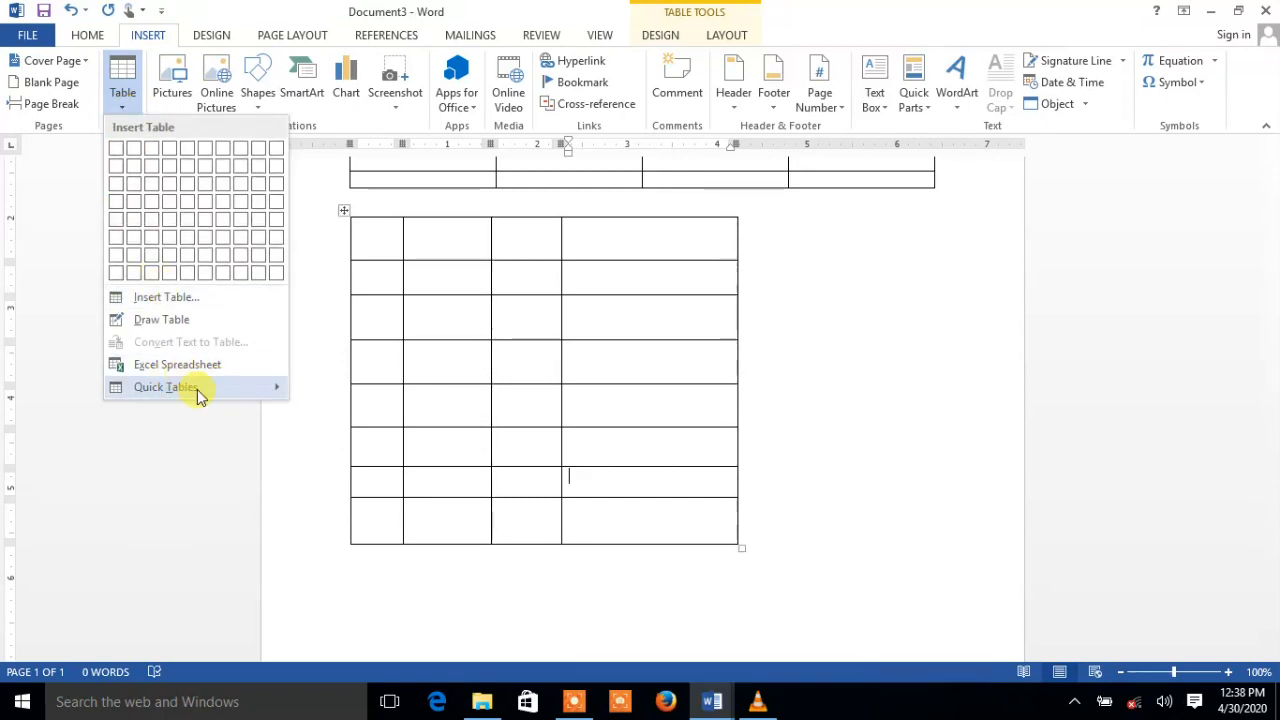
pyautogui.moveTo(195, 389)
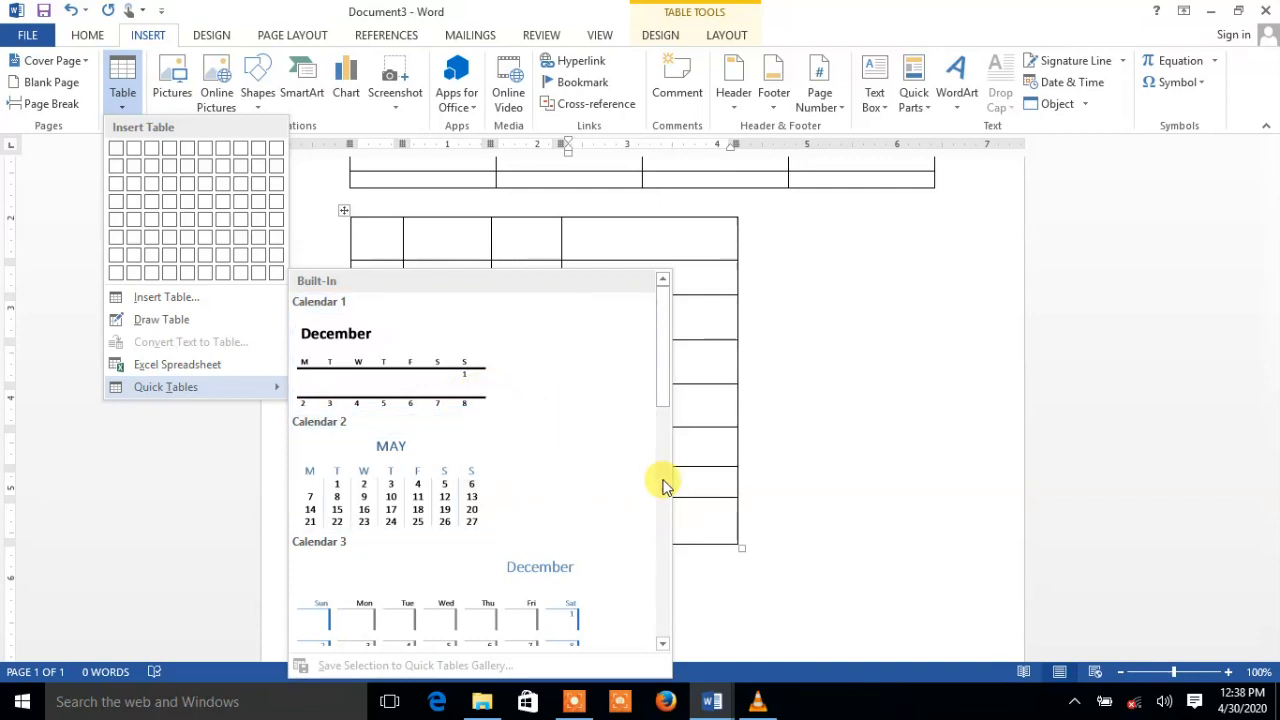
pyautogui.click(840, 495)
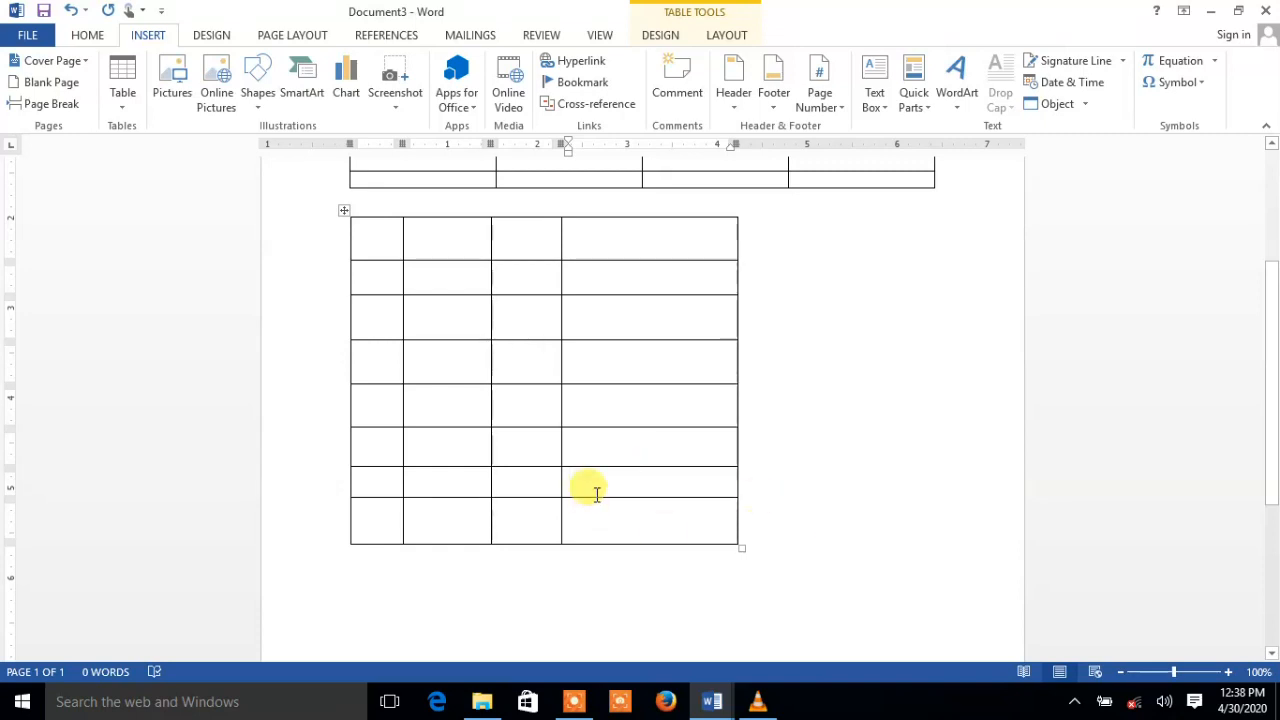
pyautogui.click(388, 600)
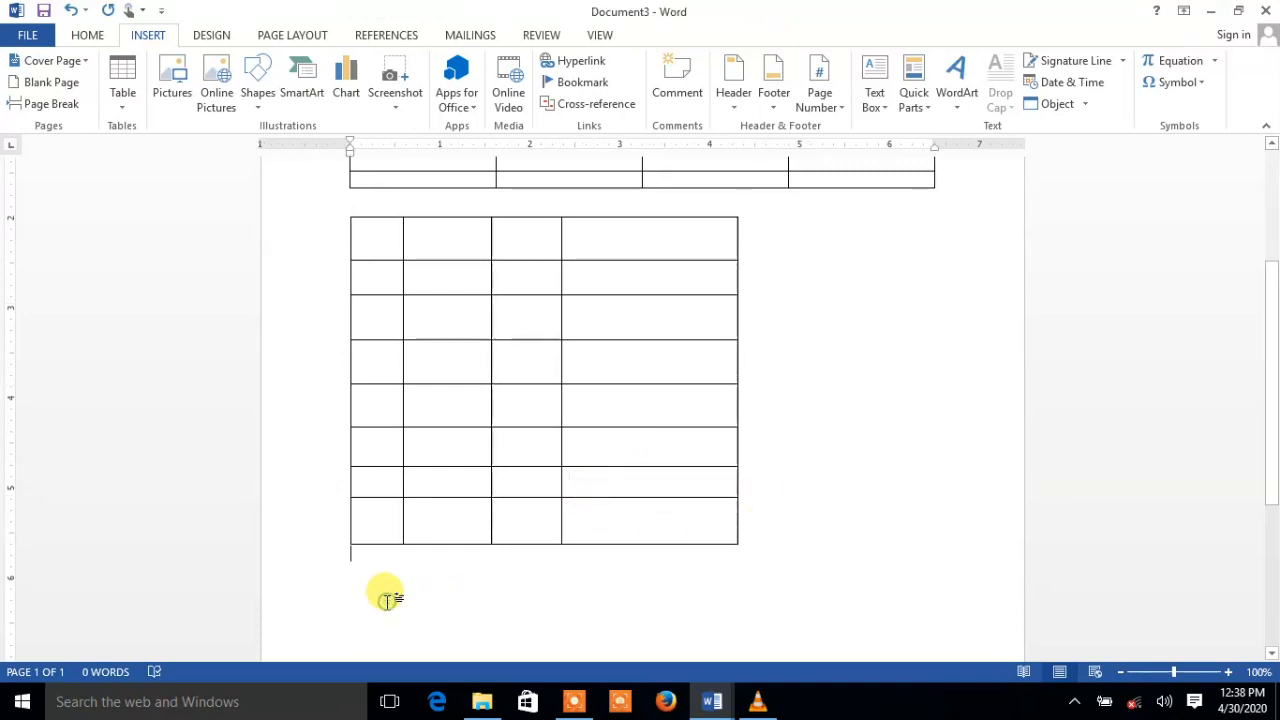
pyautogui.press('Return')
pyautogui.press('Return')
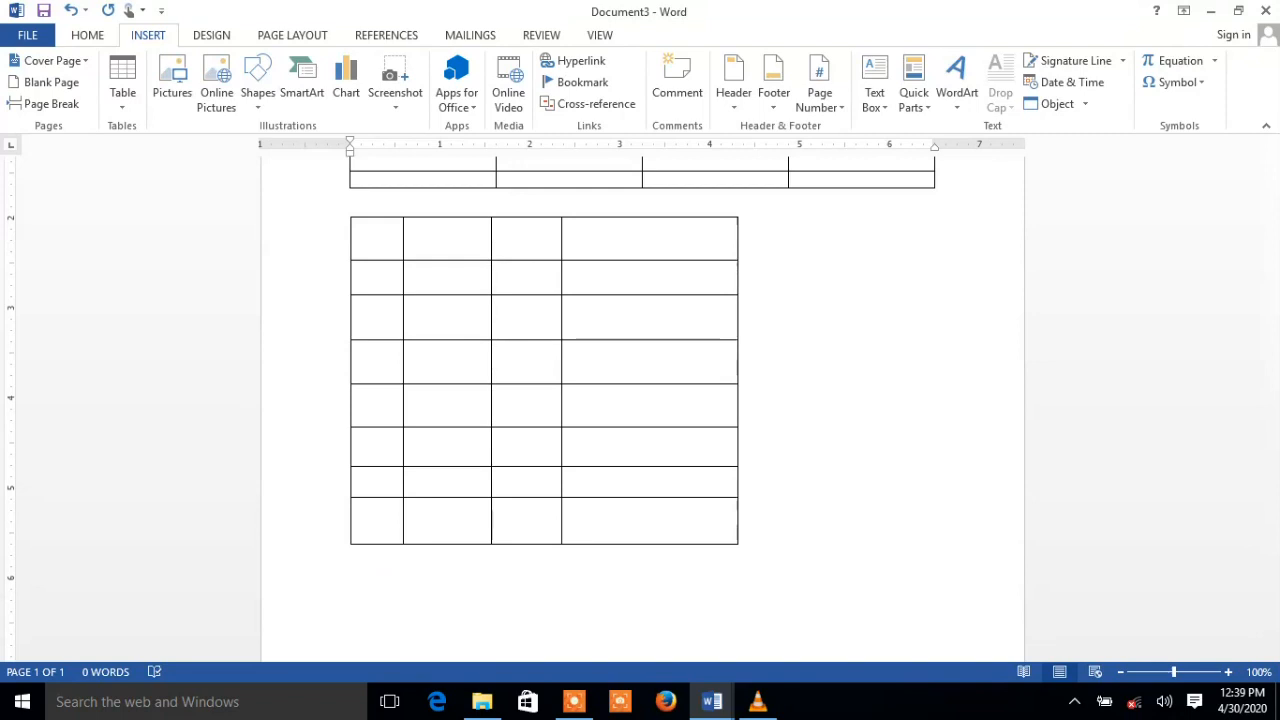
pyautogui.moveTo(1275, 298); pyautogui.dragTo(1272, 351)
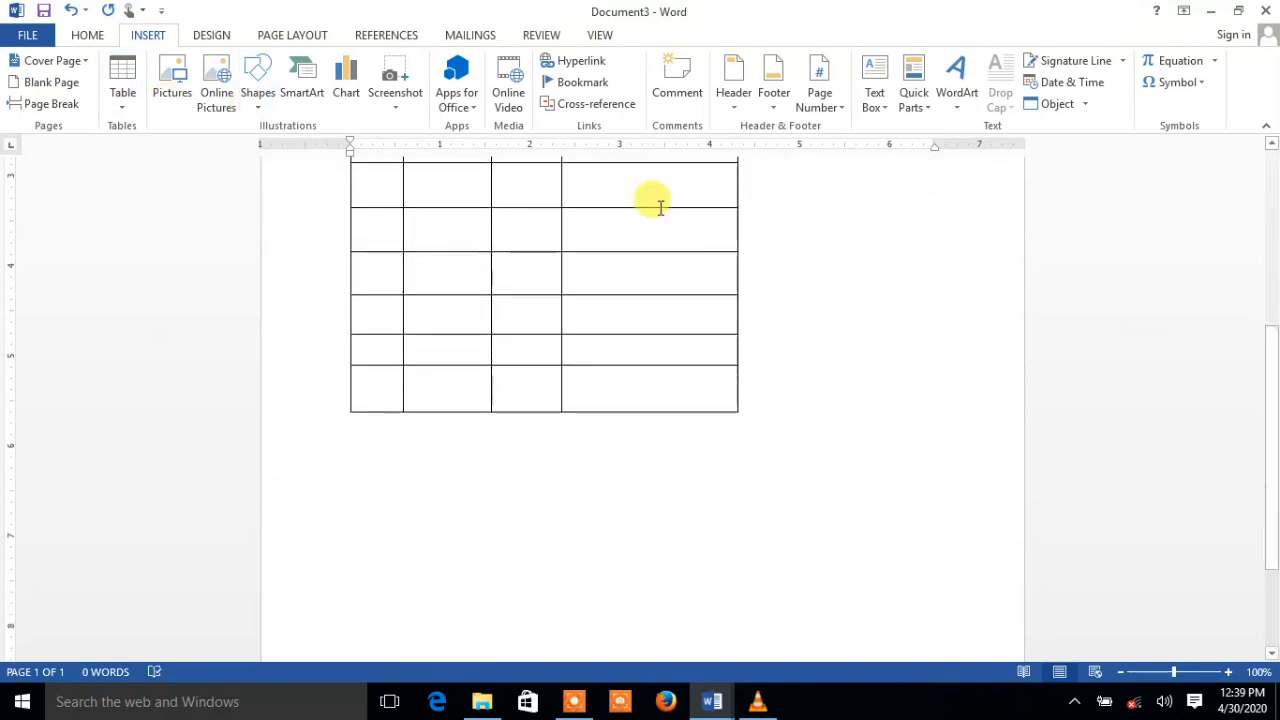
# Insert the With Subheads 2 quick table from the Quick Tables gallery
pyautogui.click(123, 100)
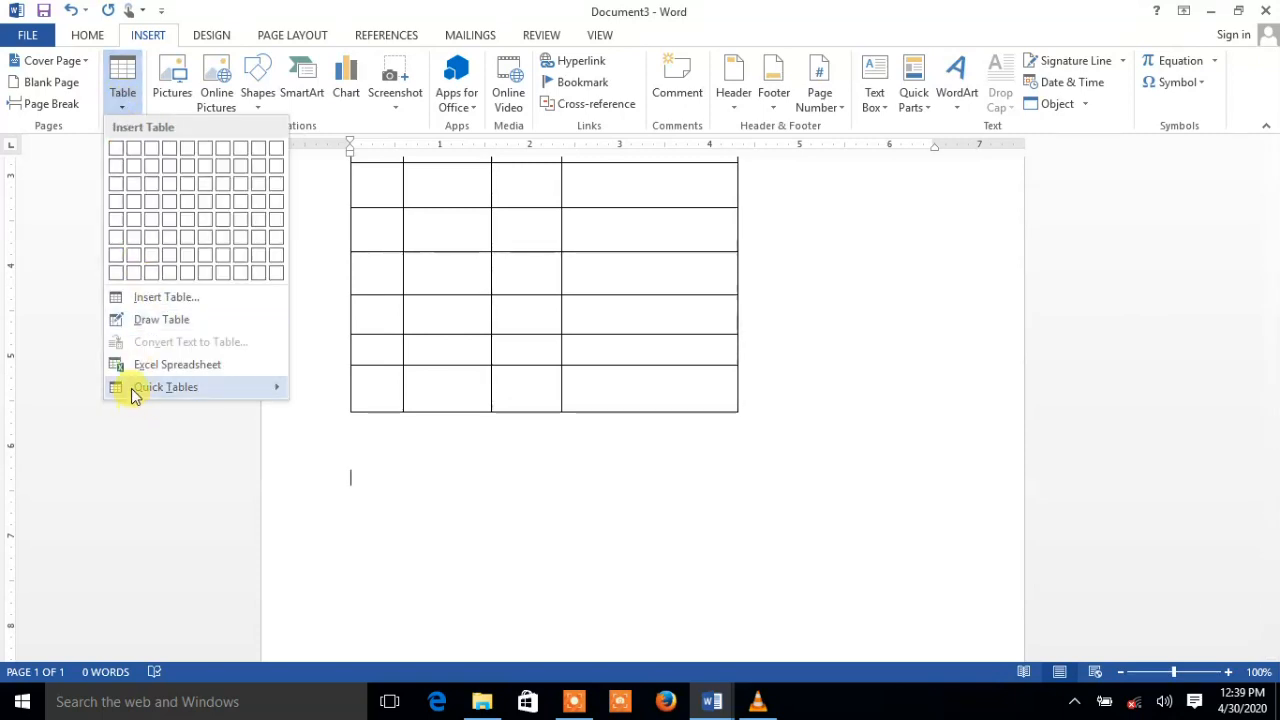
pyautogui.moveTo(145, 390)
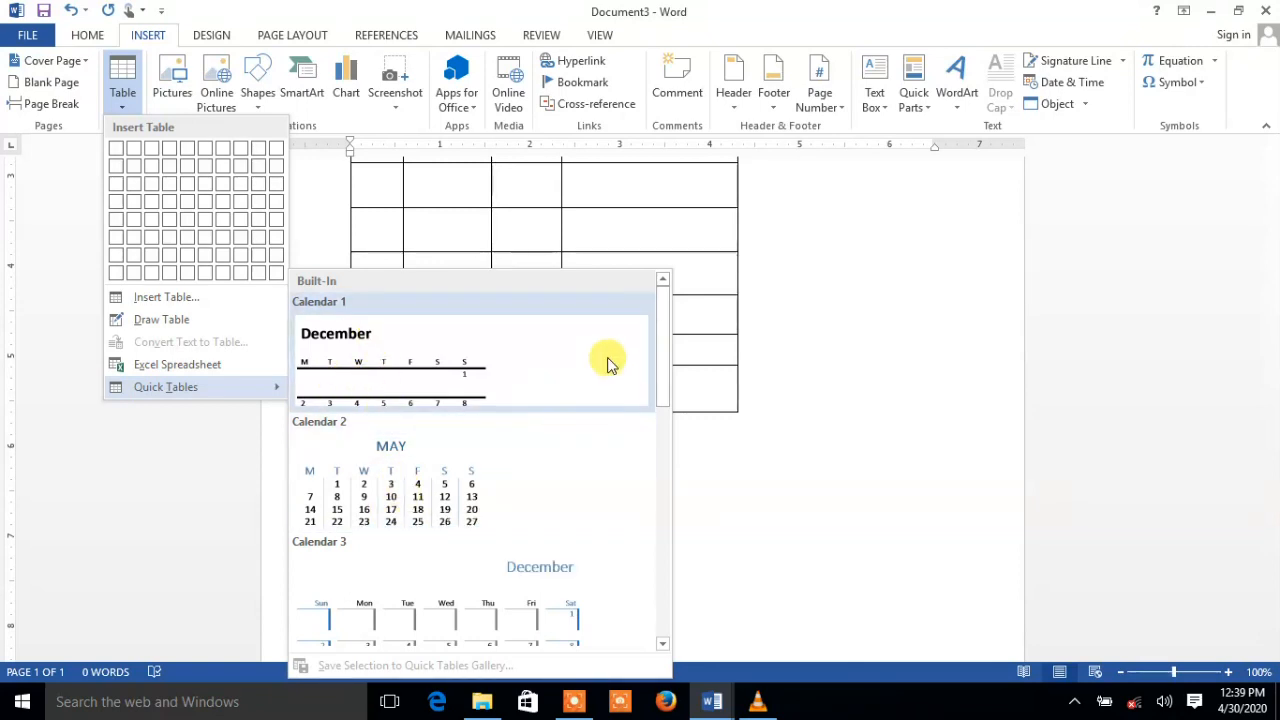
pyautogui.moveTo(665, 360); pyautogui.dragTo(659, 512)
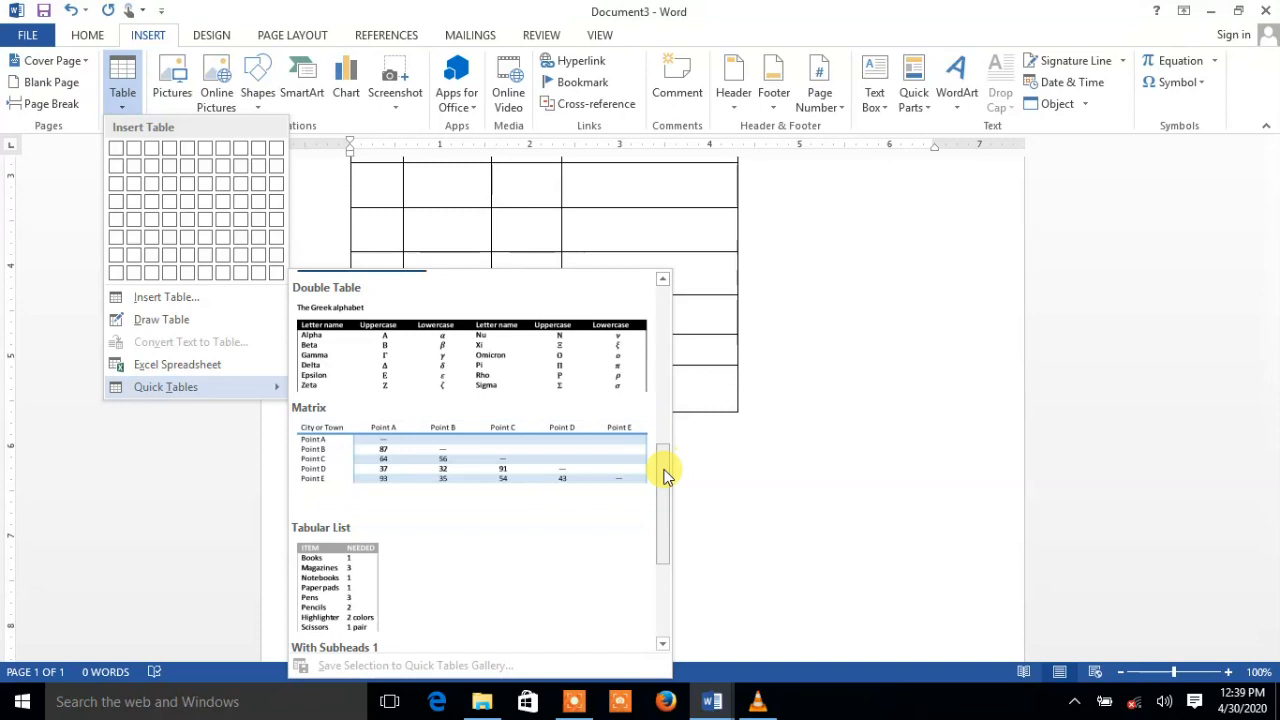
pyautogui.moveTo(667, 478); pyautogui.dragTo(658, 562)
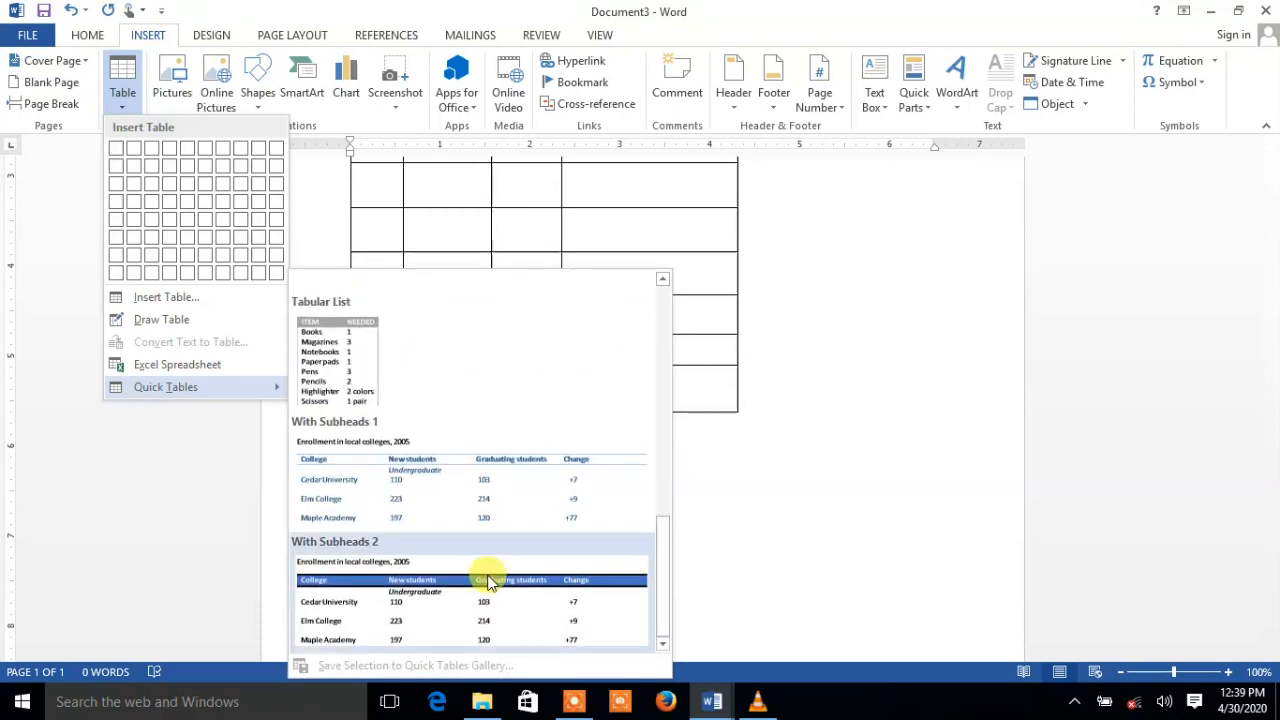
pyautogui.click(477, 615)
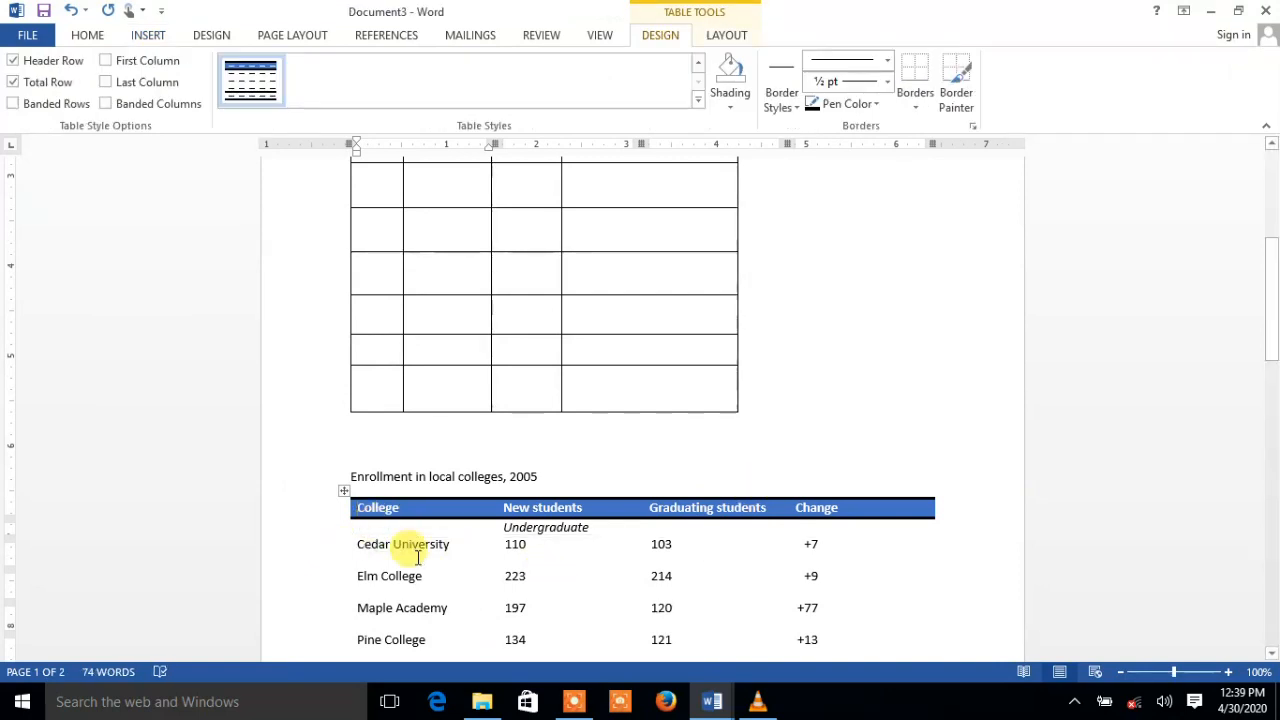
pyautogui.click(450, 544)
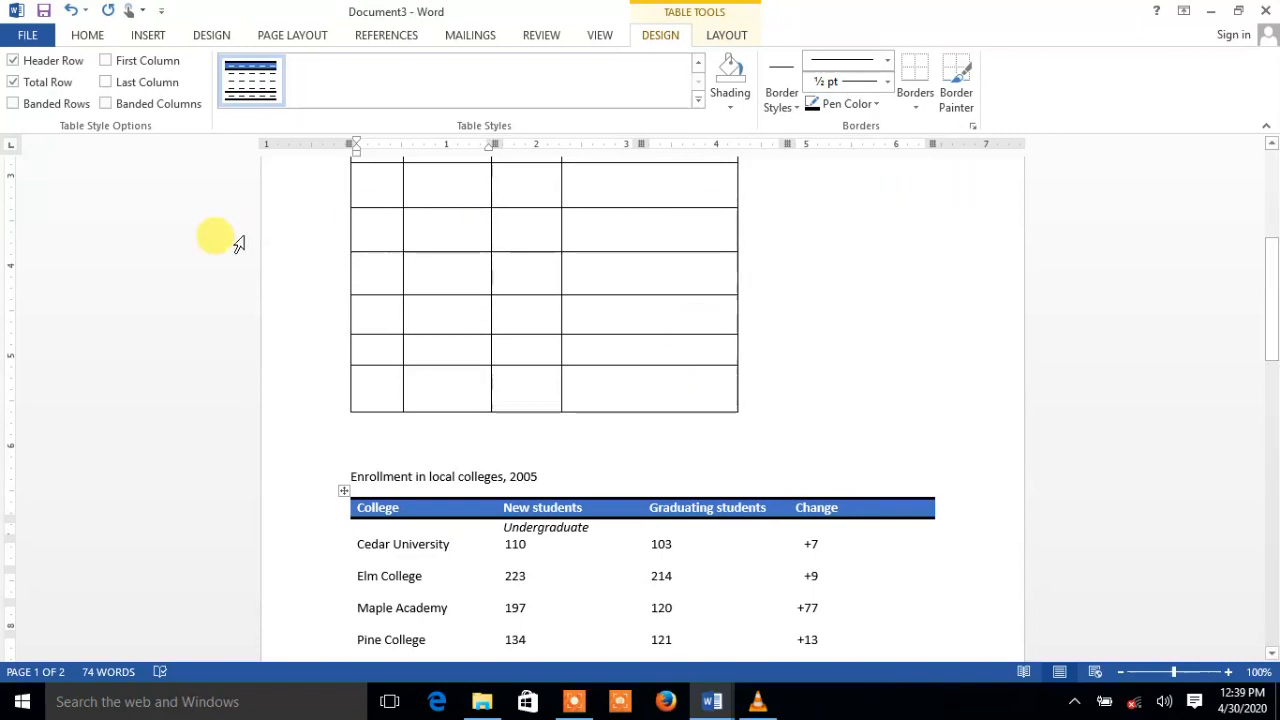
pyautogui.hotkey('ctrl', 'n')
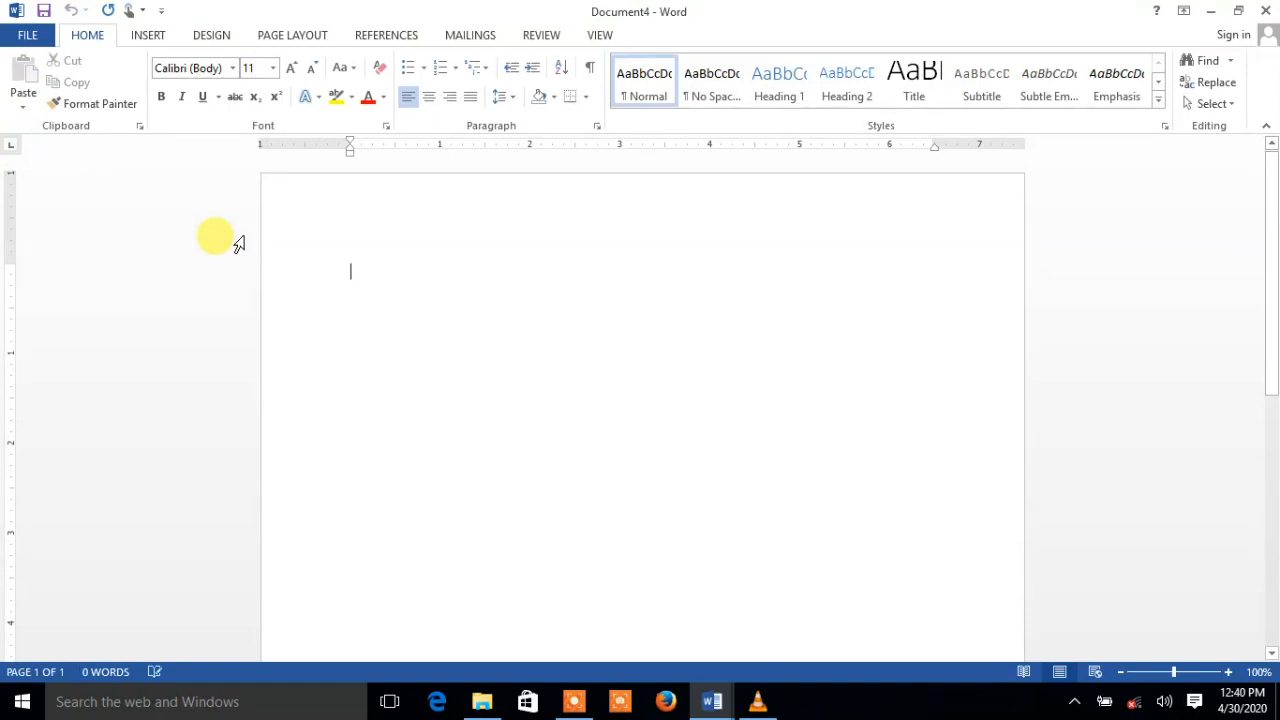
# Insert a 5-column, 6-row table through the Insert Table dialog
pyautogui.click(148, 36)
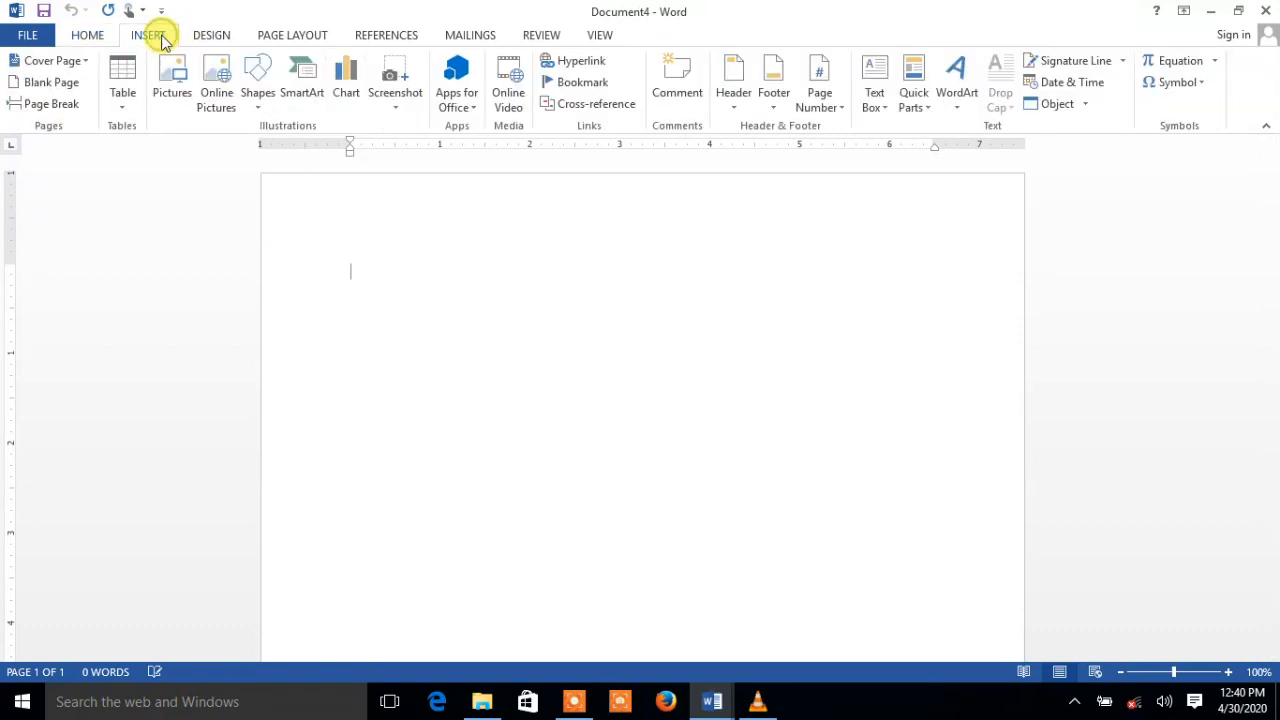
pyautogui.click(122, 108)
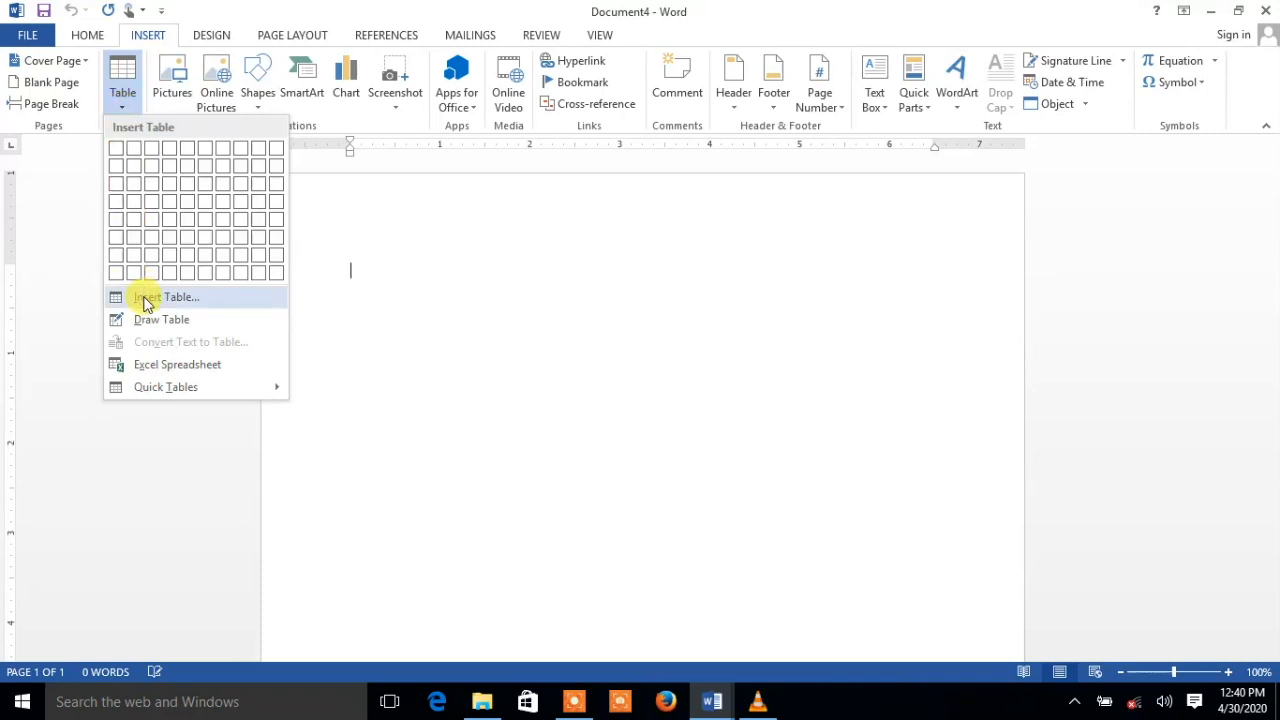
pyautogui.click(166, 297)
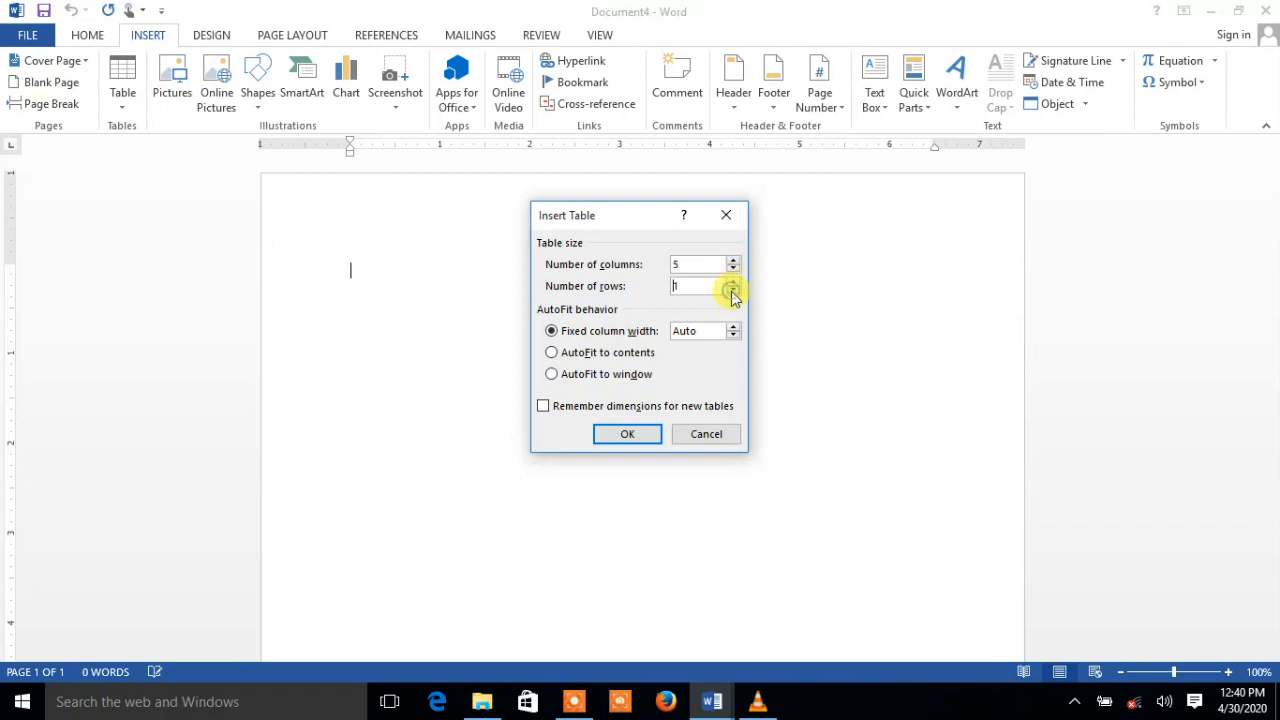
pyautogui.click(735, 282)
pyautogui.click(735, 282)
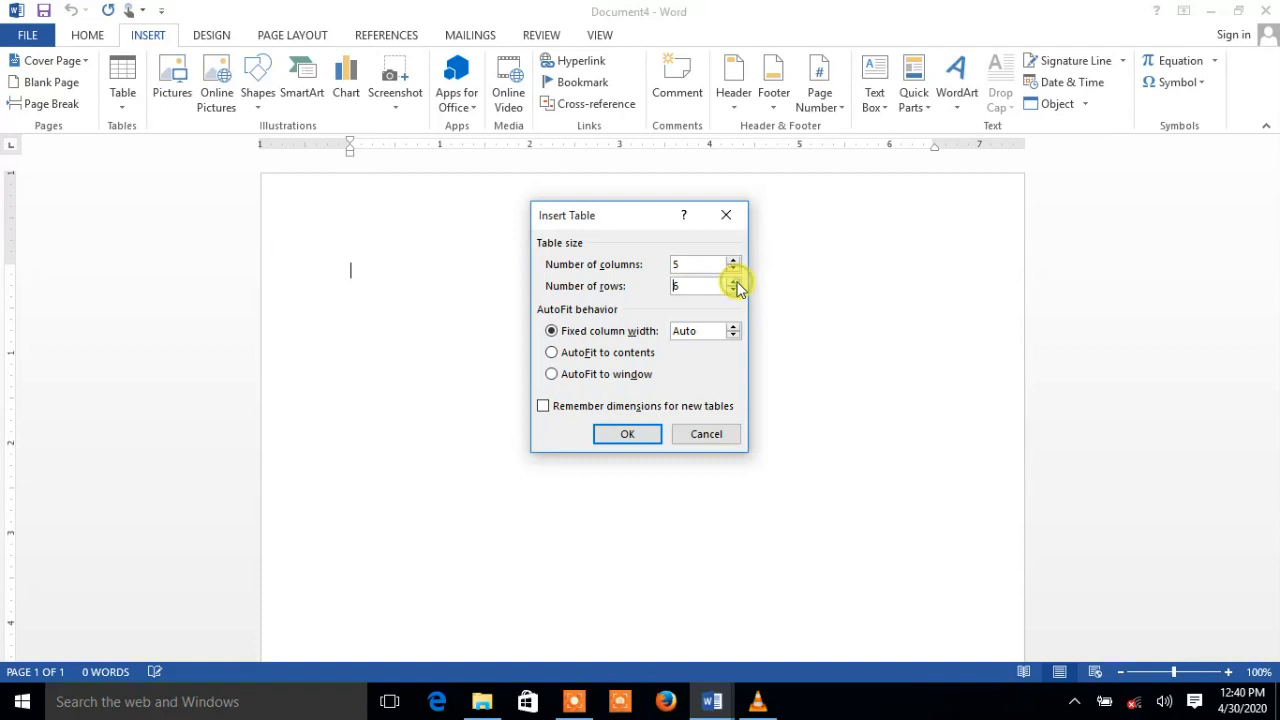
pyautogui.click(625, 434)
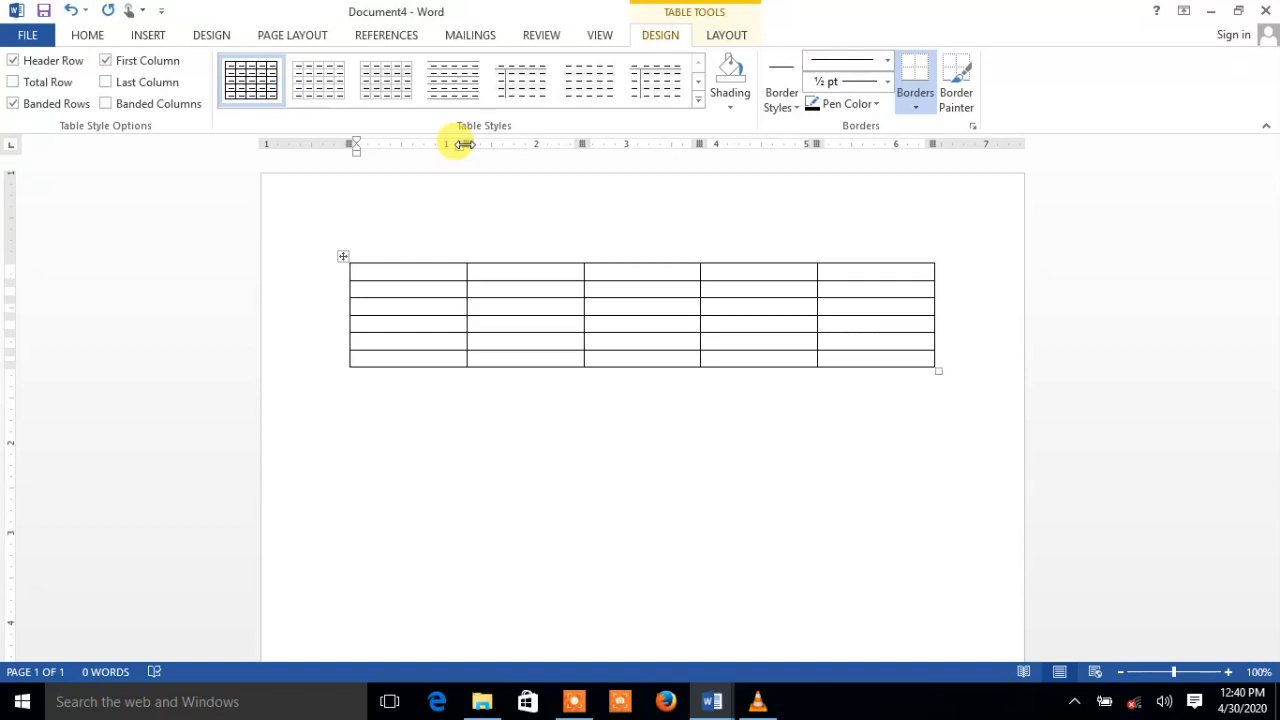
# Narrow the first column and widen the second, third and fourth columns on the ruler
pyautogui.moveTo(464, 144)
pyautogui.mouseDown()
pyautogui.moveTo(376, 146)
pyautogui.moveTo(450, 157)
pyautogui.mouseUp()
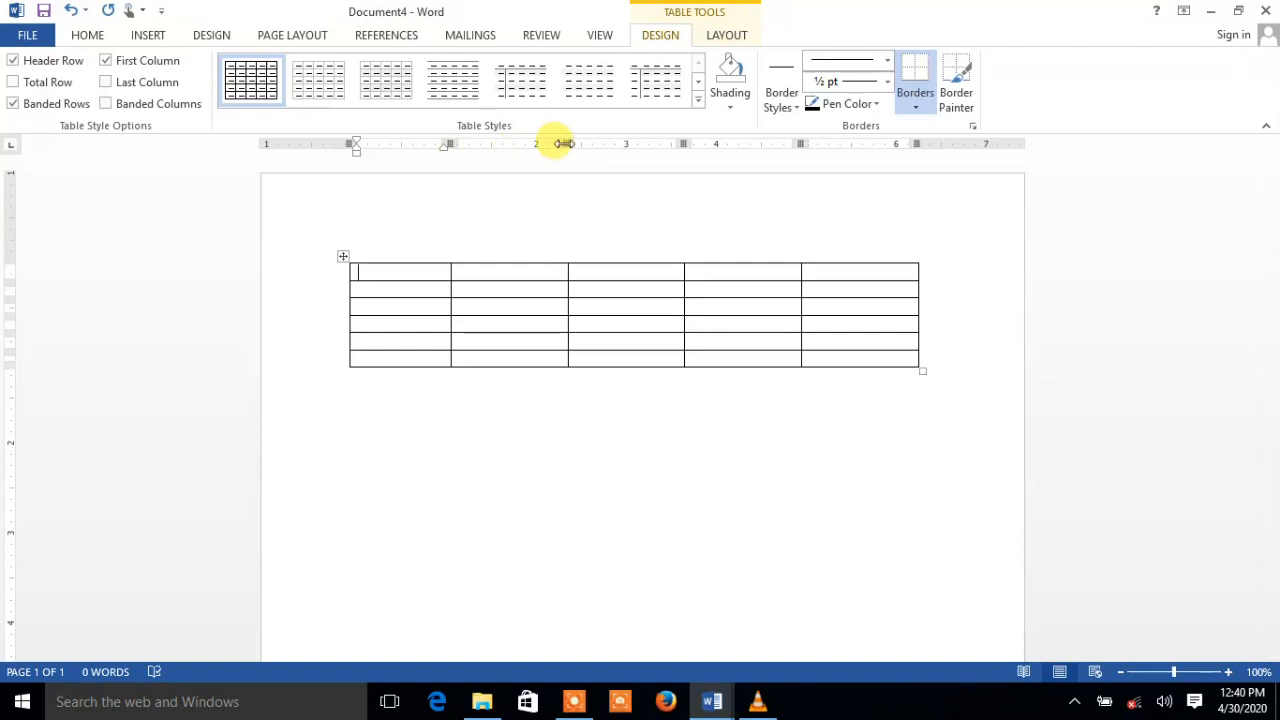
pyautogui.moveTo(565, 143); pyautogui.dragTo(591, 143)
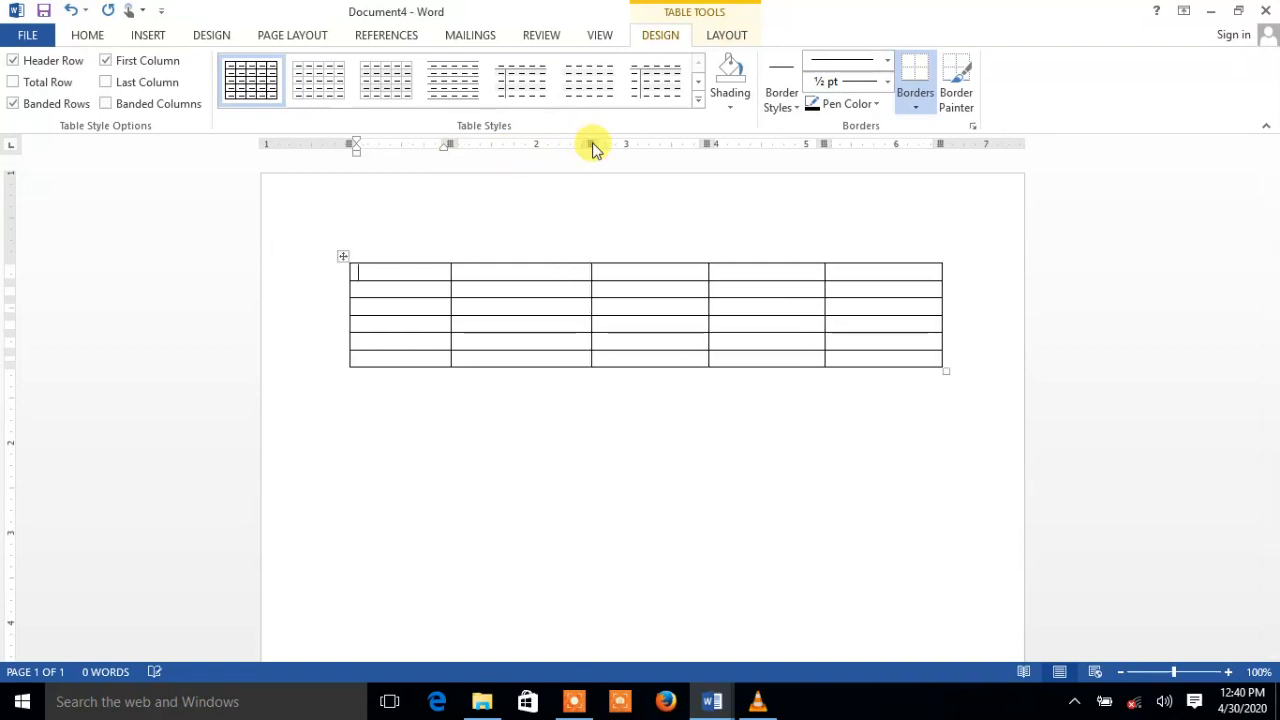
pyautogui.moveTo(706, 145); pyautogui.dragTo(722, 145)
pyautogui.moveTo(836, 143); pyautogui.dragTo(845, 143)
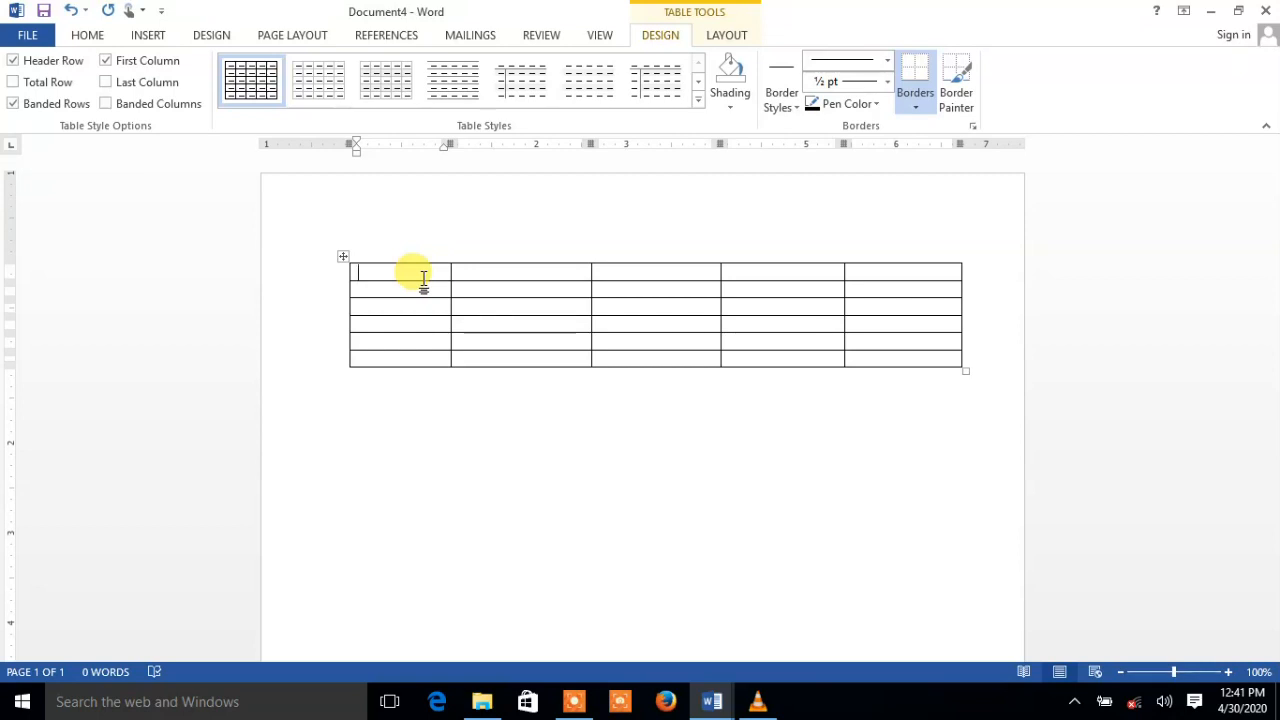
# Type 'MOTHLY BUDGET' in the first cell and the IITEMS label in the cell below
pyautogui.write('MO')
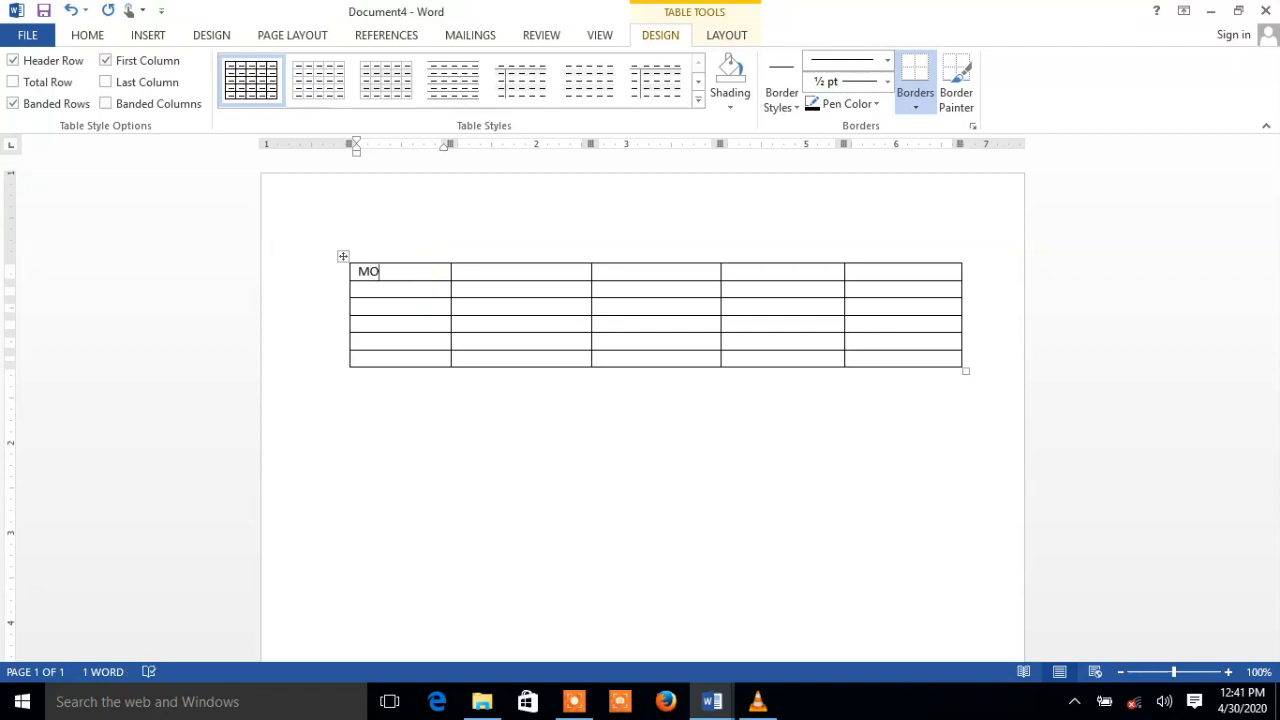
pyautogui.write('THLY BUDGET')
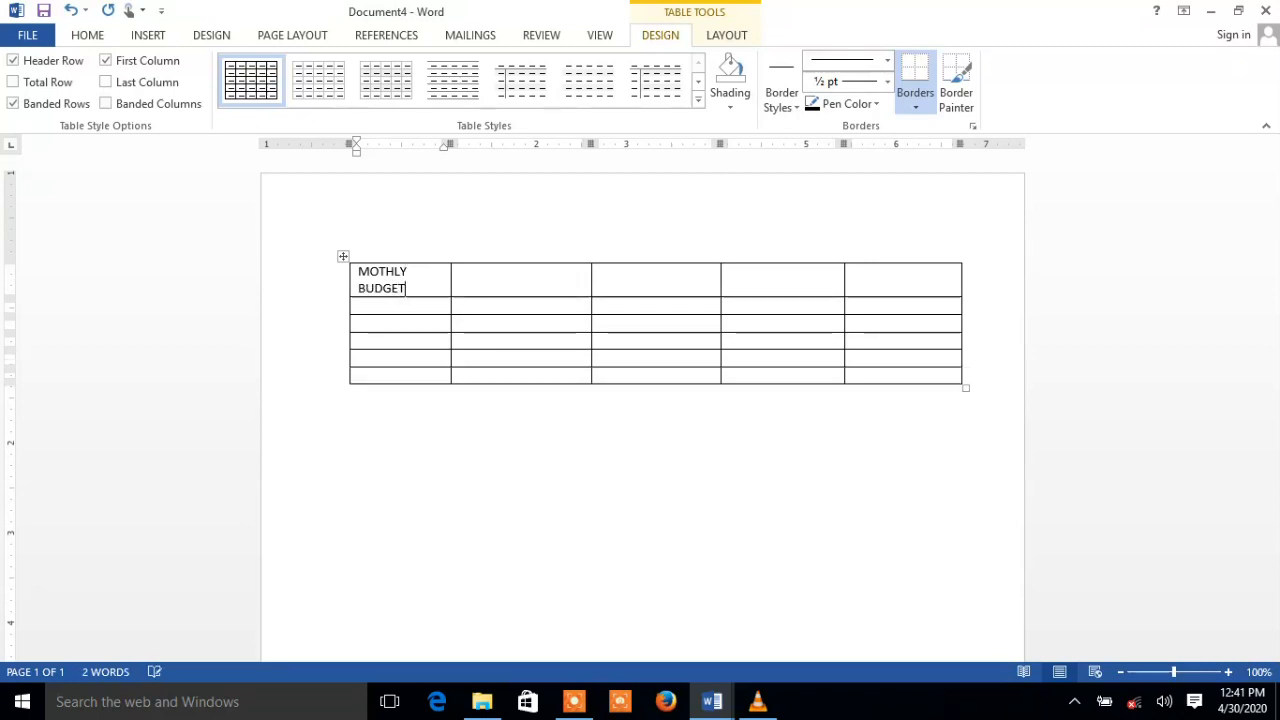
pyautogui.click(389, 307)
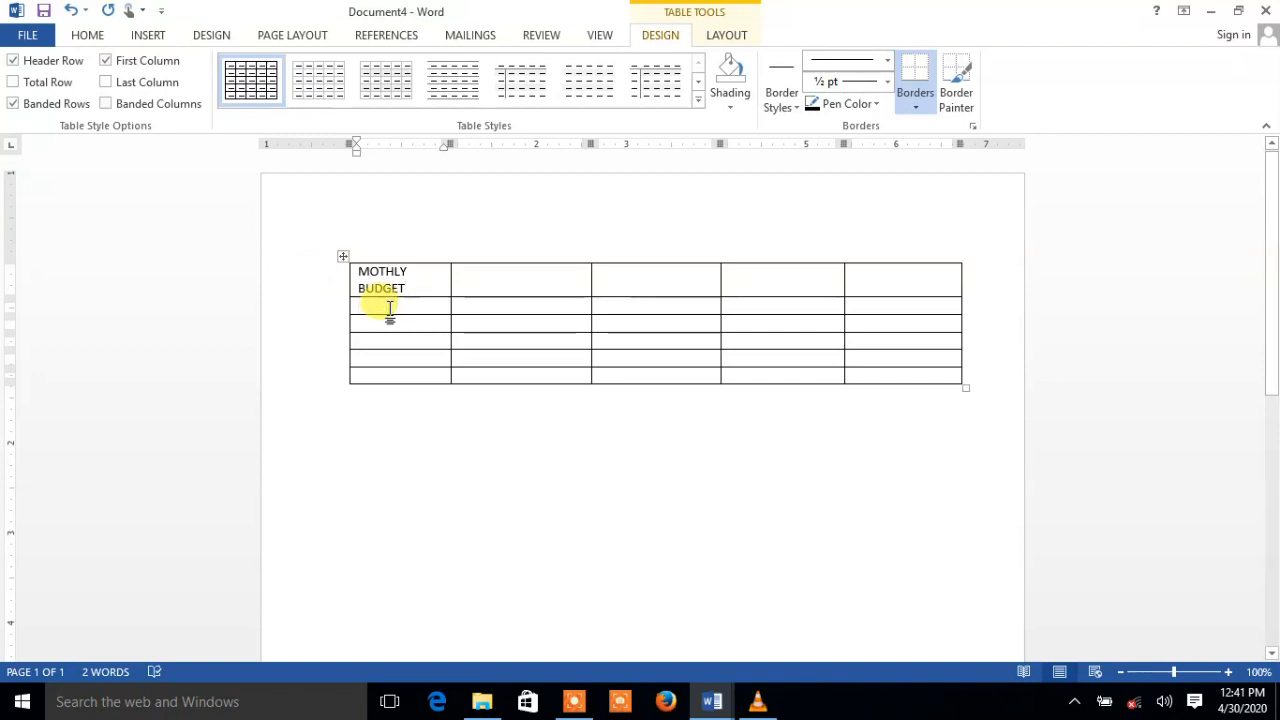
pyautogui.write('IN')
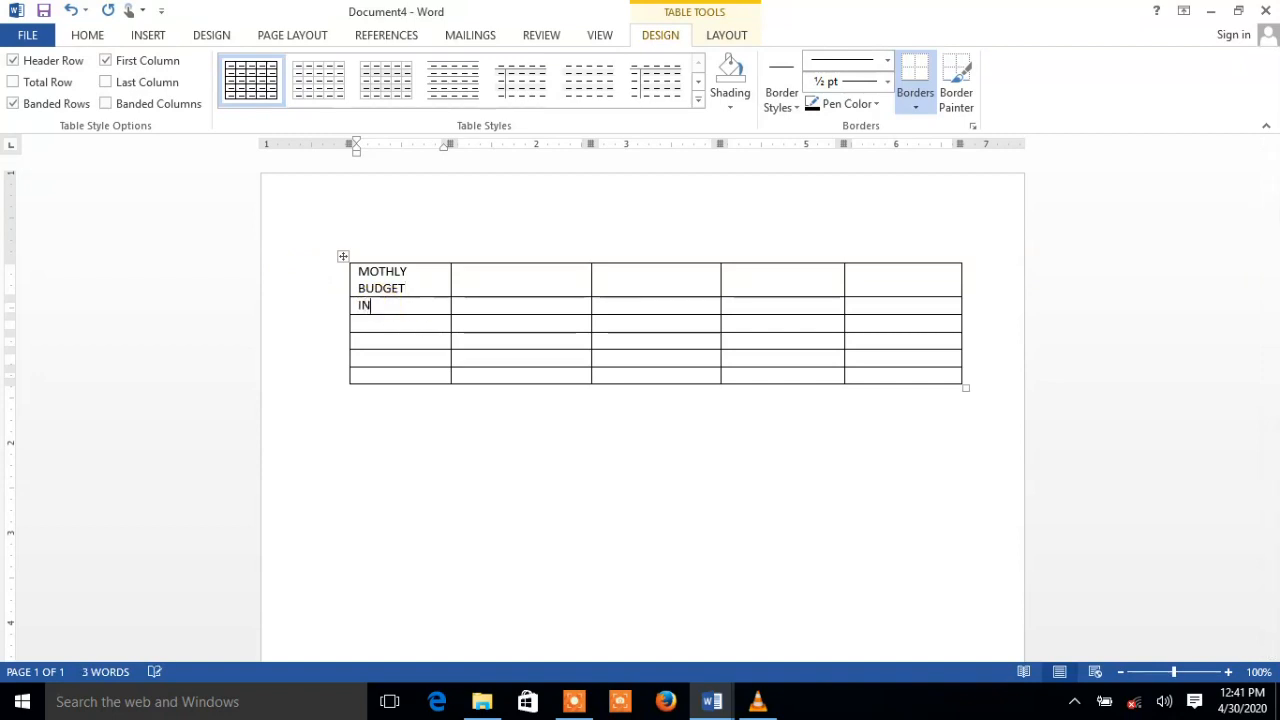
pyautogui.press('BackSpace')
pyautogui.write('ITEMS')
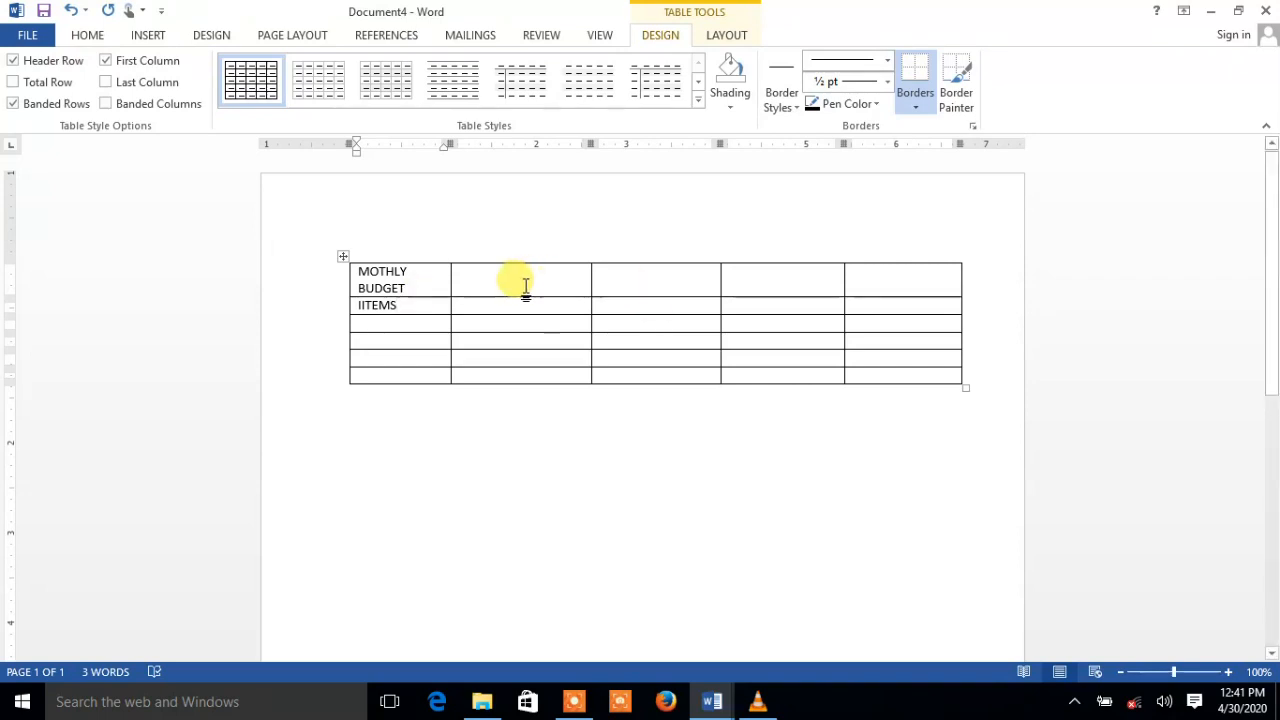
# Enter JAN, FEB, MARCH and APRIL across the header row beside IITEMS
pyautogui.click(469, 310)
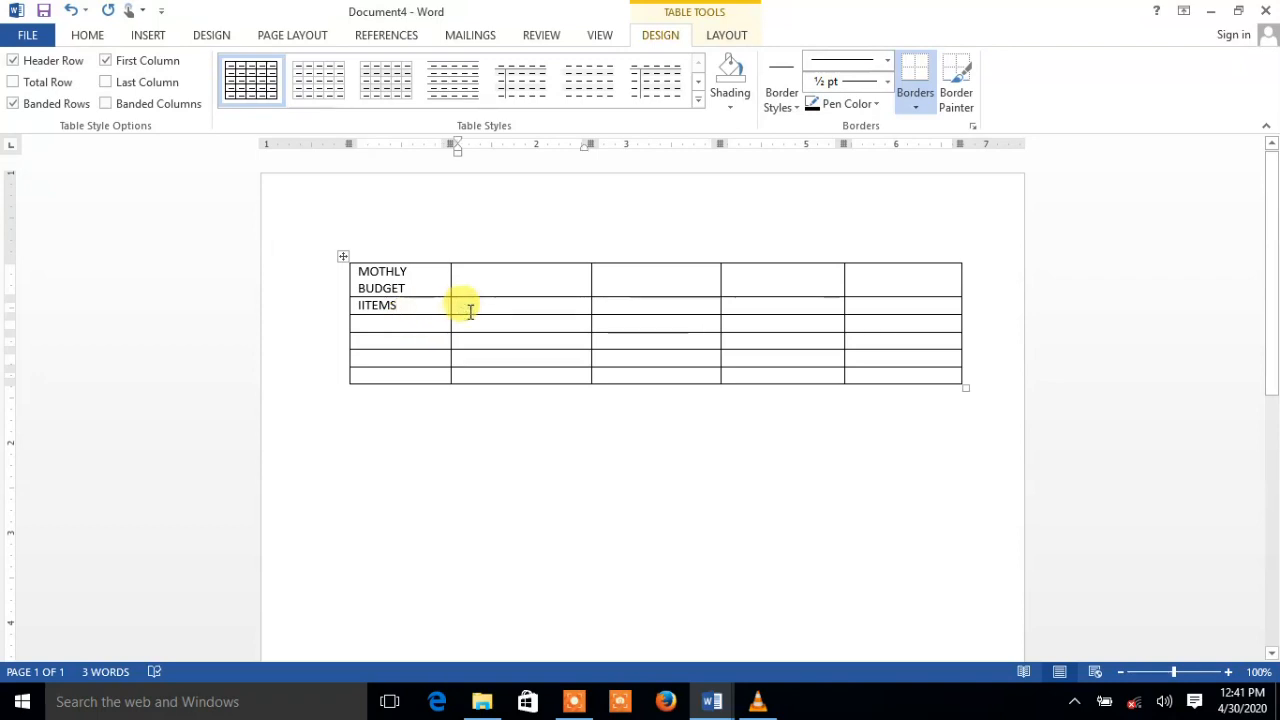
pyautogui.write('J')
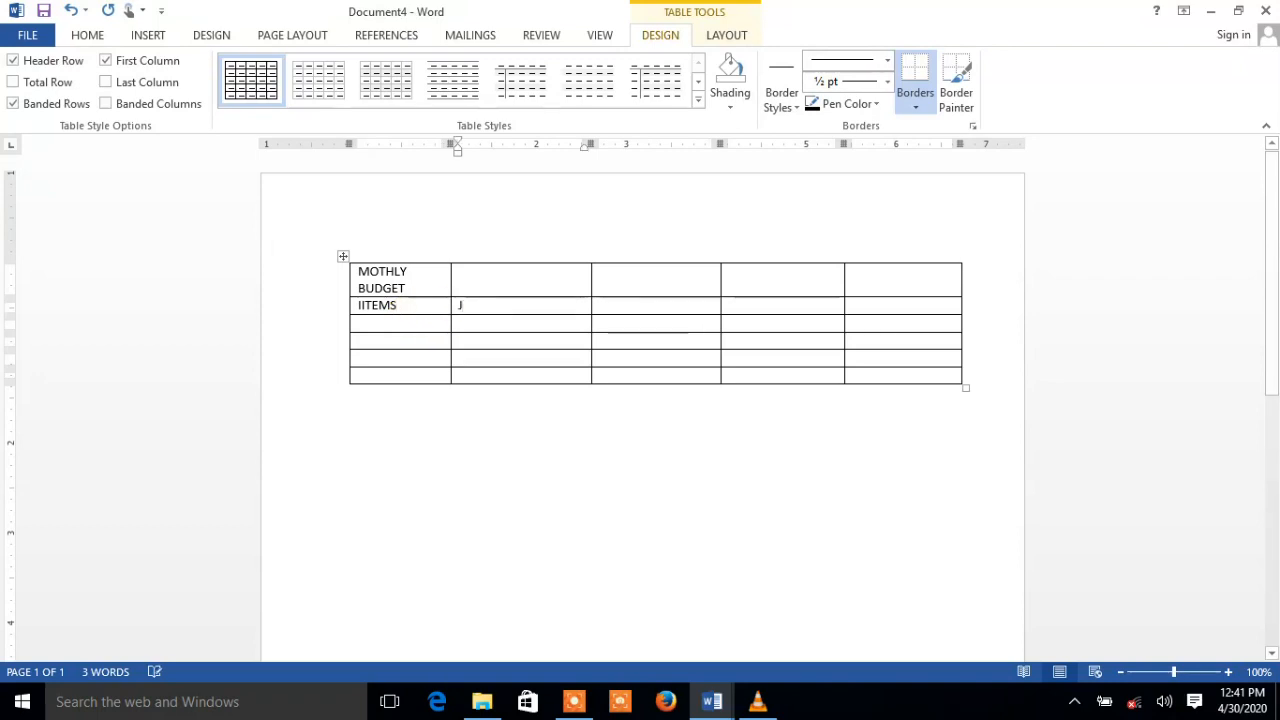
pyautogui.write('AN')
pyautogui.press('Tab')
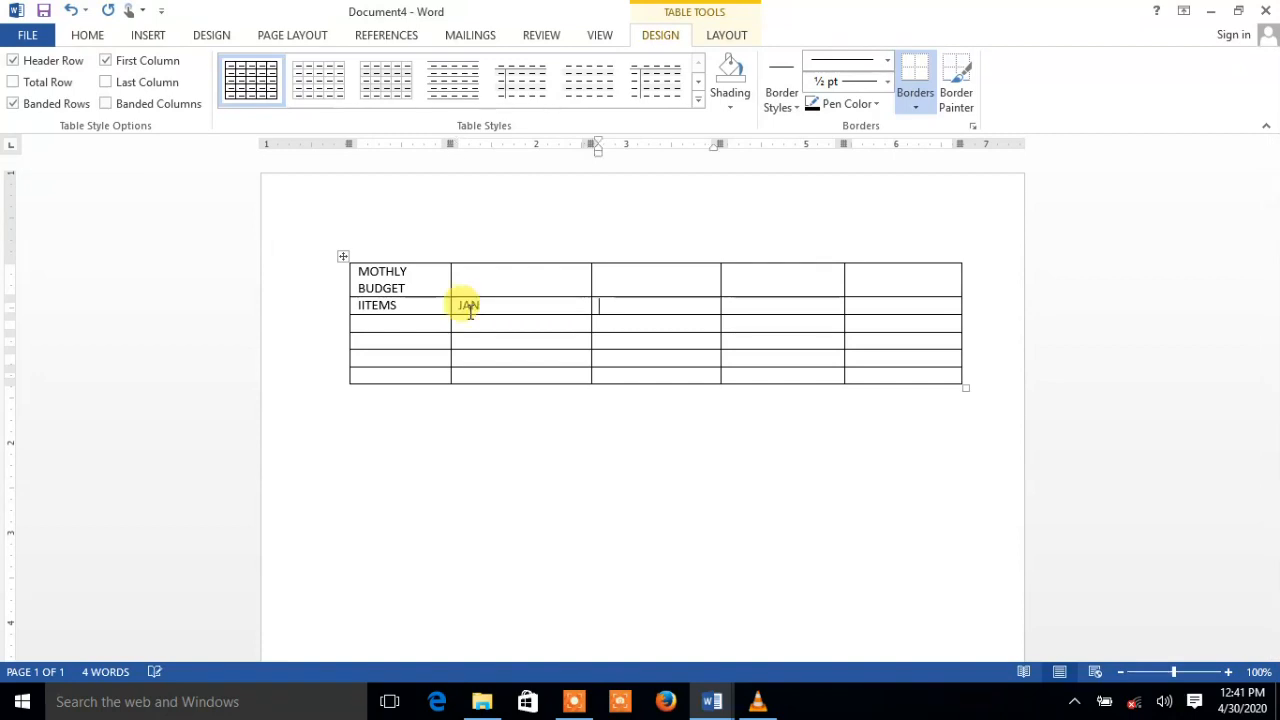
pyautogui.write('FEB')
pyautogui.press('Tab')
pyautogui.write('MAR')
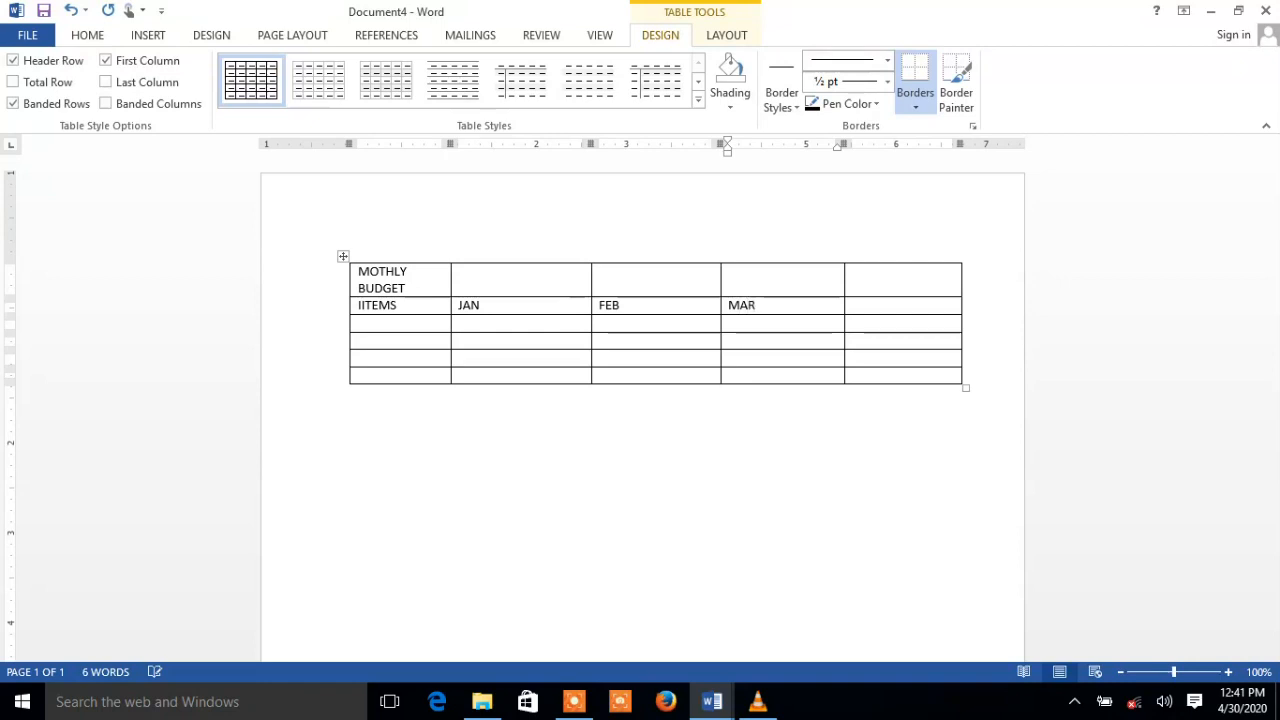
pyautogui.write('CH')
pyautogui.press('Tab')
pyautogui.write('AP')
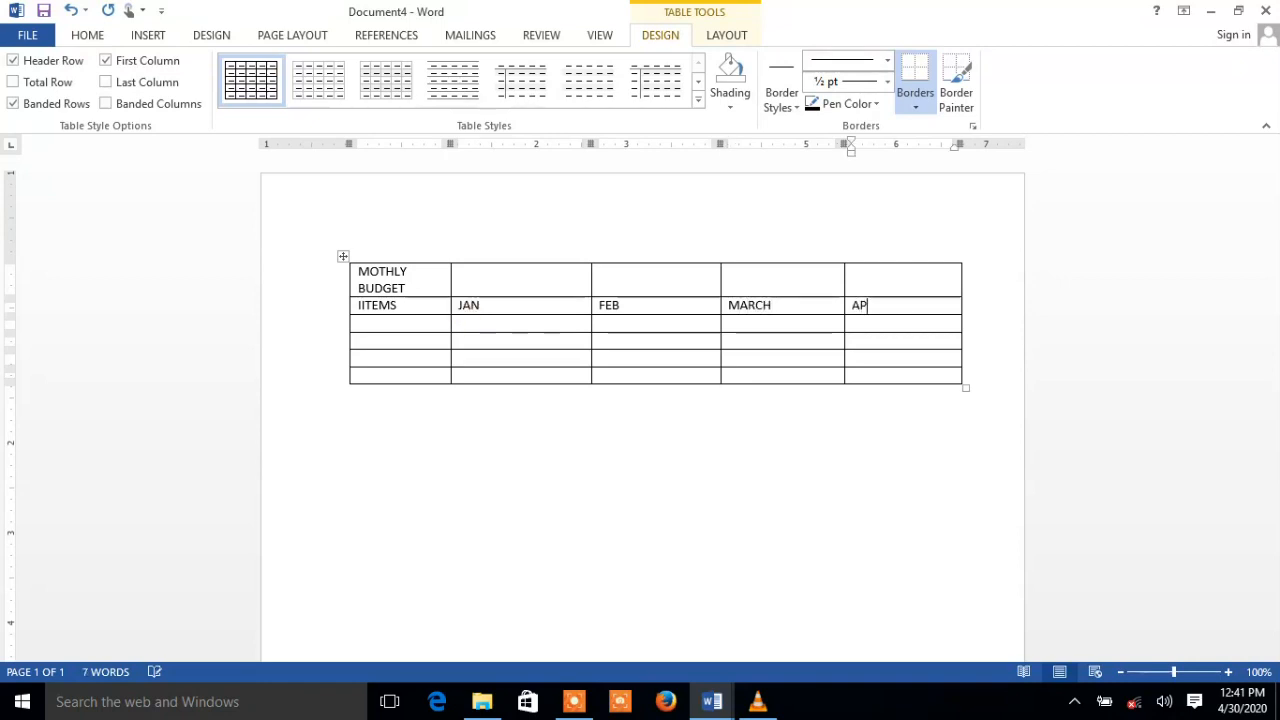
pyautogui.write('RIL')
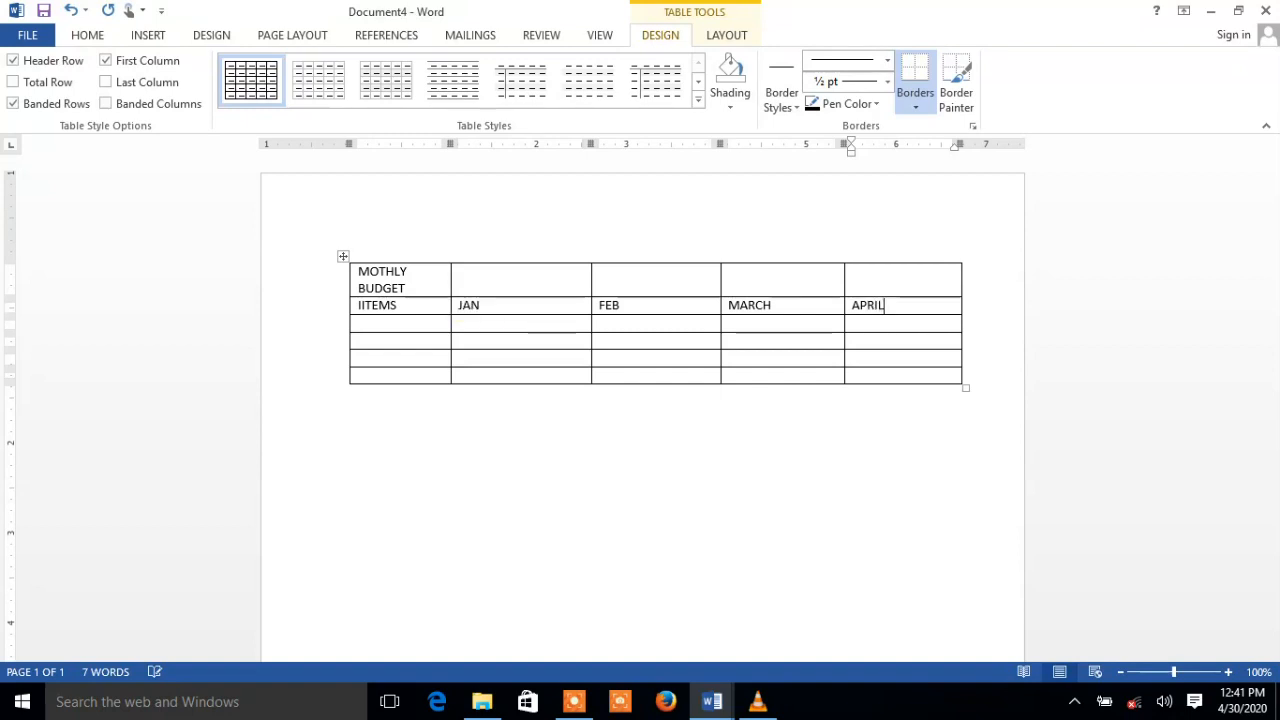
pyautogui.click(379, 327)
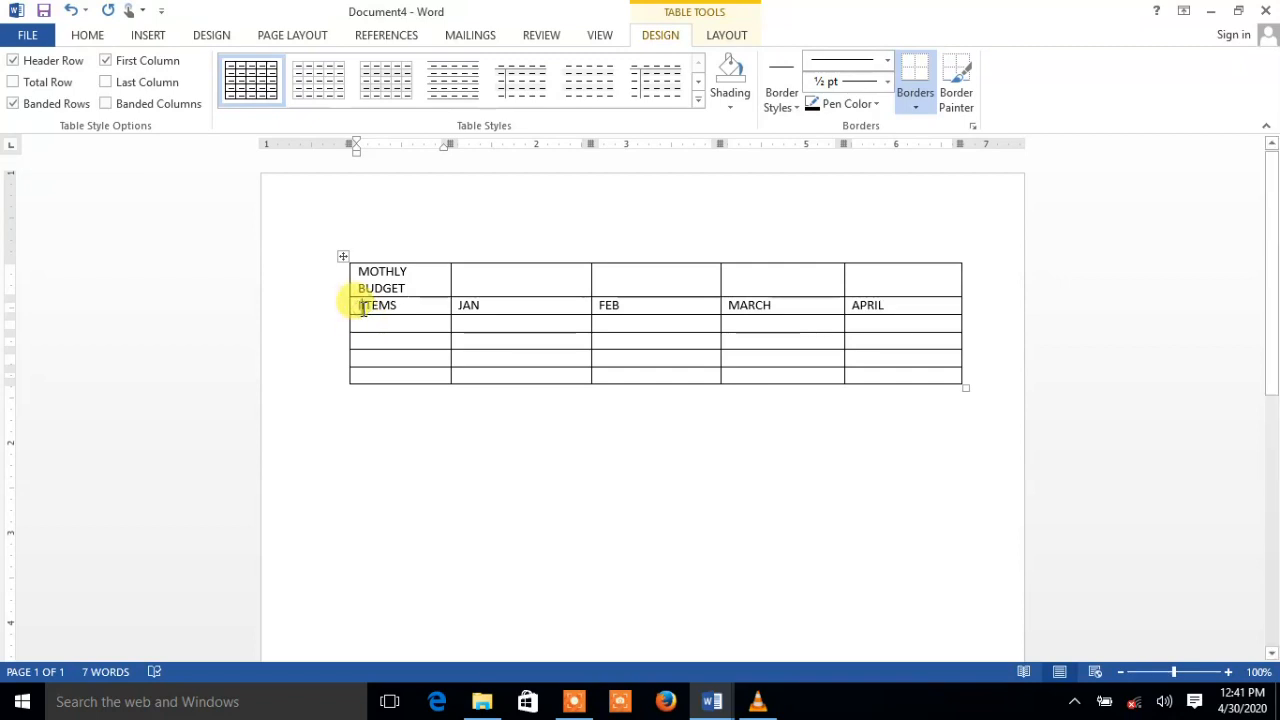
# Fill the SUGAR row under ITEMS with 5000, 5500, 4800 and 4500
pyautogui.moveTo(360, 307); pyautogui.dragTo(396, 307)
pyautogui.click(376, 321)
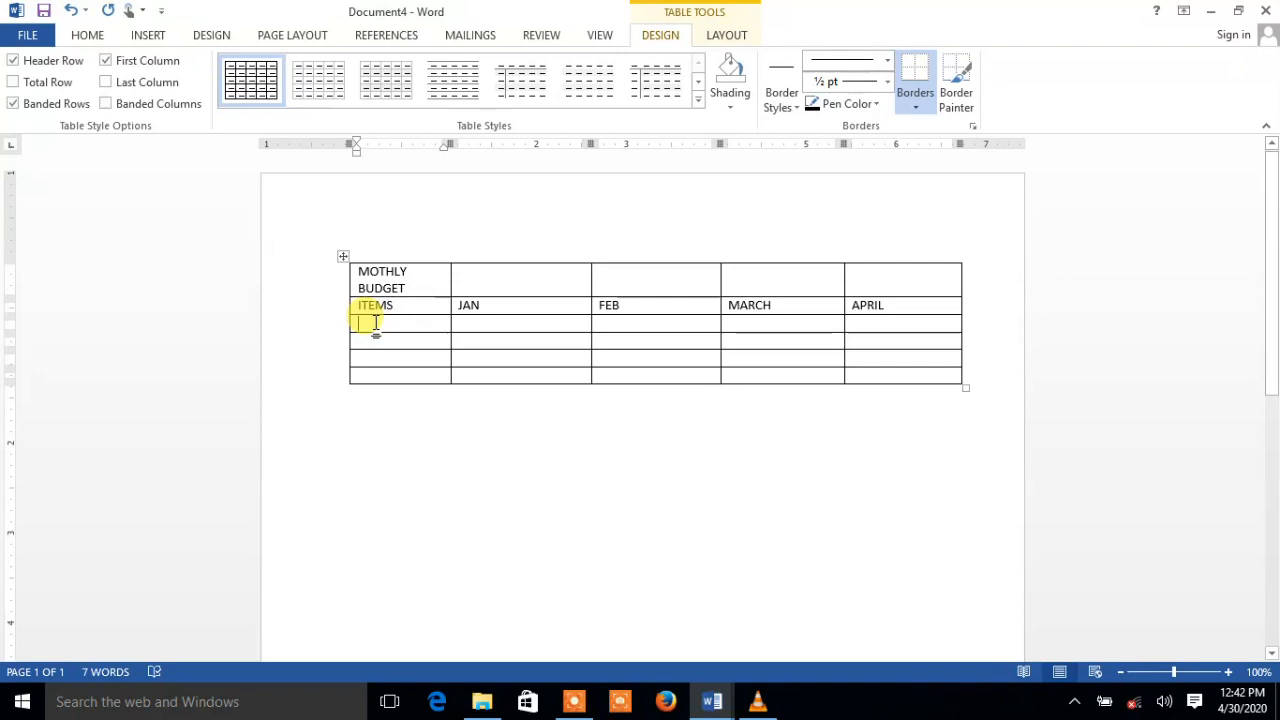
pyautogui.write('SUGAR')
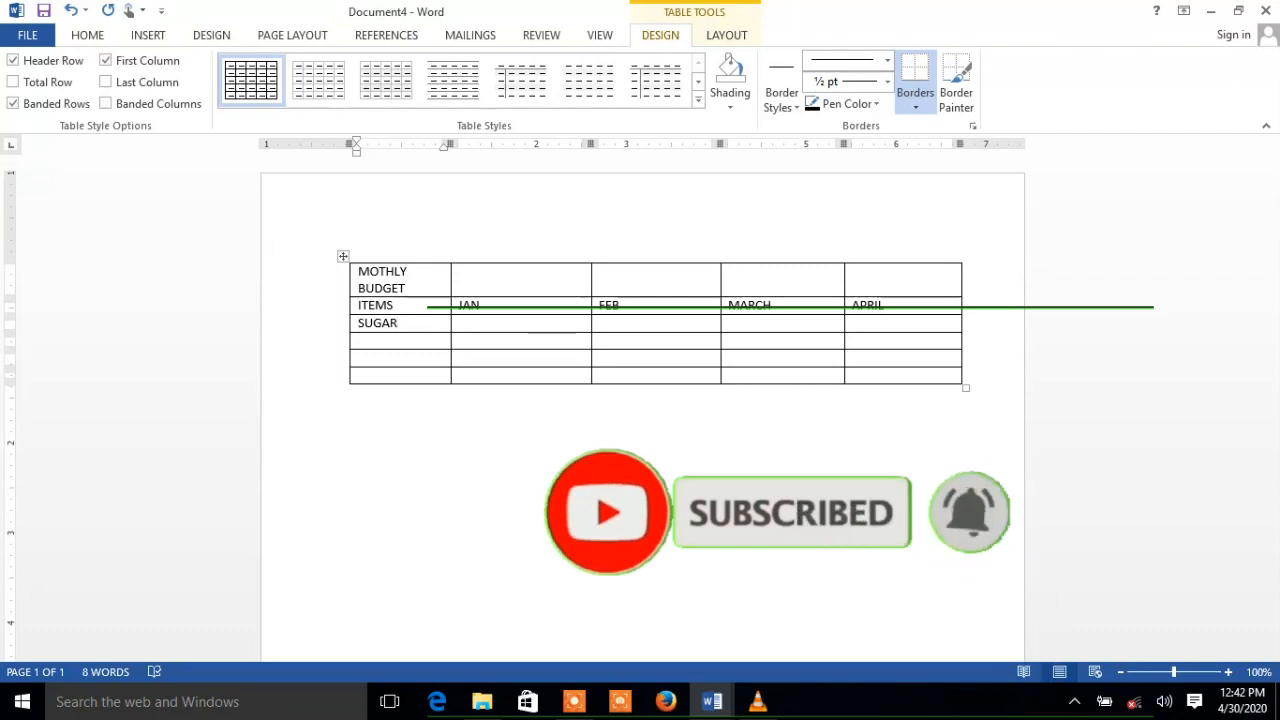
pyautogui.press('Tab')
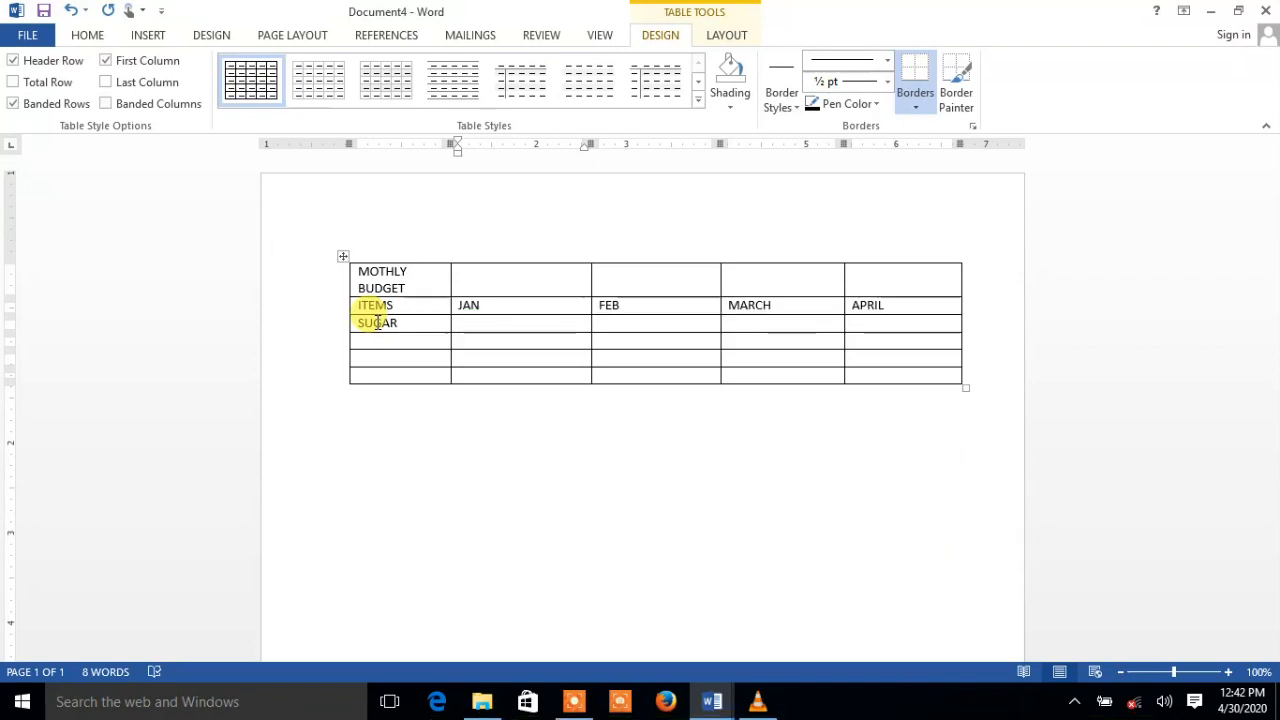
pyautogui.write('5000')
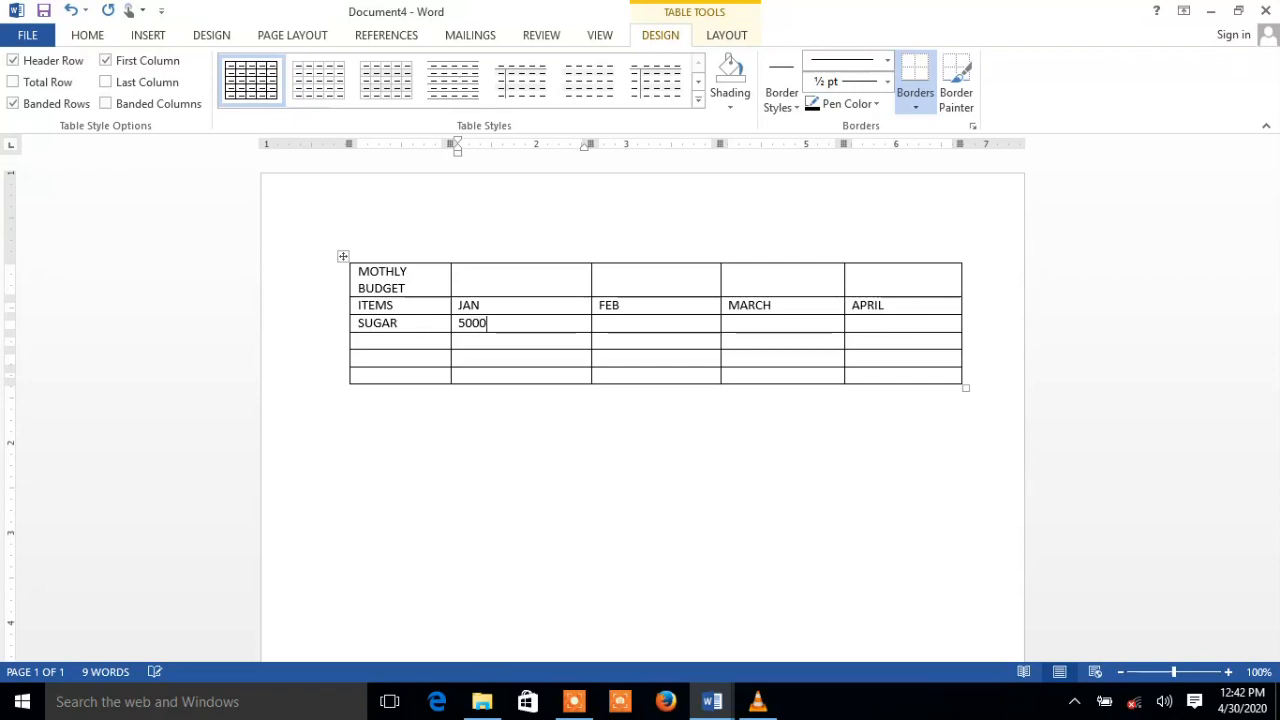
pyautogui.press('Tab')
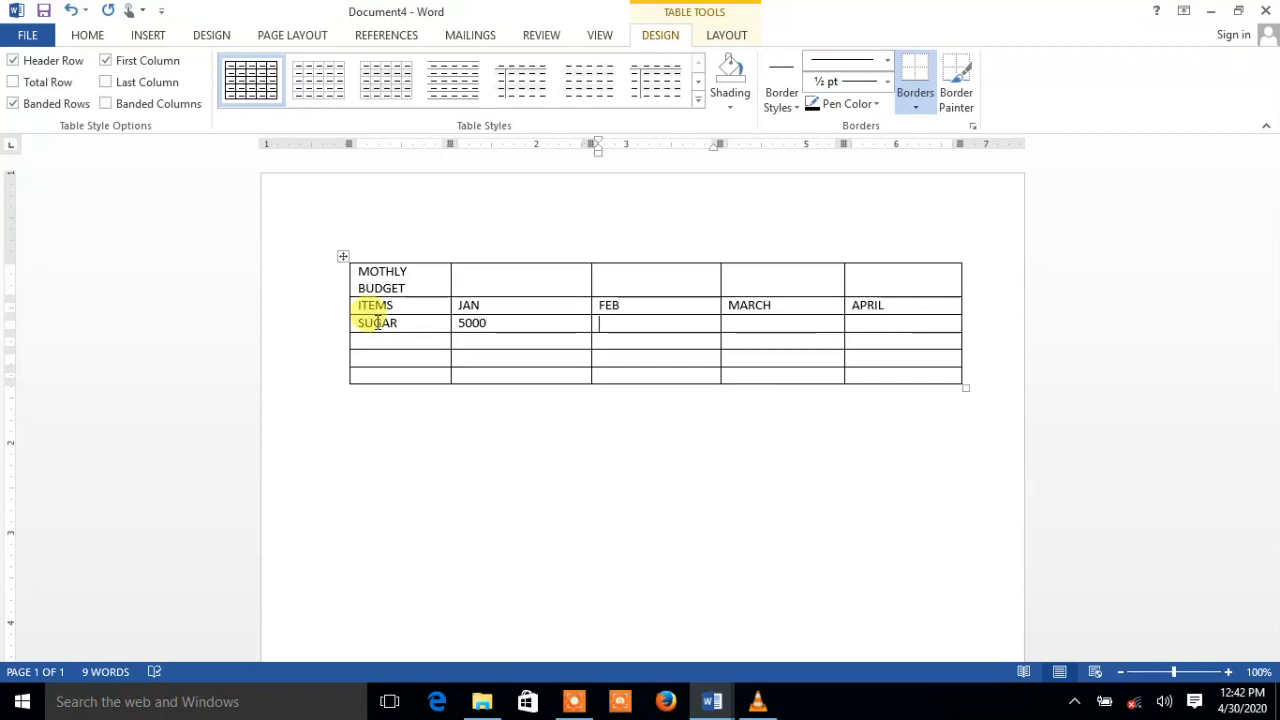
pyautogui.write('55')
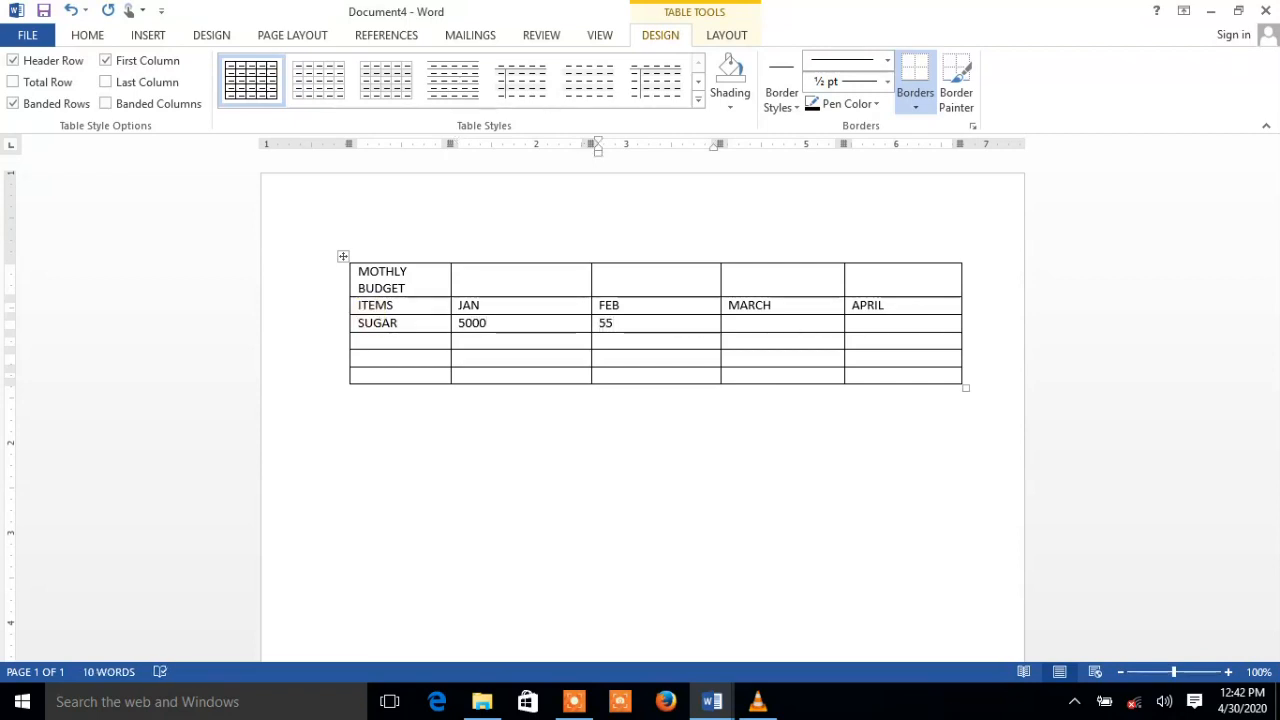
pyautogui.write('00')
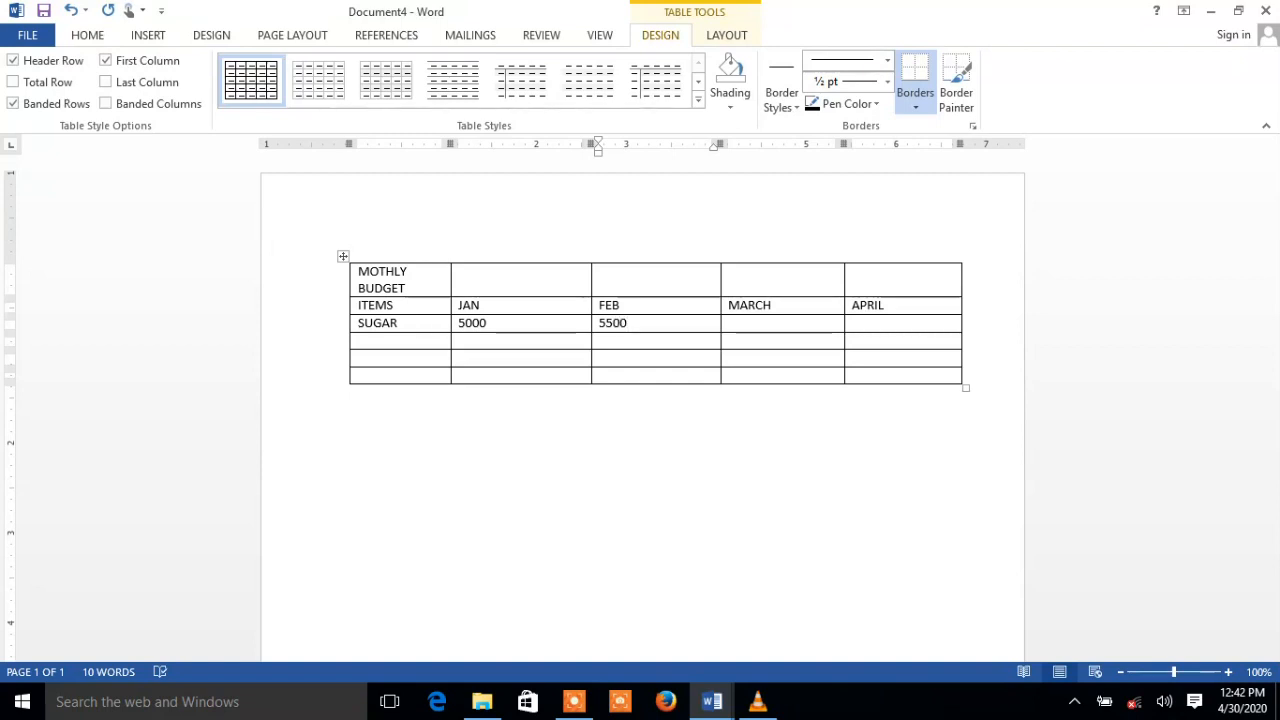
pyautogui.press('Tab')
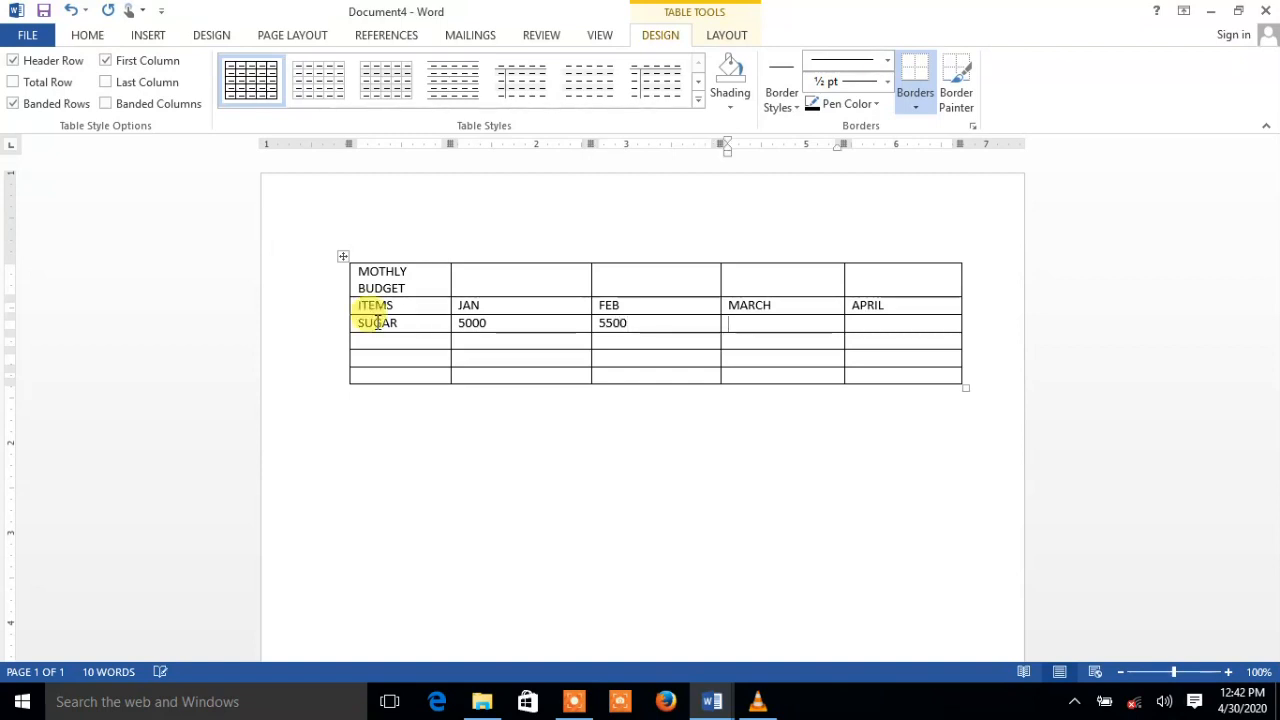
pyautogui.write('4800')
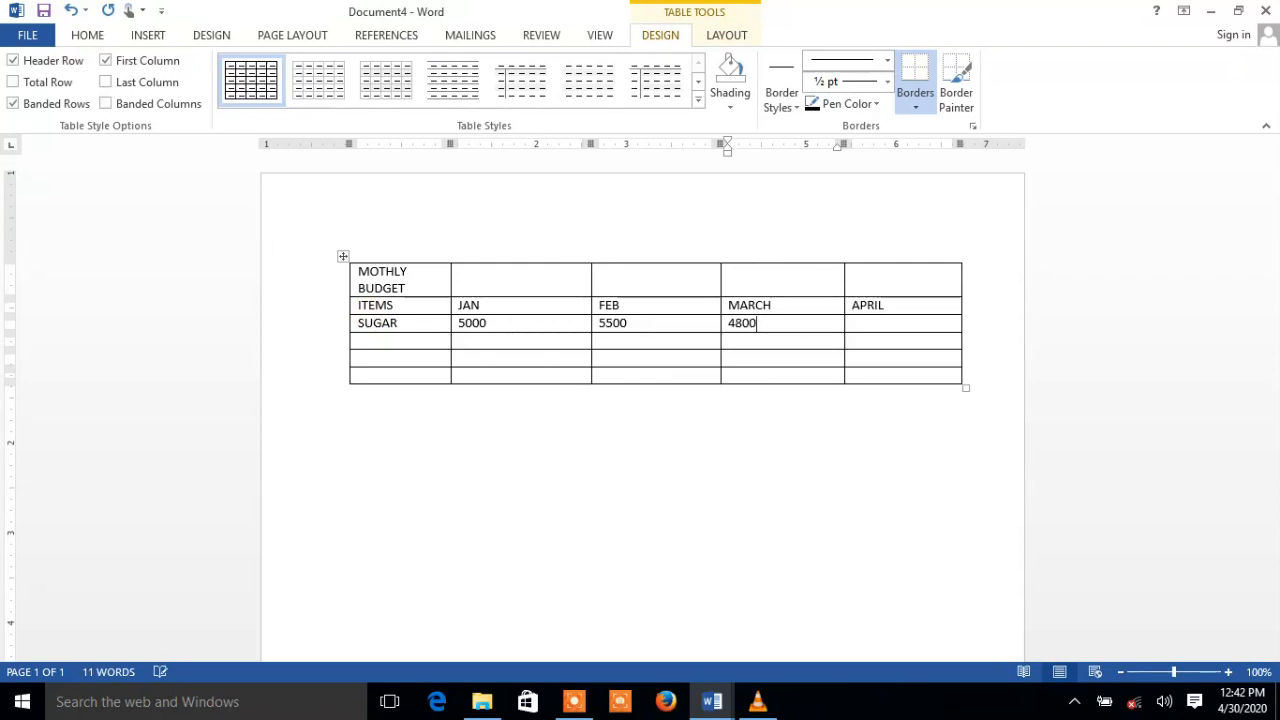
pyautogui.press('Tab')
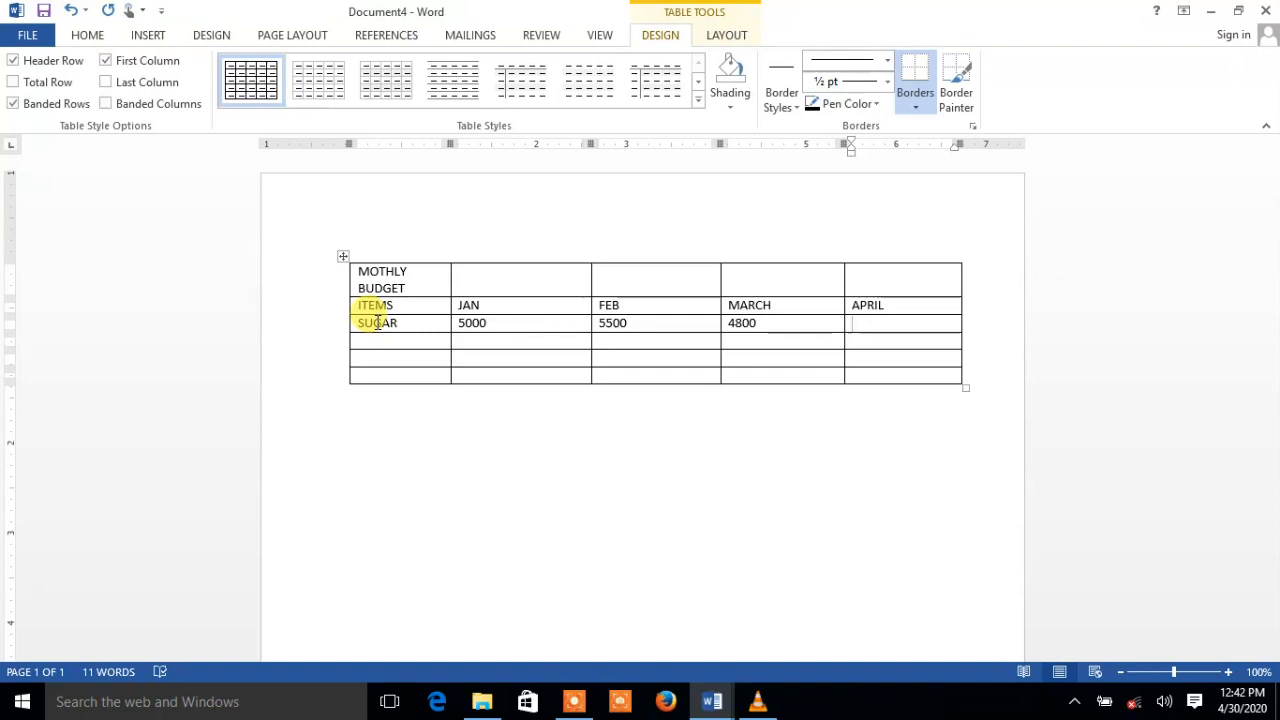
pyautogui.write('4500')
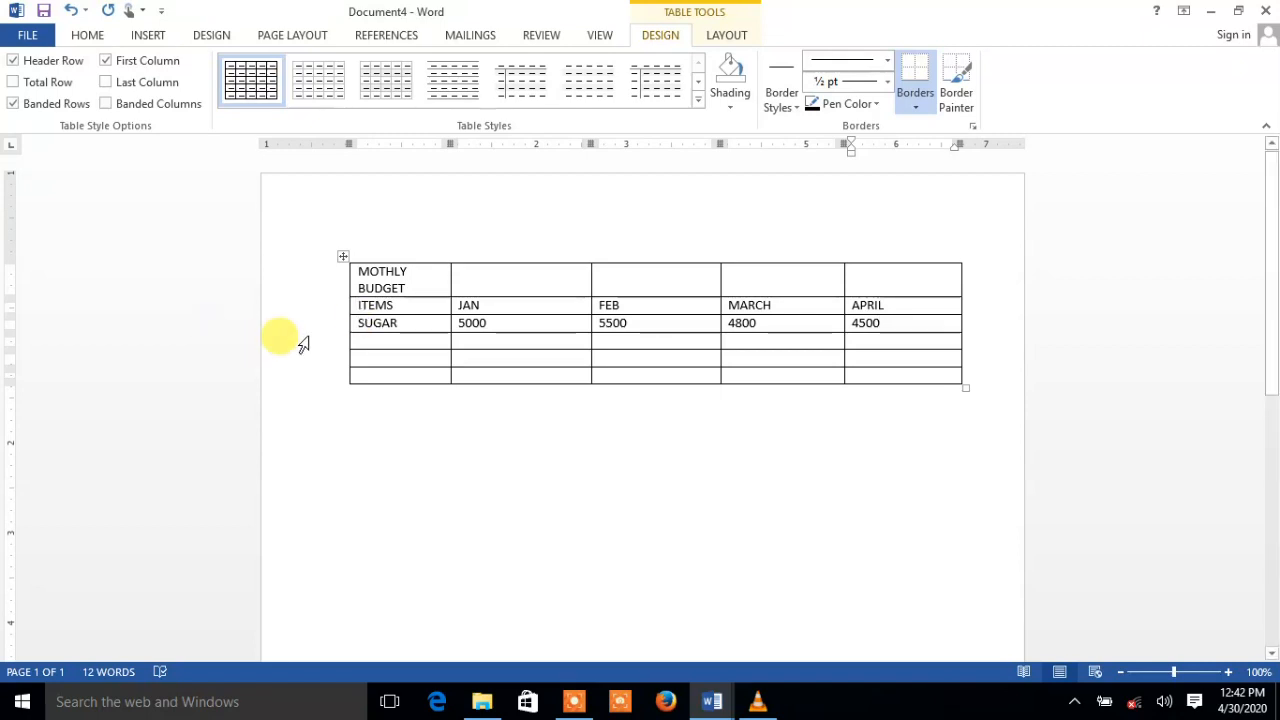
pyautogui.press('Tab')
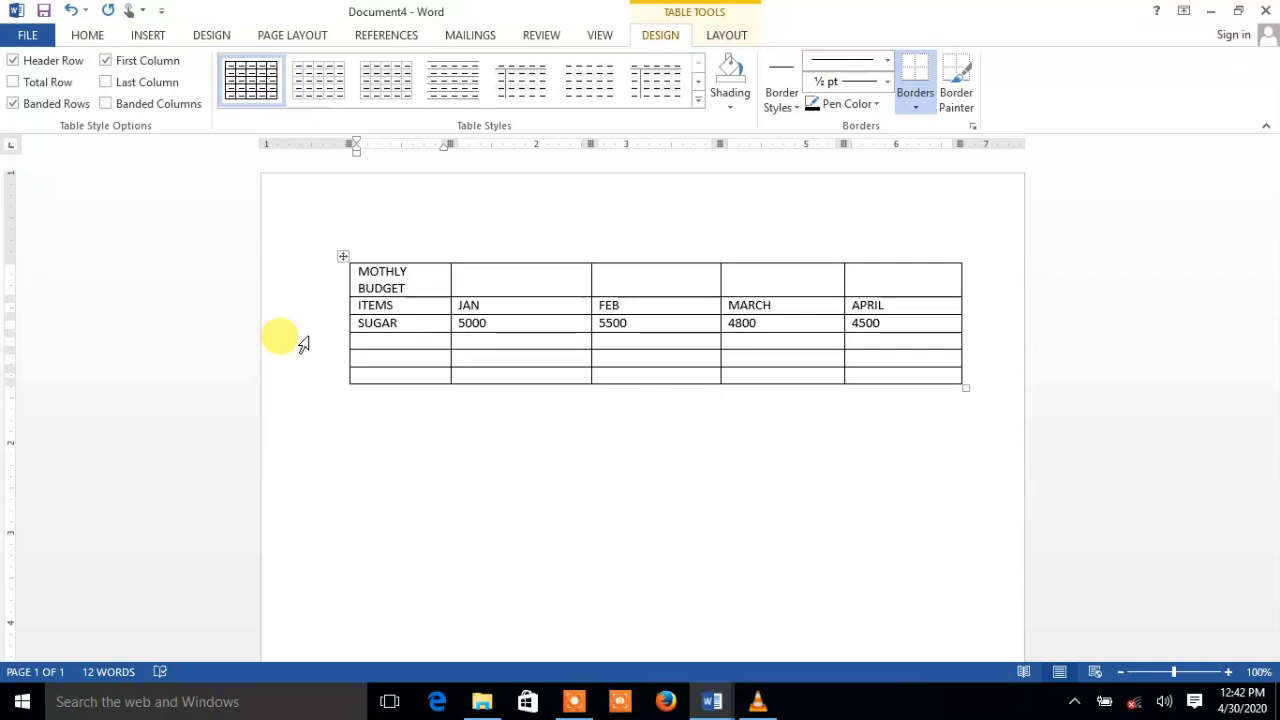
# Fill the RICE row with 4000, 3700, 4200 and 3900
pyautogui.write('RICE')
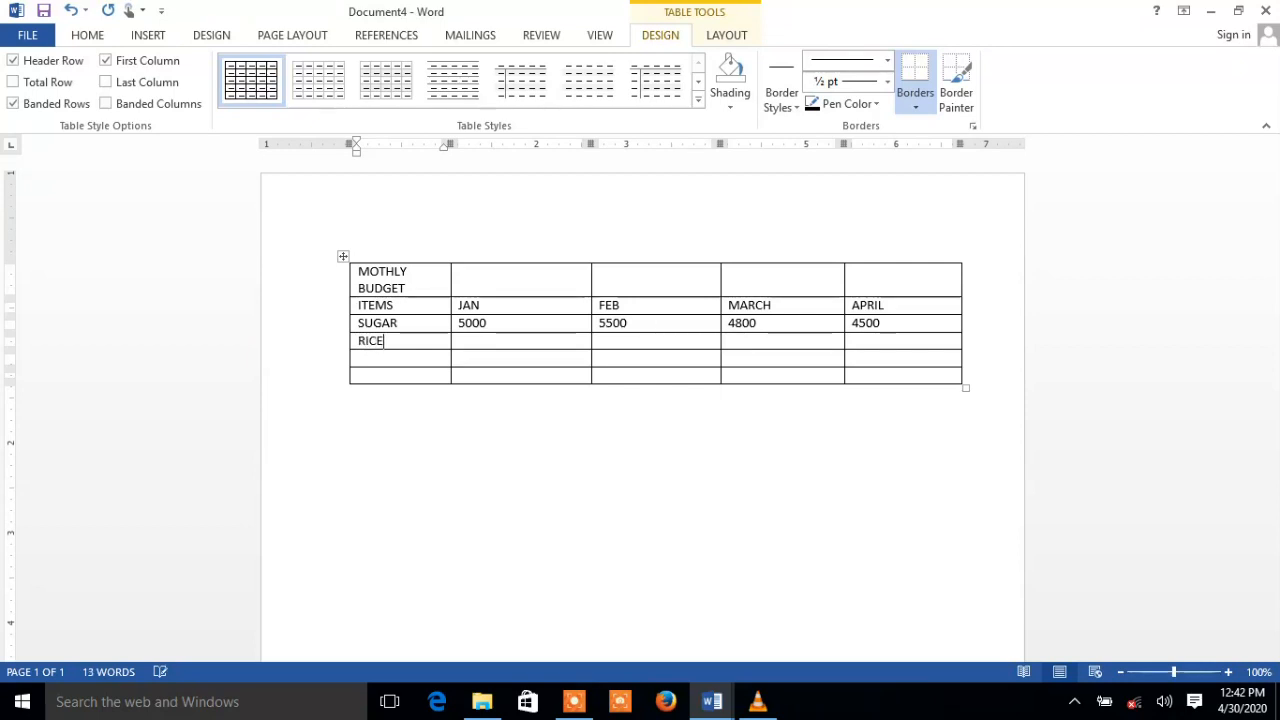
pyautogui.press('Tab')
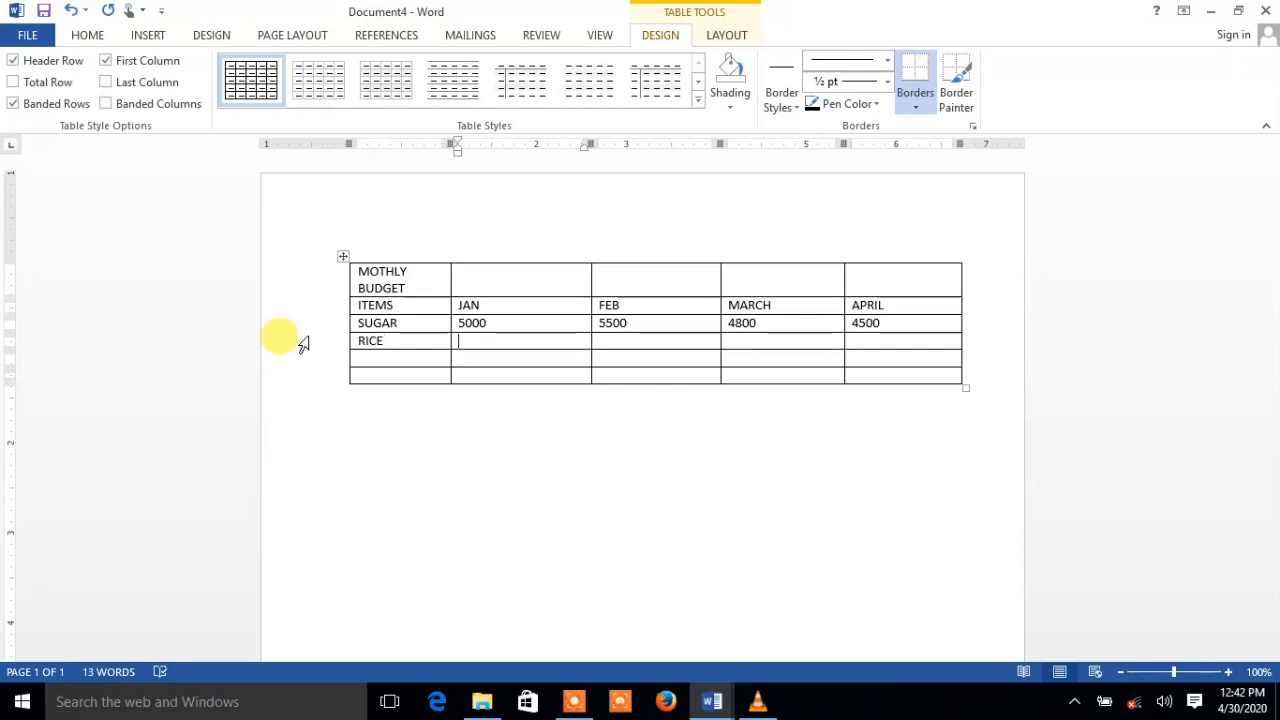
pyautogui.write('4000')
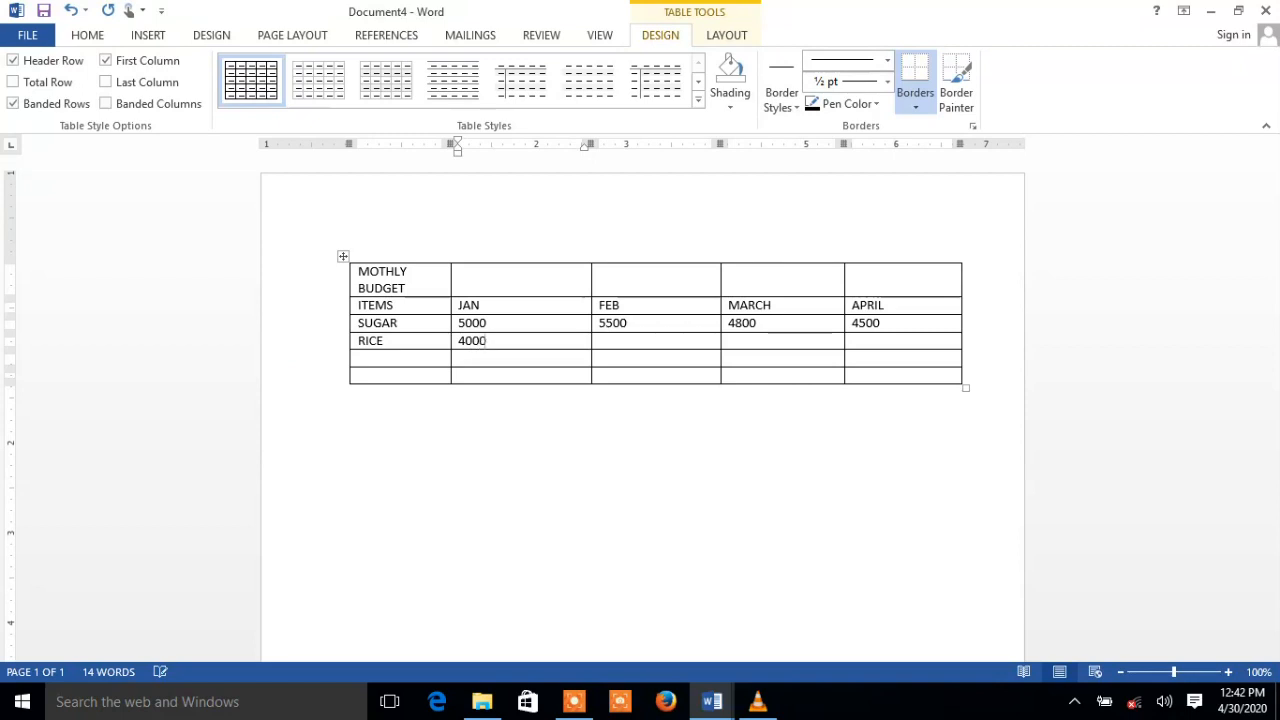
pyautogui.press('Tab')
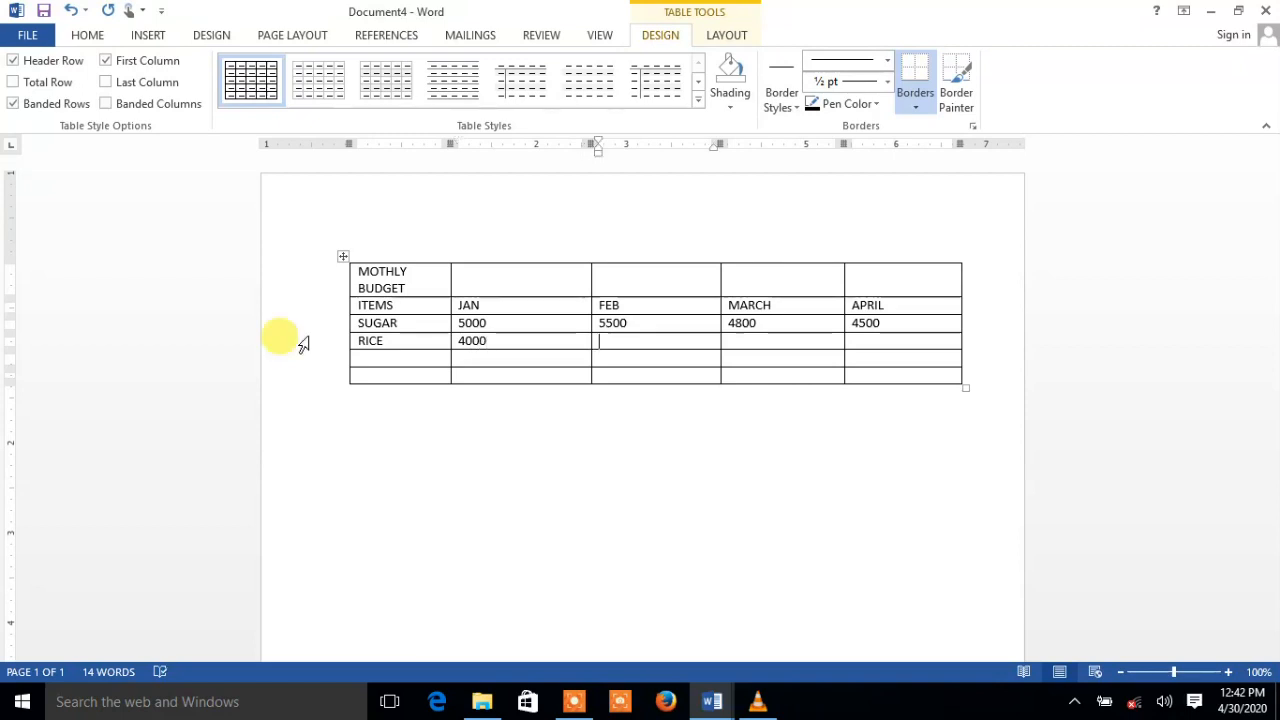
pyautogui.write('3700')
pyautogui.press('Tab')
pyautogui.write('4200')
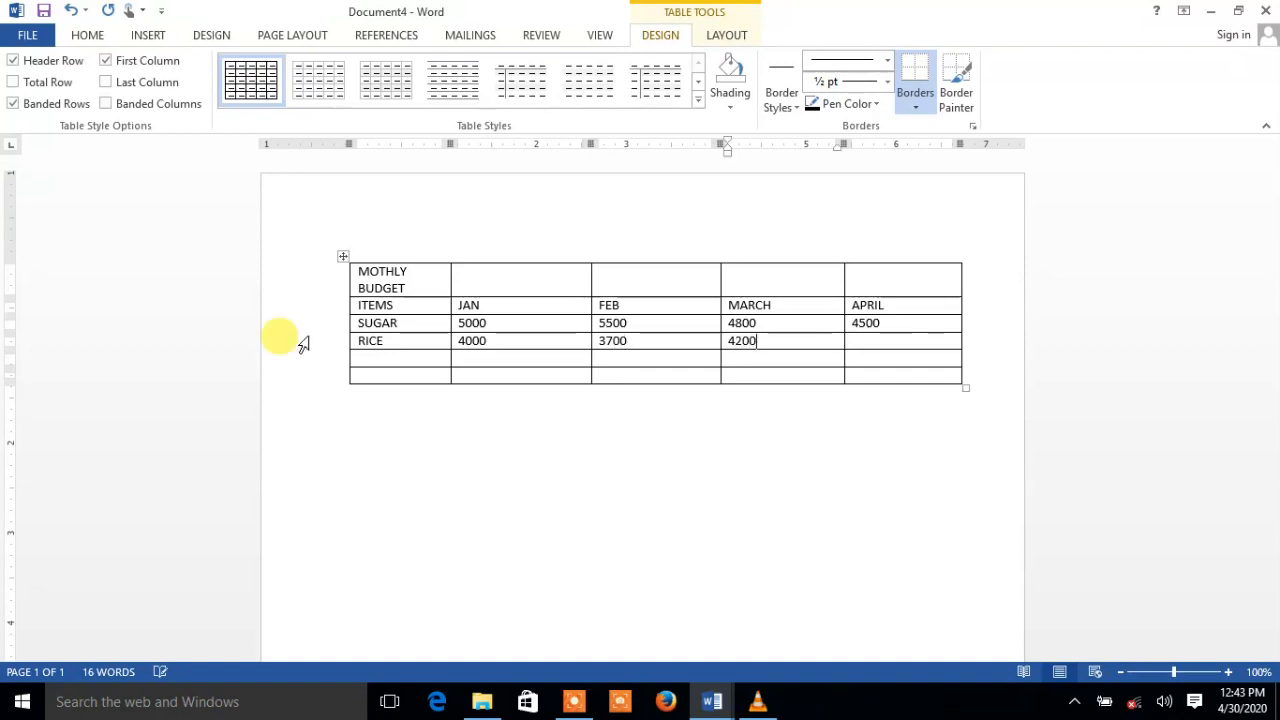
pyautogui.press('Tab')
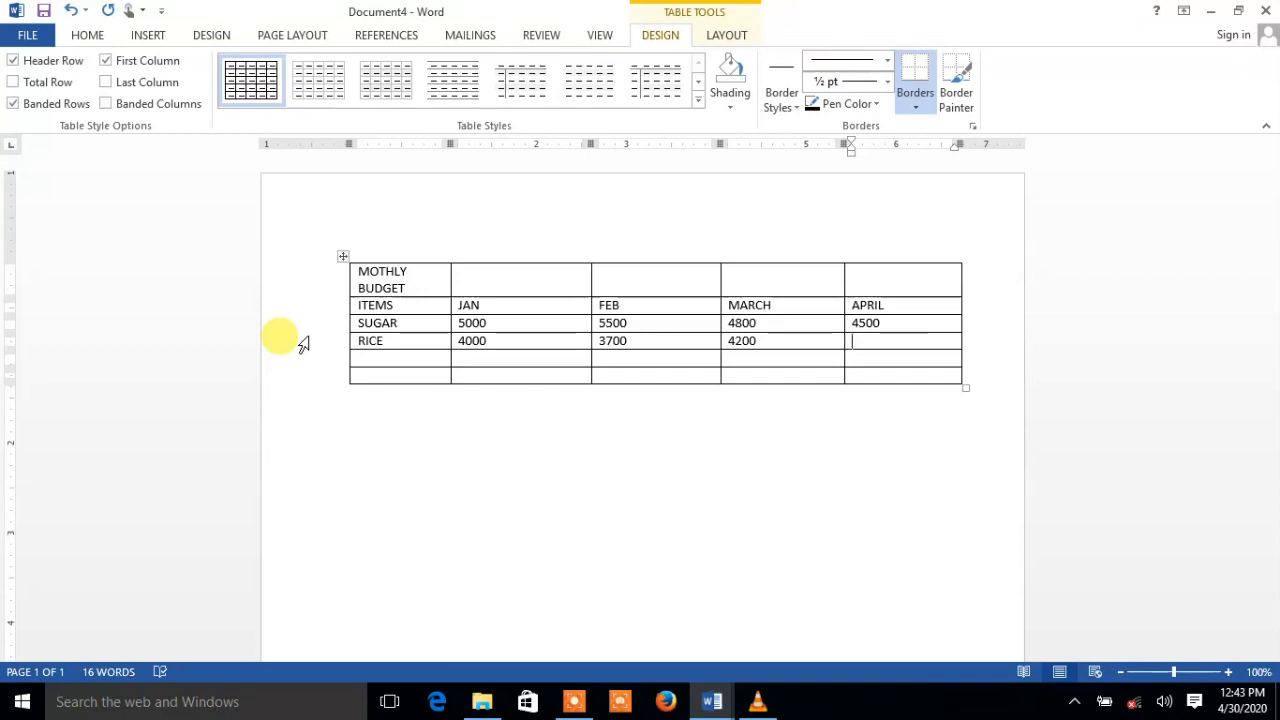
pyautogui.write('39')
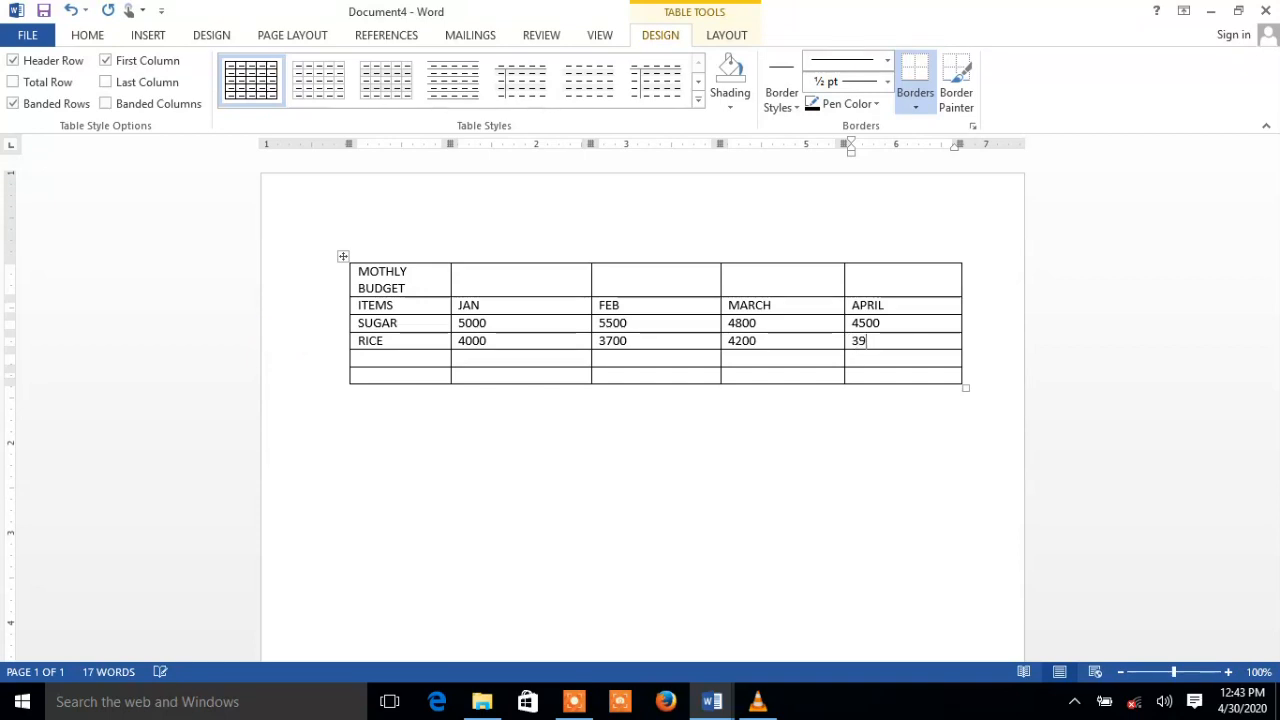
pyautogui.write('00')
pyautogui.press('Tab')
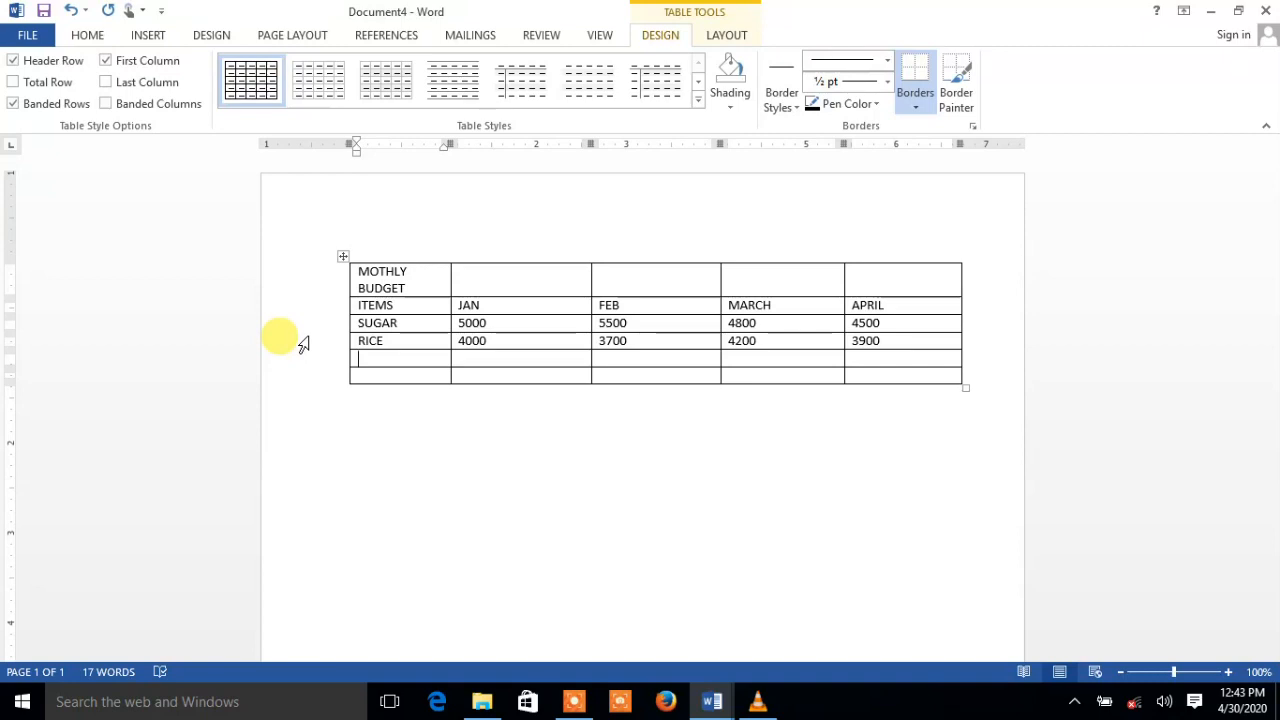
# Fill the MAIZE row with 2000, 1500, 1000 and 1900
pyautogui.write('MAI')
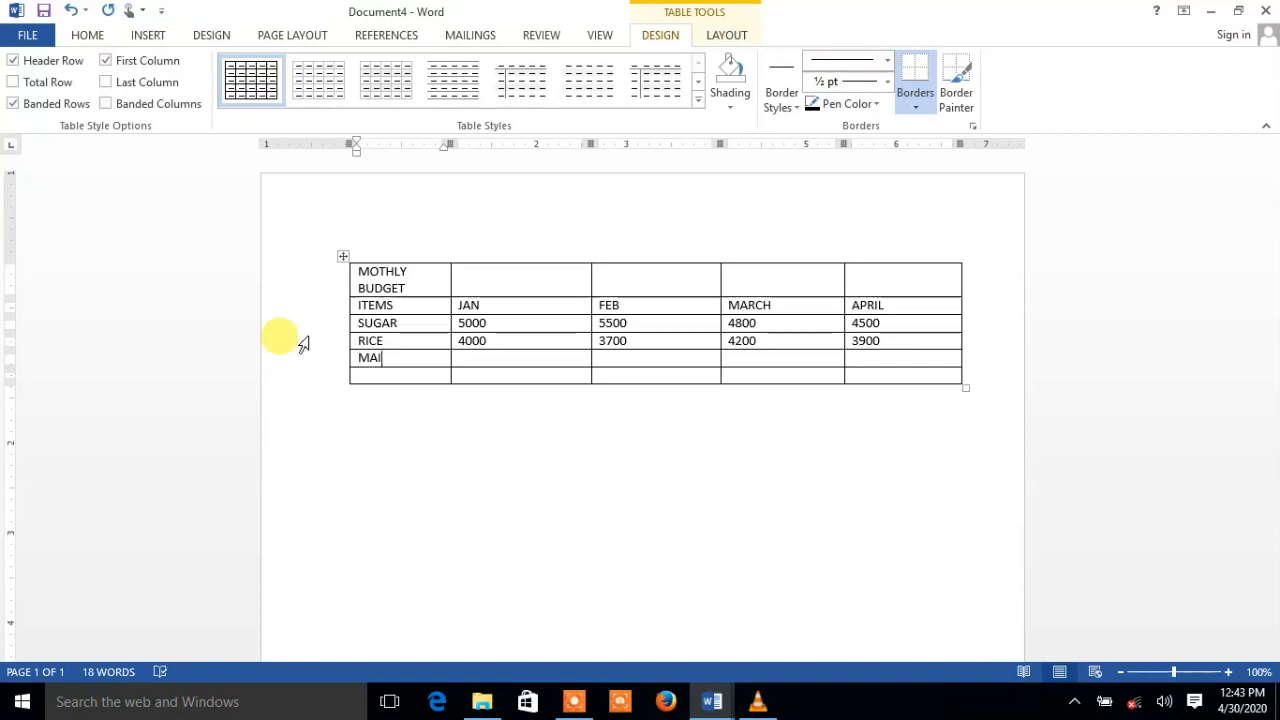
pyautogui.write('ZE')
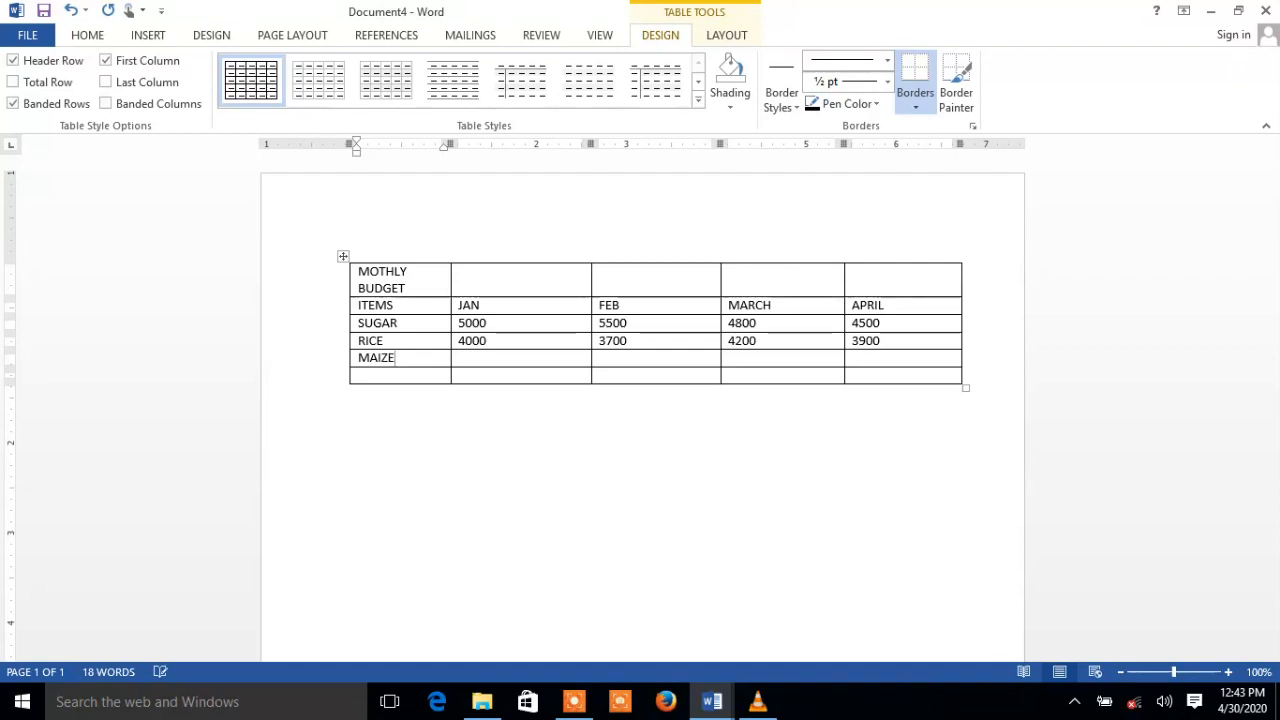
pyautogui.press('Tab')
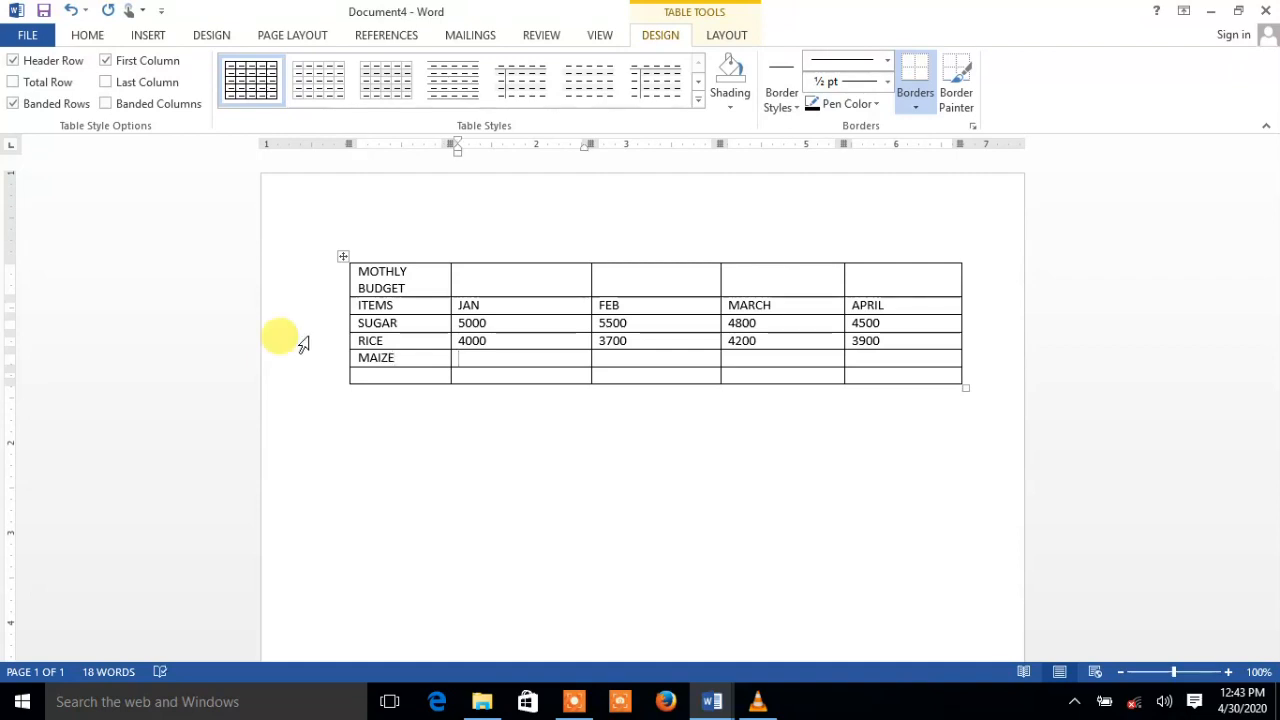
pyautogui.write('2000')
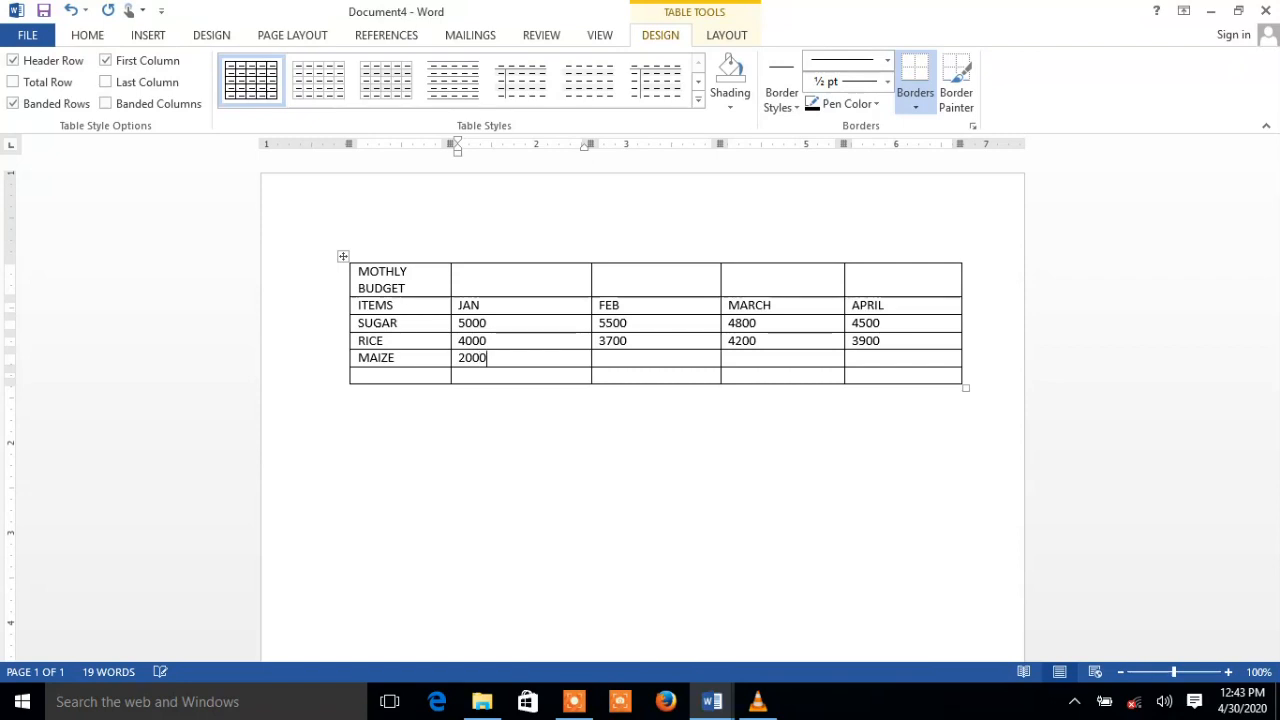
pyautogui.press('Tab')
pyautogui.write('1500')
pyautogui.press('Tab')
pyautogui.write('1000')
pyautogui.press('Tab')
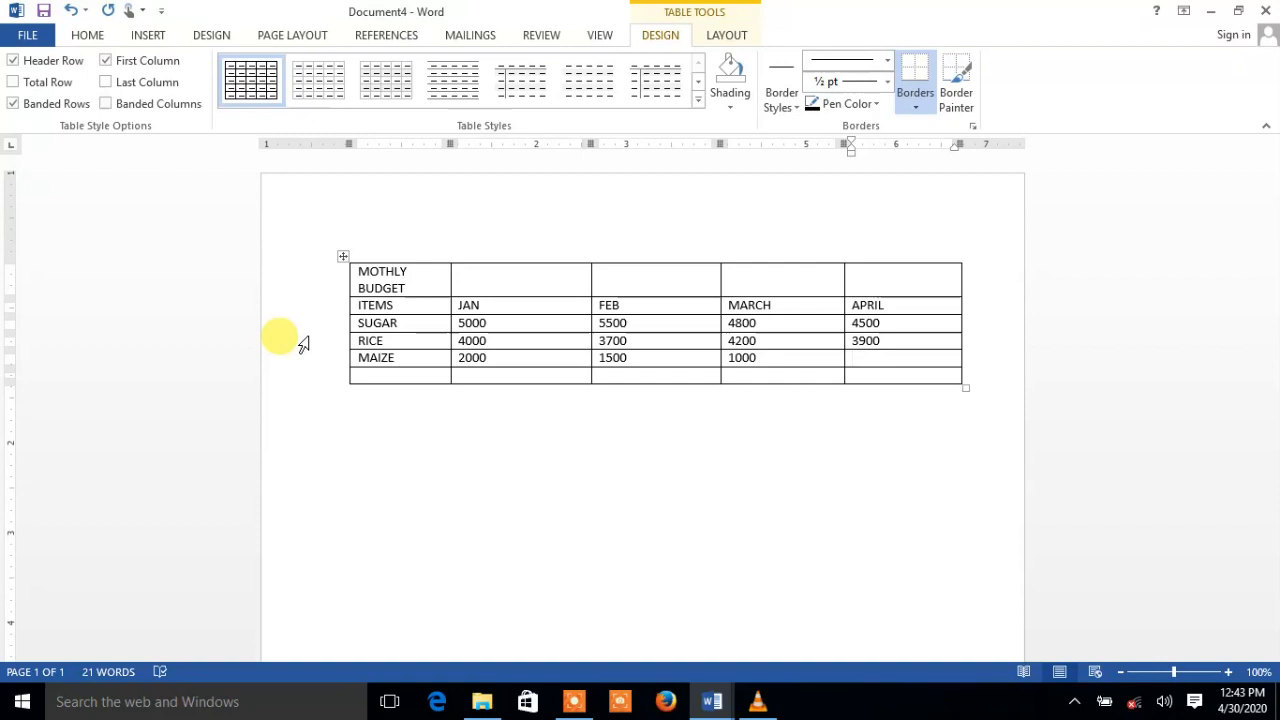
pyautogui.write('1900')
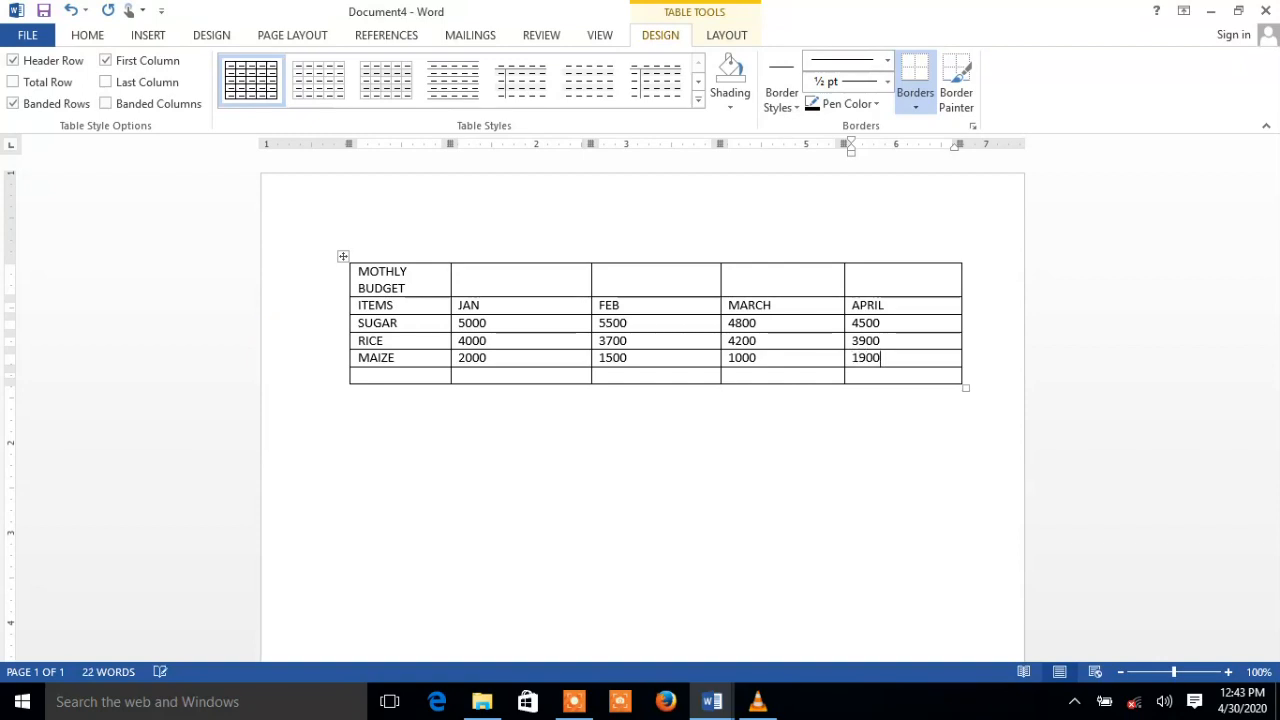
pyautogui.press('Tab')
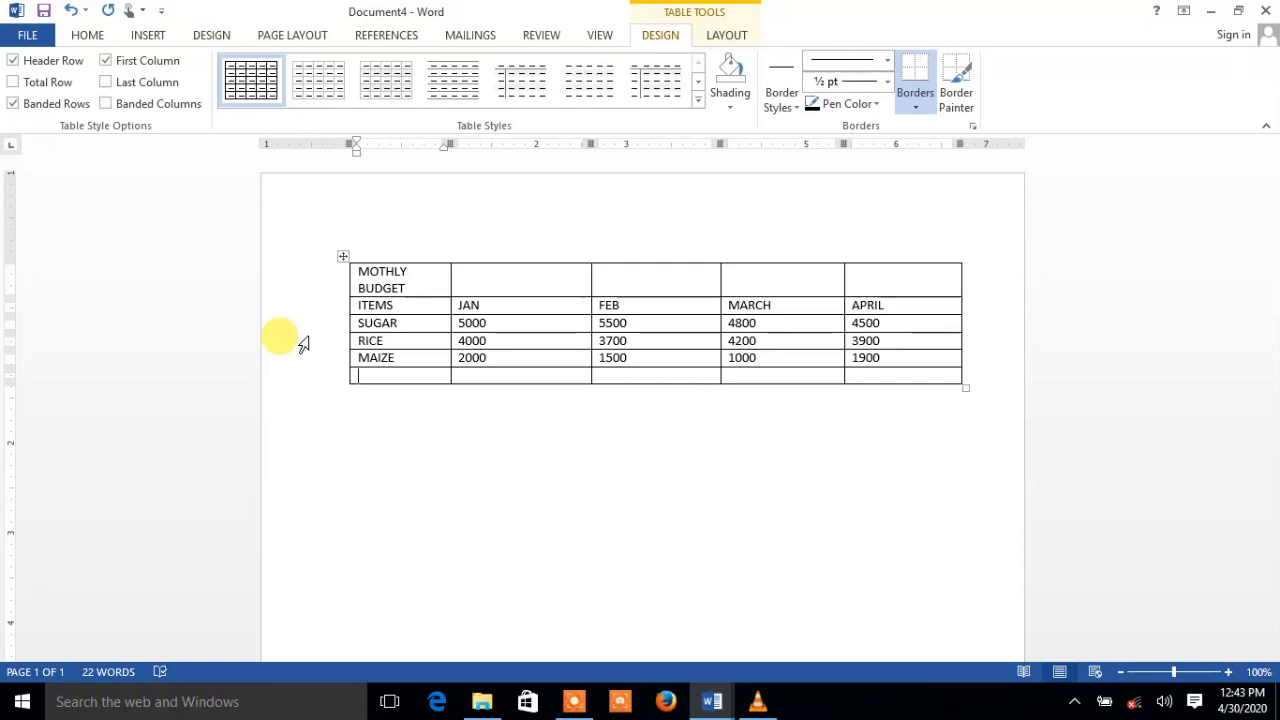
# Fill the OIL row with 1000, 1200, 1100 and 900, correcting 12000, then add a row
pyautogui.write('OIL')
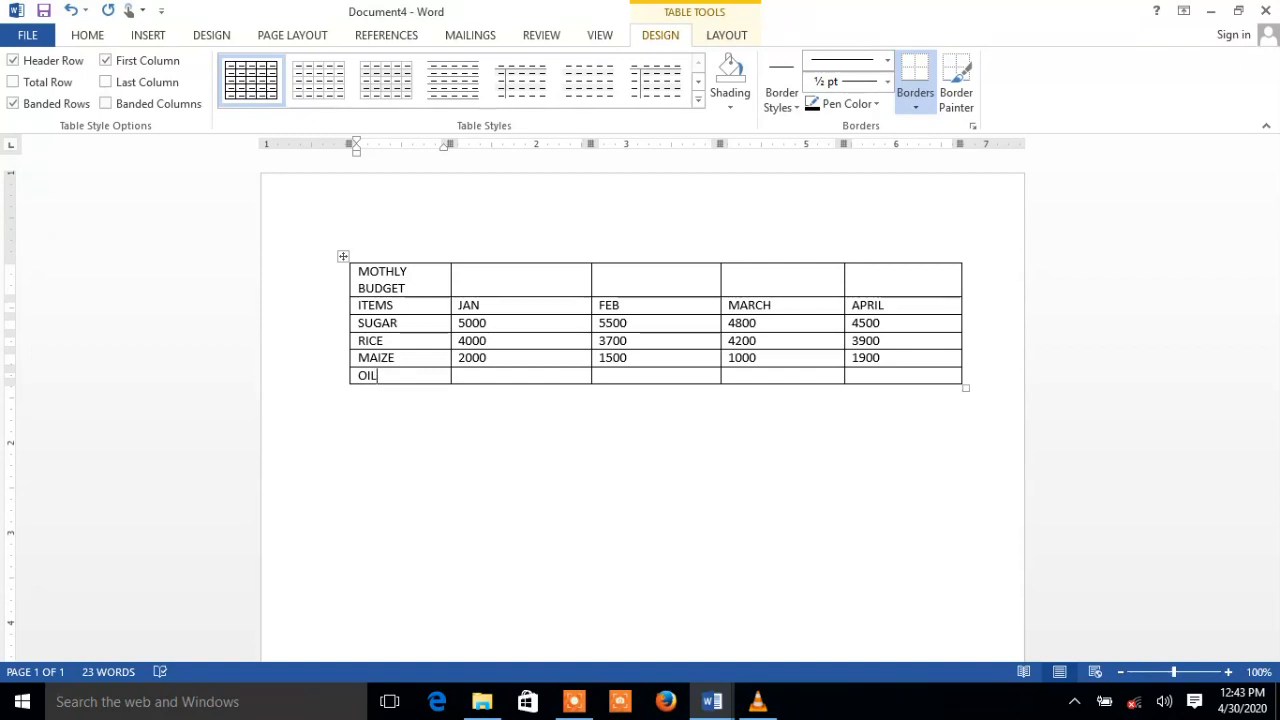
pyautogui.press('Tab')
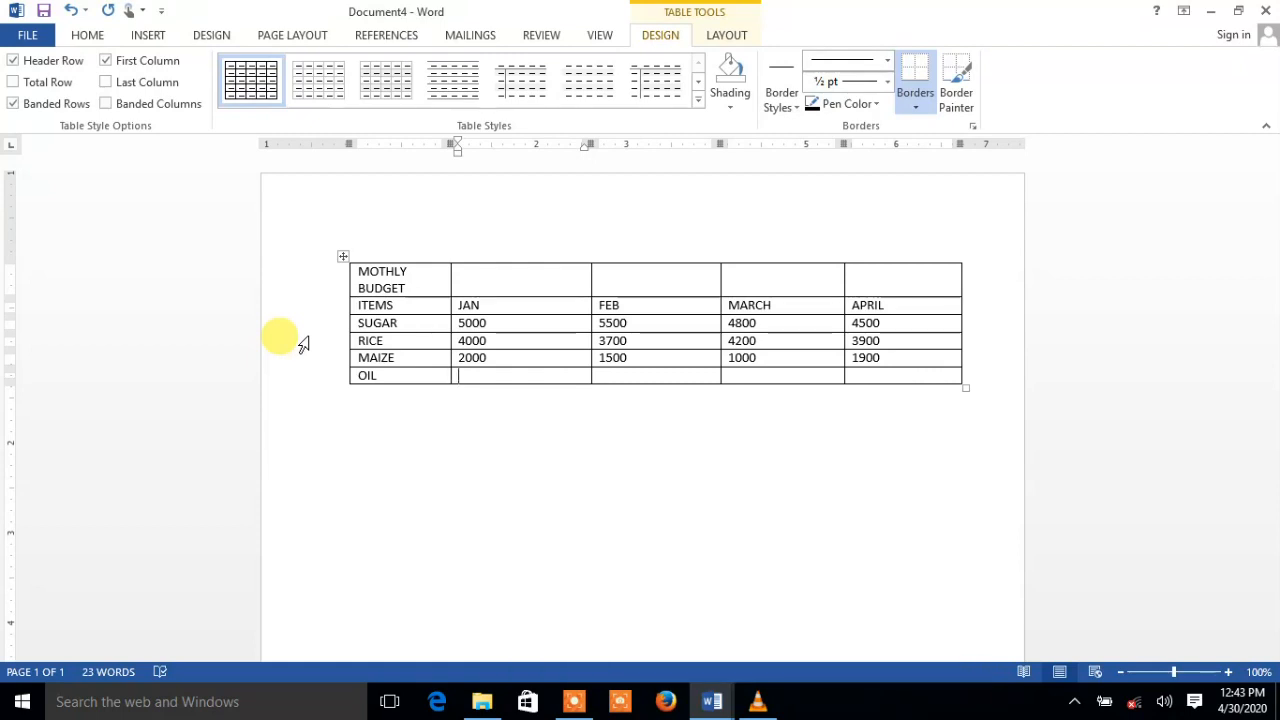
pyautogui.write('100')
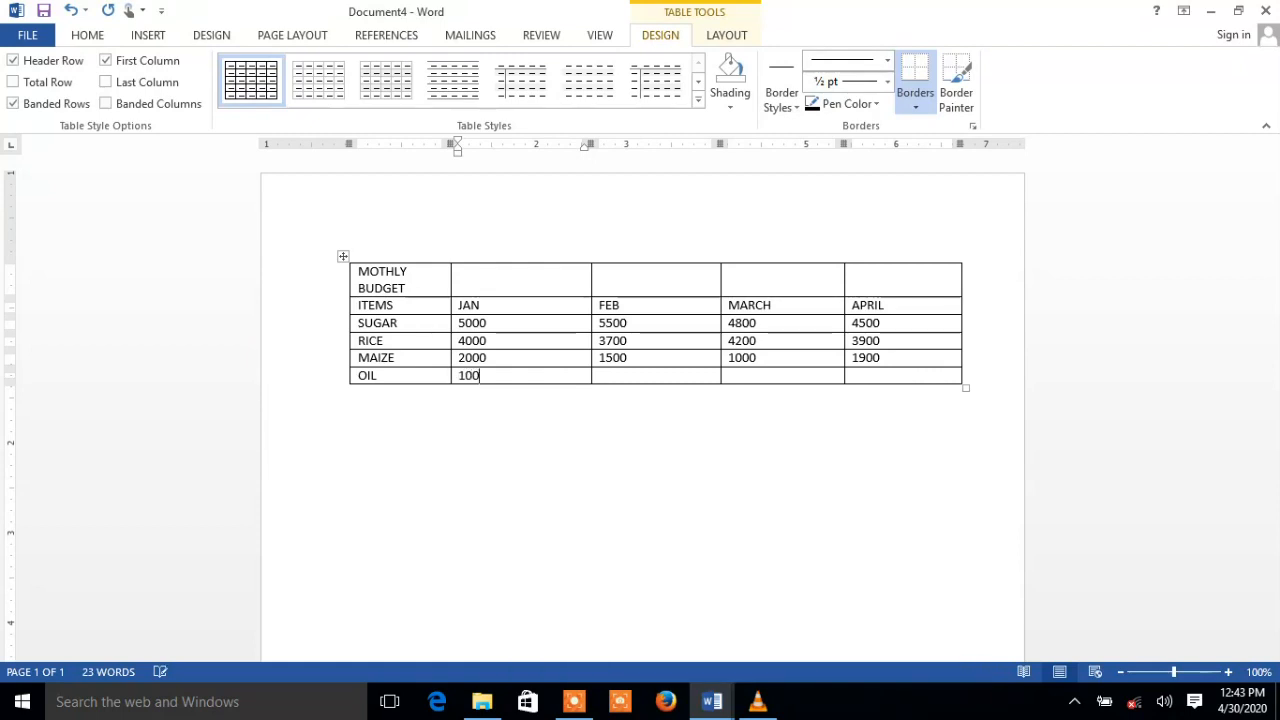
pyautogui.write('0')
pyautogui.press('Tab')
pyautogui.write('1200')
pyautogui.press('Tab')
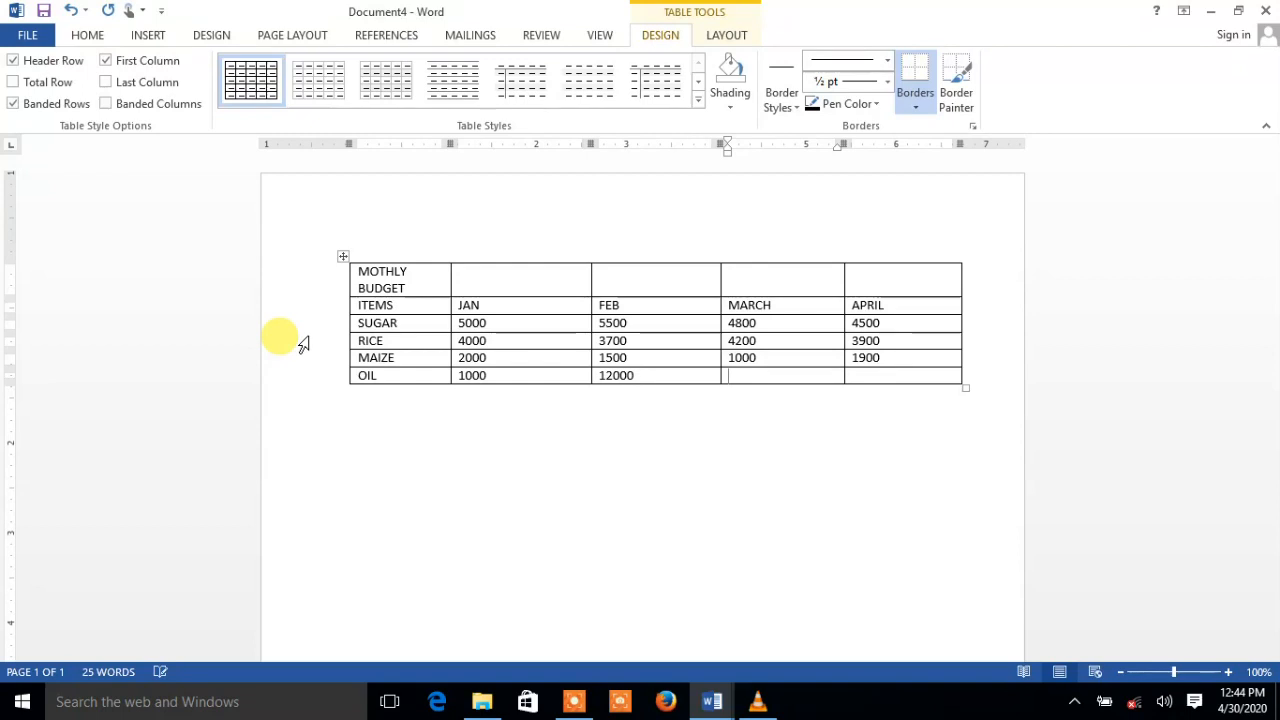
pyautogui.click(645, 372)
pyautogui.press('BackSpace')
pyautogui.press('Tab')
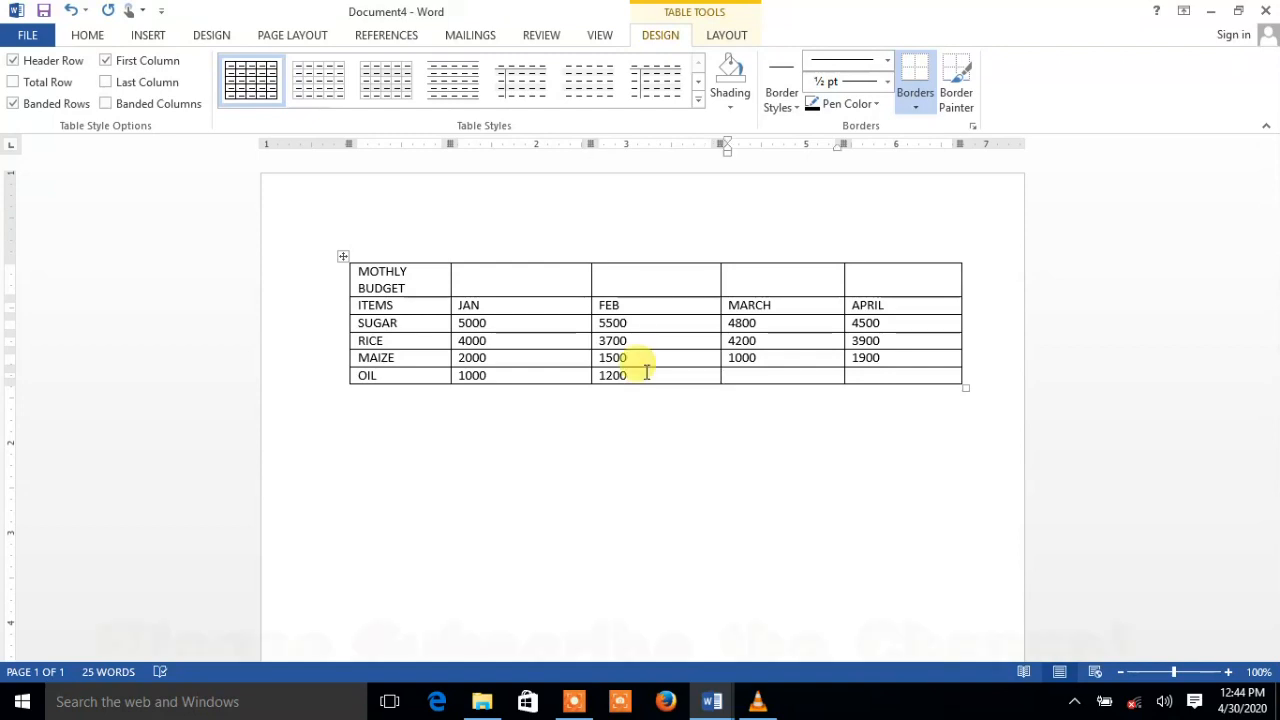
pyautogui.write('1100')
pyautogui.press('Tab')
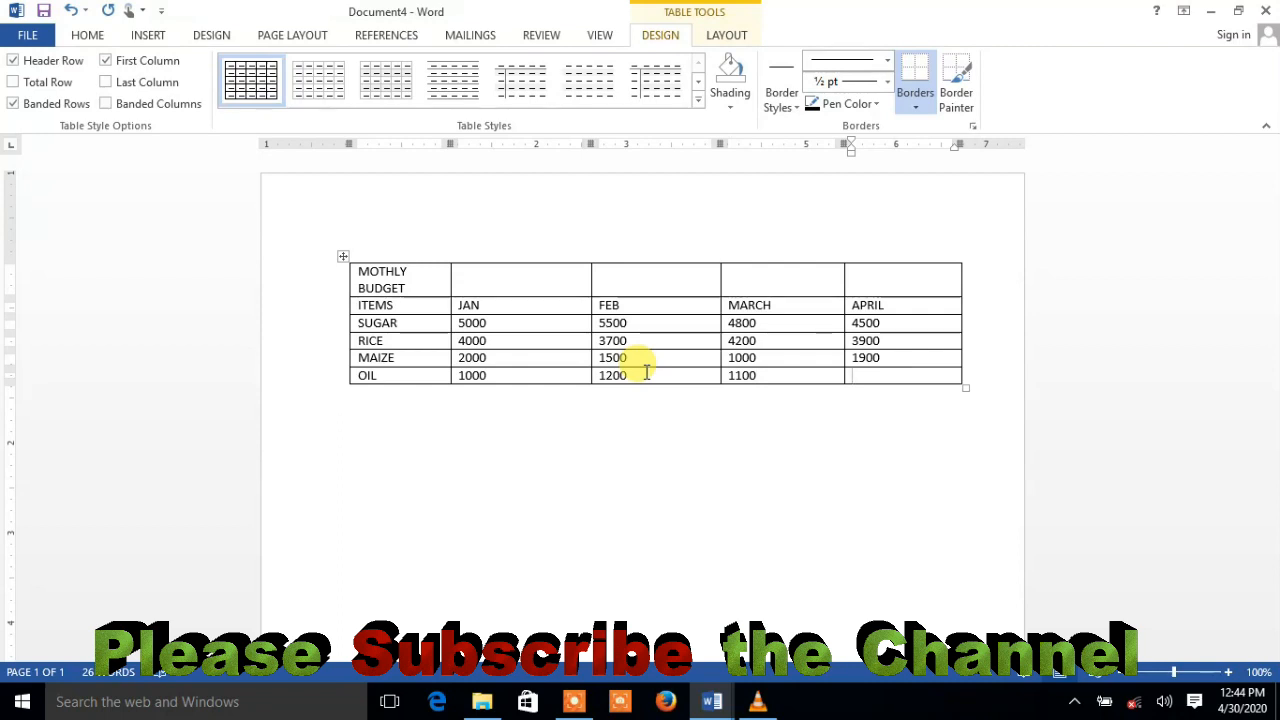
pyautogui.write('900')
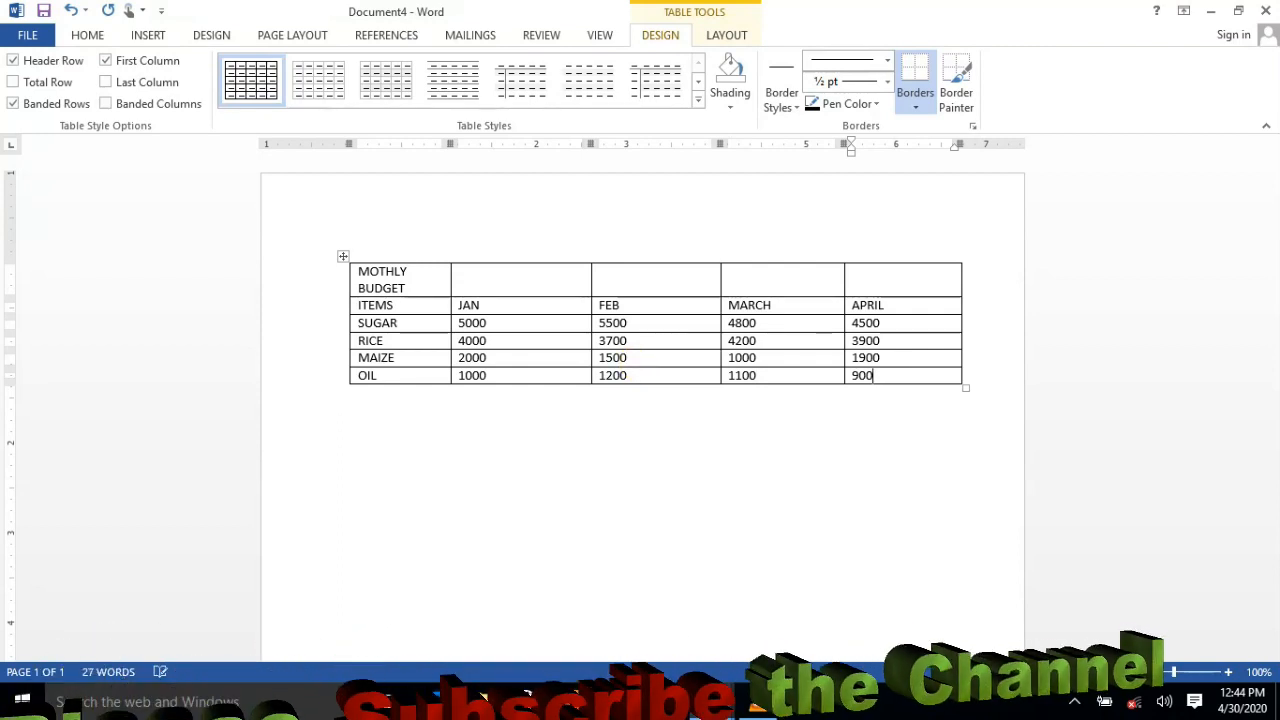
pyautogui.press('Tab')
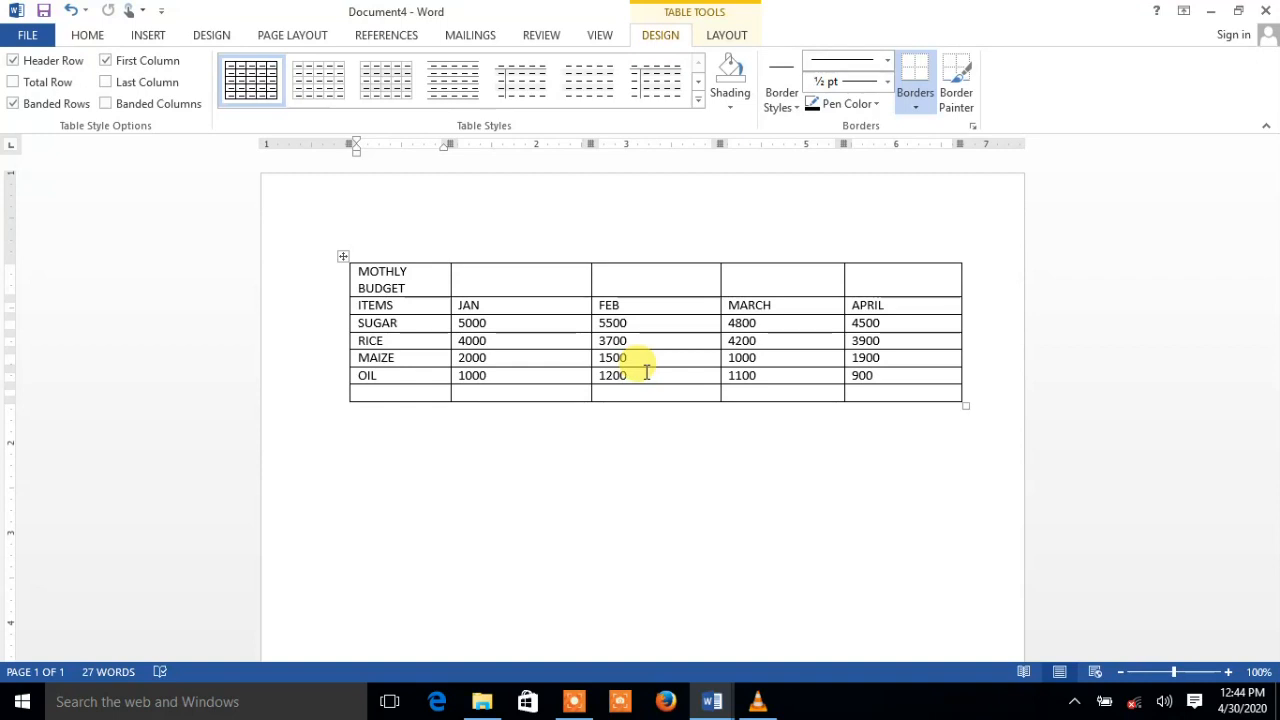
# Type OMO with 500, 600, 750 and 1000 into the last row, trimming 5000 to 500
pyautogui.write('OMO')
pyautogui.press('Tab')
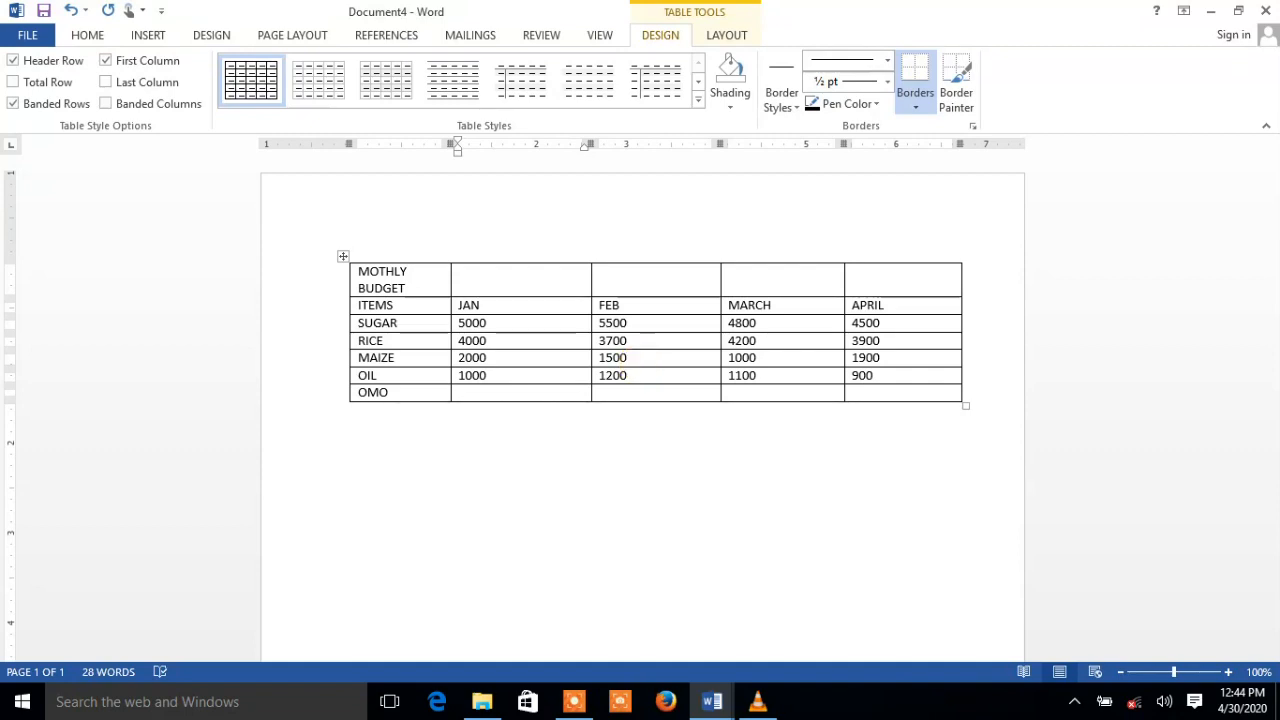
pyautogui.write('500')
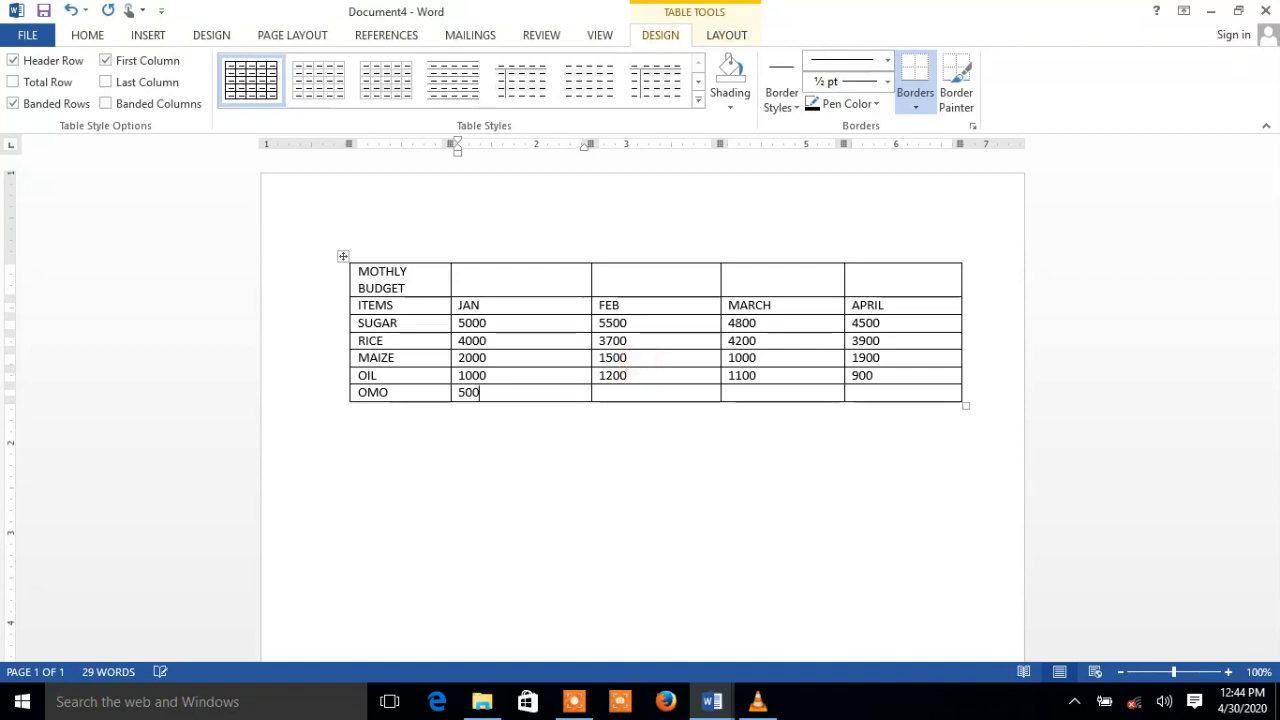
pyautogui.write('0')
pyautogui.press('BackSpace')
pyautogui.press('Tab')
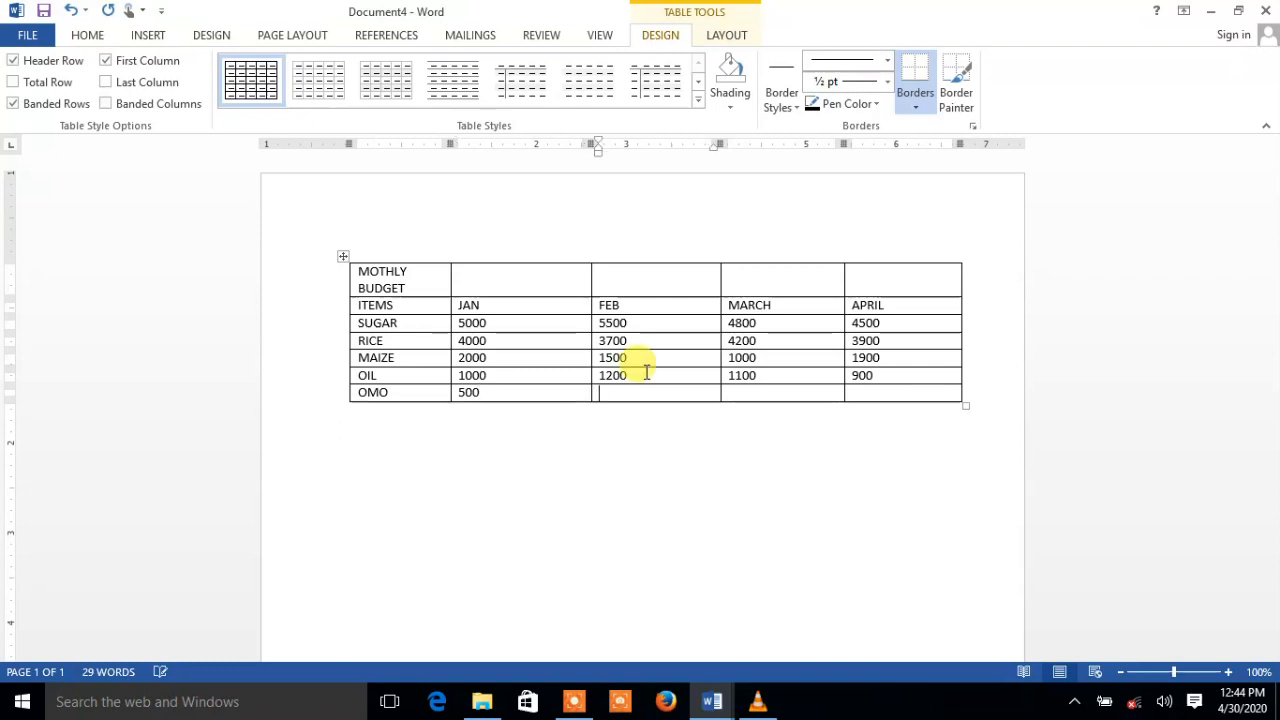
pyautogui.write('6')
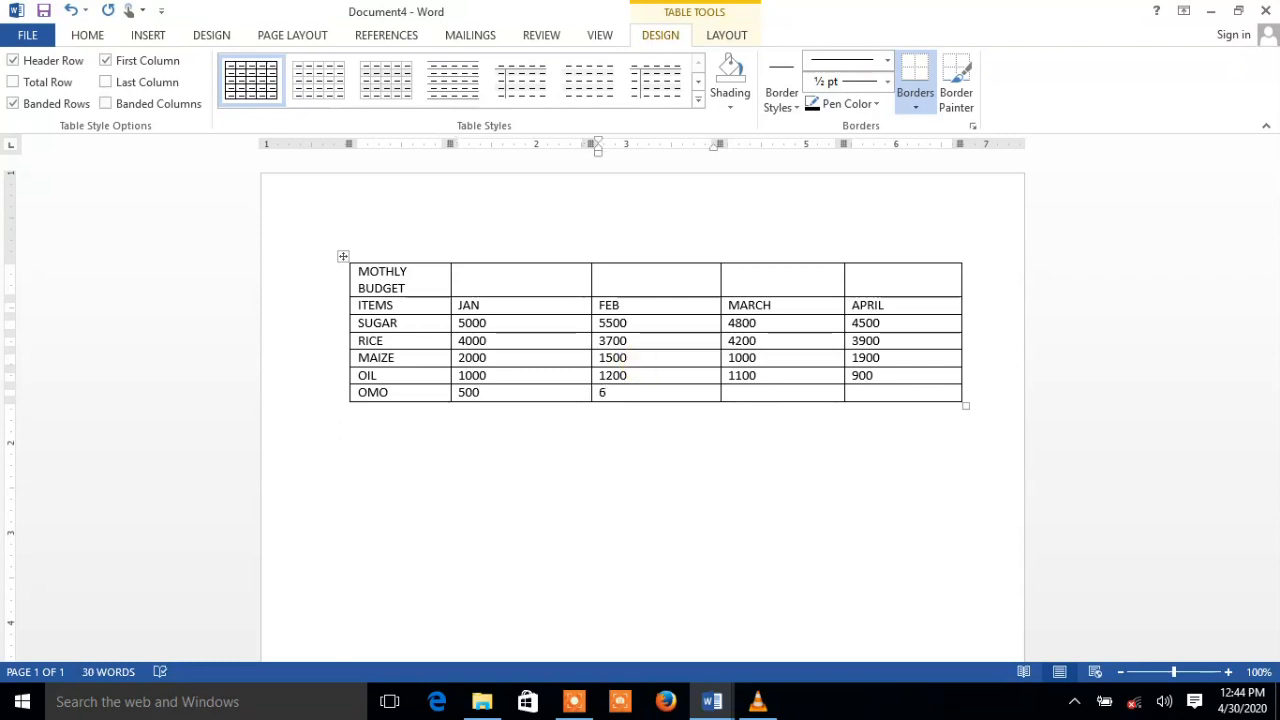
pyautogui.write('00')
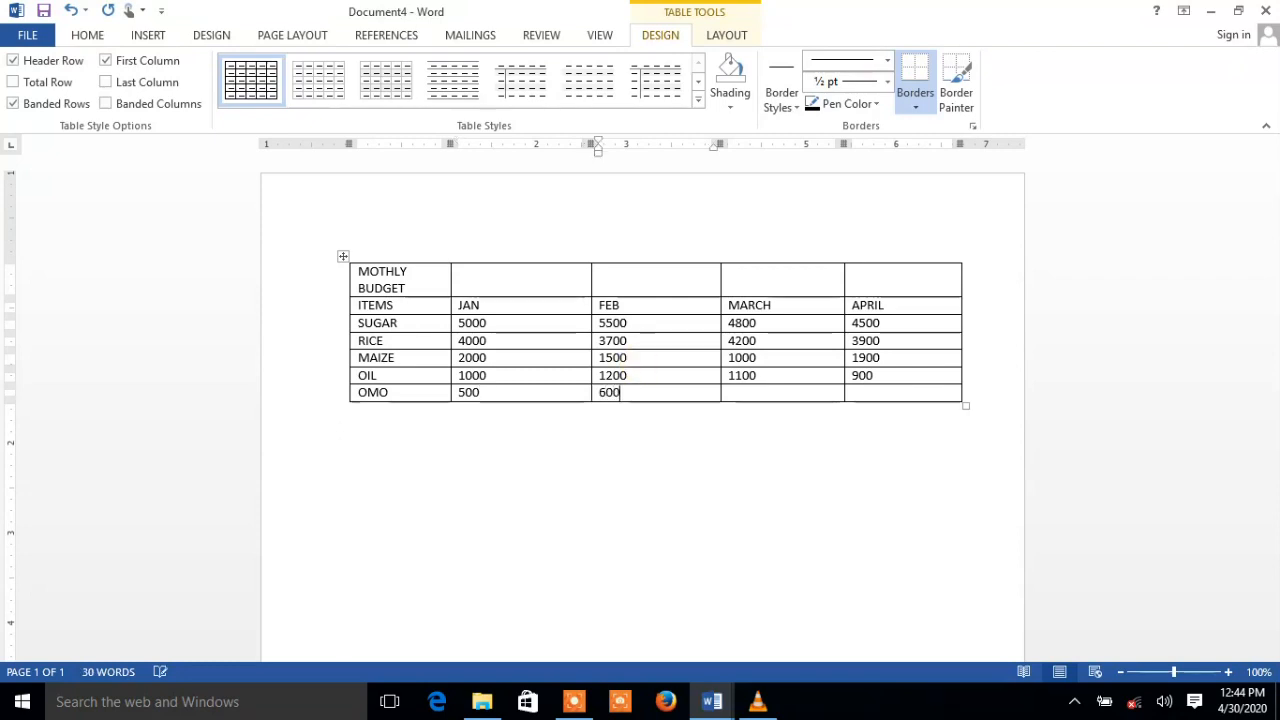
pyautogui.press('Tab')
pyautogui.write('75')
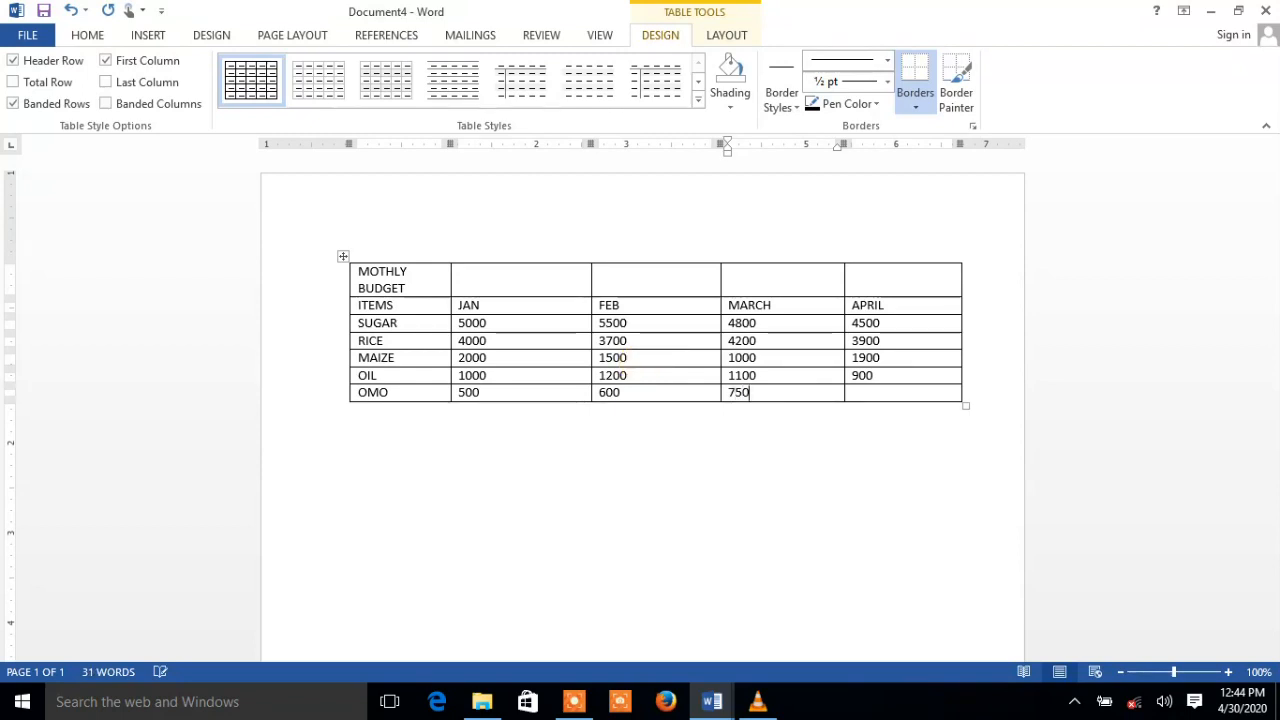
pyautogui.press('Tab')
pyautogui.write('1000')
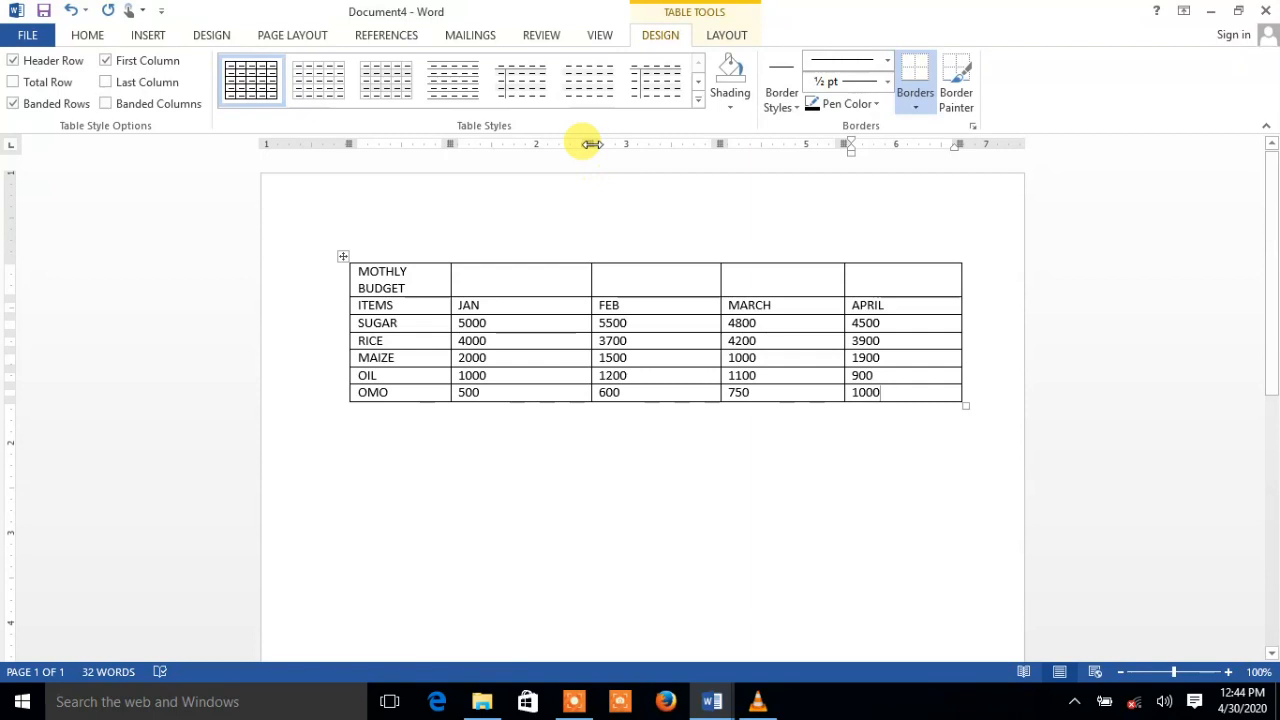
# Narrow the JAN, FEB, MARCH and APRIL columns on the ruler, then widen APRIL slightly
pyautogui.moveTo(590, 143); pyautogui.dragTo(524, 143)
pyautogui.moveTo(652, 143); pyautogui.dragTo(597, 143)
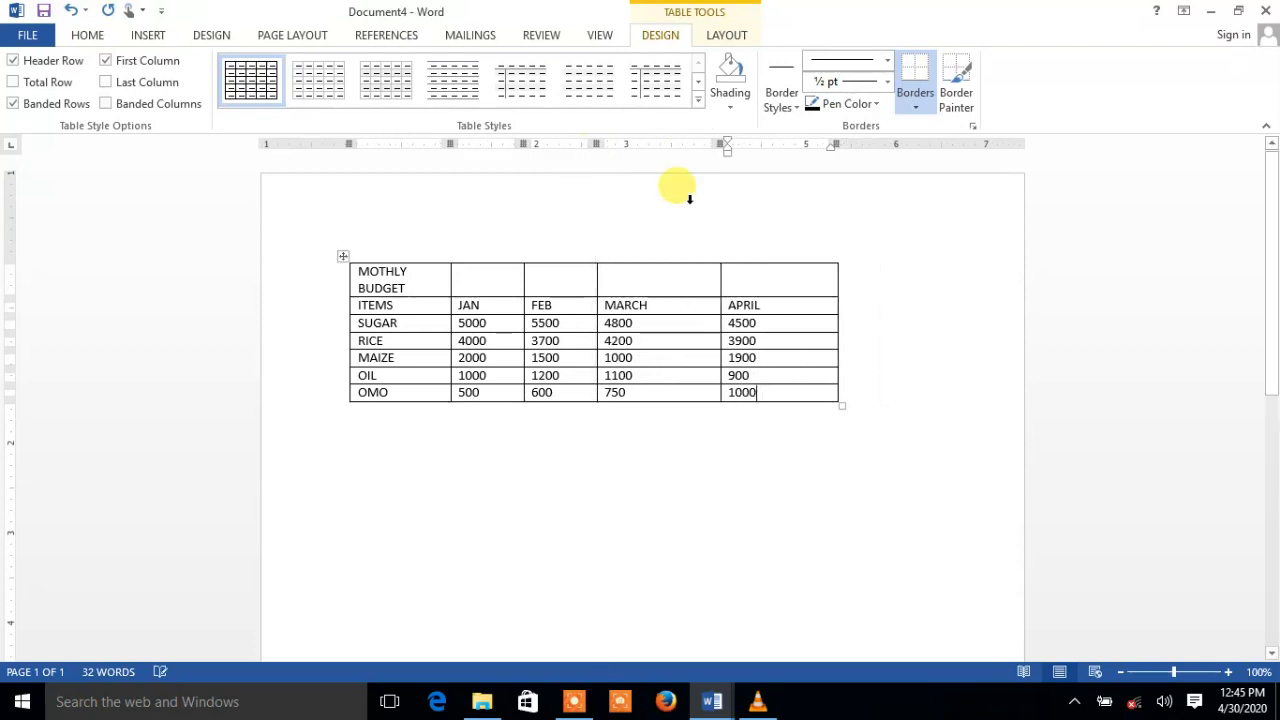
pyautogui.moveTo(720, 146); pyautogui.dragTo(681, 157)
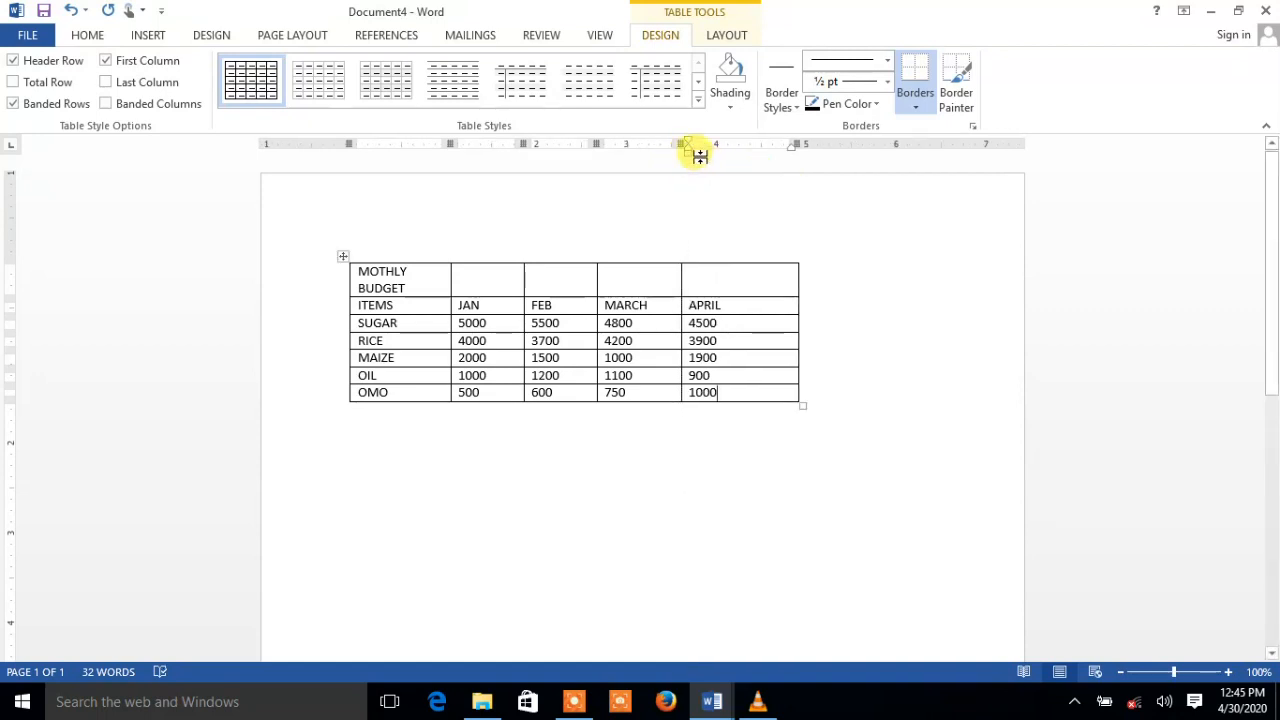
pyautogui.moveTo(797, 143); pyautogui.dragTo(758, 151)
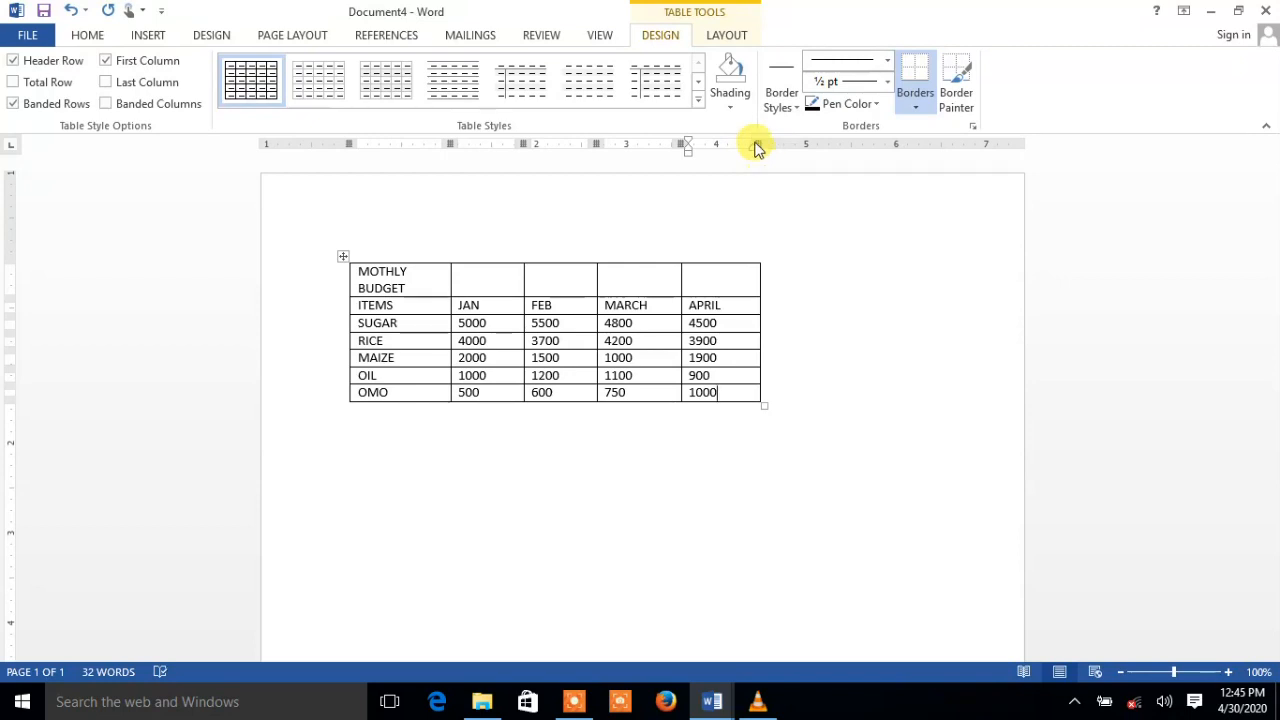
pyautogui.moveTo(760, 144)
pyautogui.mouseDown()
pyautogui.moveTo(814, 151)
pyautogui.moveTo(800, 149)
pyautogui.mouseUp()
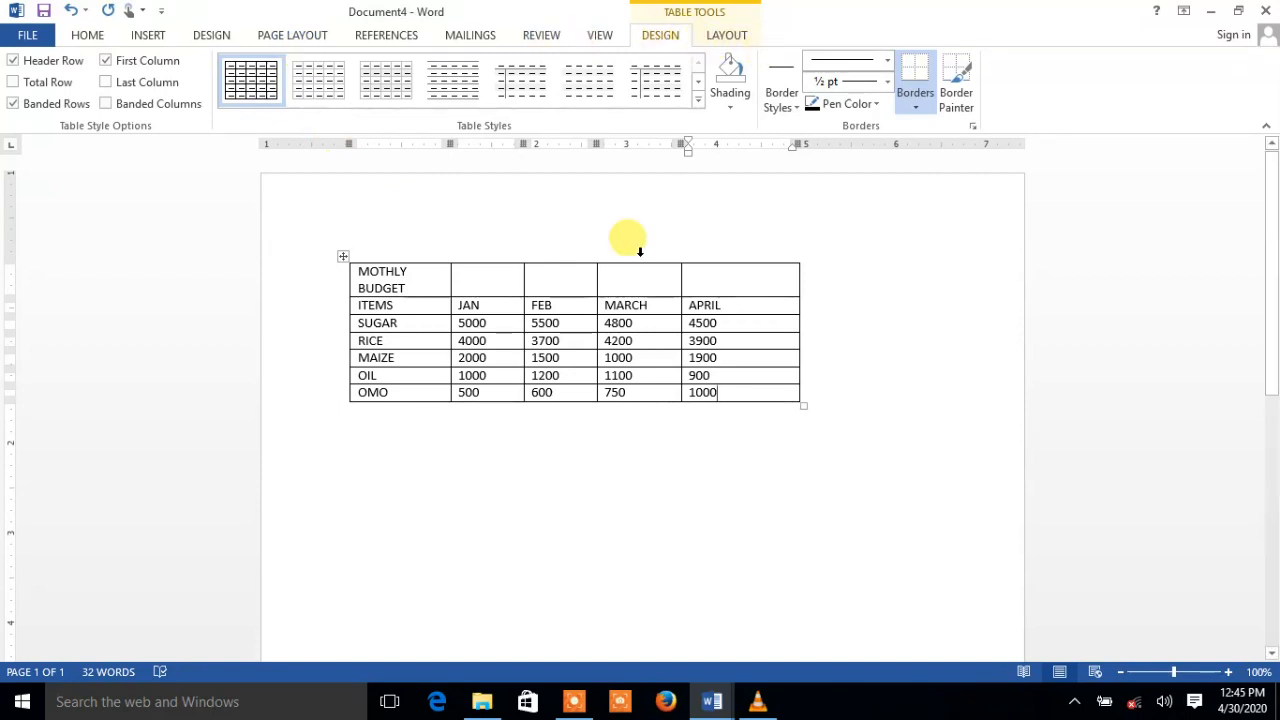
pyautogui.click(569, 442)
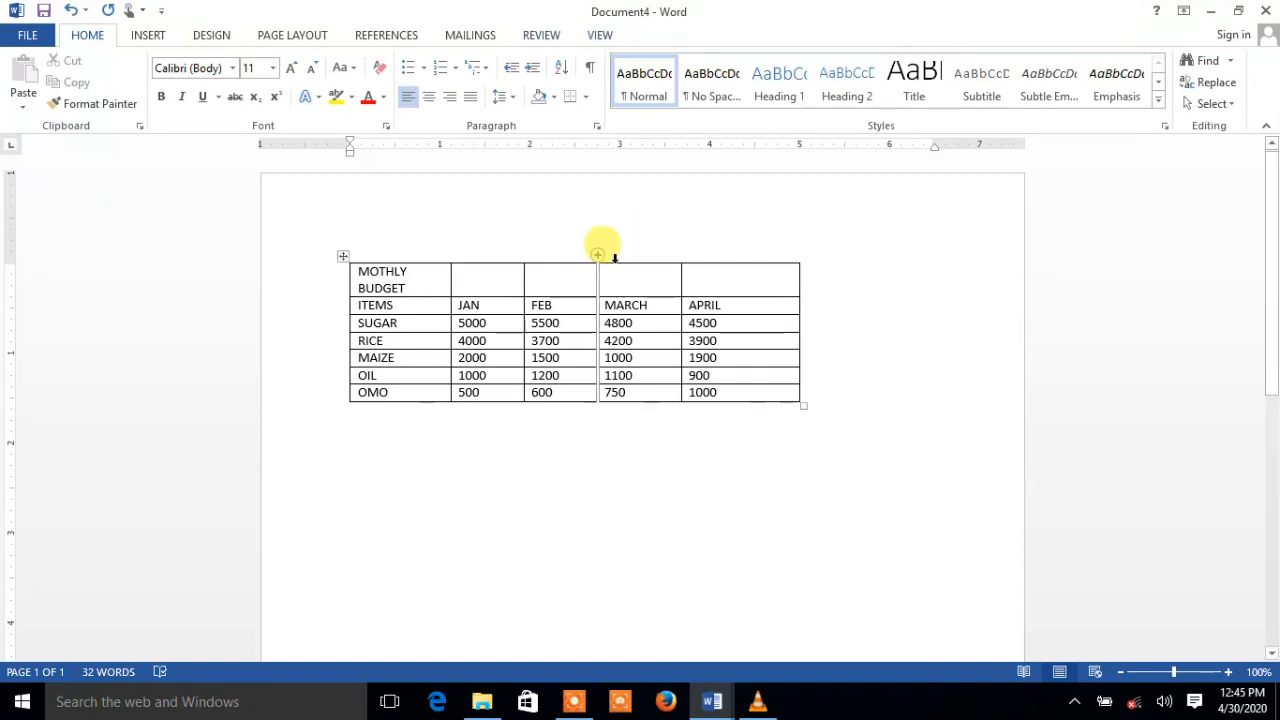
pyautogui.click(553, 308)
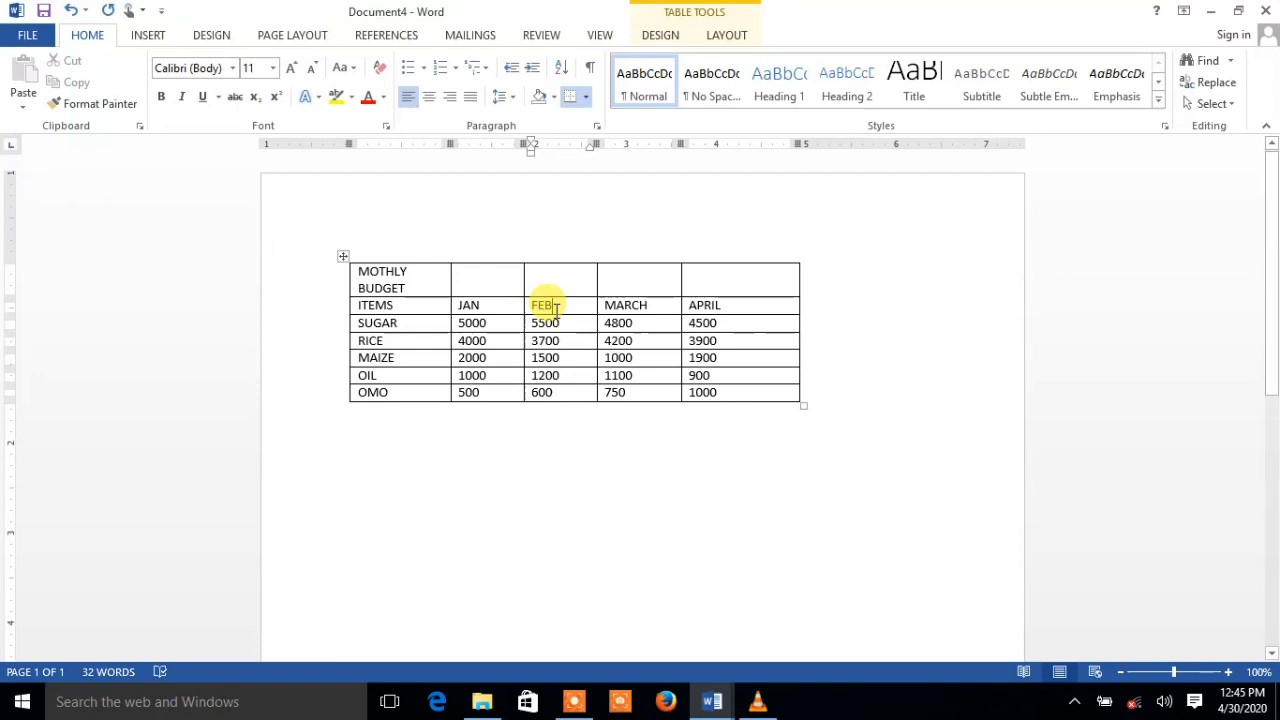
pyautogui.click(660, 36)
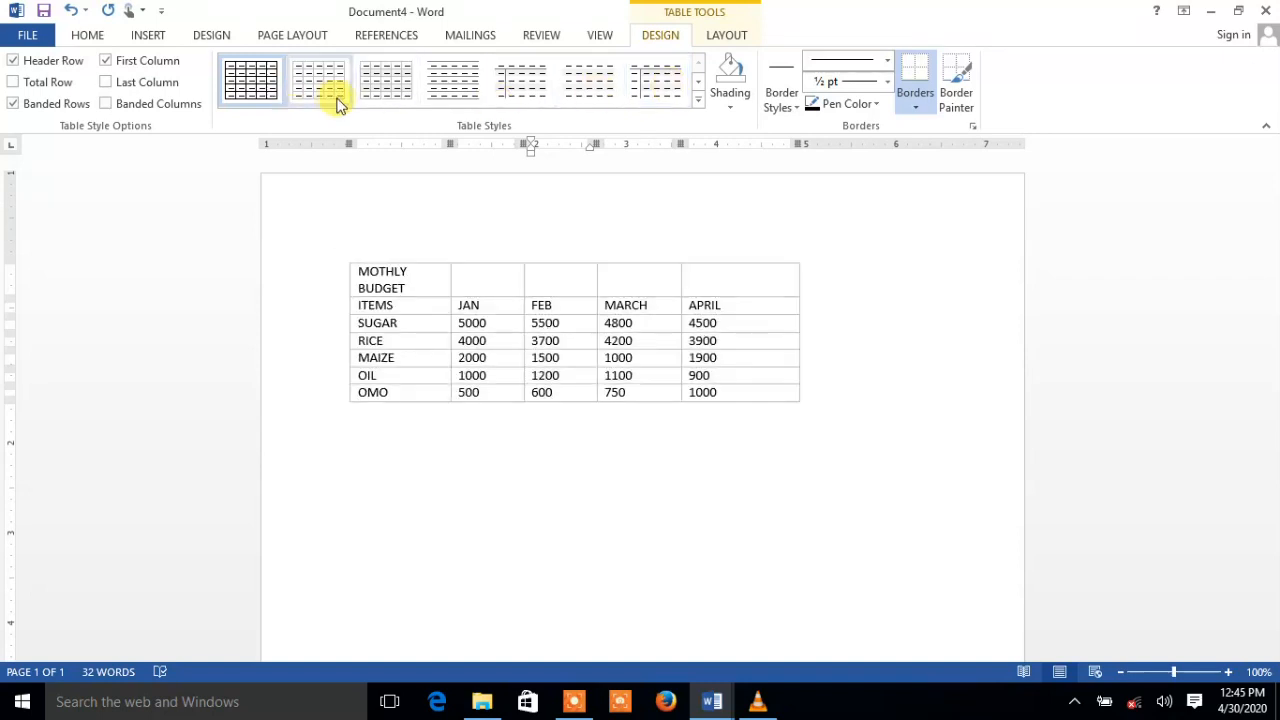
pyautogui.click(697, 105)
pyautogui.press('Escape')
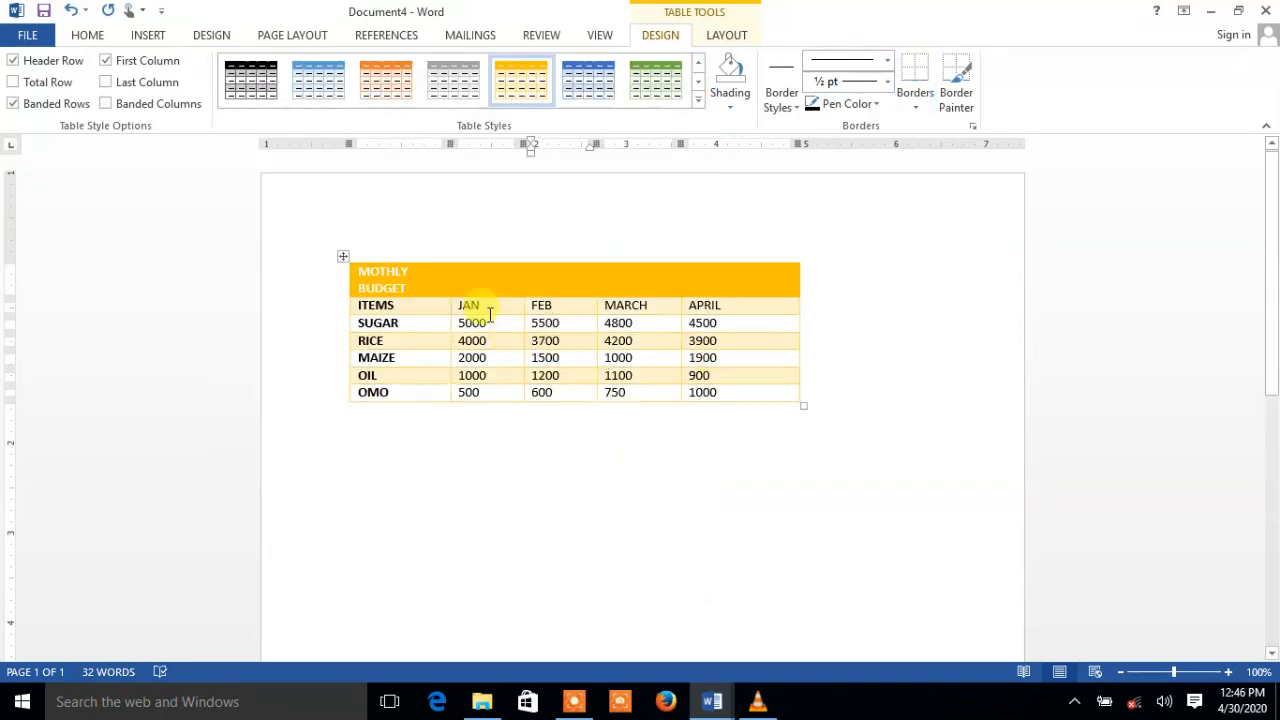
pyautogui.click(697, 64)
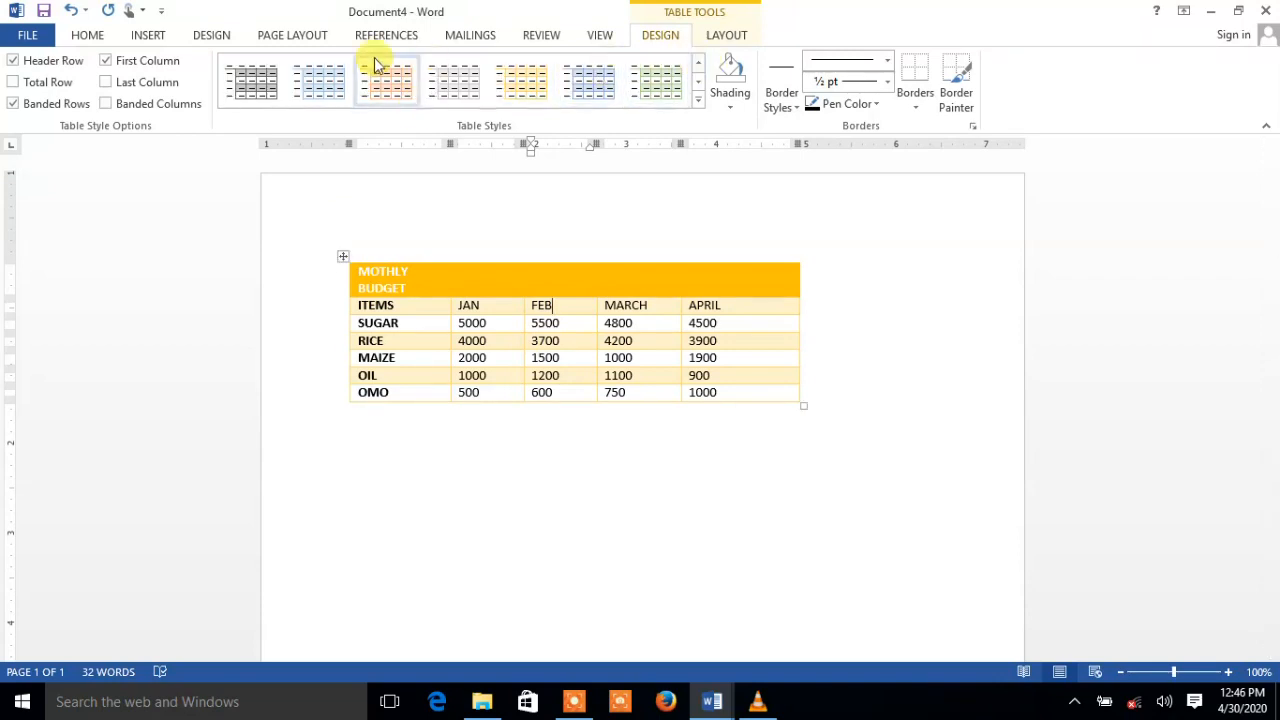
pyautogui.click(697, 99)
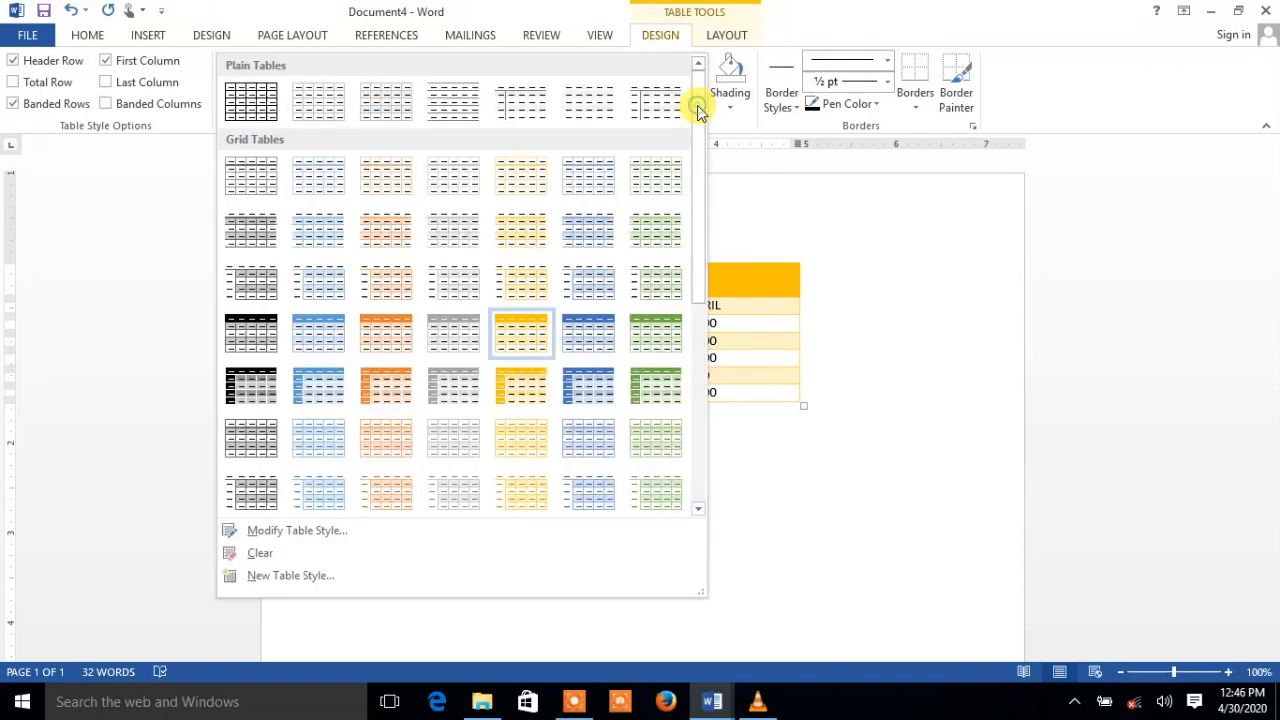
pyautogui.click(245, 109)
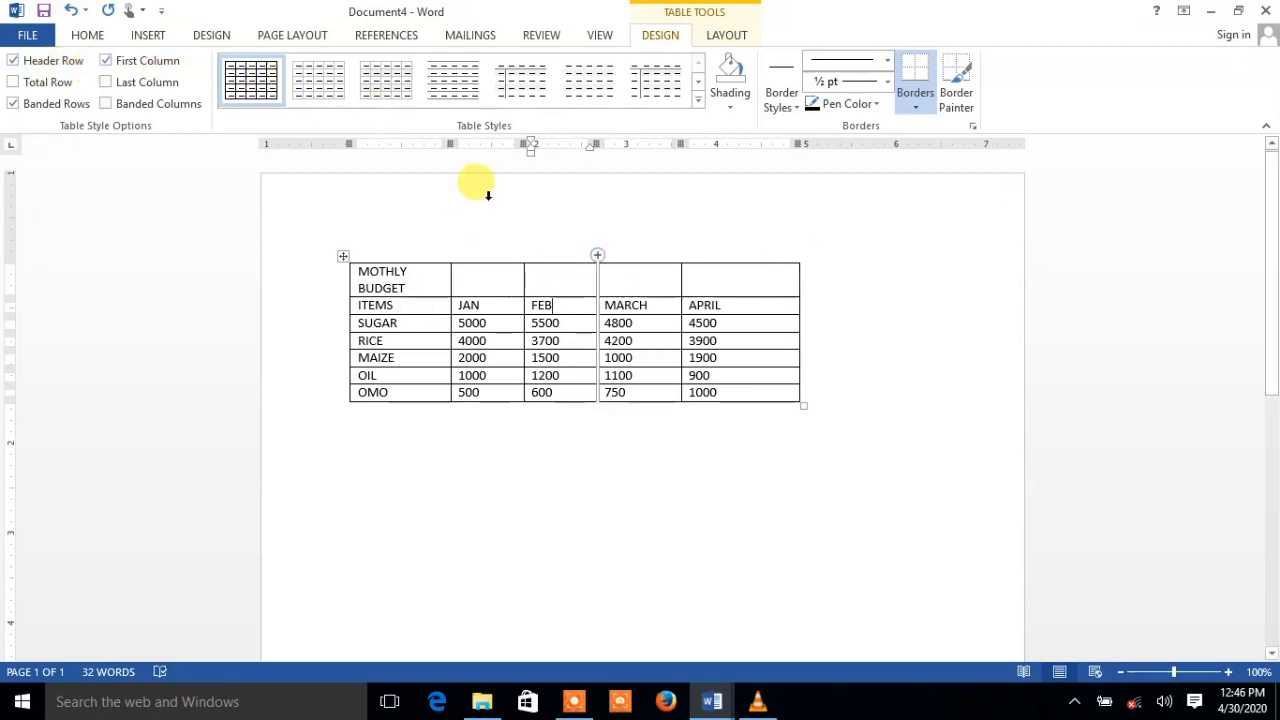
# On the Table Tools Layout tab, toggle View Gridlines and open then close Table Properties
pyautogui.click(728, 33)
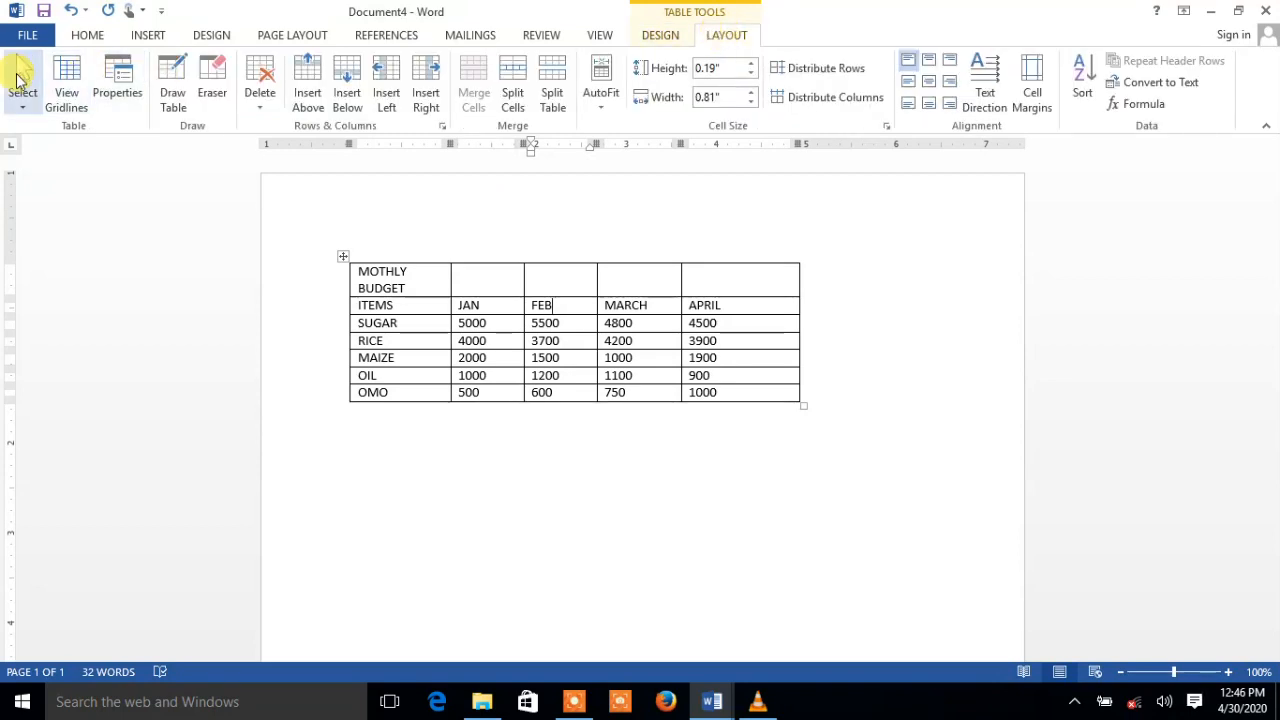
pyautogui.click(70, 95)
pyautogui.click(75, 100)
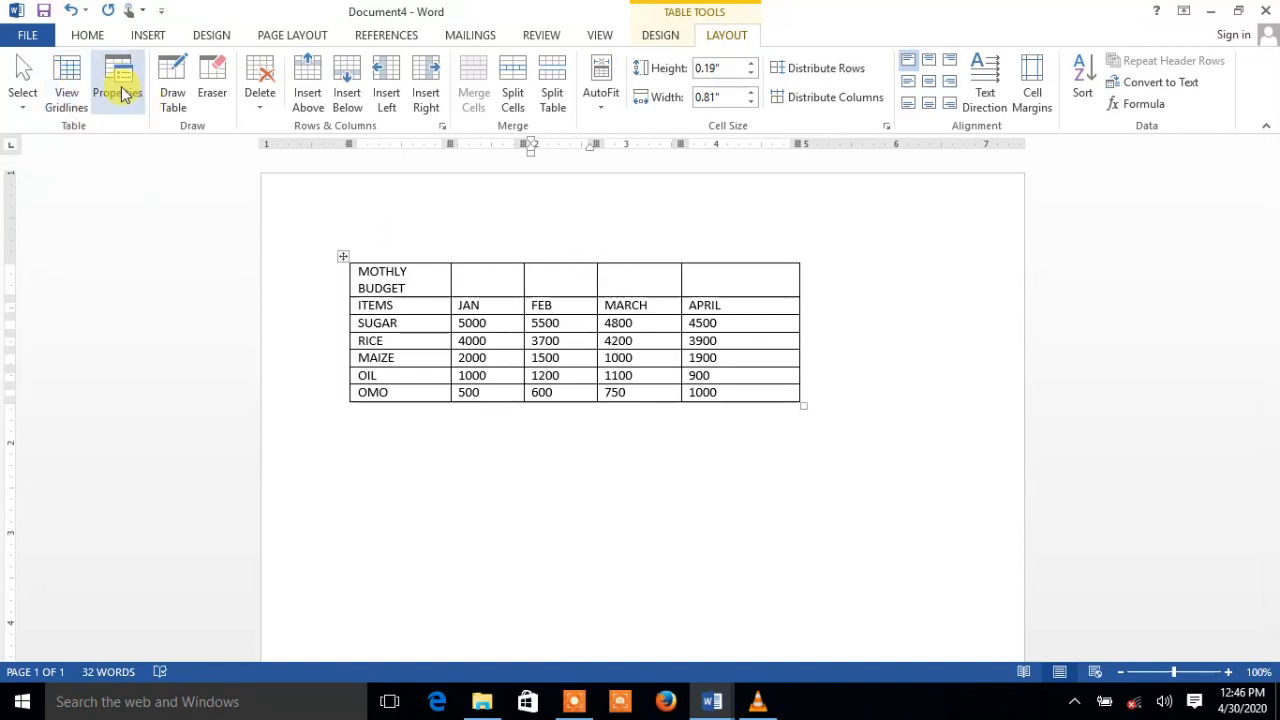
pyautogui.click(120, 93)
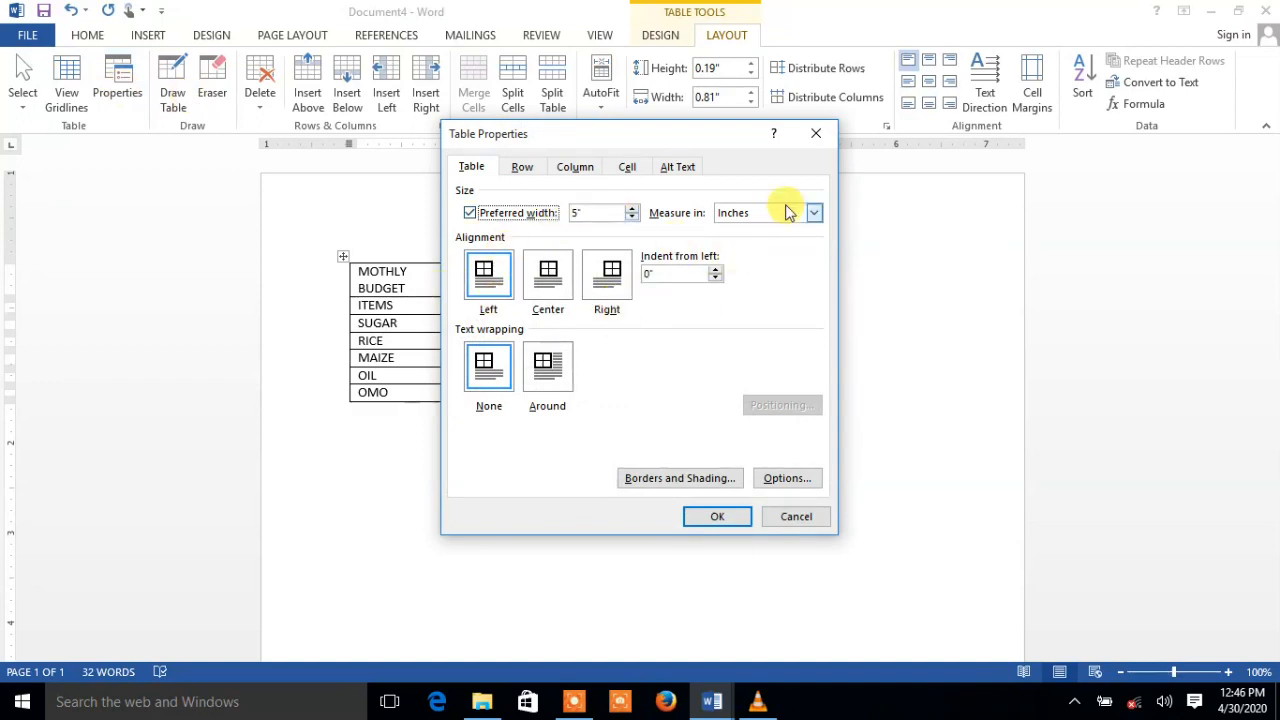
pyautogui.click(816, 134)
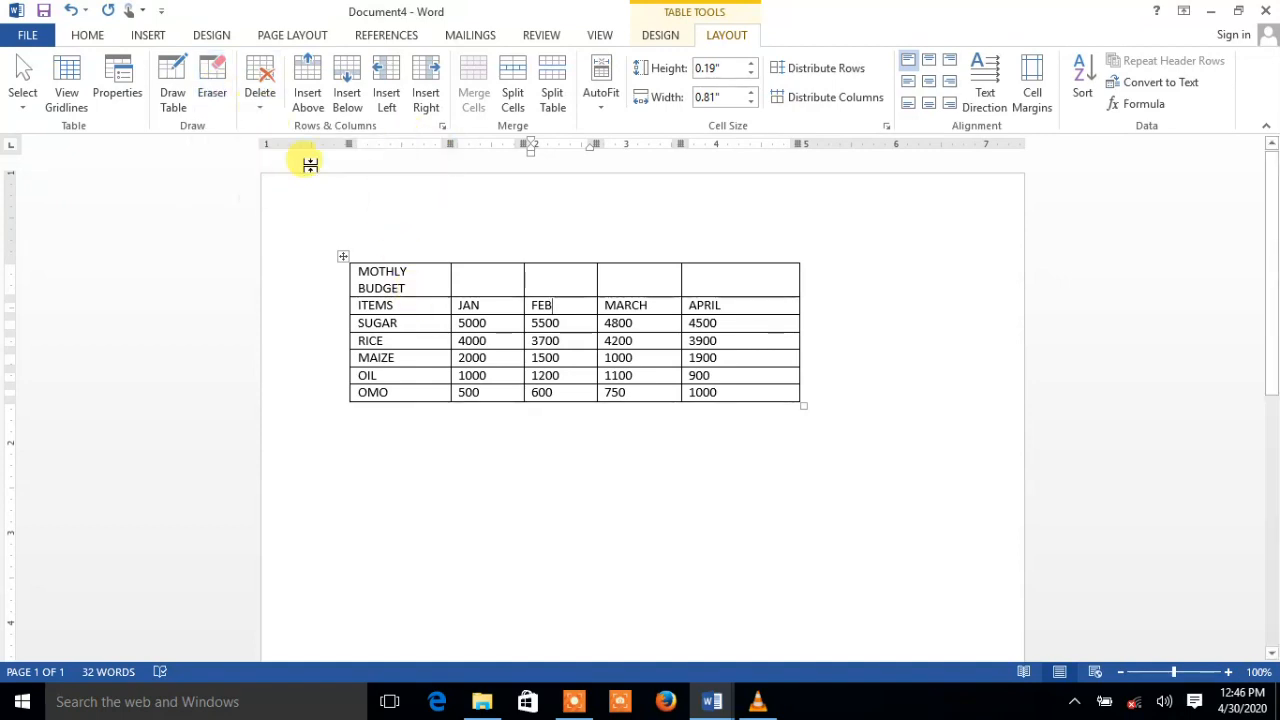
pyautogui.click(262, 105)
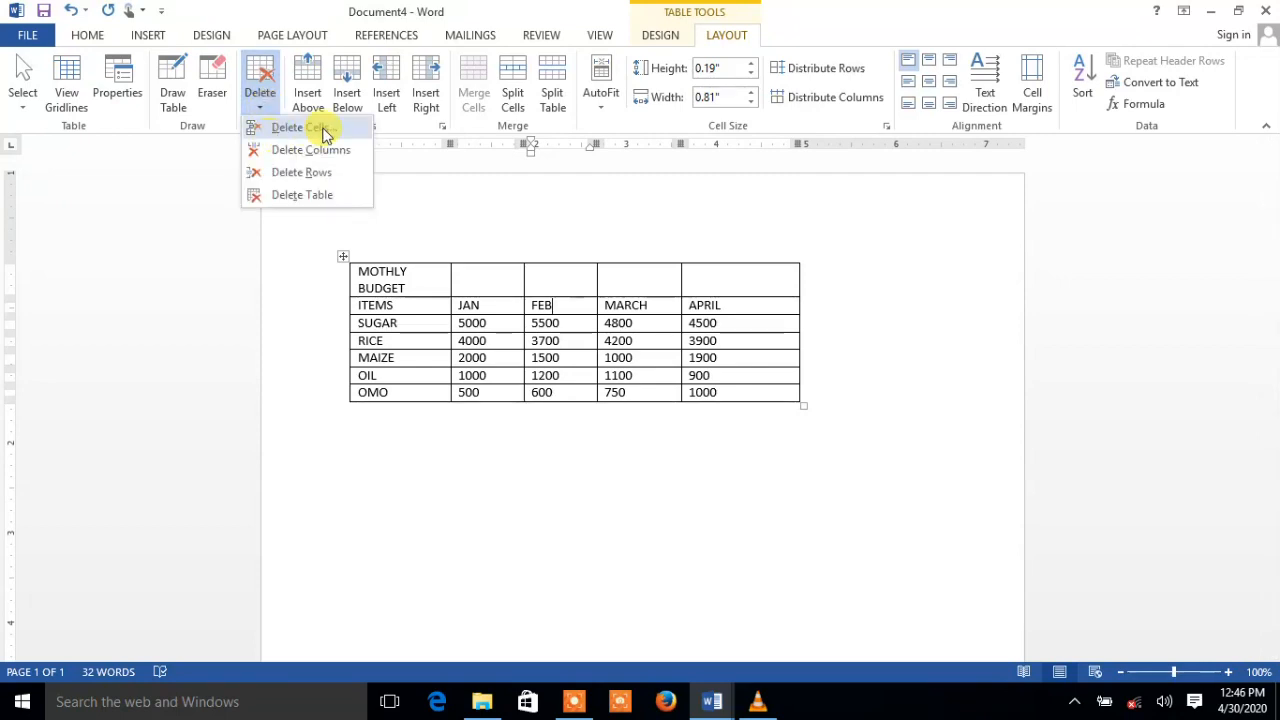
pyautogui.click(305, 196)
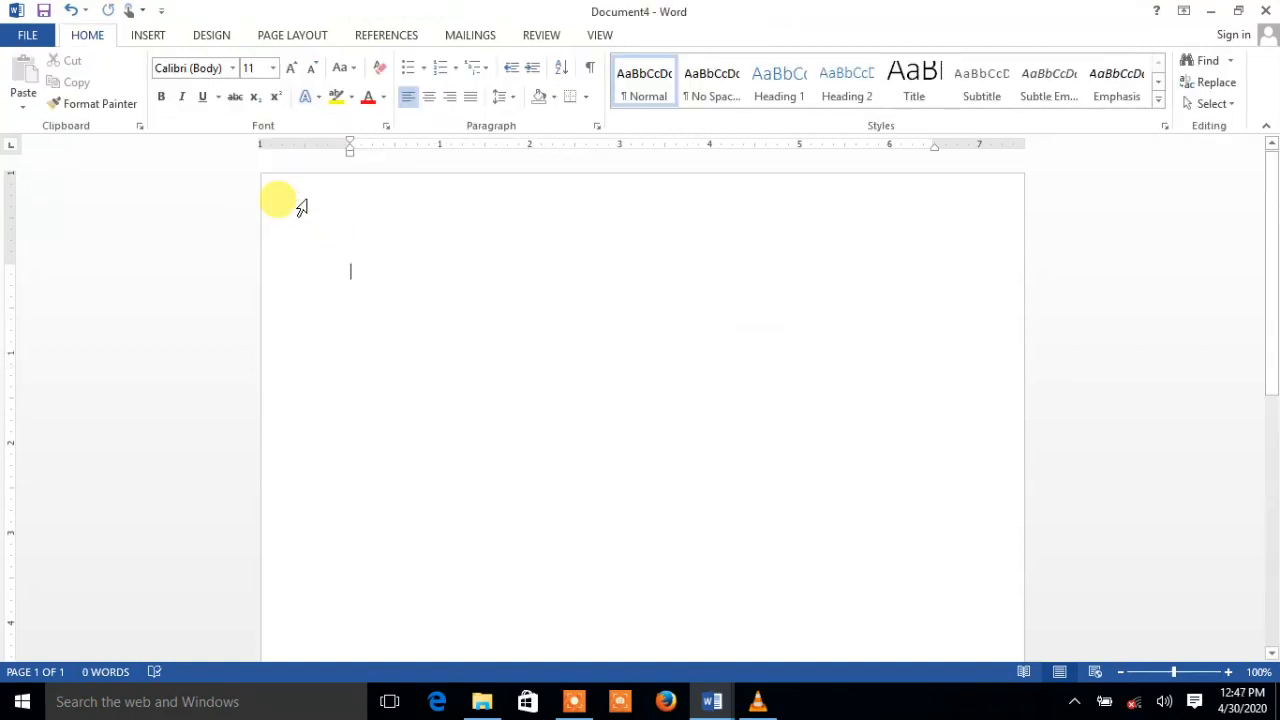
pyautogui.hotkey('ctrl', 'z')
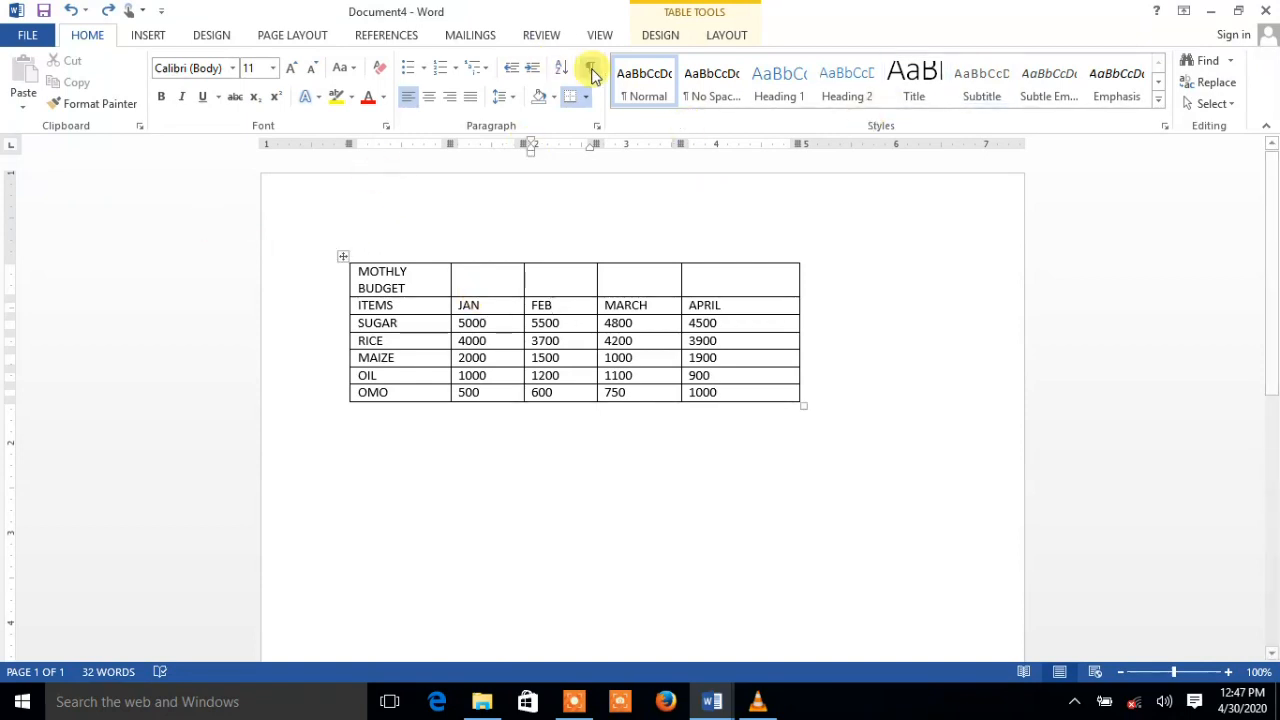
# Show the Table Tools Layout tab, then place the insertion point in the APRIL and MOTHLY BUDGET cells
pyautogui.click(716, 40)
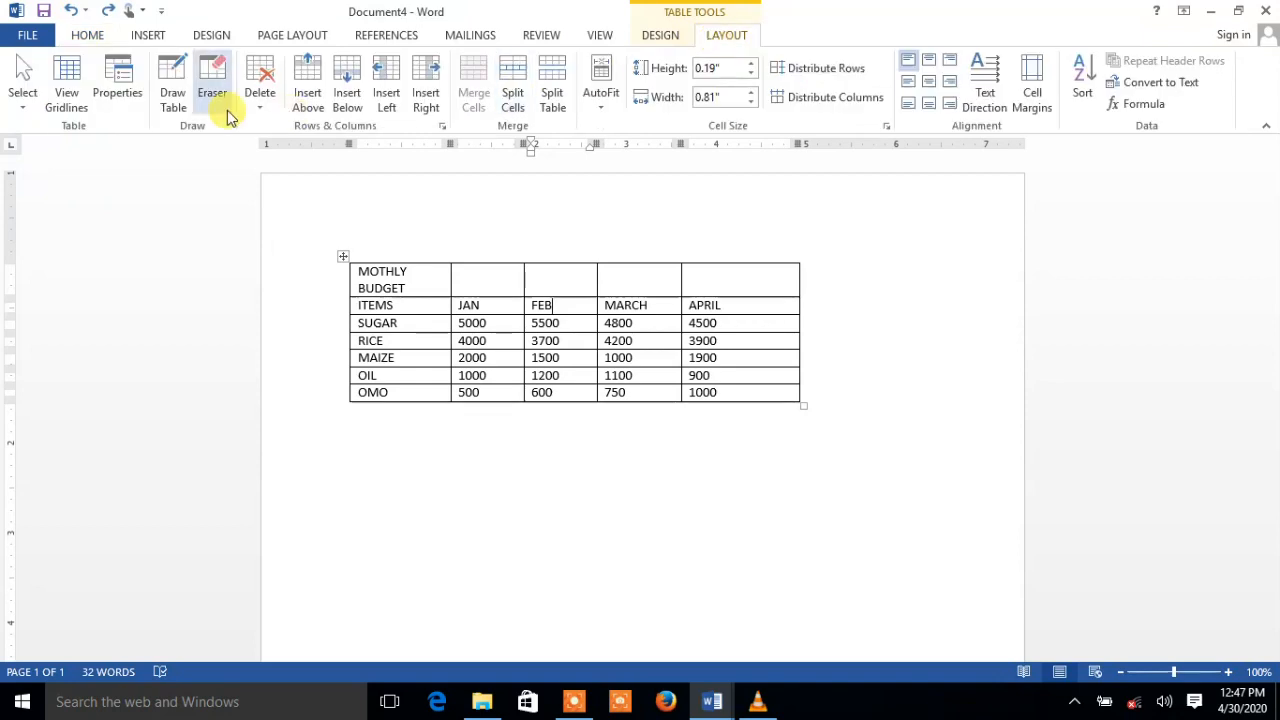
pyautogui.click(745, 303)
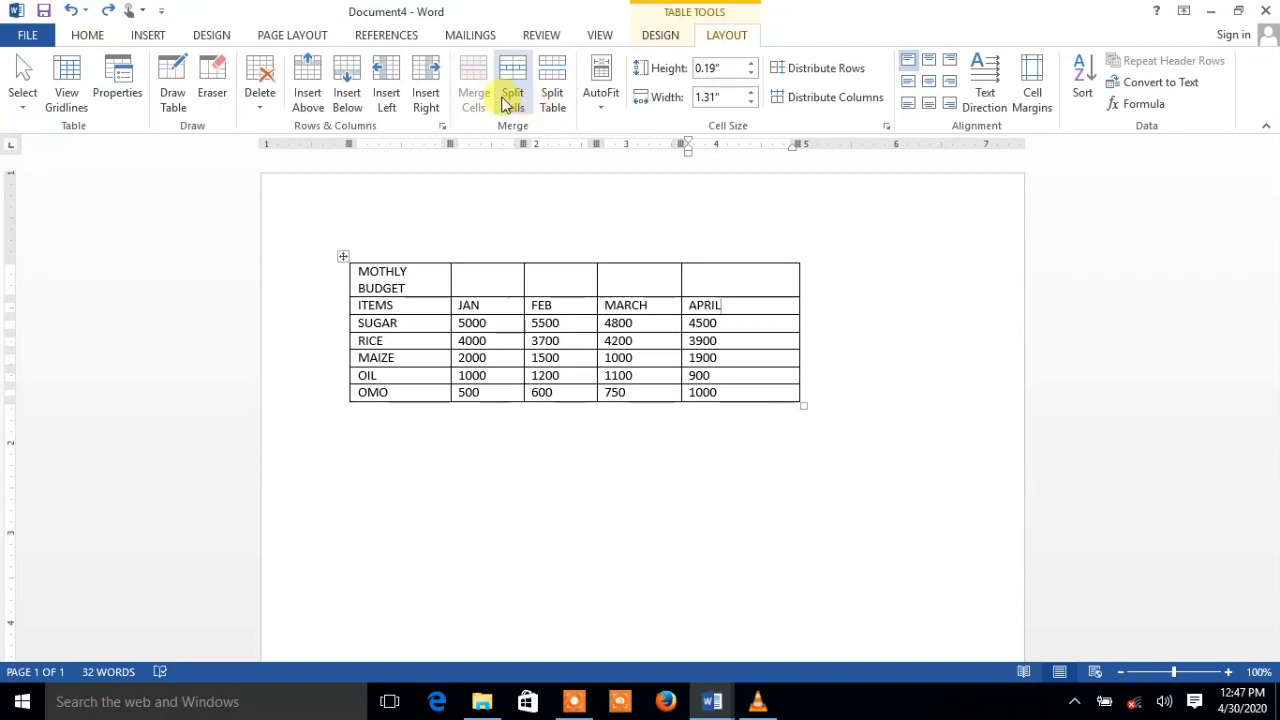
pyautogui.click(406, 287)
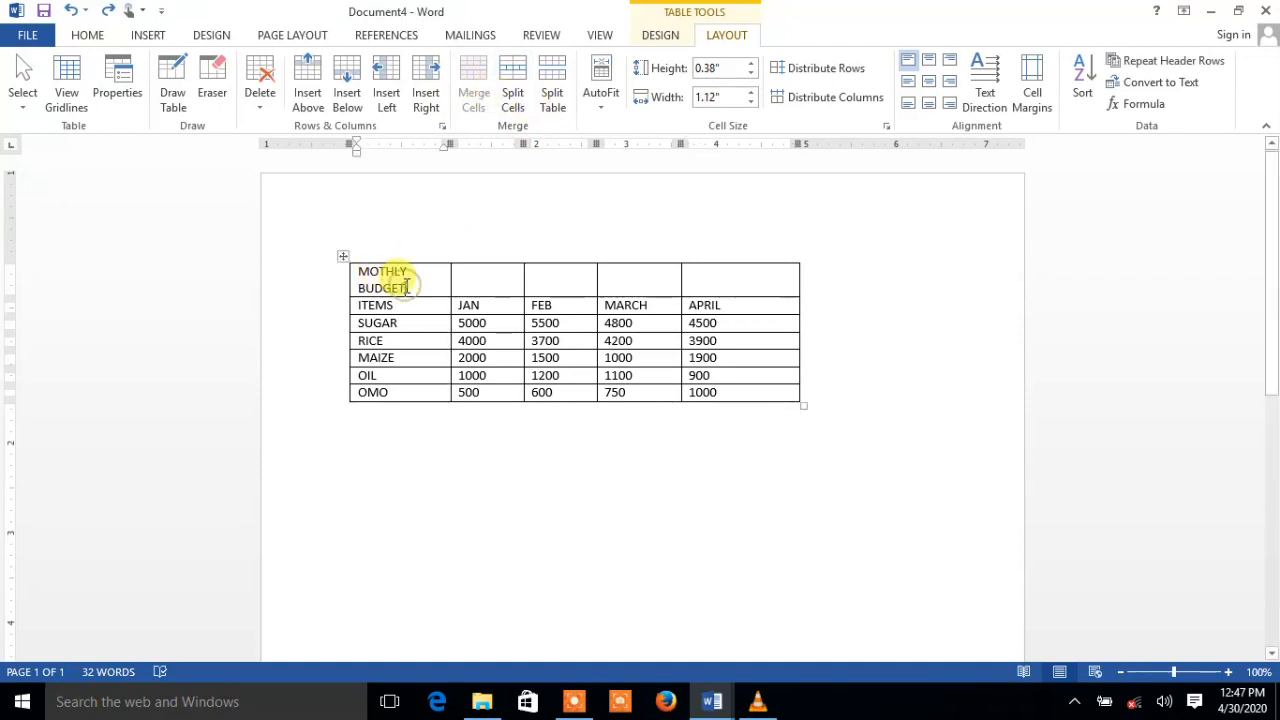
pyautogui.moveTo(414, 266); pyautogui.dragTo(728, 287)
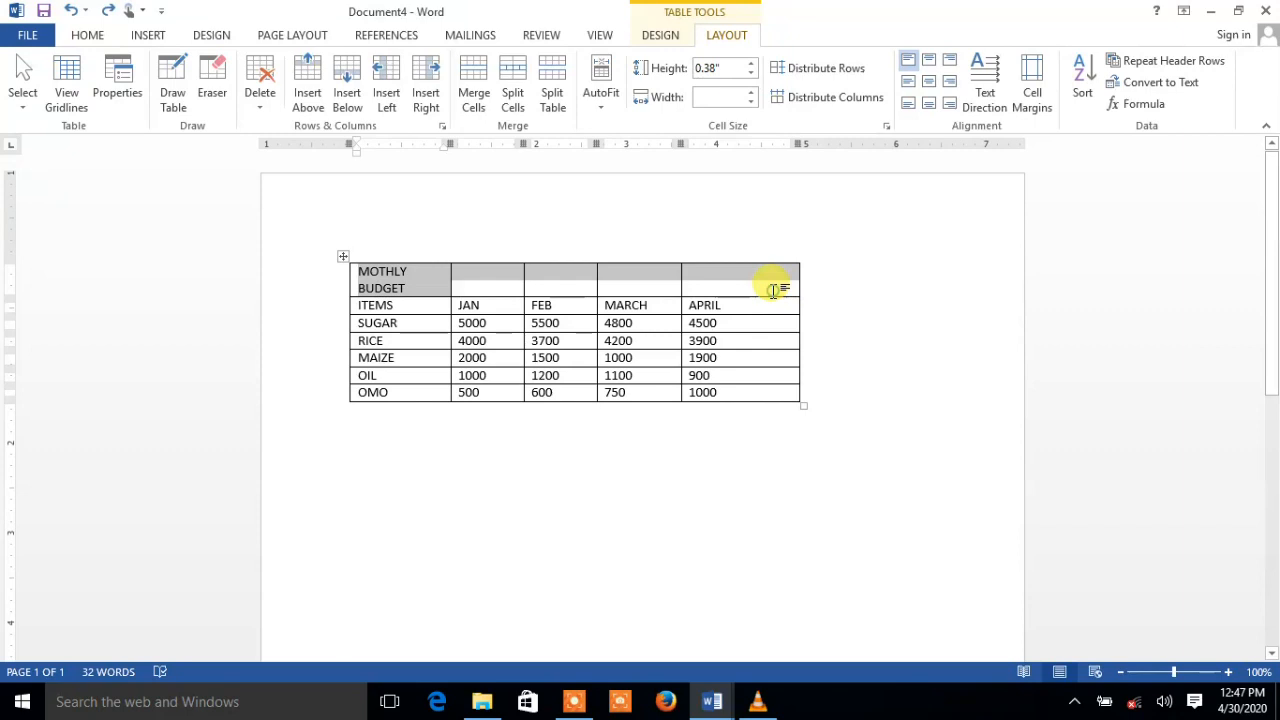
pyautogui.click(773, 290)
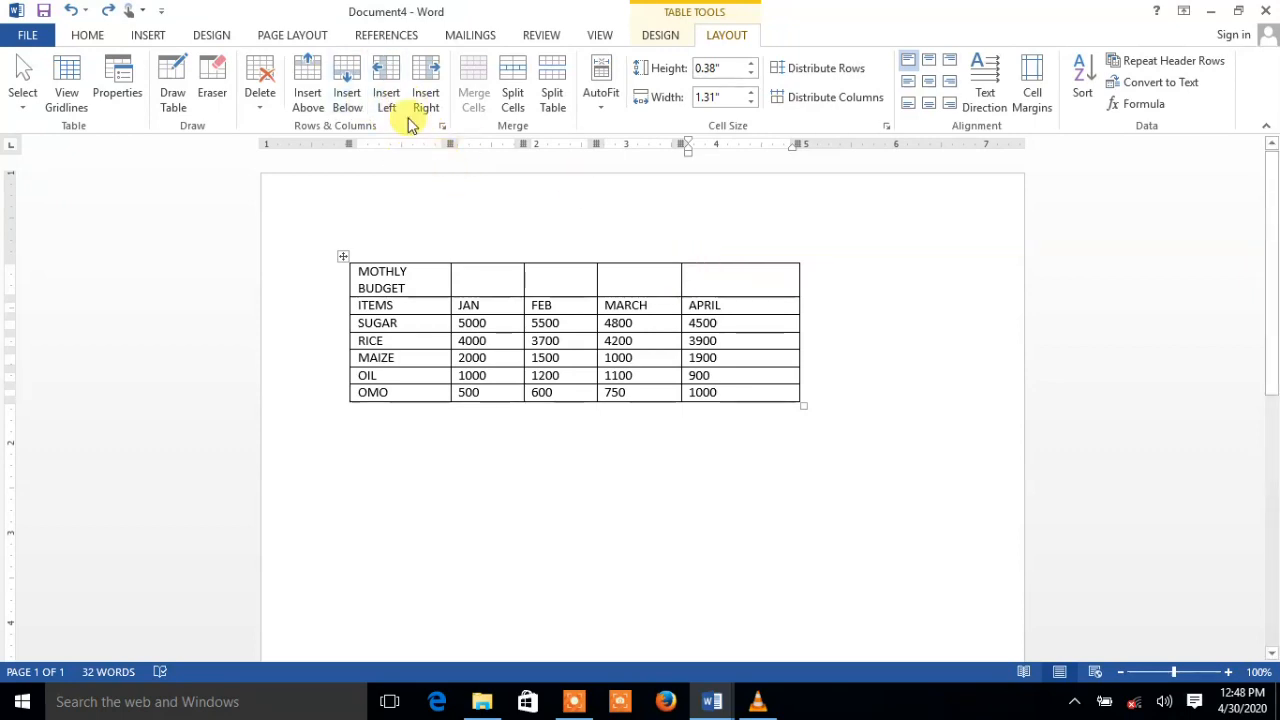
# Insert a column right of APRIL, type TOTAL in its top cell, and add a row below OMO
pyautogui.click(426, 92)
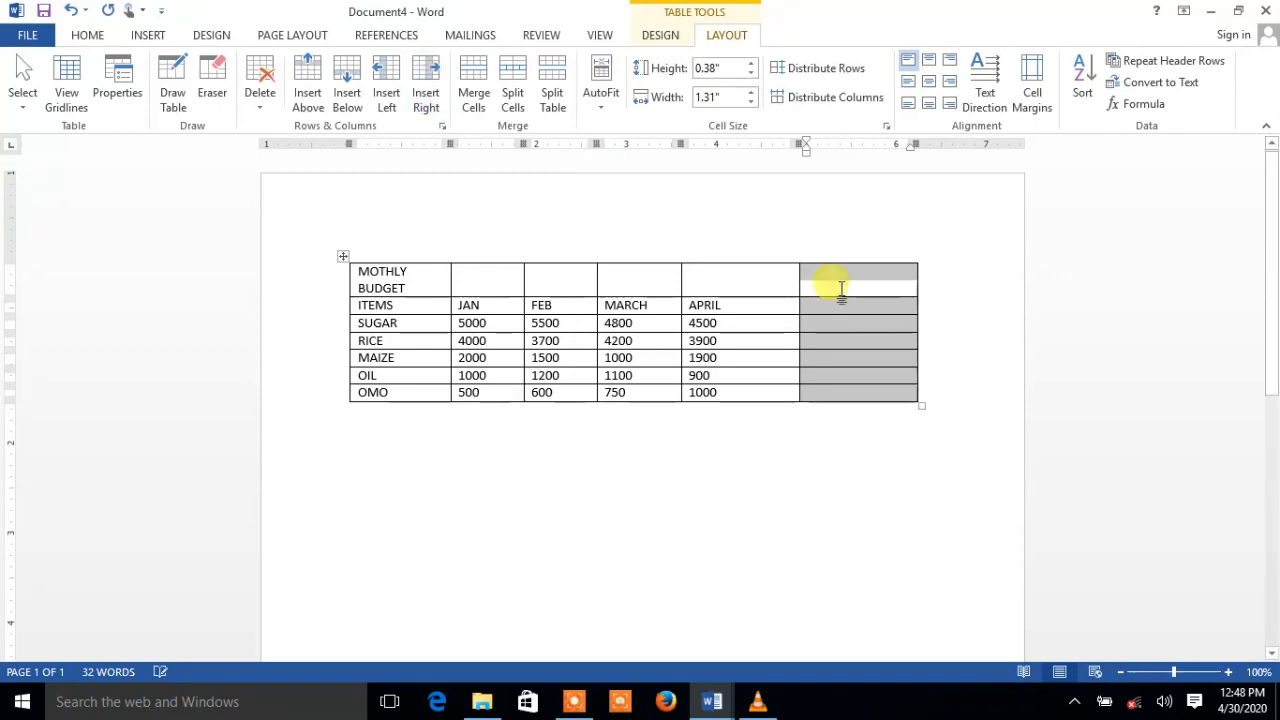
pyautogui.click(841, 289)
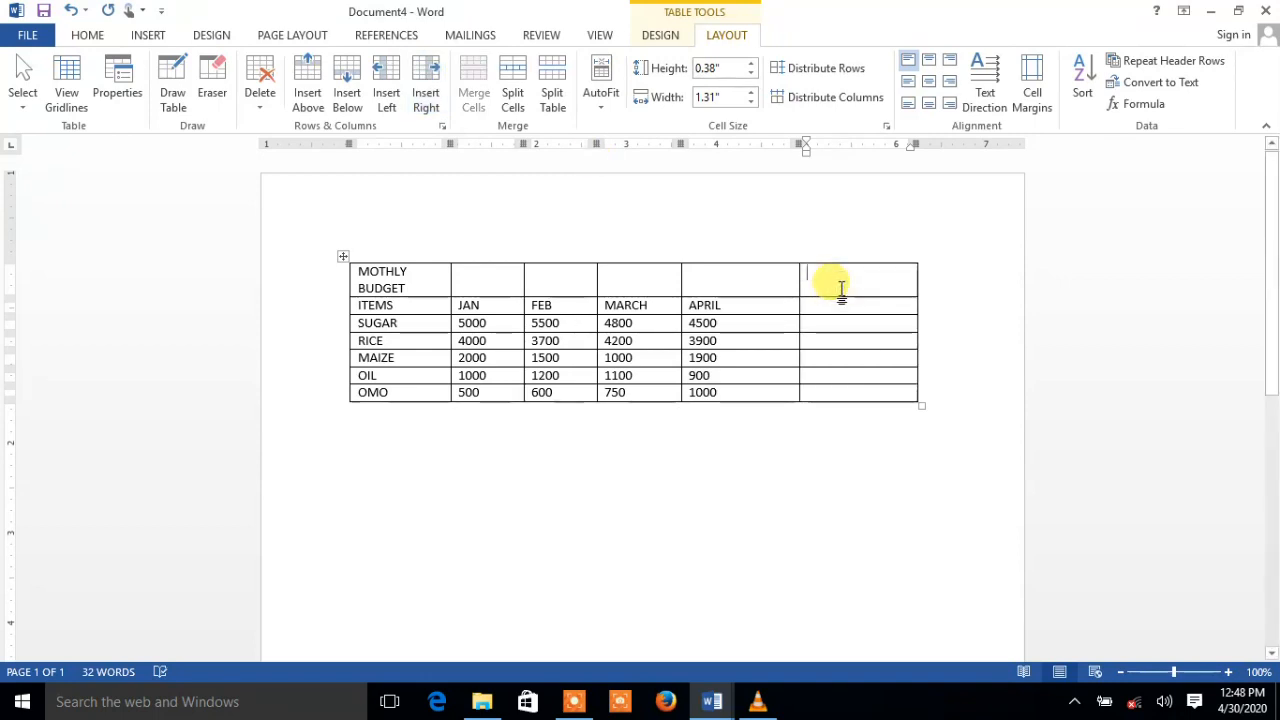
pyautogui.write('TOTAL')
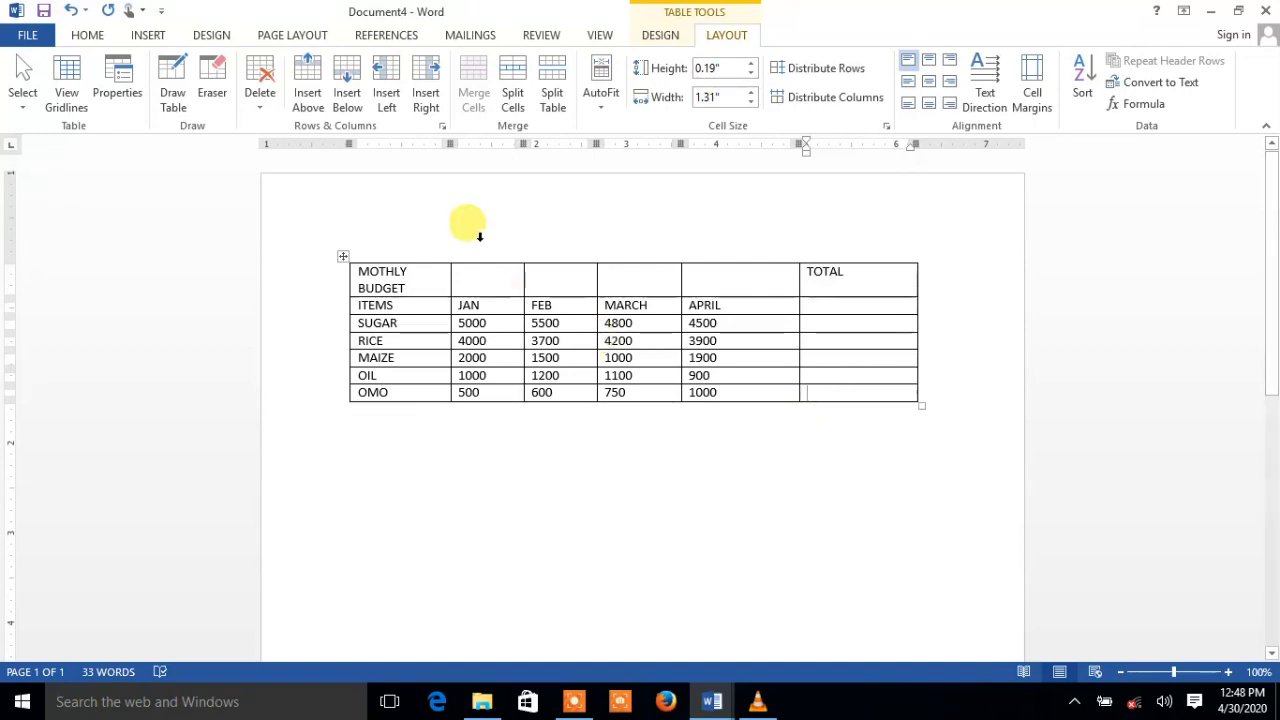
pyautogui.click(346, 100)
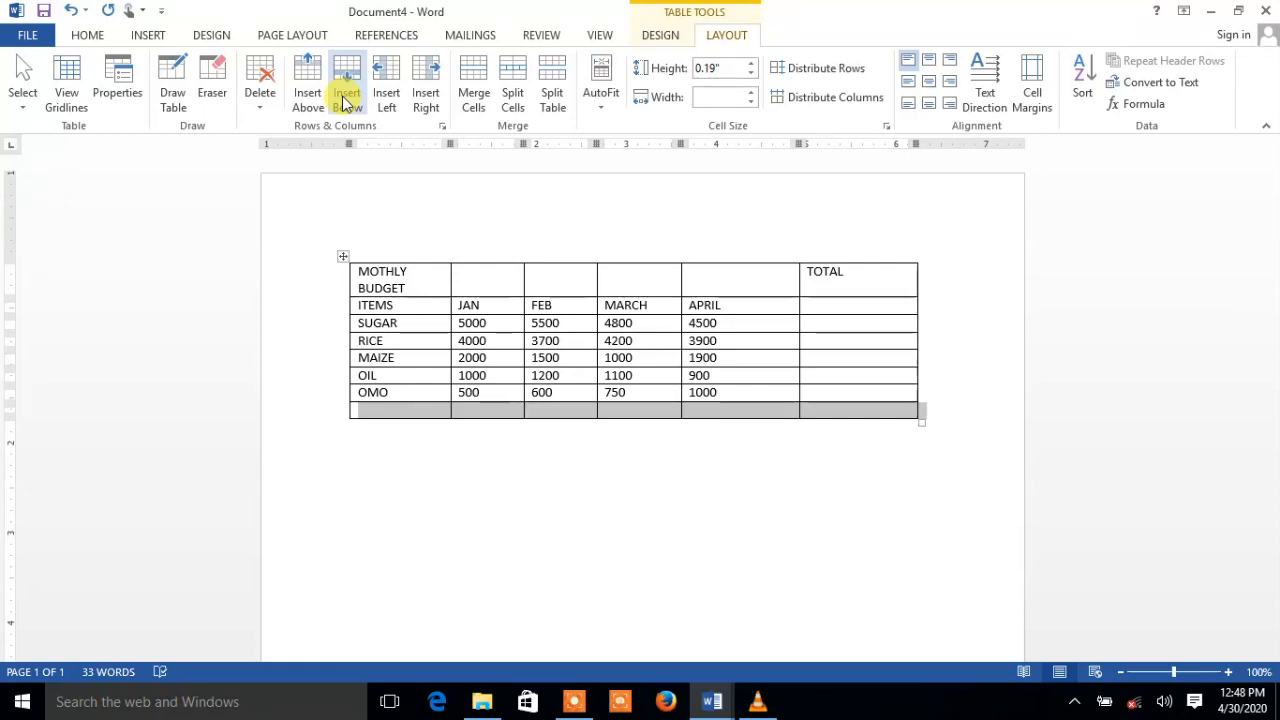
# Label the new bottom row TOTAL and cut TOTAL out of the sixth column's top cell
pyautogui.click(398, 420)
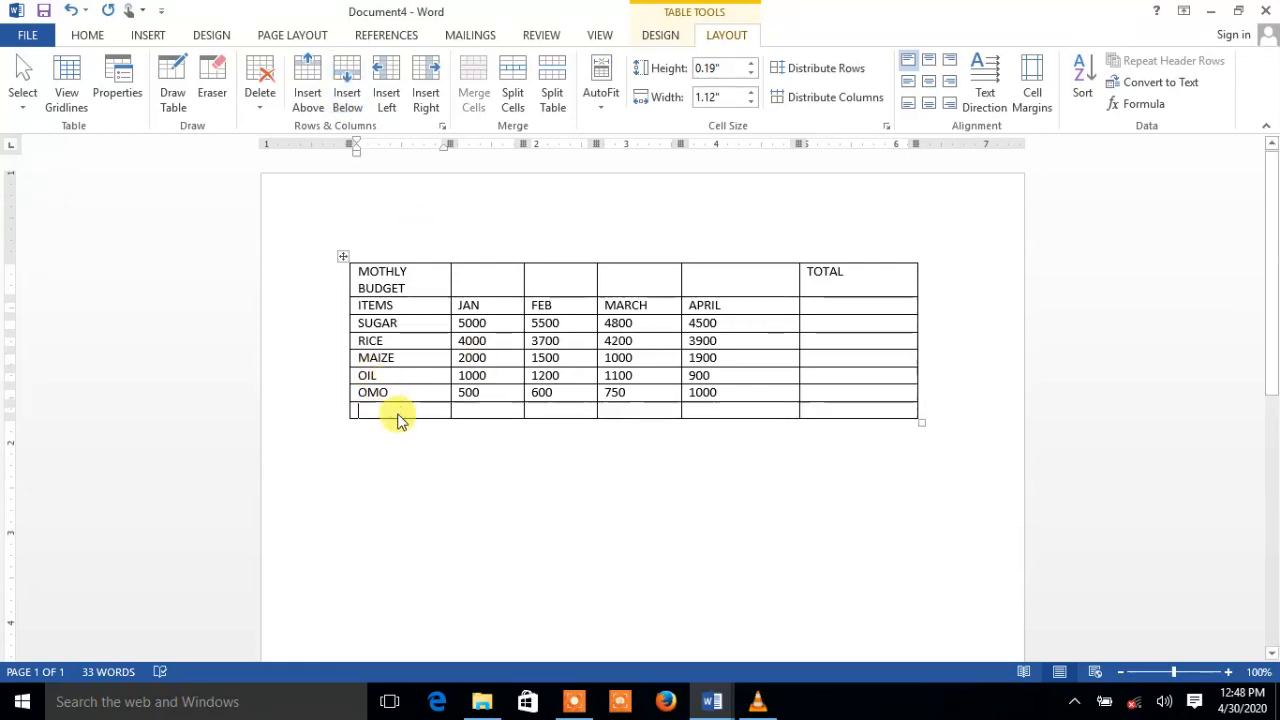
pyautogui.write('TOTAL')
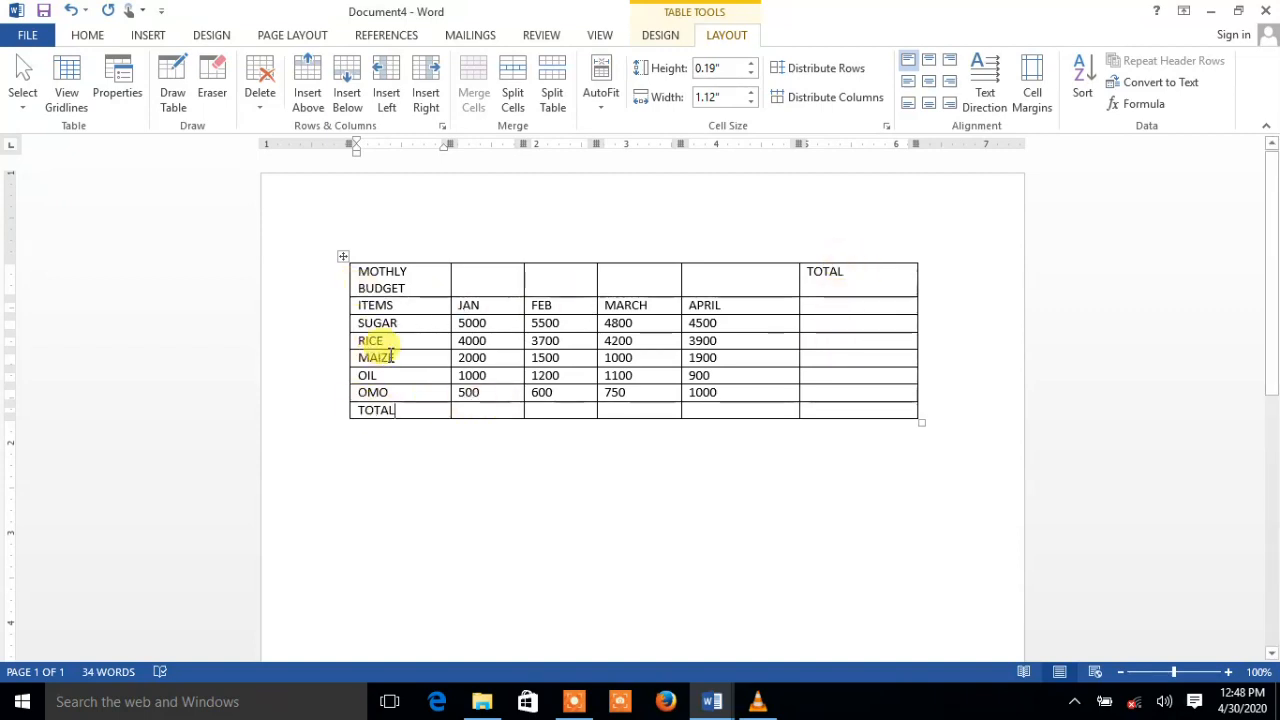
pyautogui.moveTo(864, 270); pyautogui.dragTo(801, 273)
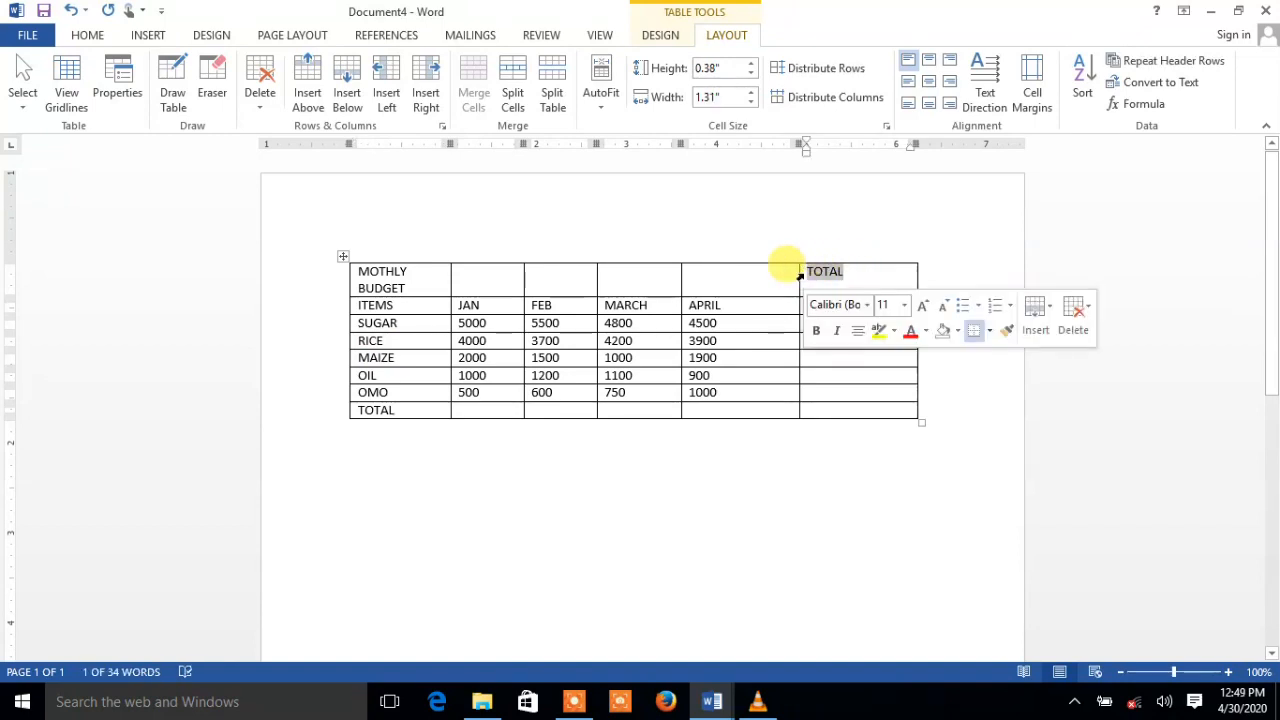
pyautogui.press('Delete')
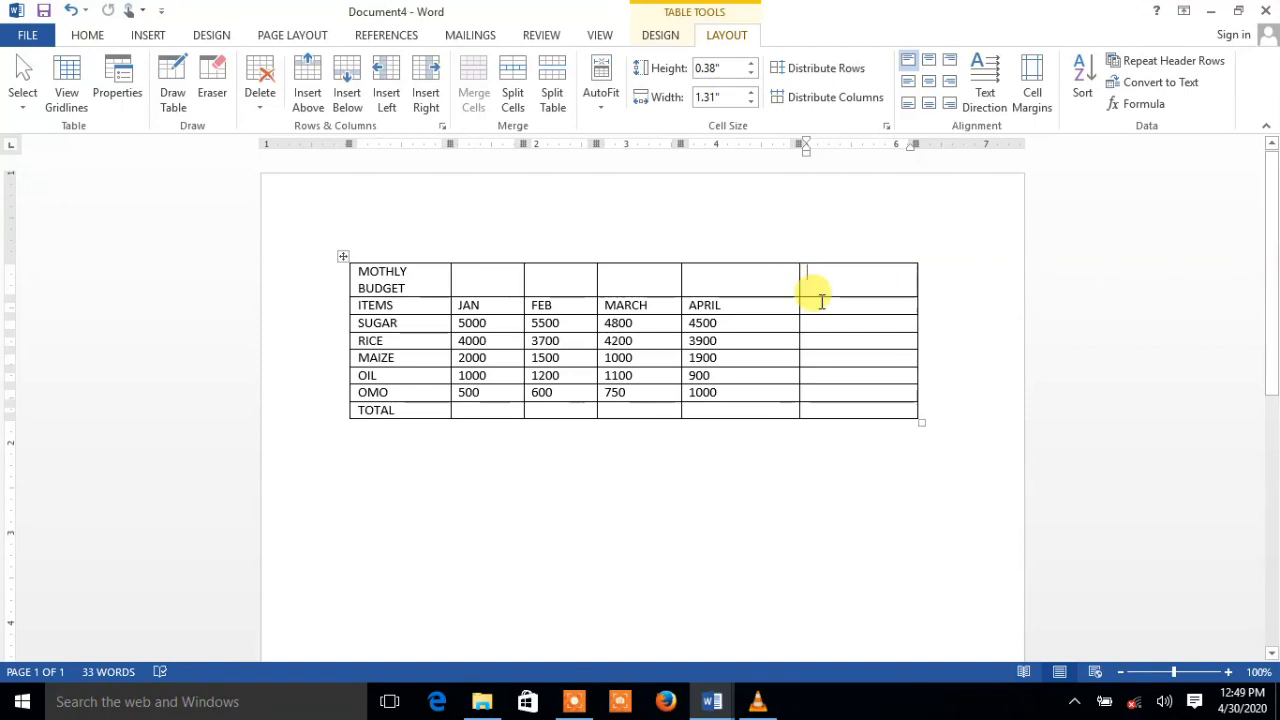
# Paste TOTAL into the empty cell beside APRIL, then select the table's top row
pyautogui.click(821, 302)
pyautogui.hotkey('ctrl', 'v')
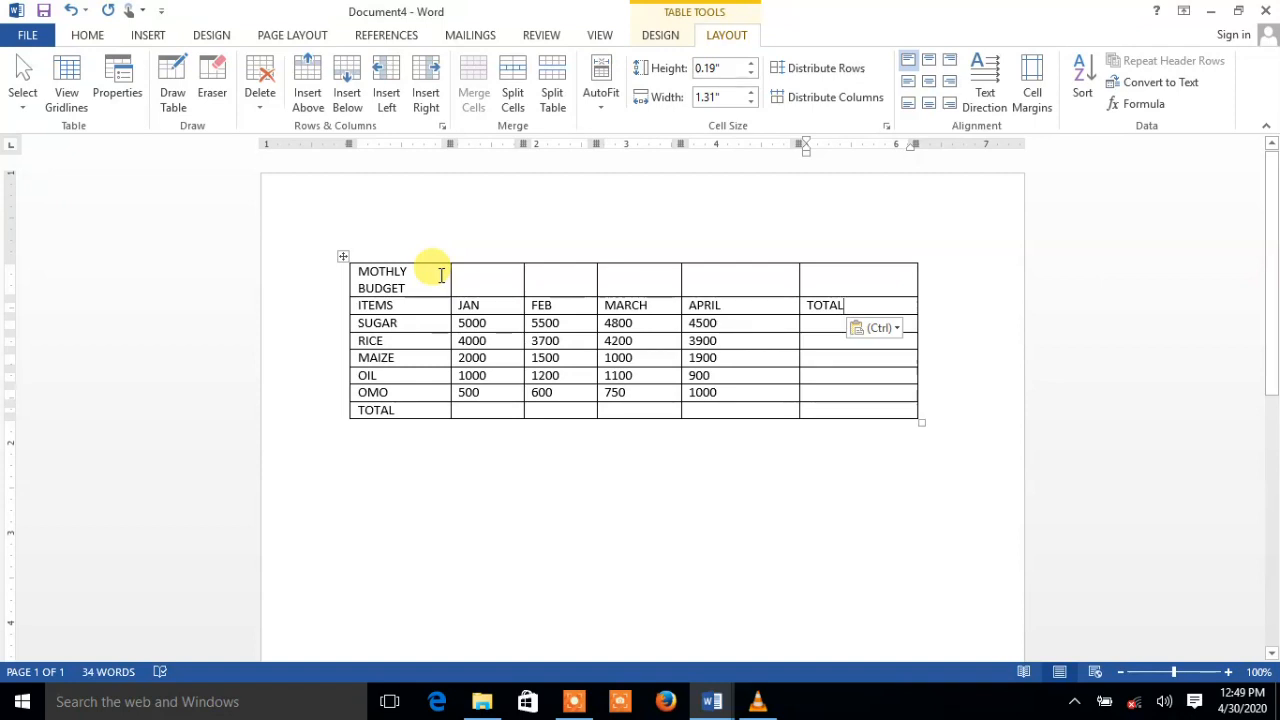
pyautogui.moveTo(440, 274); pyautogui.dragTo(838, 280)
pyautogui.moveTo(838, 280); pyautogui.dragTo(838, 282)
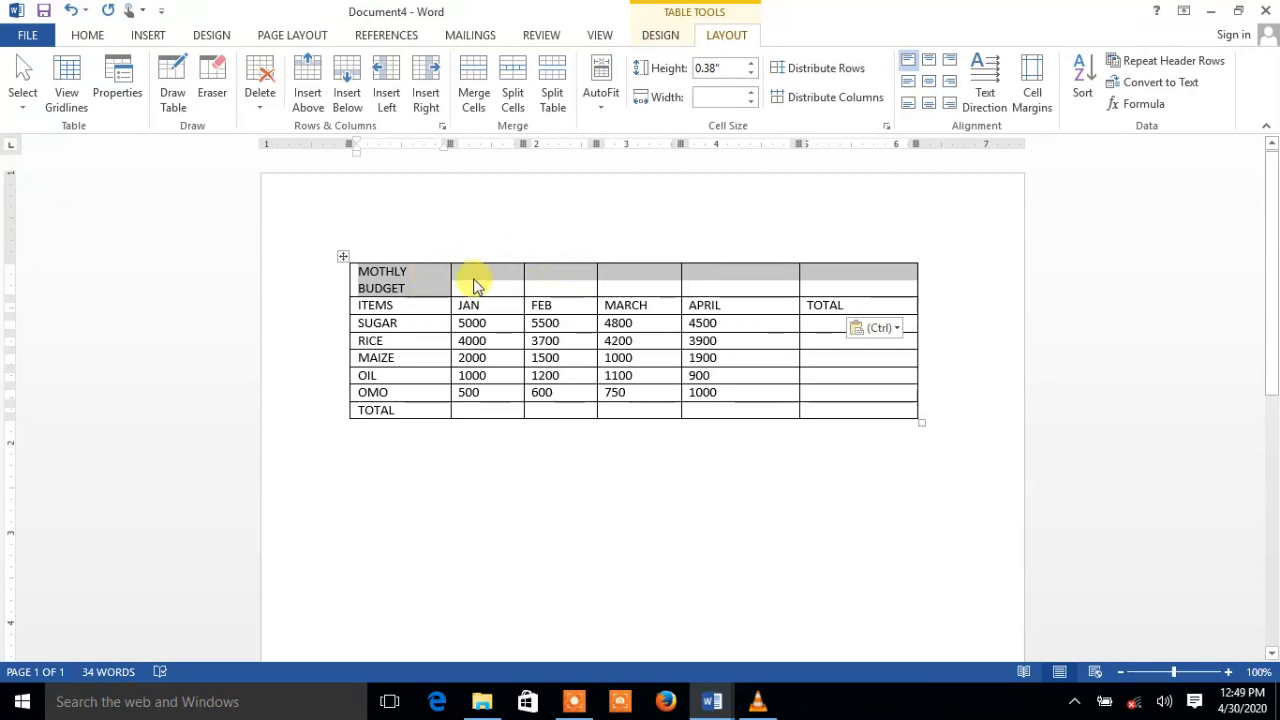
# Merge the whole top row into one cell and centre MOTHLY BUDGET in it
pyautogui.click(442, 291)
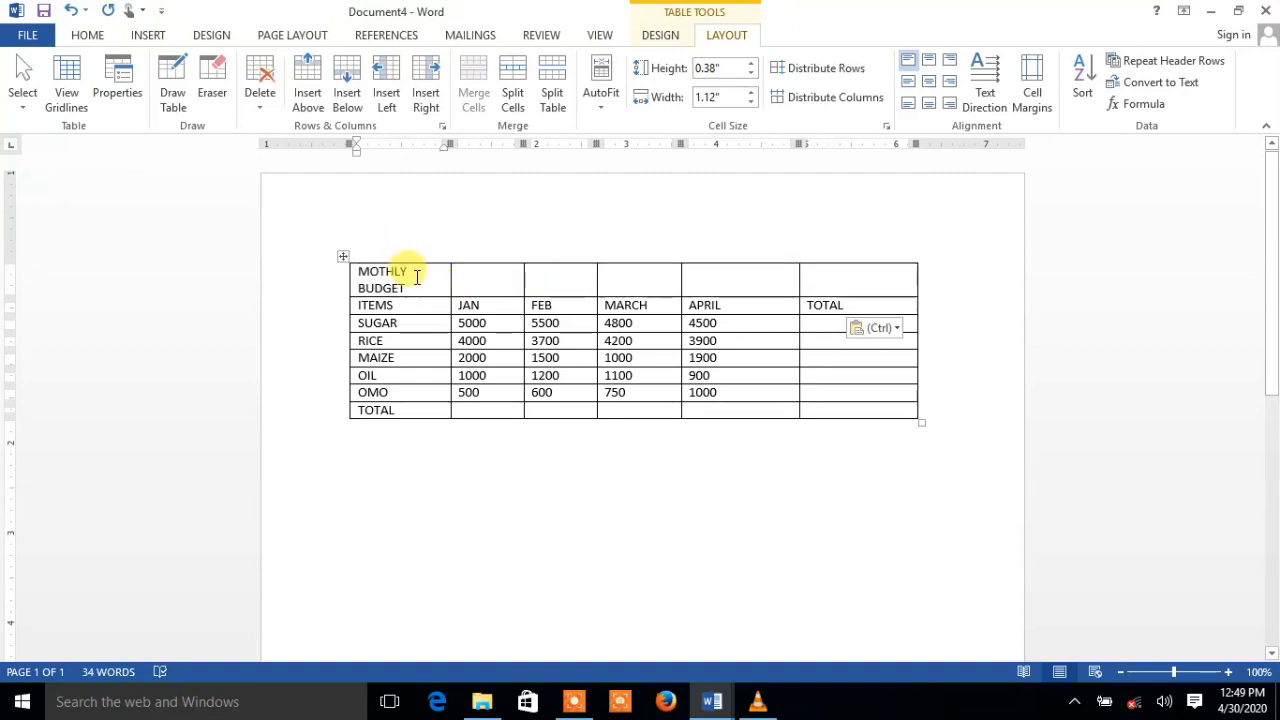
pyautogui.moveTo(417, 279); pyautogui.dragTo(831, 282)
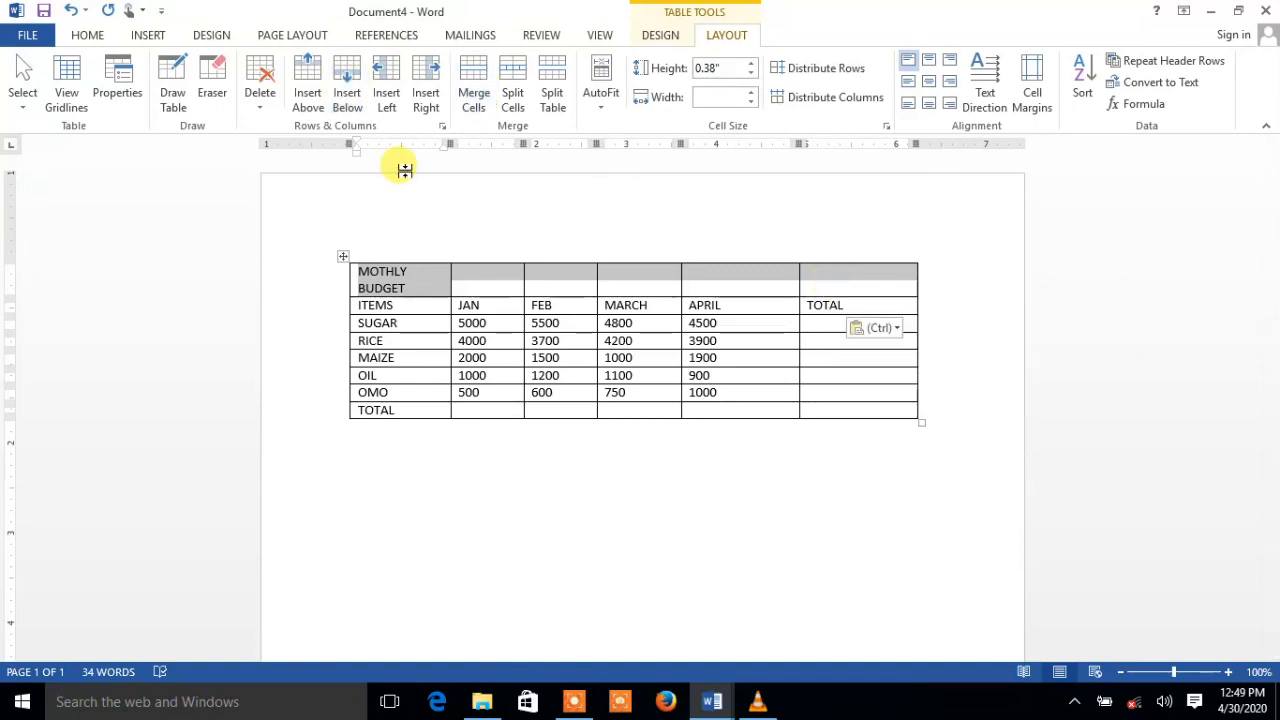
pyautogui.click(476, 70)
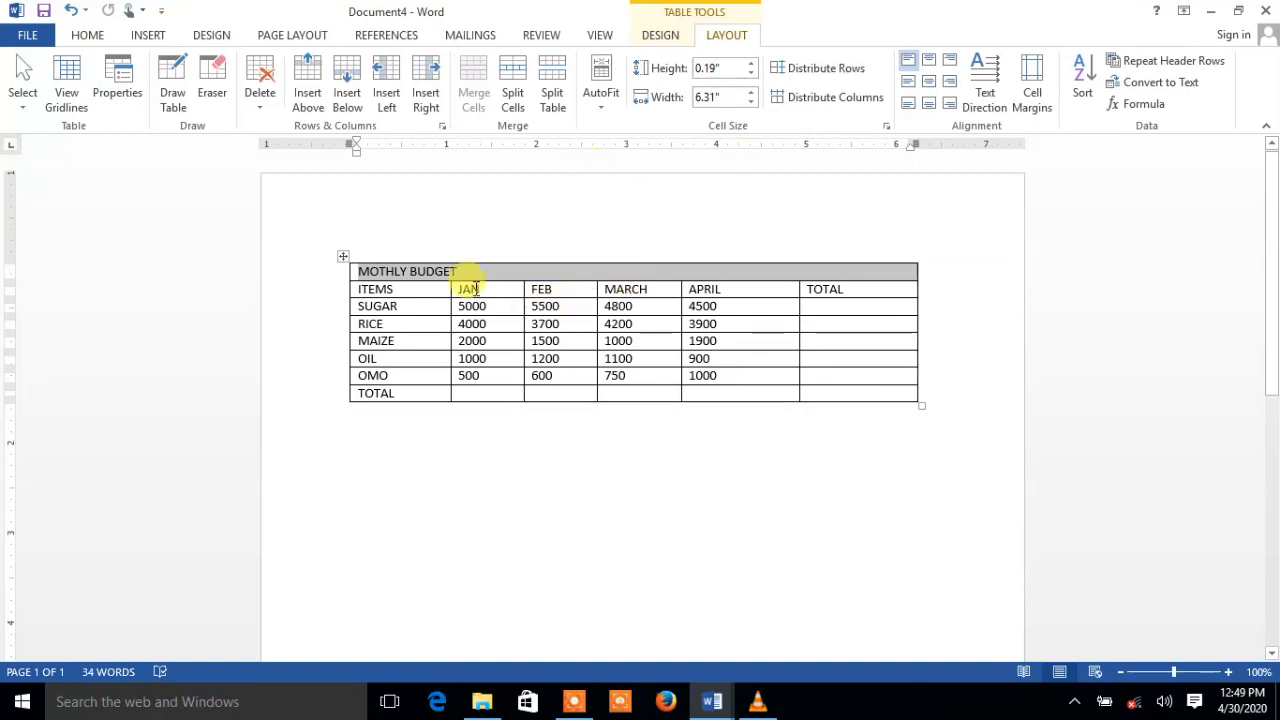
pyautogui.click(931, 84)
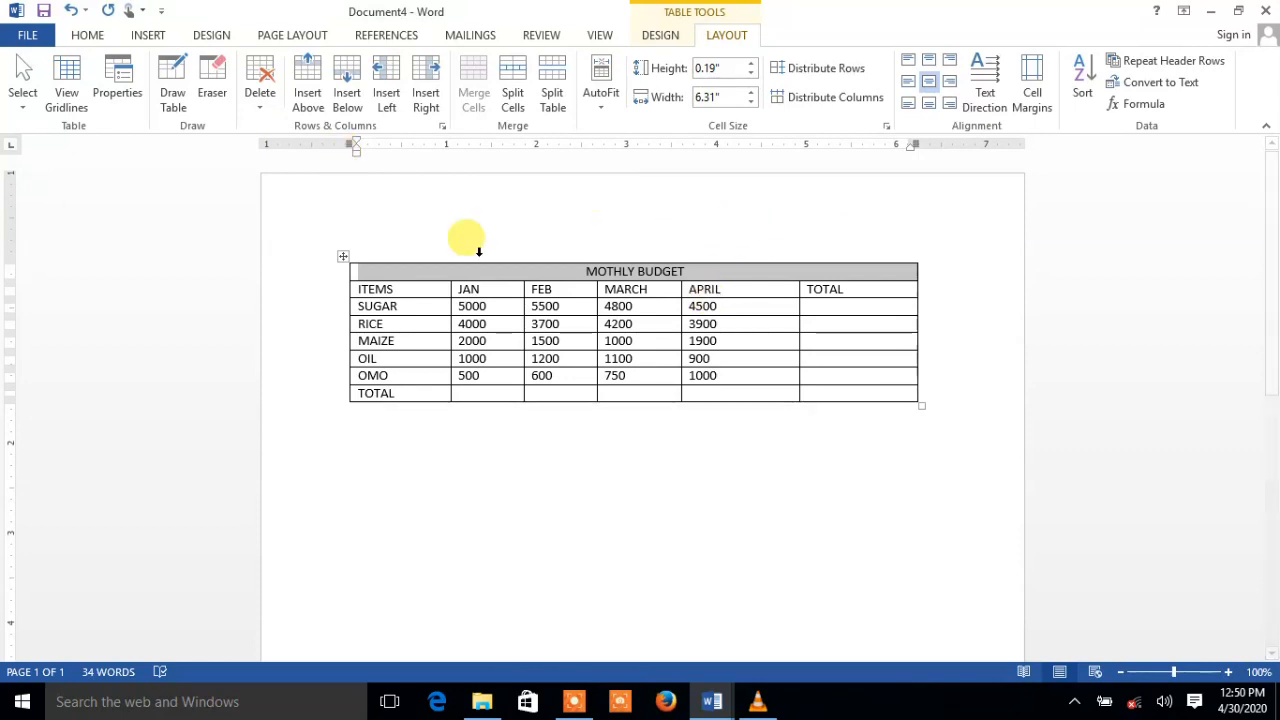
pyautogui.click(87, 38)
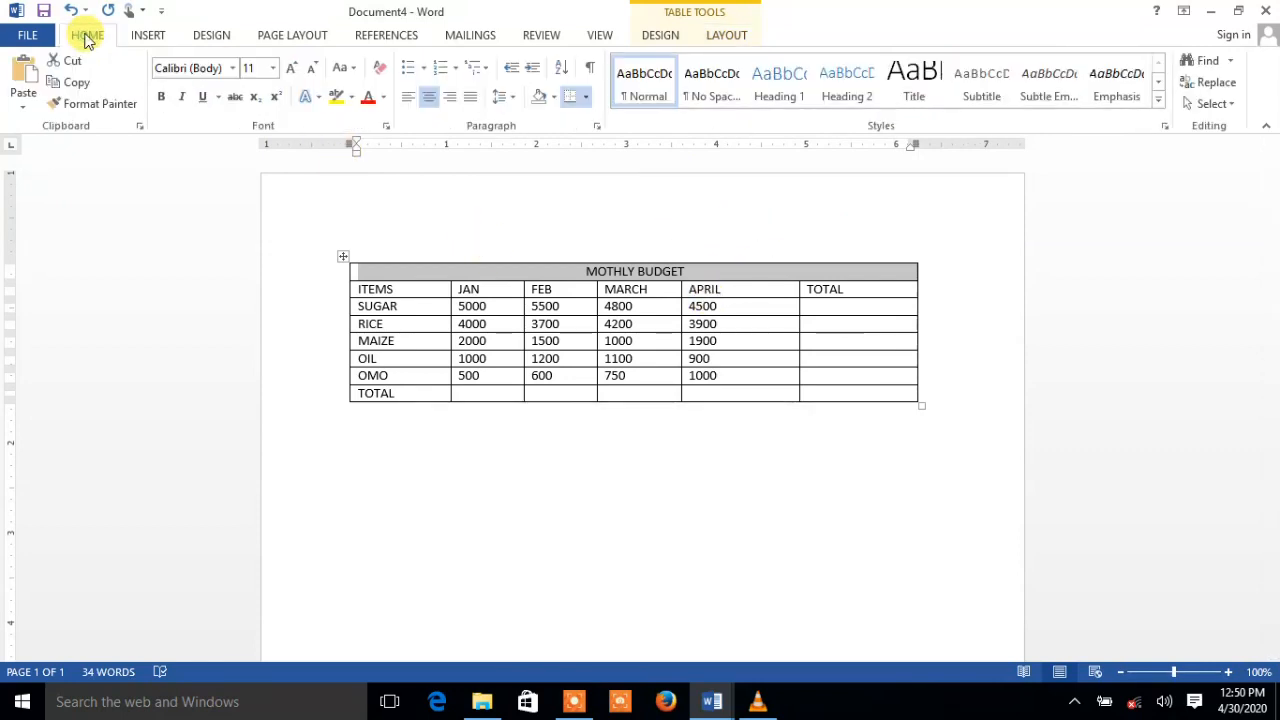
# Enlarge the title to 22 pt and make it bold
pyautogui.click(287, 68)
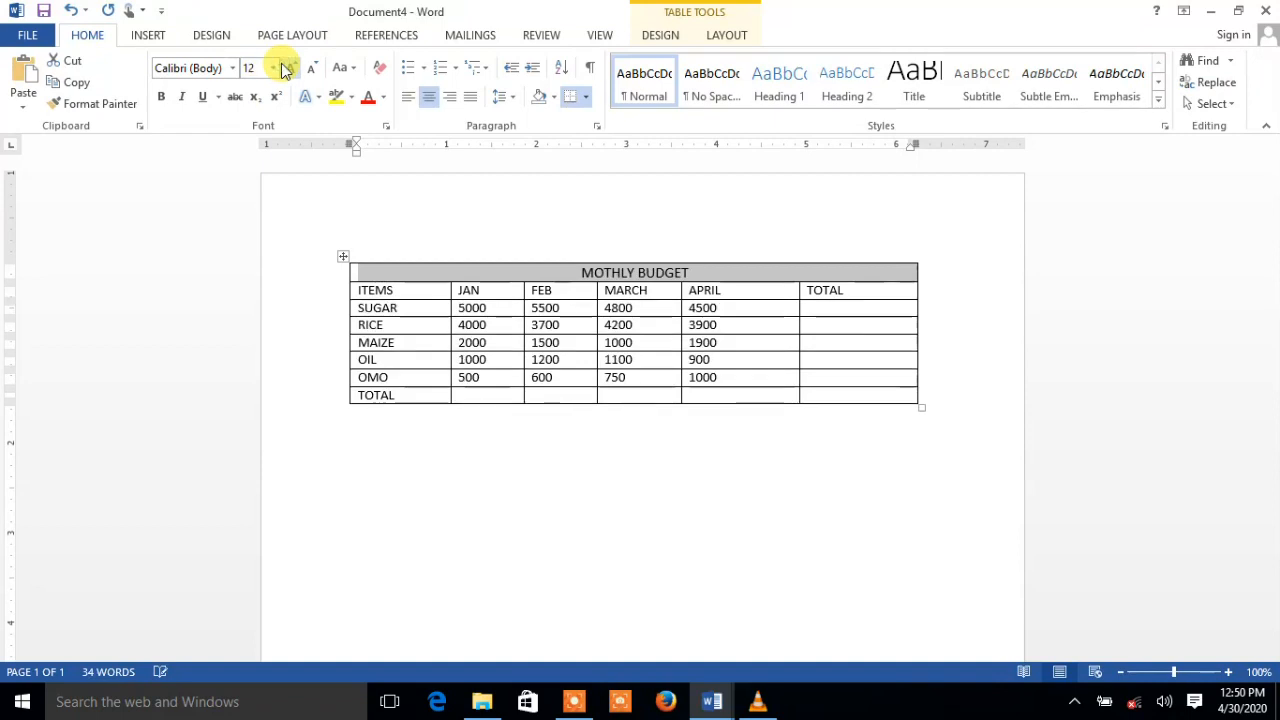
pyautogui.click(290, 70)
pyautogui.click(289, 69)
pyautogui.click(290, 70)
pyautogui.click(290, 70)
pyautogui.click(290, 70)
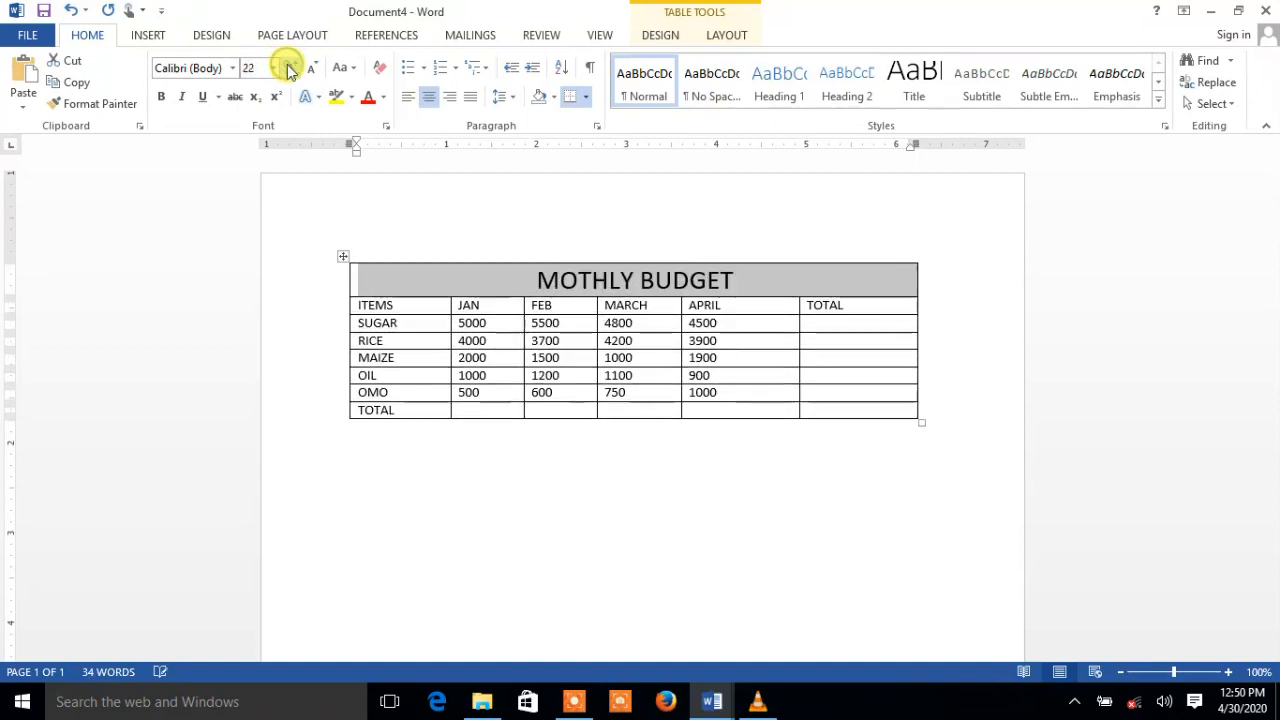
pyautogui.click(162, 99)
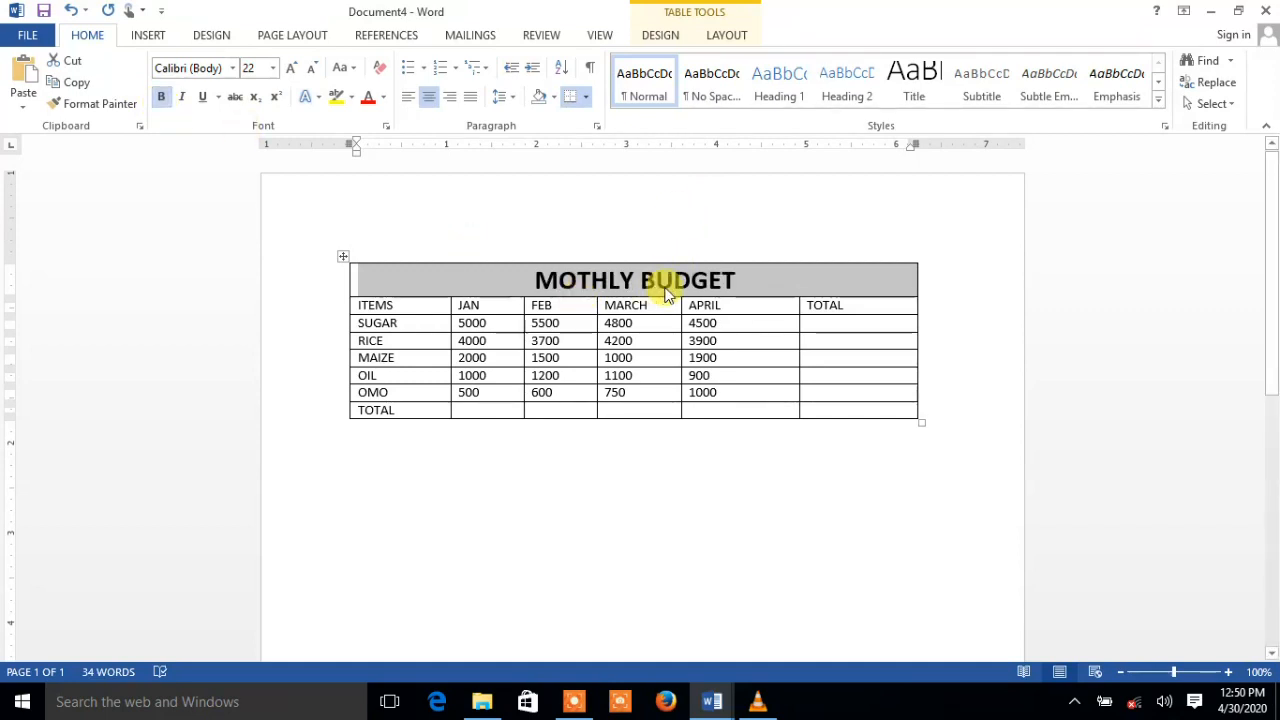
# Correct the title to MONTHLY BUDGET and select the ITEMS–TOTAL header row
pyautogui.click(583, 281)
pyautogui.write('N')
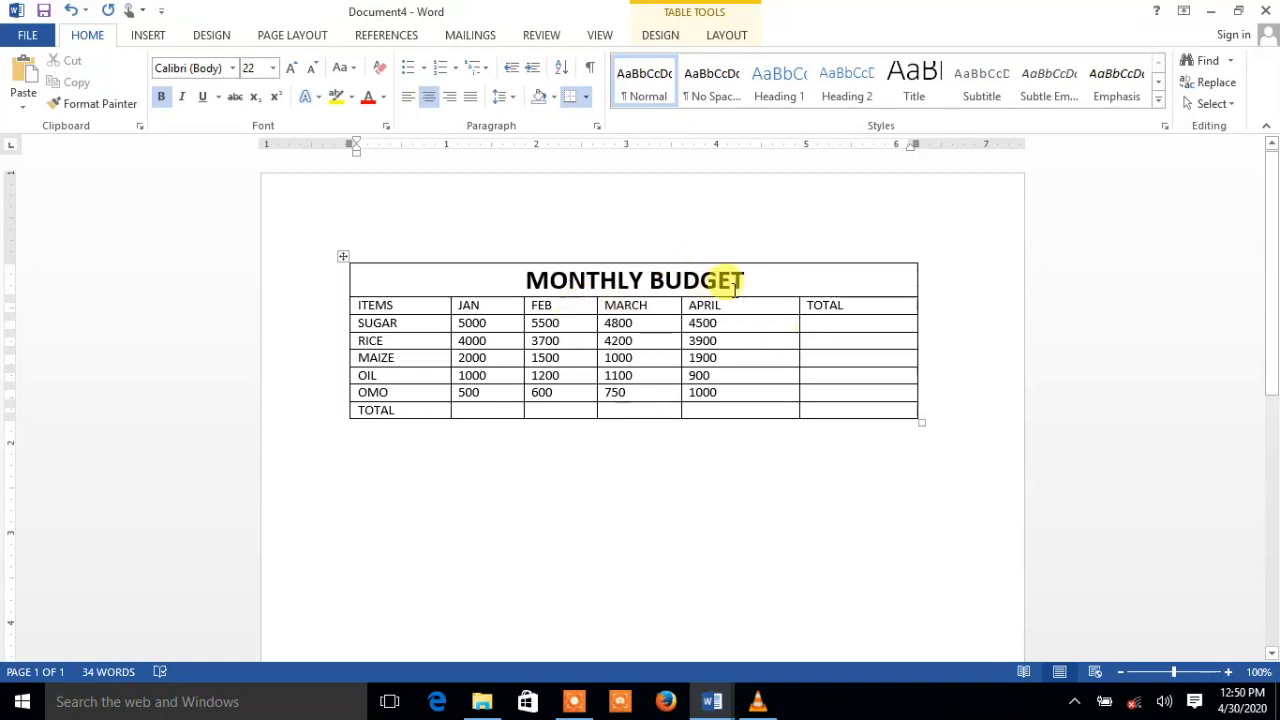
pyautogui.click(369, 308)
pyautogui.moveTo(367, 307); pyautogui.dragTo(868, 320)
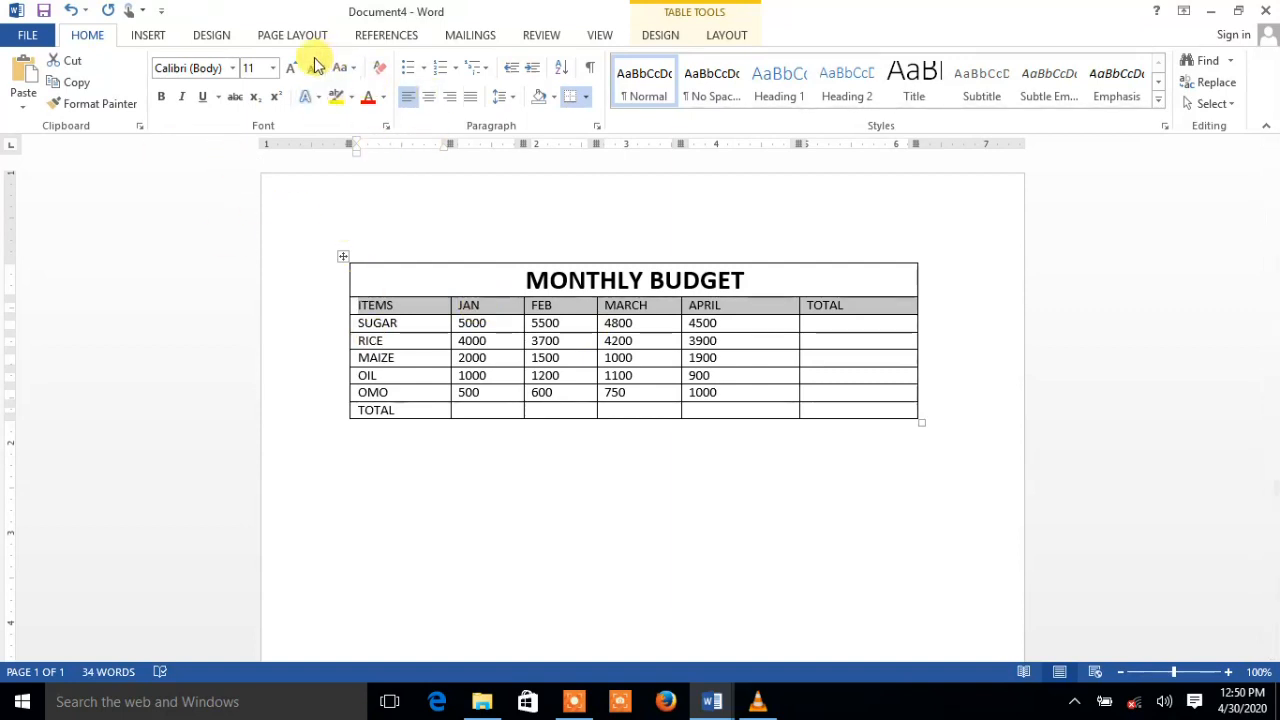
pyautogui.click(161, 97)
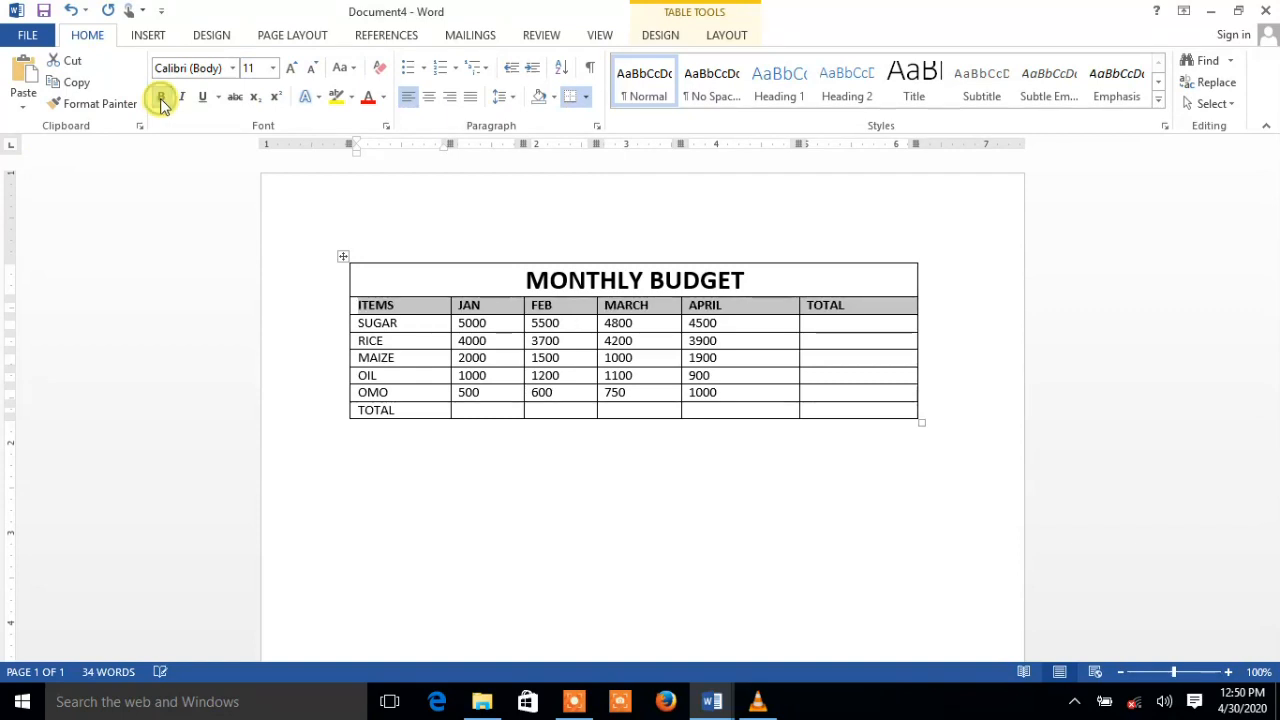
pyautogui.click(290, 68)
pyautogui.moveTo(425, 320); pyautogui.dragTo(416, 405)
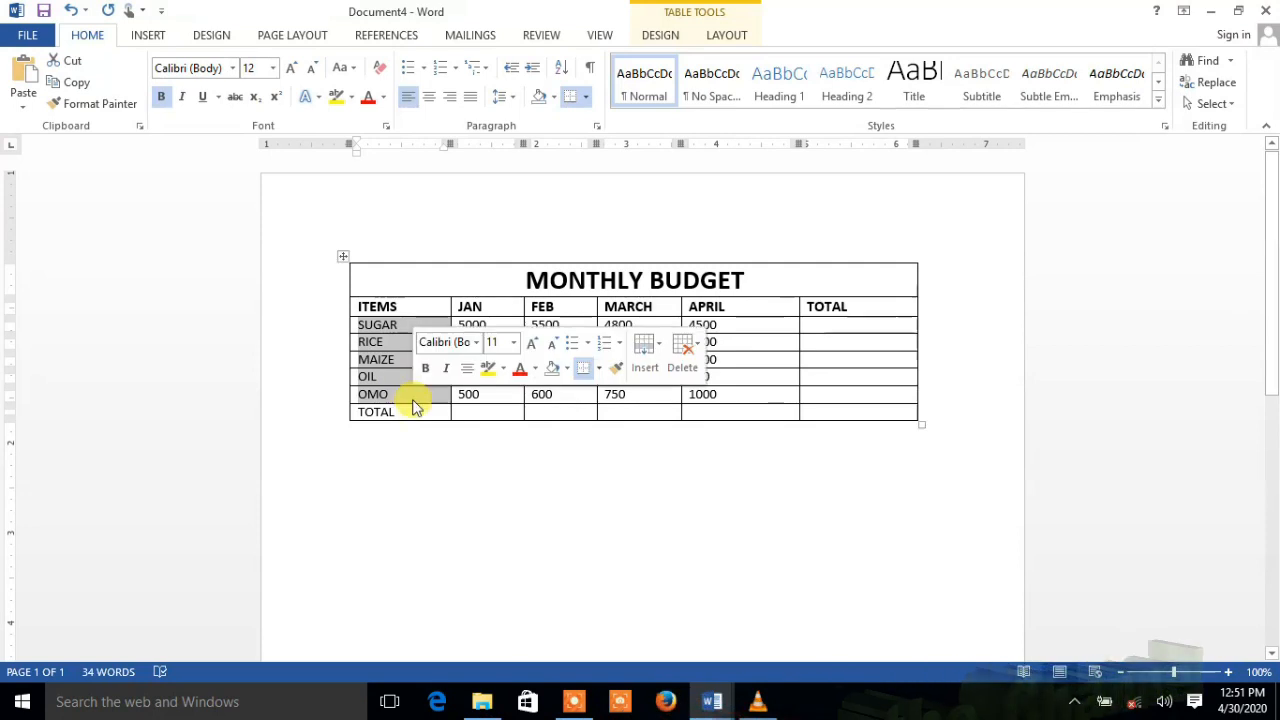
pyautogui.click(395, 324)
pyautogui.moveTo(399, 324); pyautogui.dragTo(395, 410)
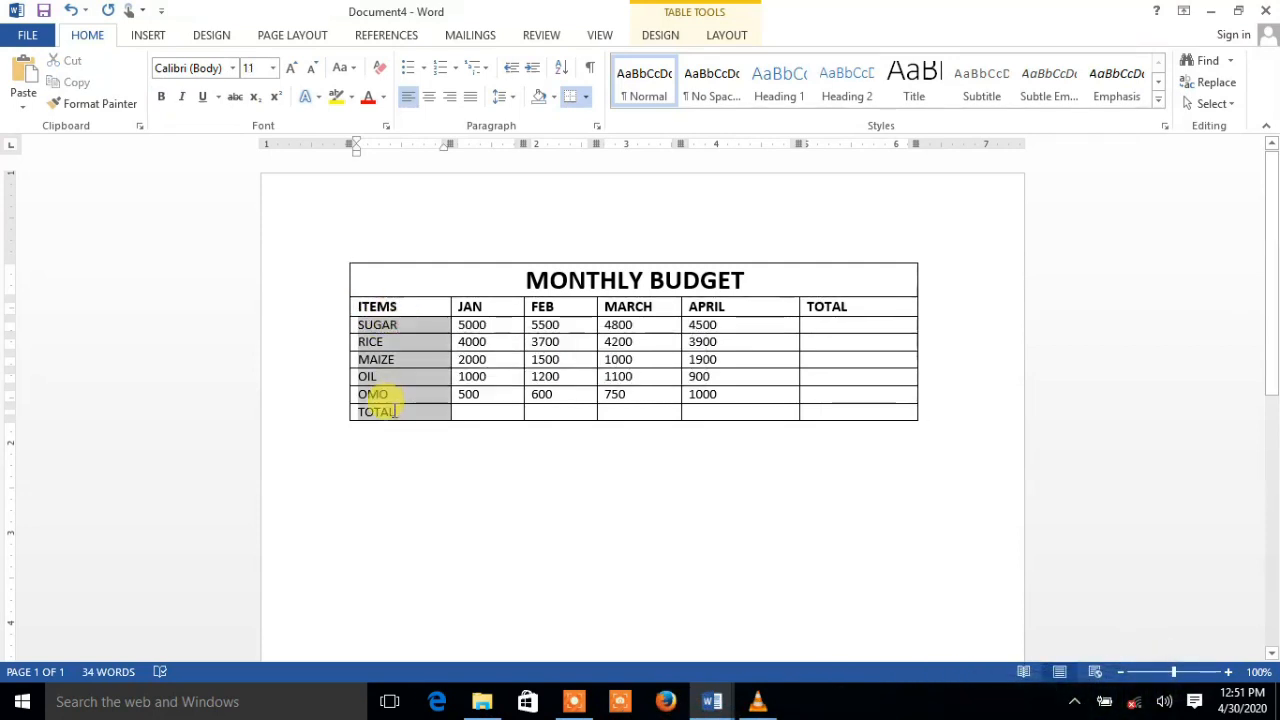
pyautogui.click(160, 97)
pyautogui.click(272, 67)
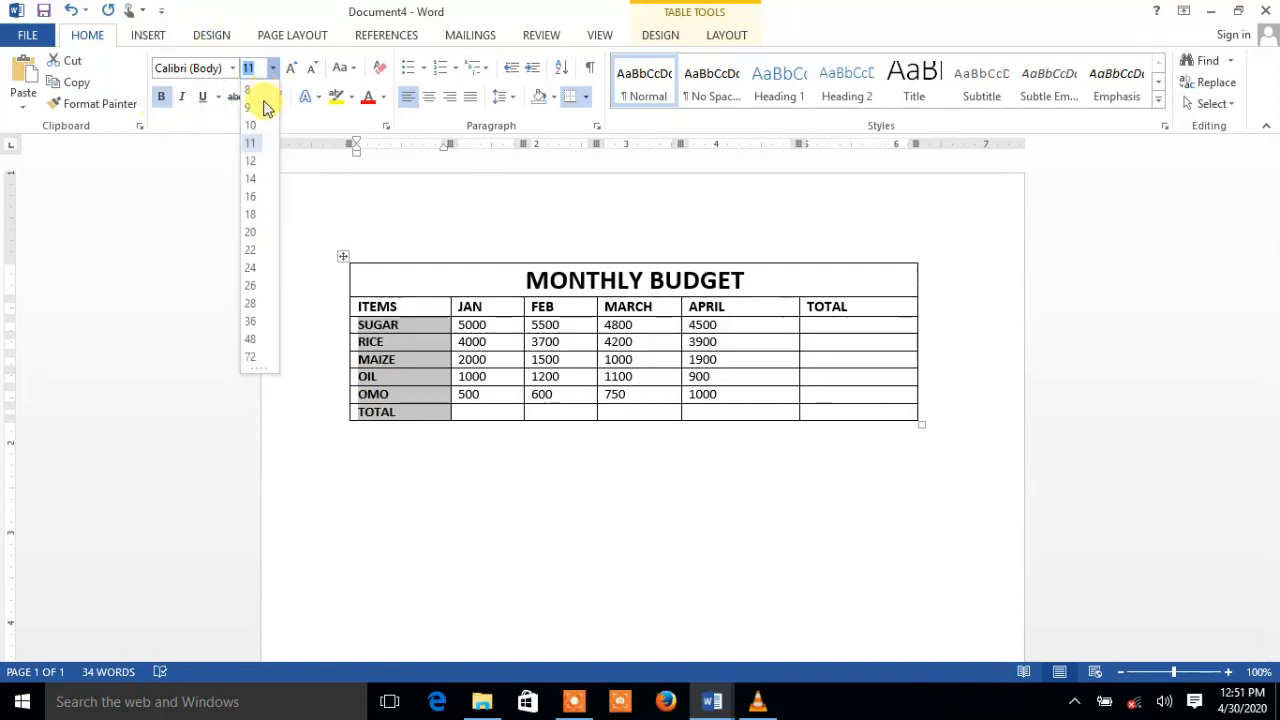
pyautogui.click(255, 160)
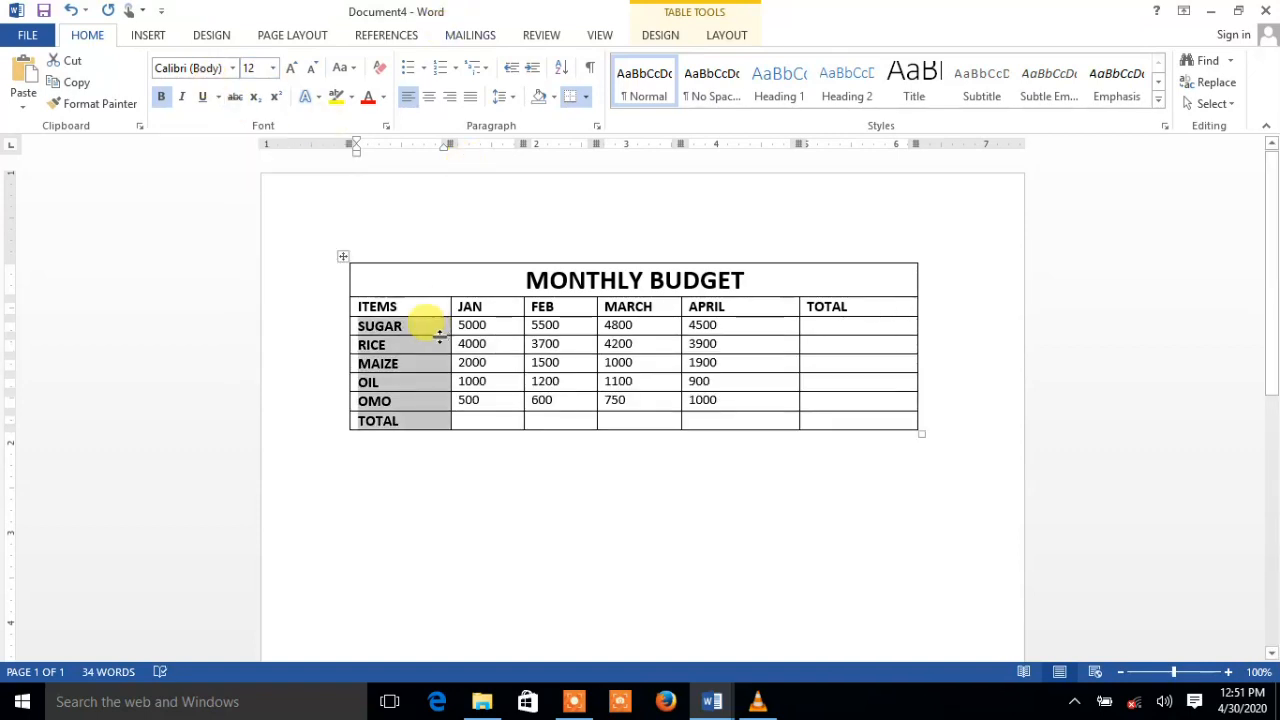
pyautogui.click(496, 344)
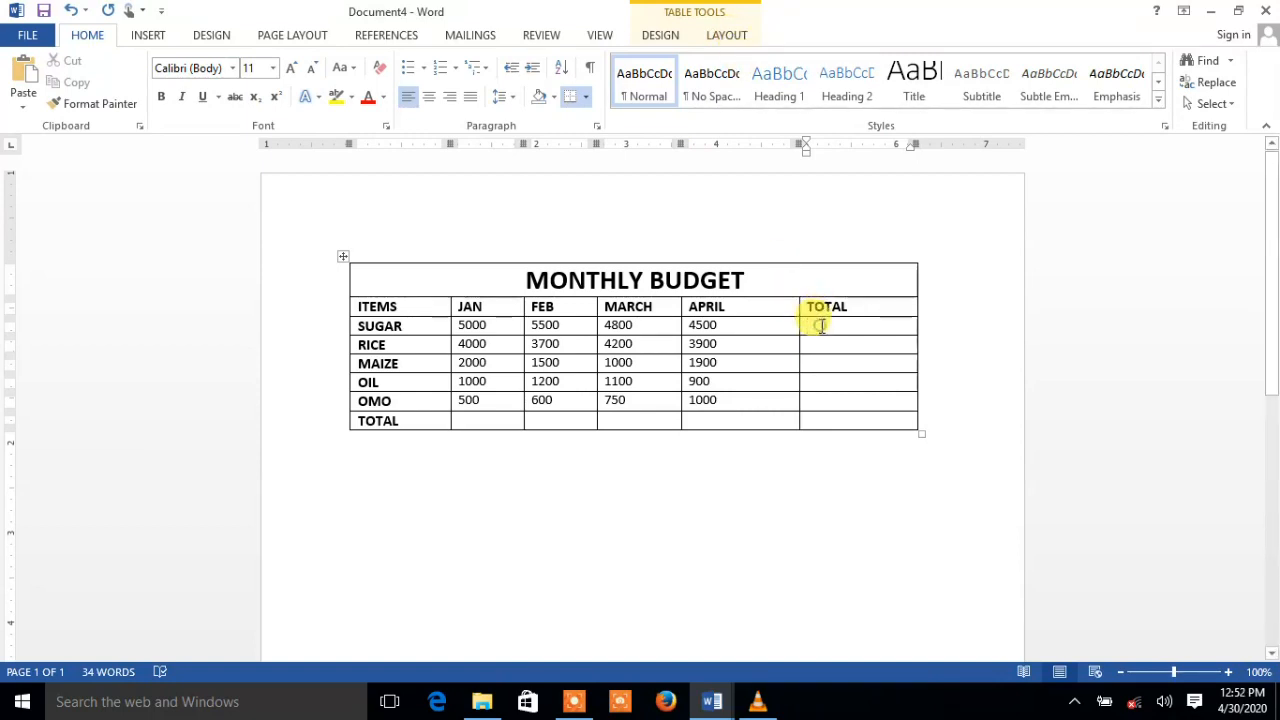
# Insert a =SUM(LEFT) formula in the SUGAR TOTAL cell so it shows 19800
pyautogui.click(727, 37)
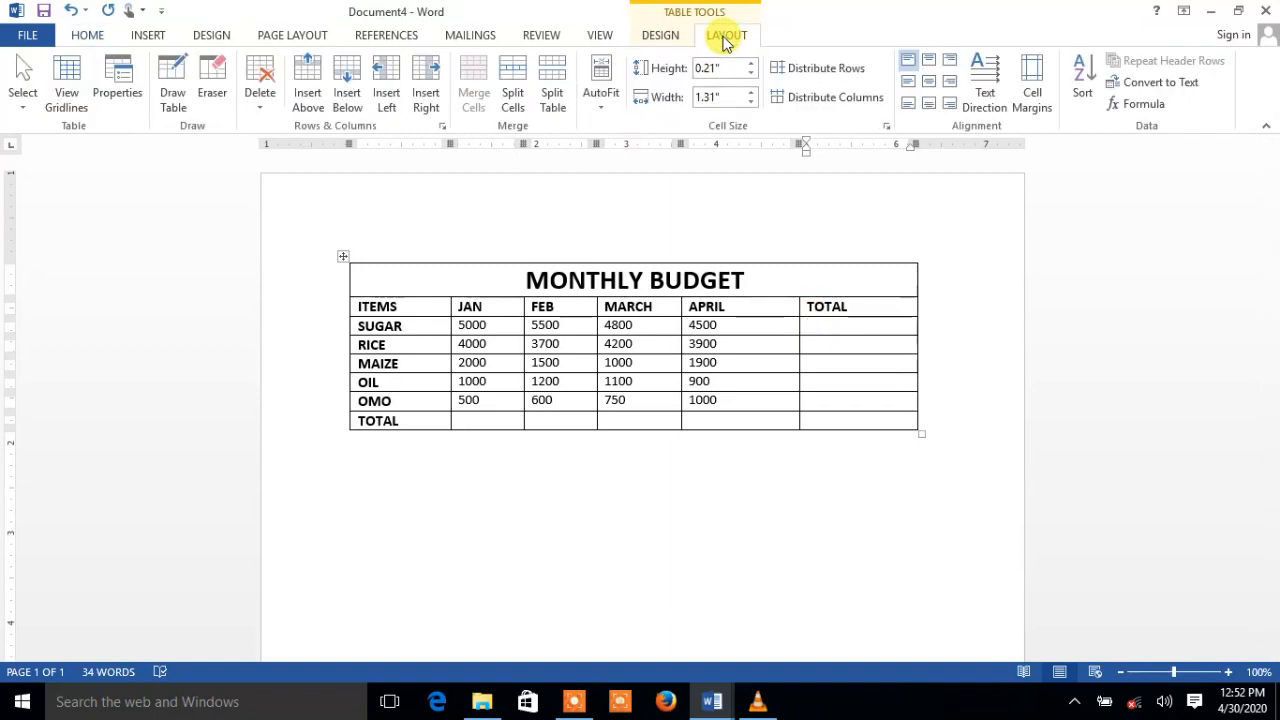
pyautogui.click(1138, 106)
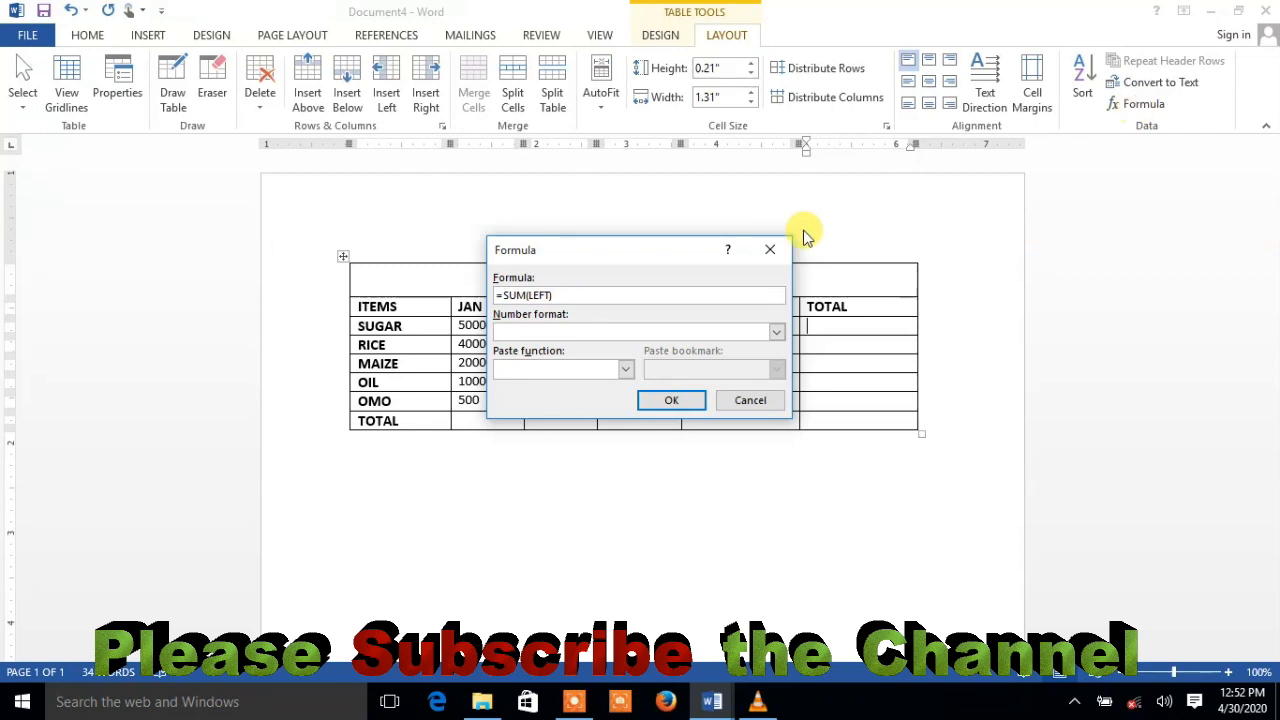
pyautogui.moveTo(594, 256); pyautogui.dragTo(325, 293)
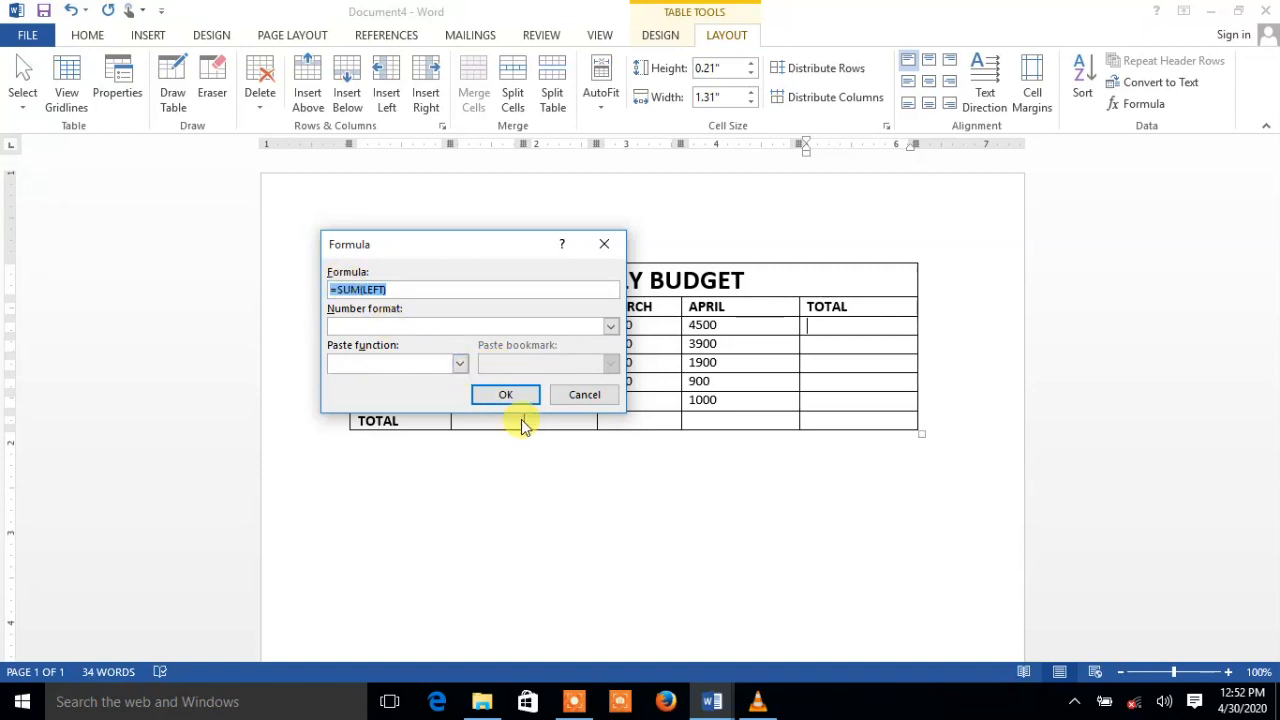
pyautogui.click(460, 366)
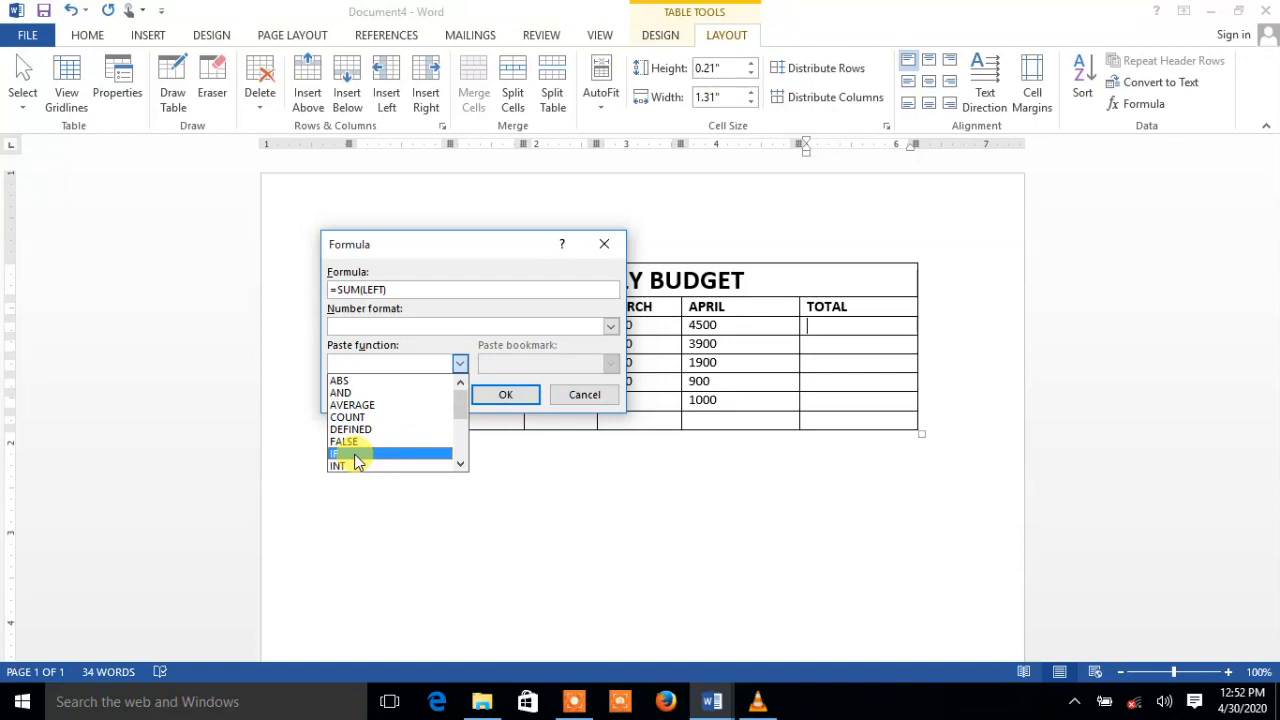
pyautogui.click(461, 464)
pyautogui.click(461, 464)
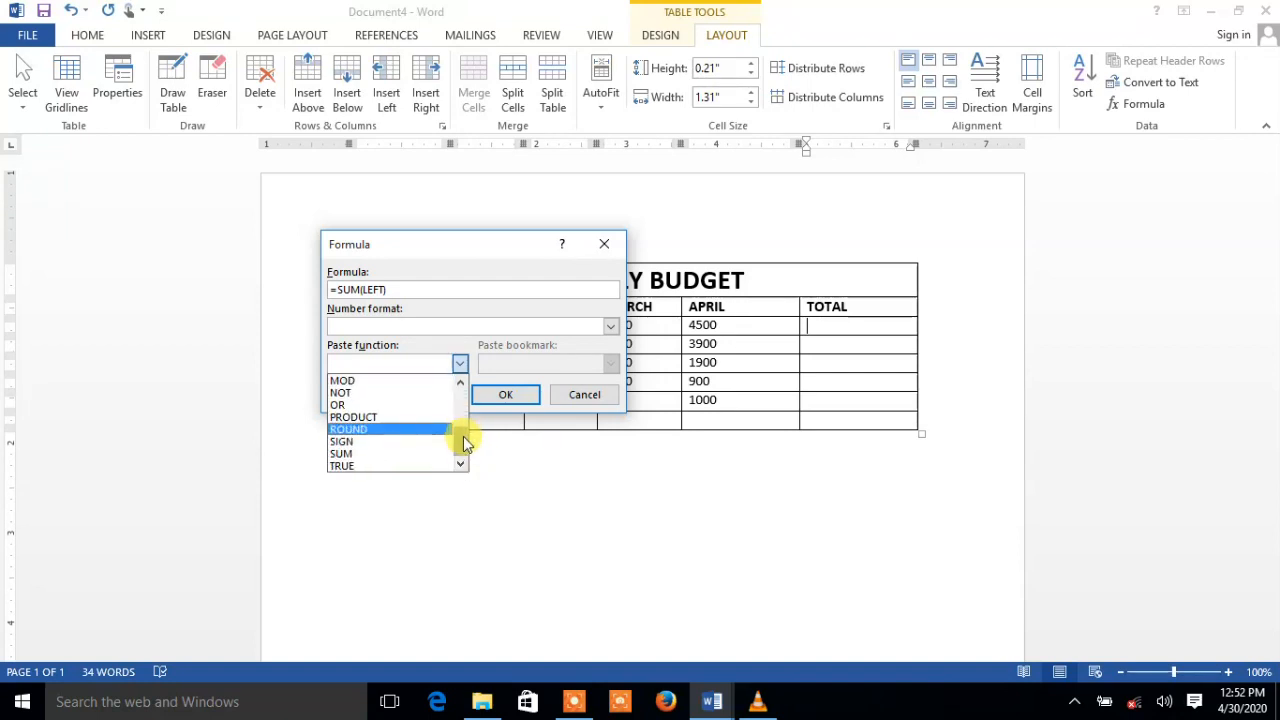
pyautogui.moveTo(463, 432); pyautogui.dragTo(460, 391)
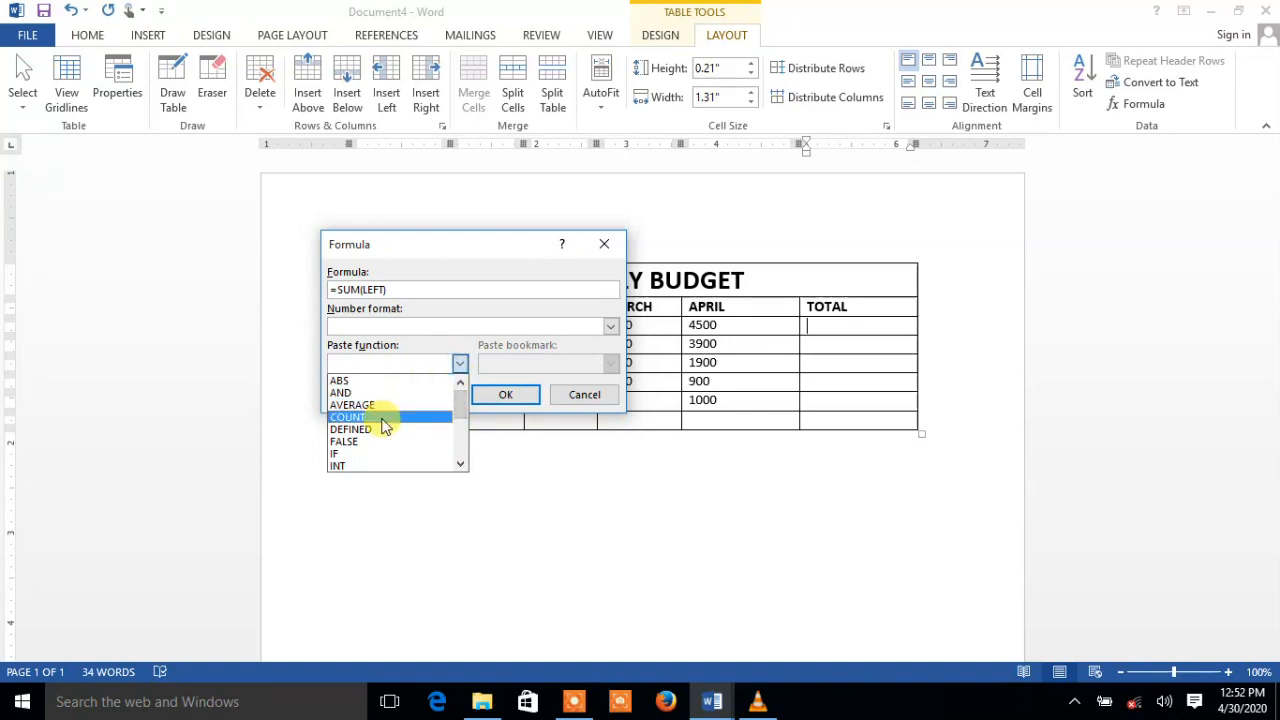
pyautogui.click(459, 366)
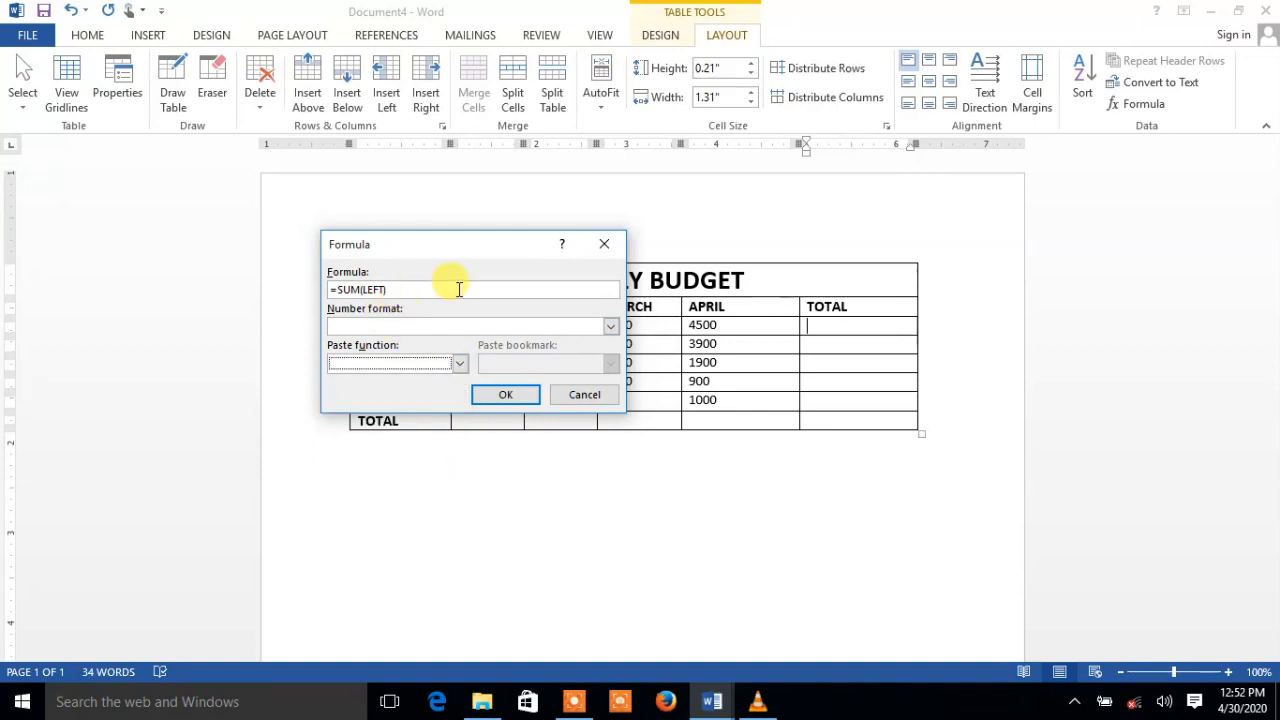
pyautogui.click(515, 394)
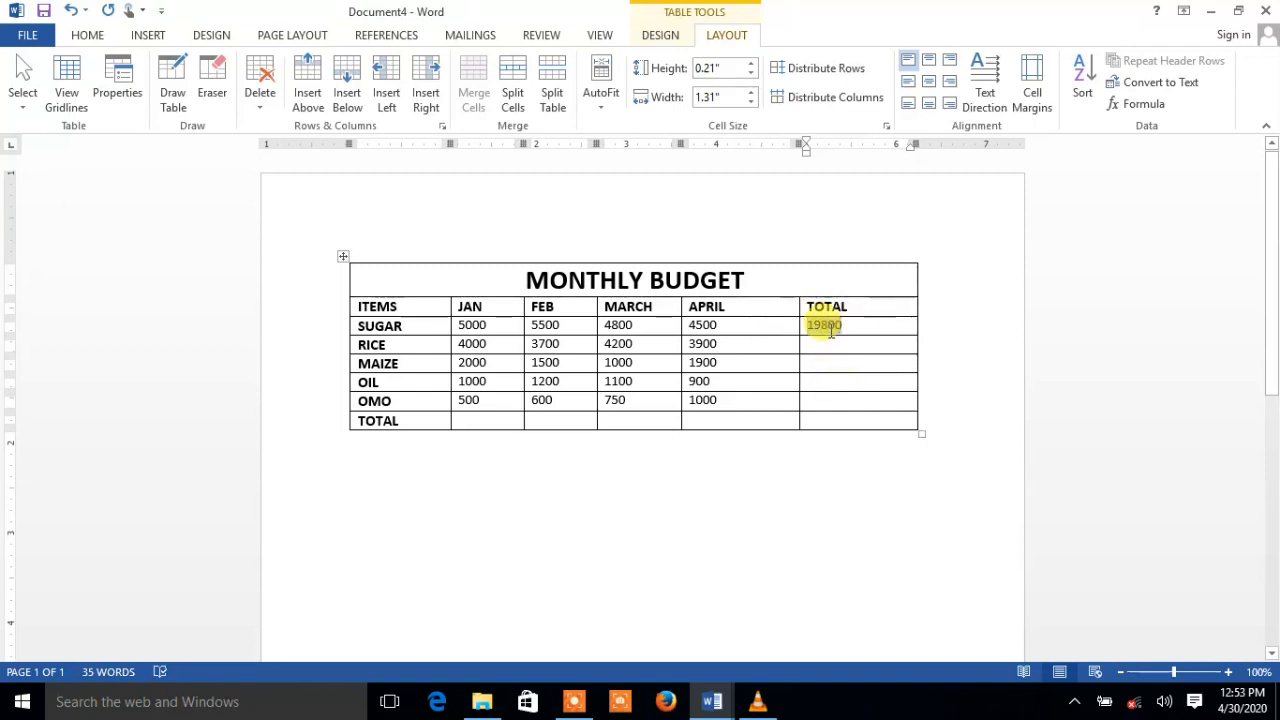
pyautogui.moveTo(822, 335); pyautogui.dragTo(850, 330)
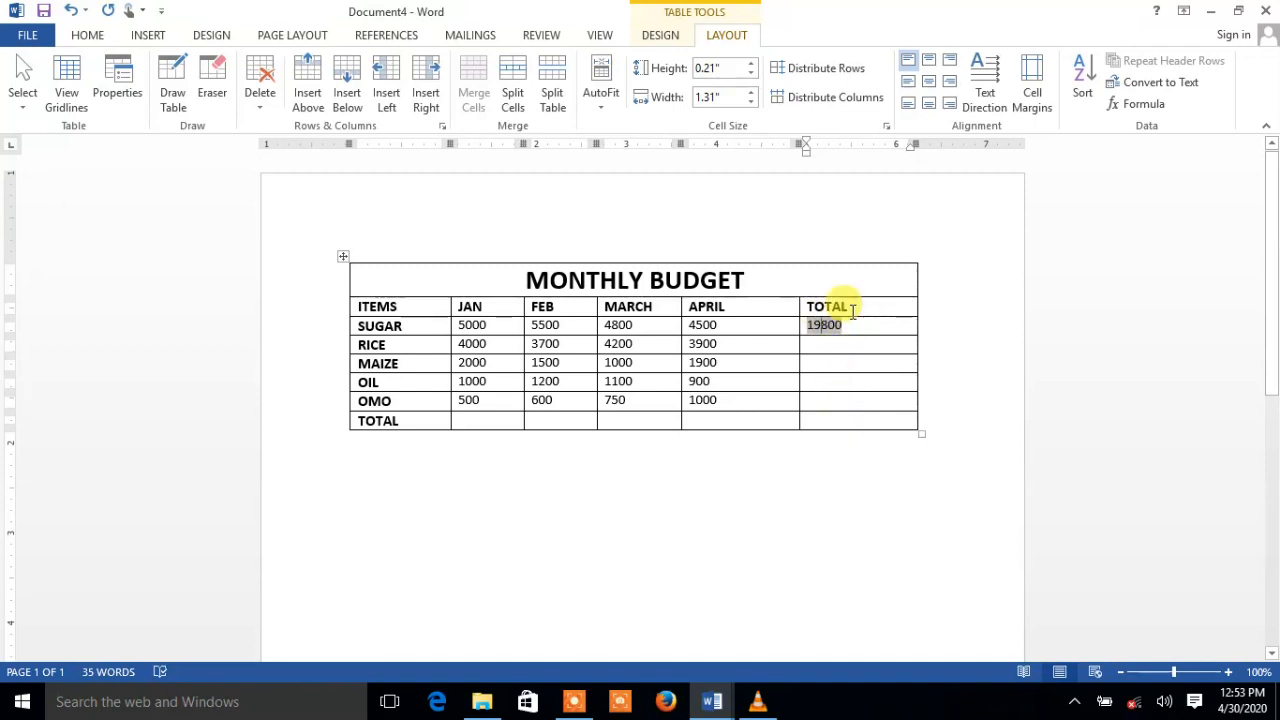
# Copy the SUGAR total field showing 19800
pyautogui.moveTo(852, 327); pyautogui.dragTo(803, 331)
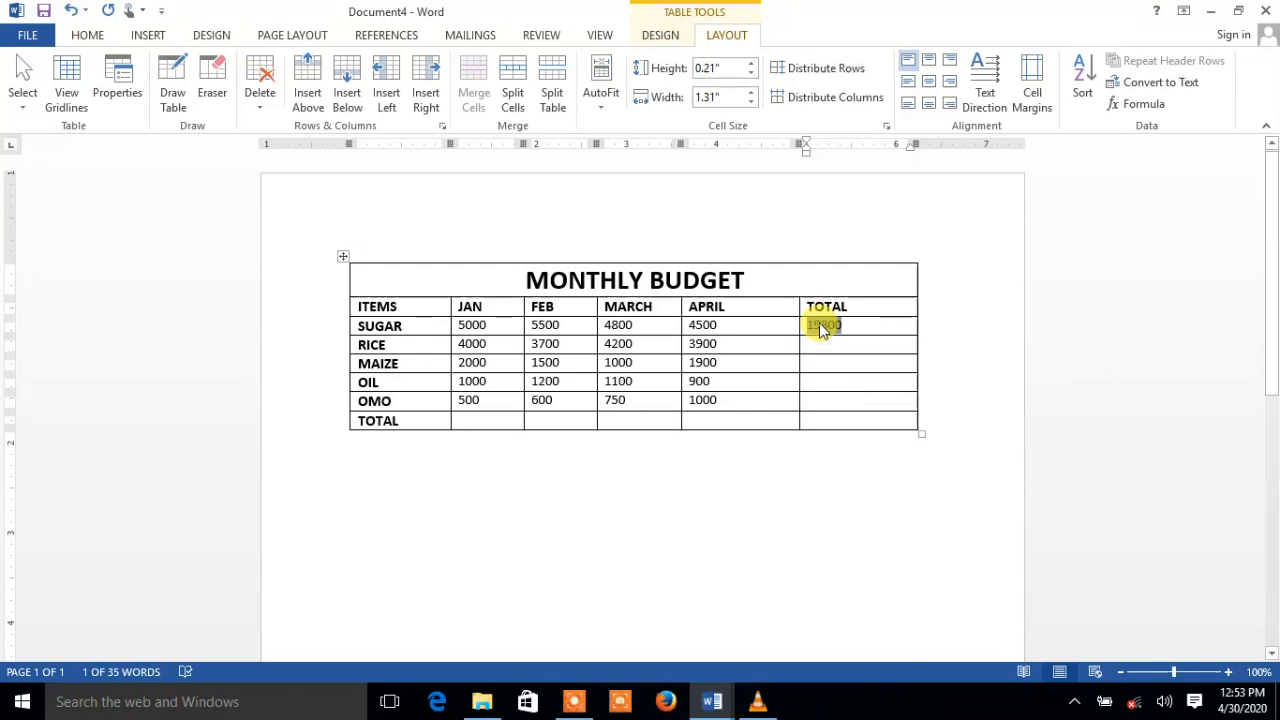
pyautogui.click(830, 326)
pyautogui.moveTo(838, 326); pyautogui.dragTo(805, 327)
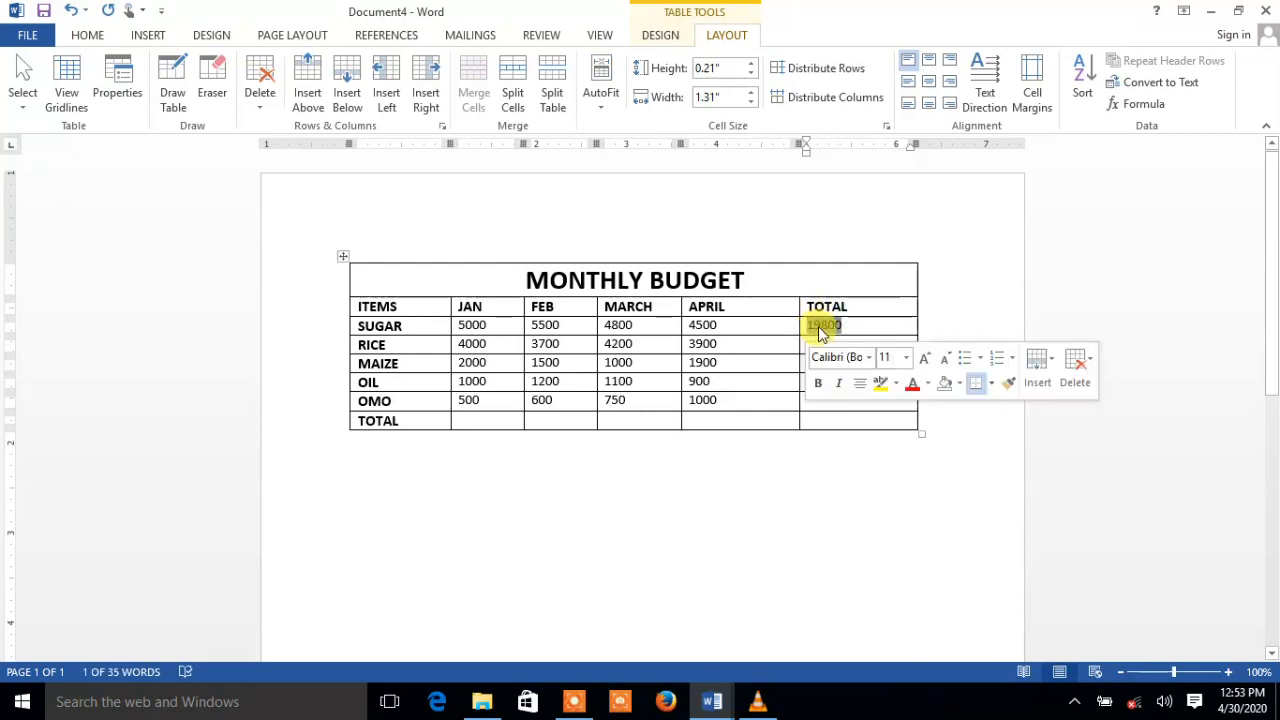
pyautogui.rightClick(822, 331)
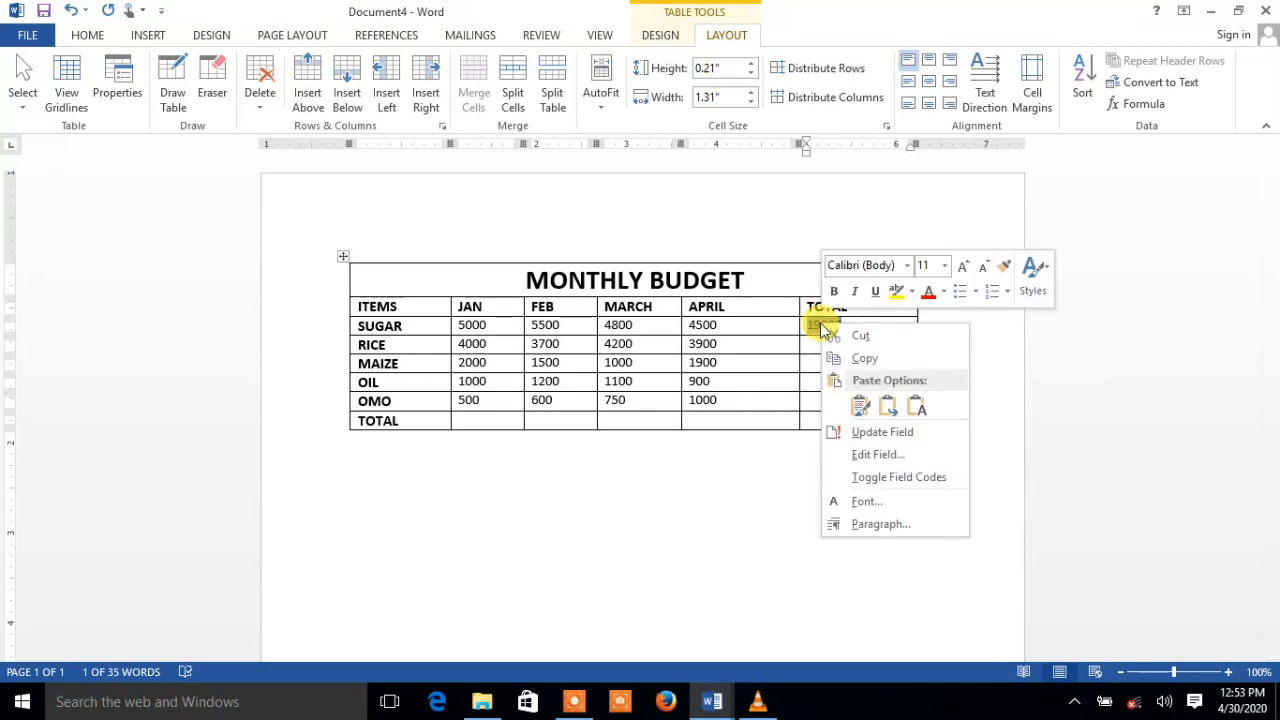
pyautogui.click(863, 358)
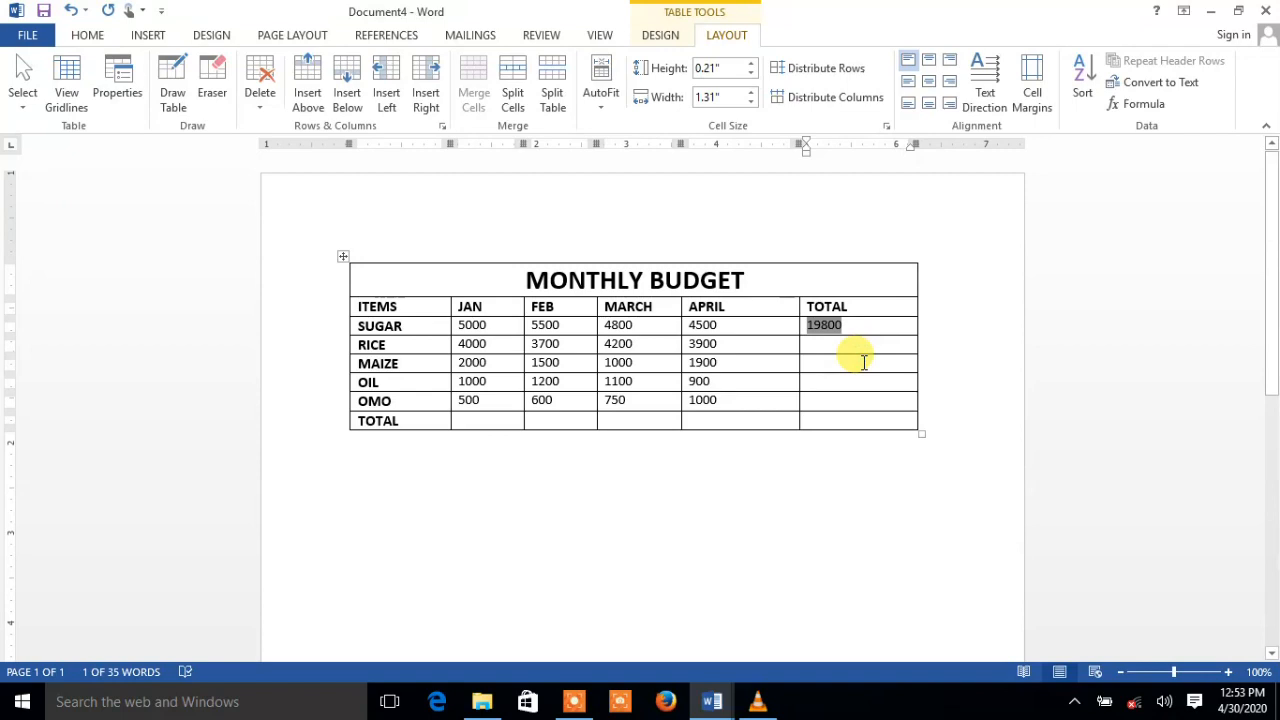
# Paste the total formula into the empty RICE to OMO TOTAL cells
pyautogui.moveTo(829, 346); pyautogui.dragTo(845, 399)
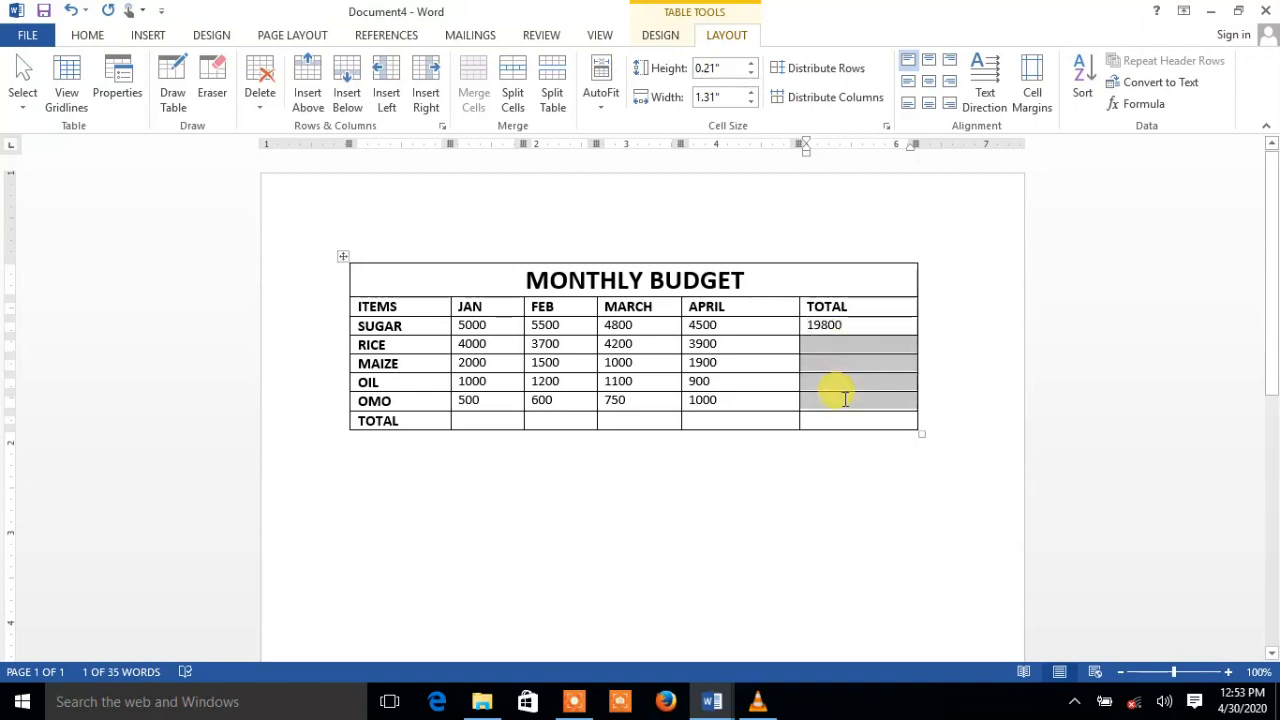
pyautogui.rightClick(818, 348)
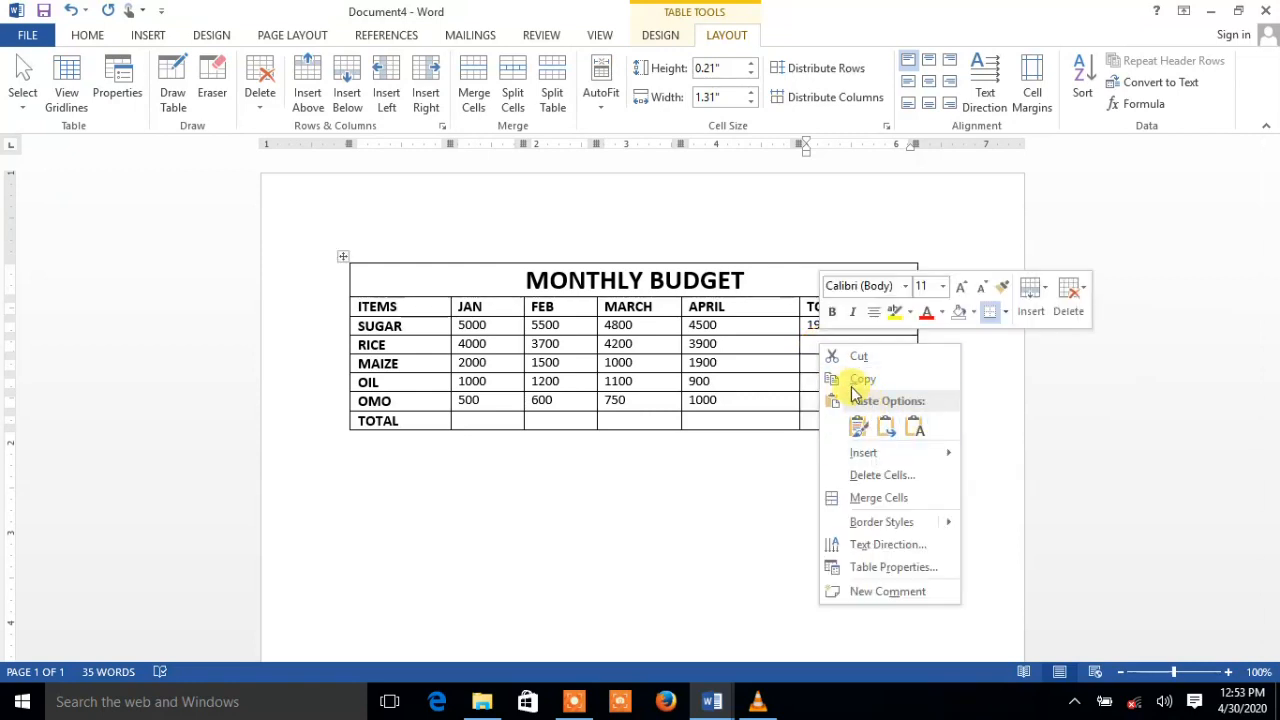
pyautogui.click(889, 426)
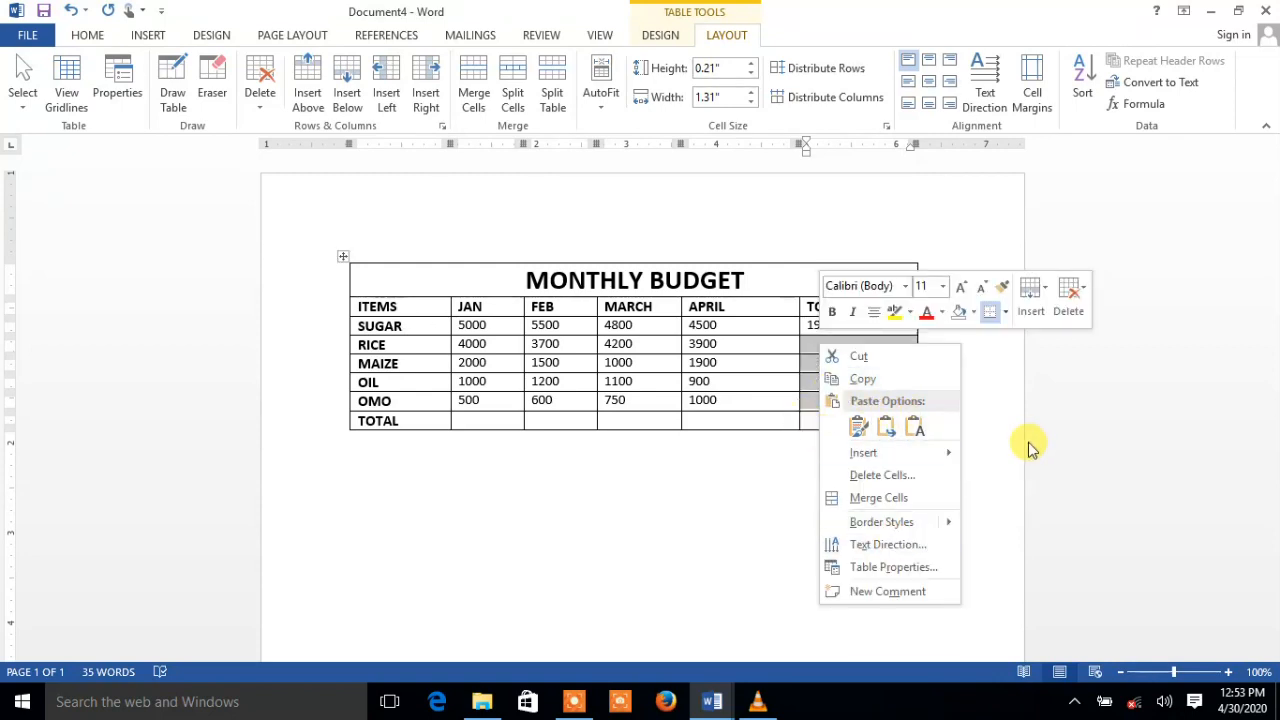
pyautogui.press('Escape')
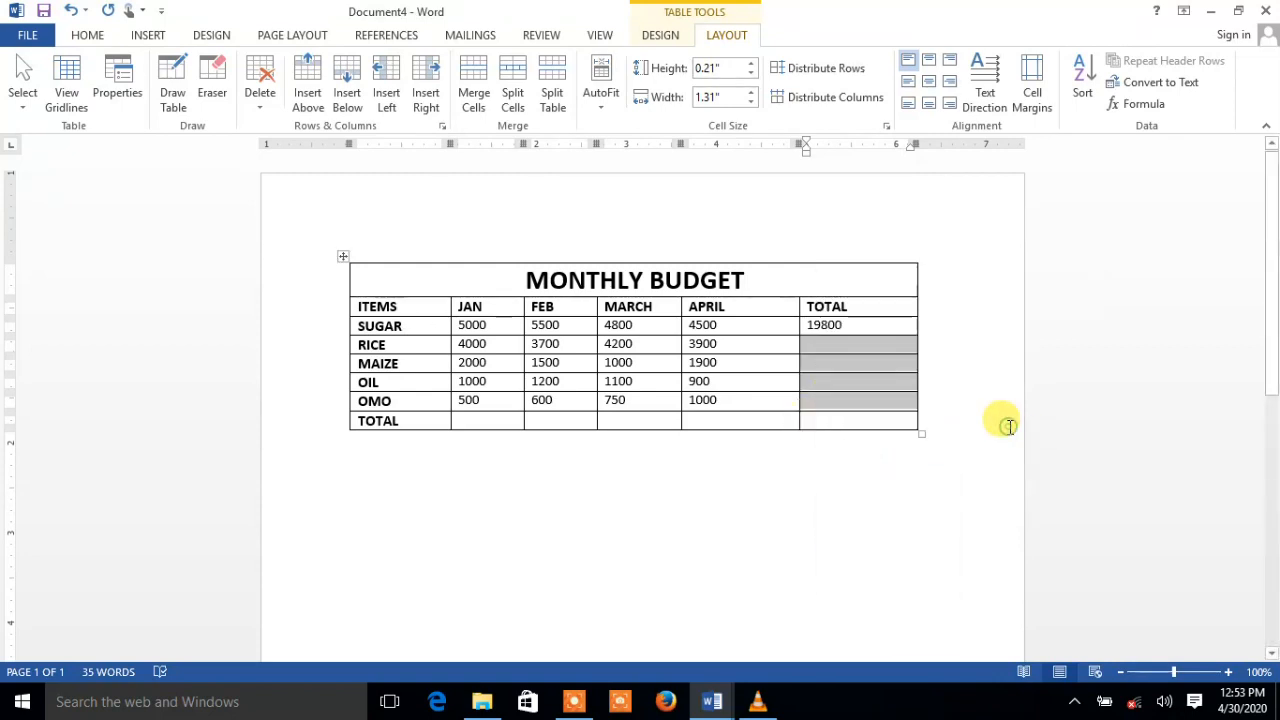
pyautogui.click(849, 347)
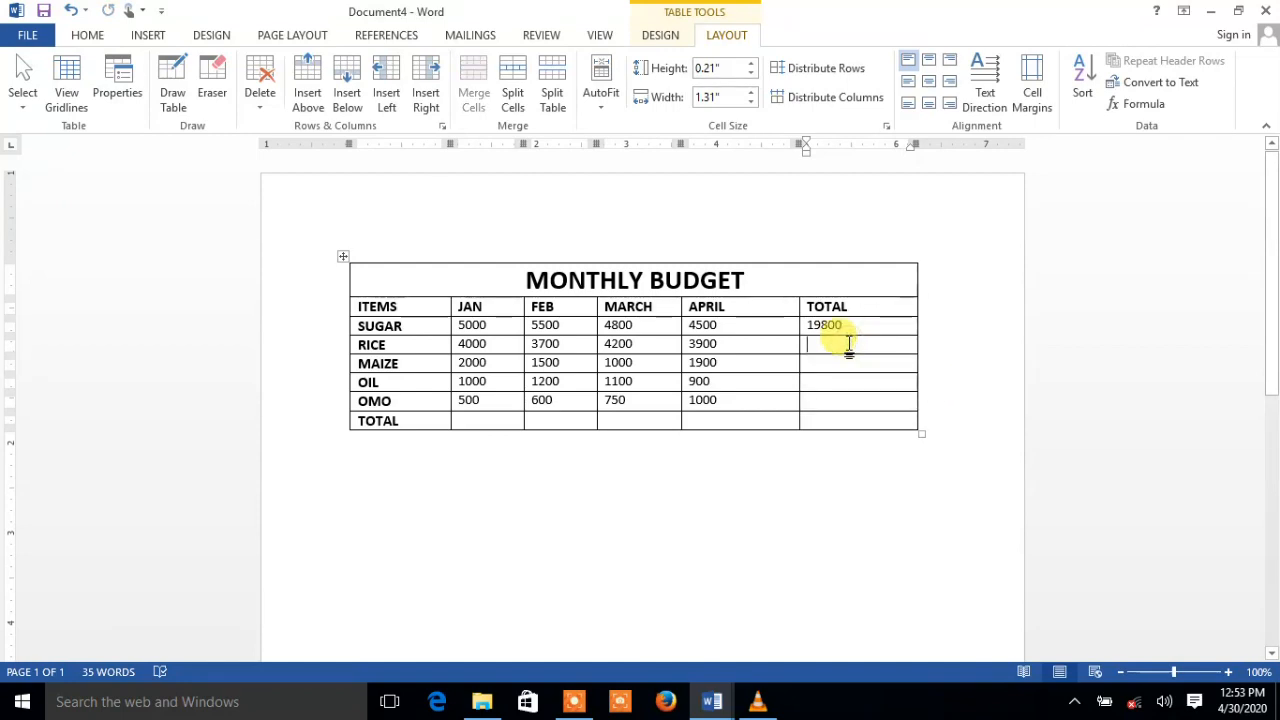
pyautogui.moveTo(848, 345); pyautogui.dragTo(847, 400)
pyautogui.rightClick(848, 345)
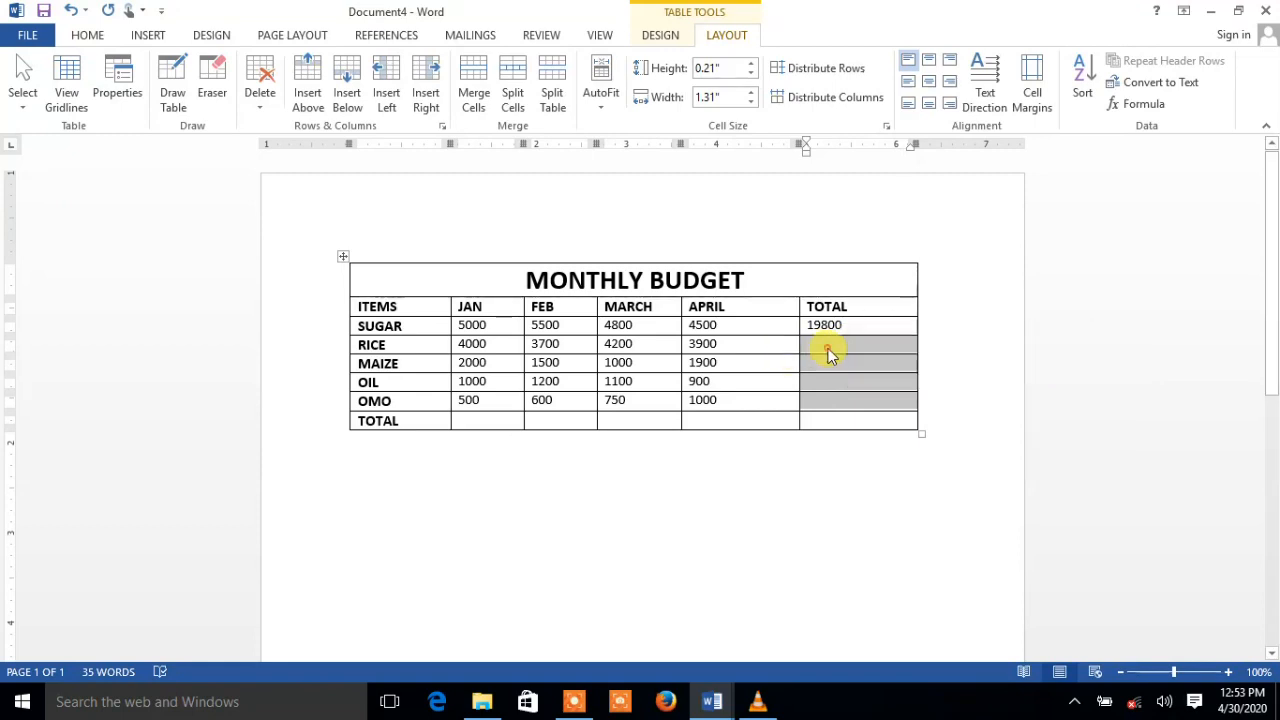
pyautogui.rightClick(828, 350)
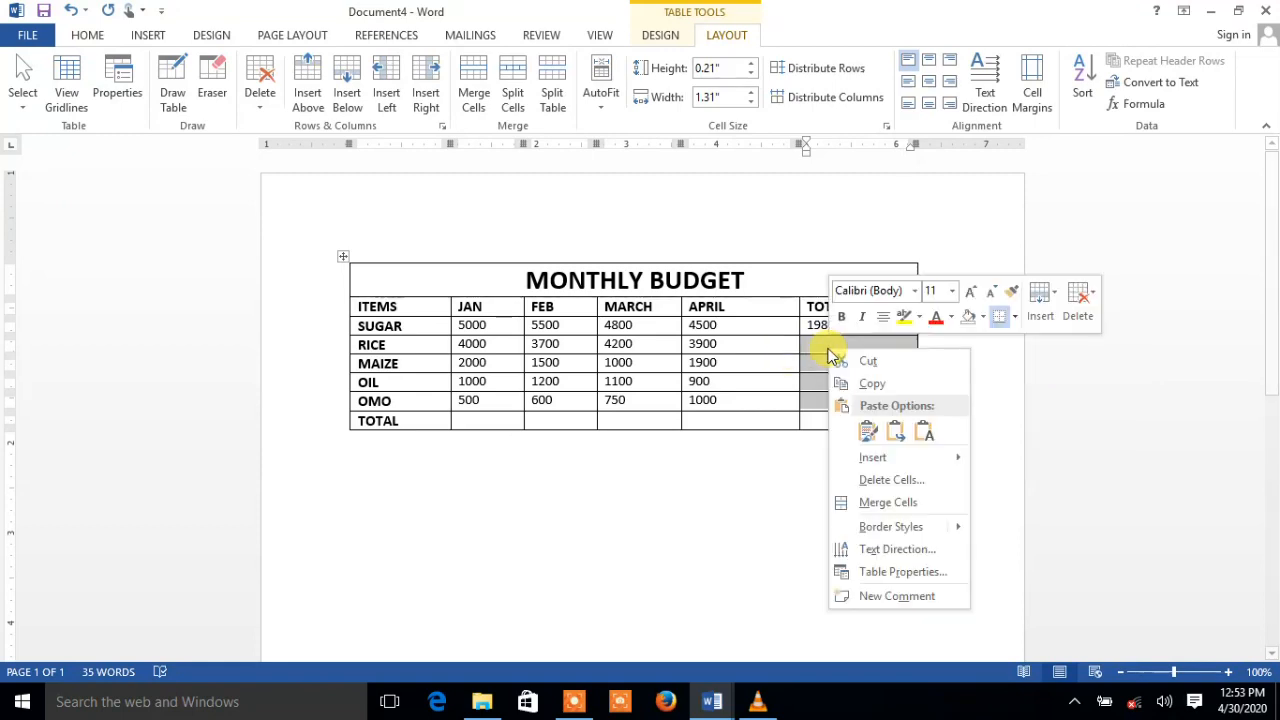
pyautogui.click(868, 428)
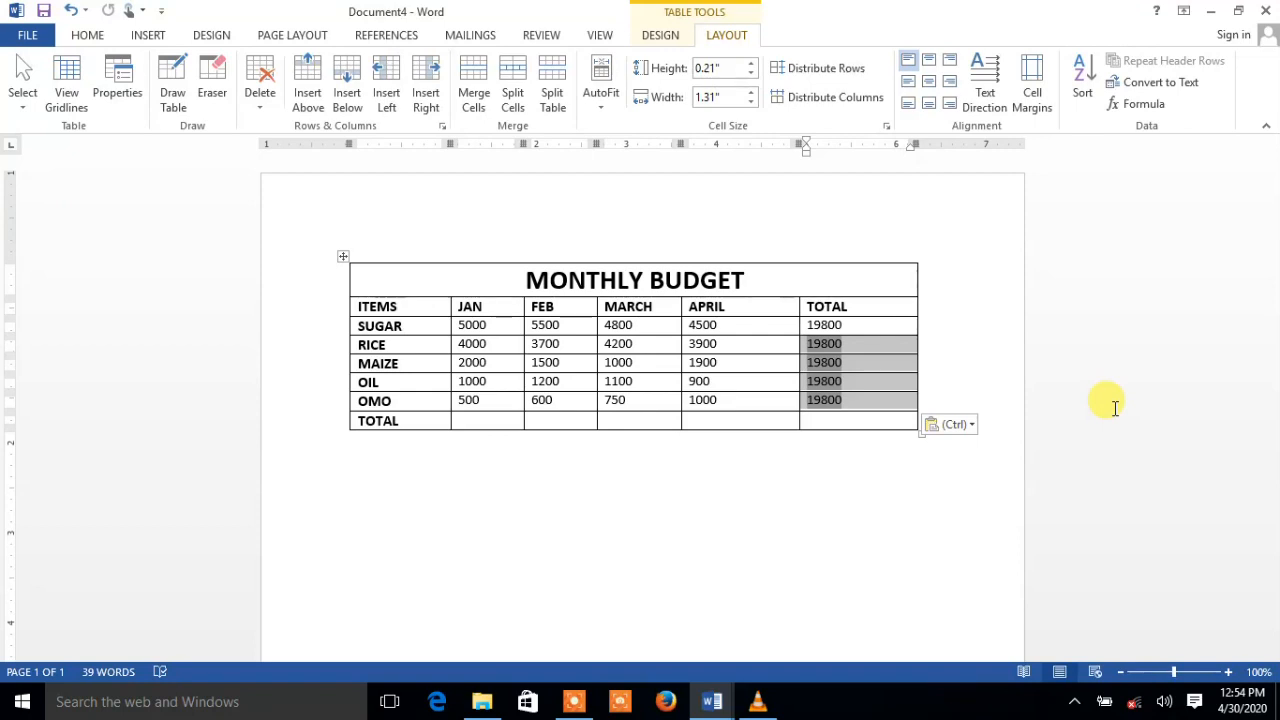
# Recalculate the pasted totals: RICE 15800, MAIZE 6400, OIL 4200, OMO 2850
pyautogui.click(853, 382)
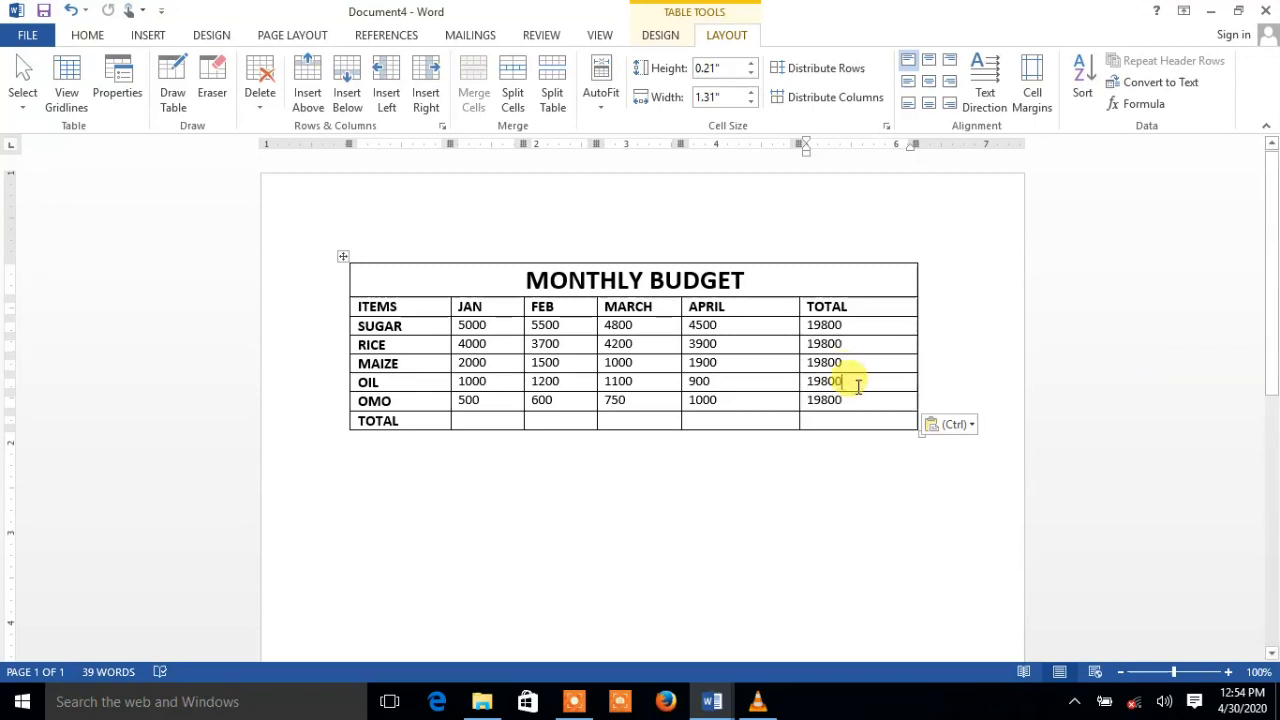
pyautogui.moveTo(831, 401); pyautogui.dragTo(818, 348)
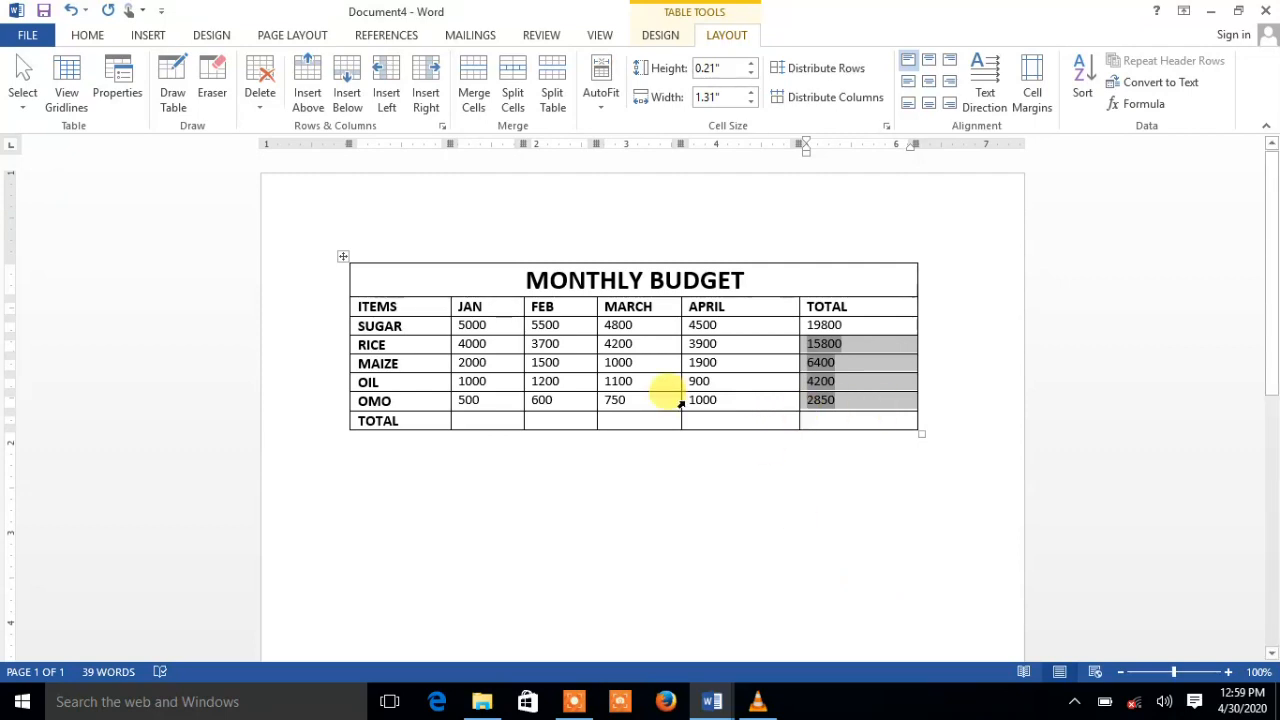
pyautogui.click(504, 422)
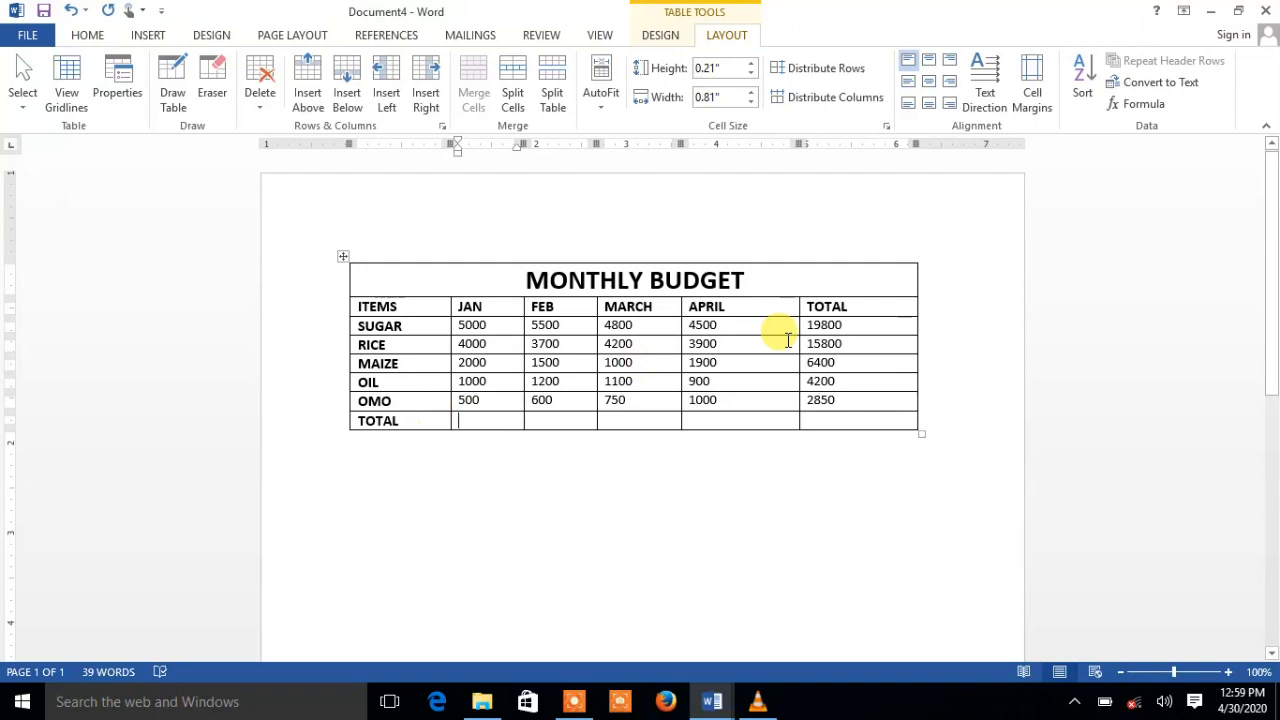
# Add a =SUM(ABOVE) formula for the JAN total (12500) and copy it
pyautogui.click(1110, 105)
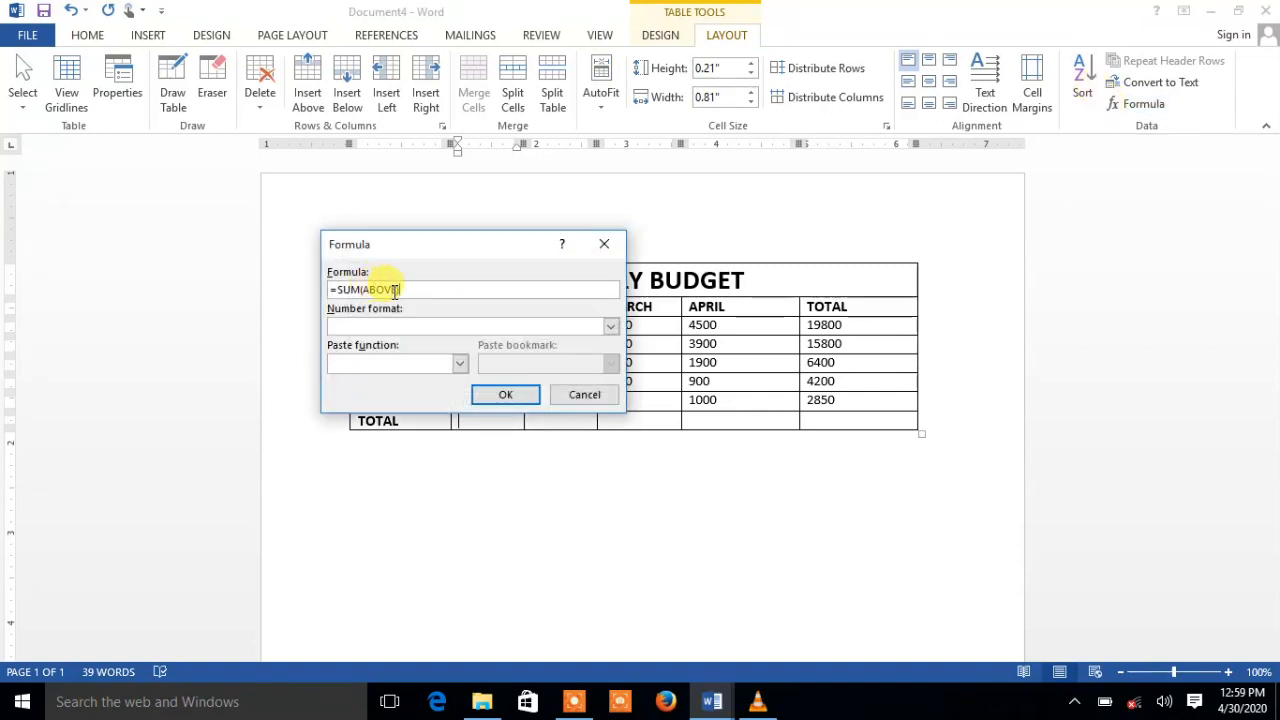
pyautogui.click(500, 396)
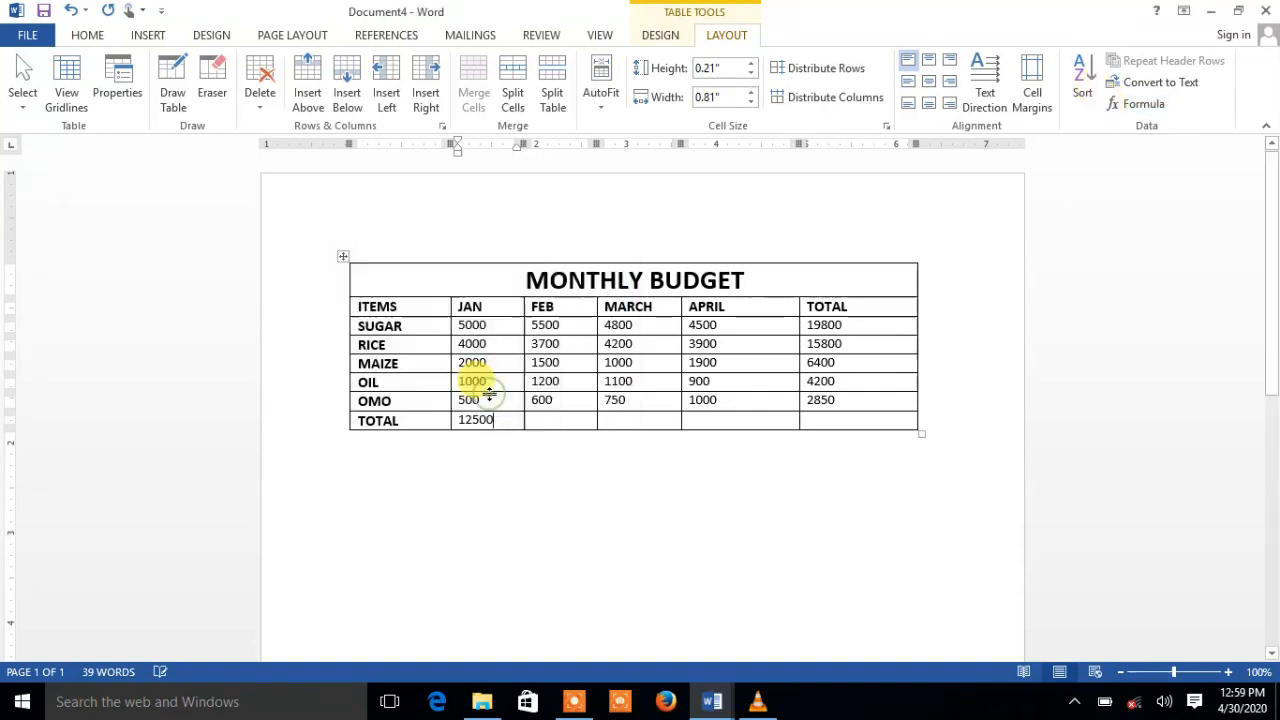
pyautogui.click(474, 421)
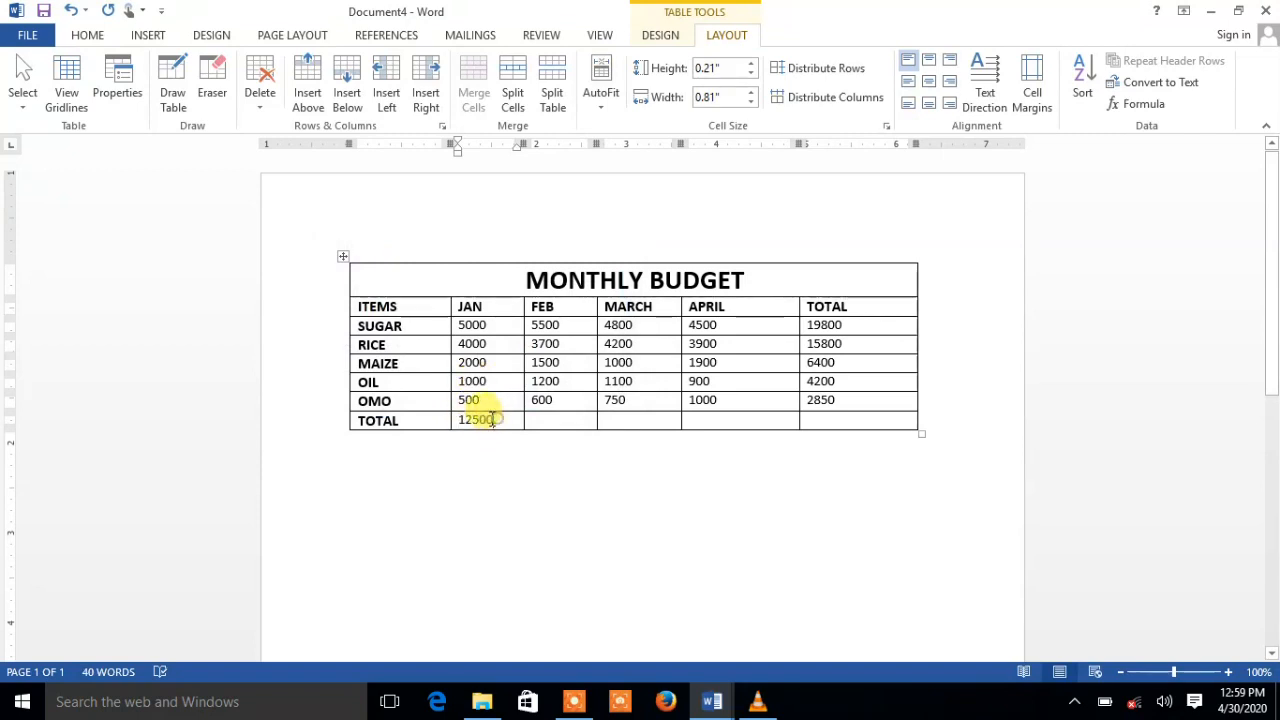
pyautogui.moveTo(492, 418); pyautogui.dragTo(459, 419)
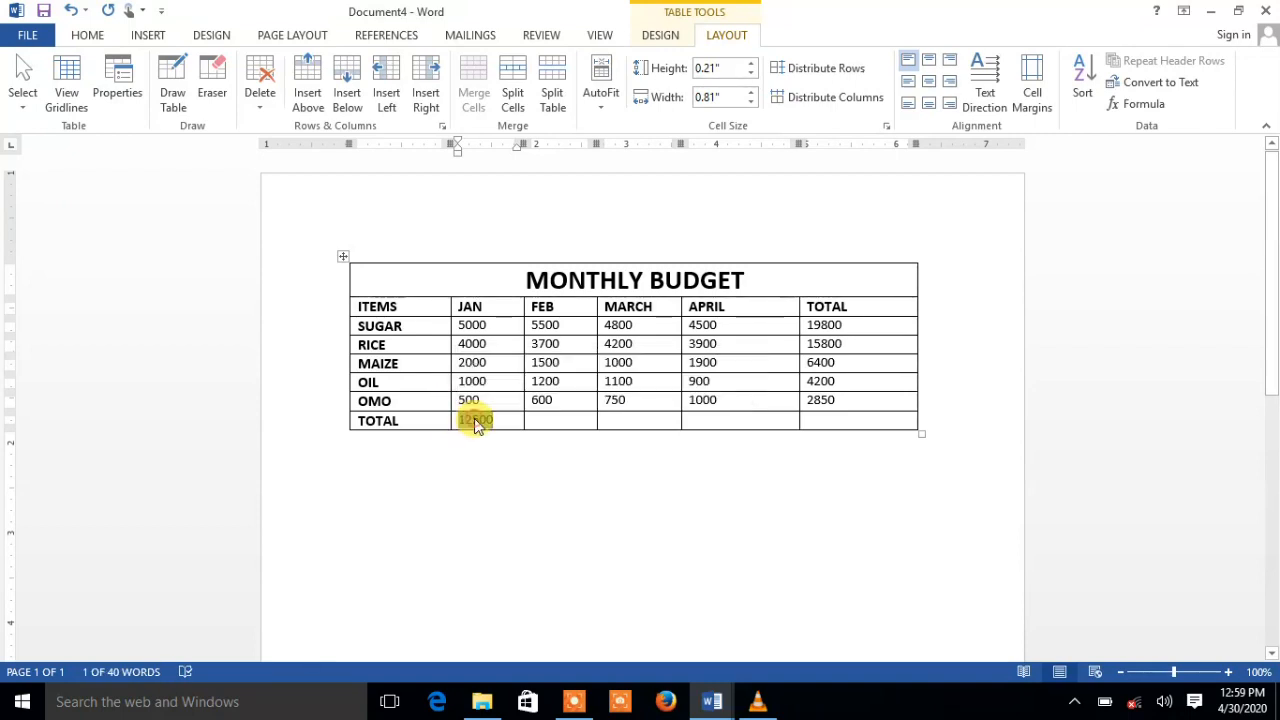
pyautogui.rightClick(476, 423)
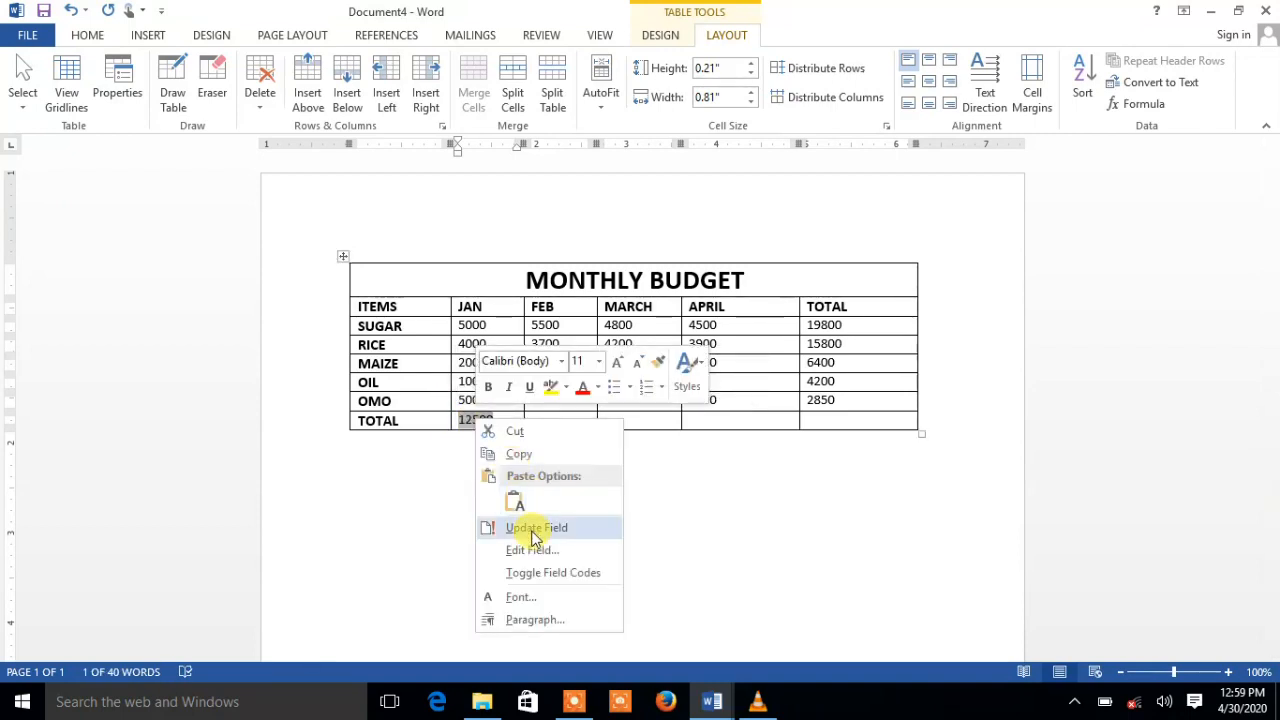
pyautogui.click(513, 459)
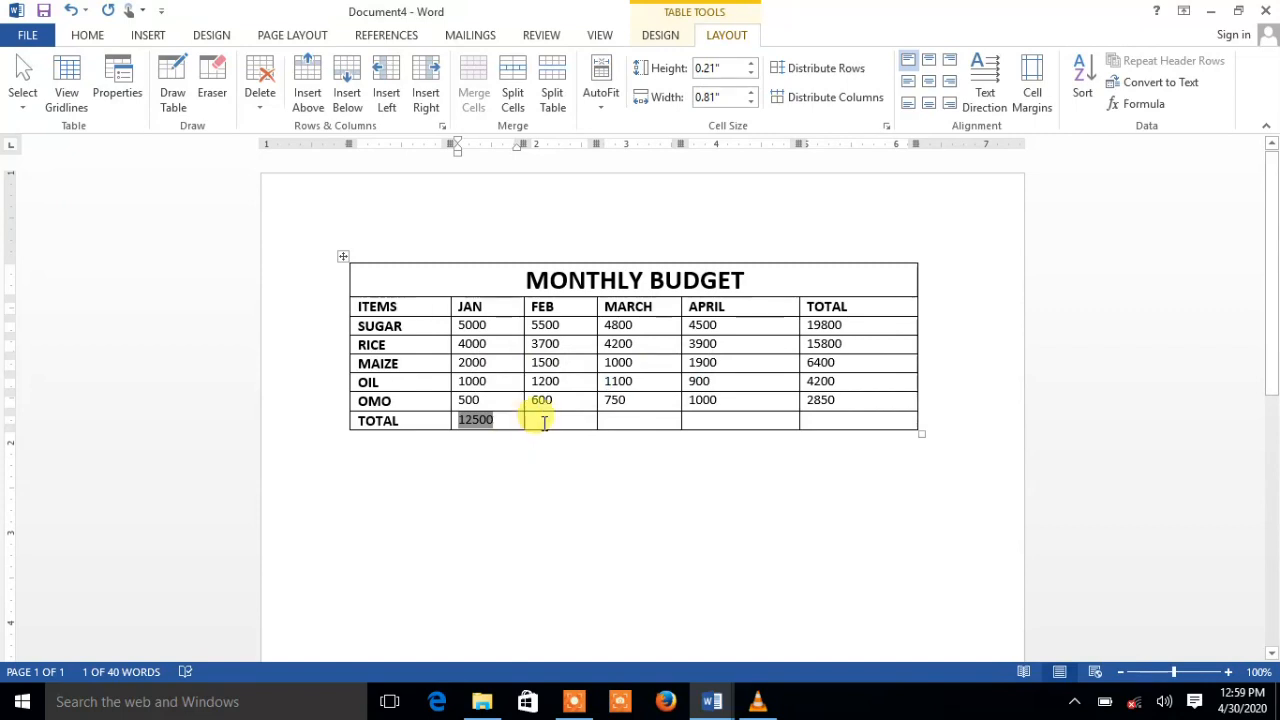
# Paste the formula into FEB–APRIL totals and update with F9: 12500, 11850, 12200
pyautogui.moveTo(544, 422); pyautogui.dragTo(768, 413)
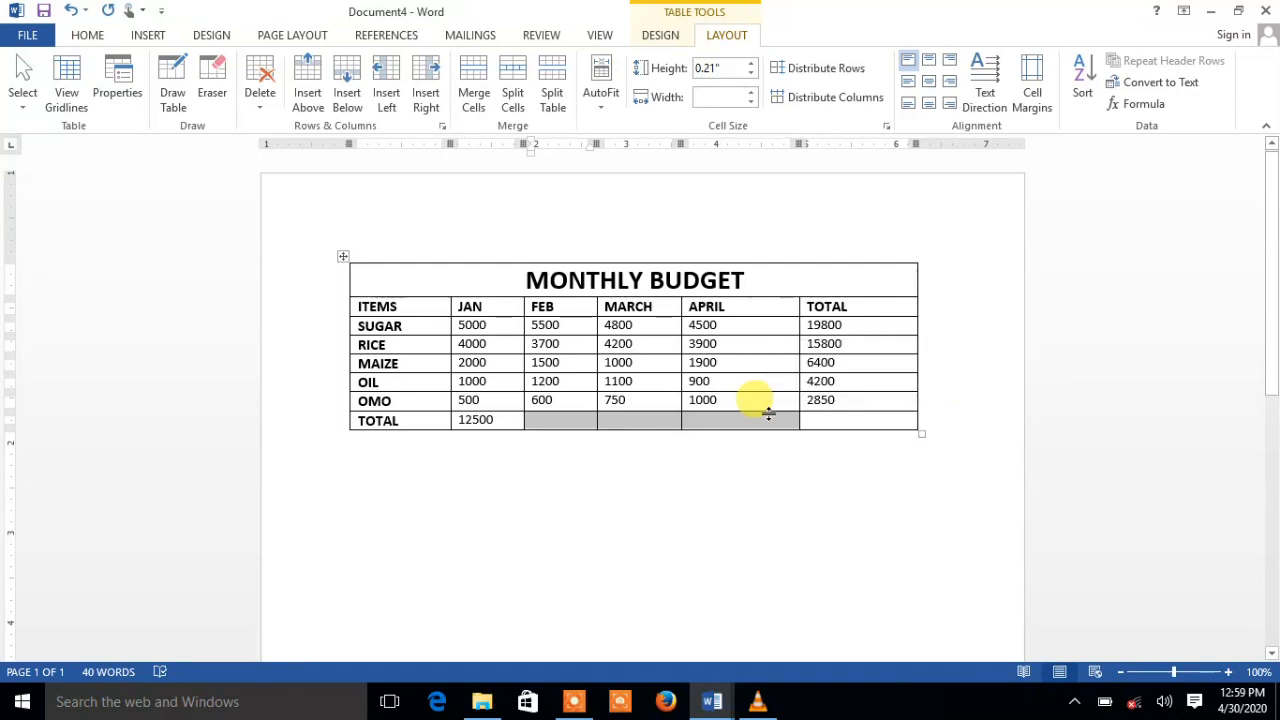
pyautogui.hotkey('ctrl', 'v')
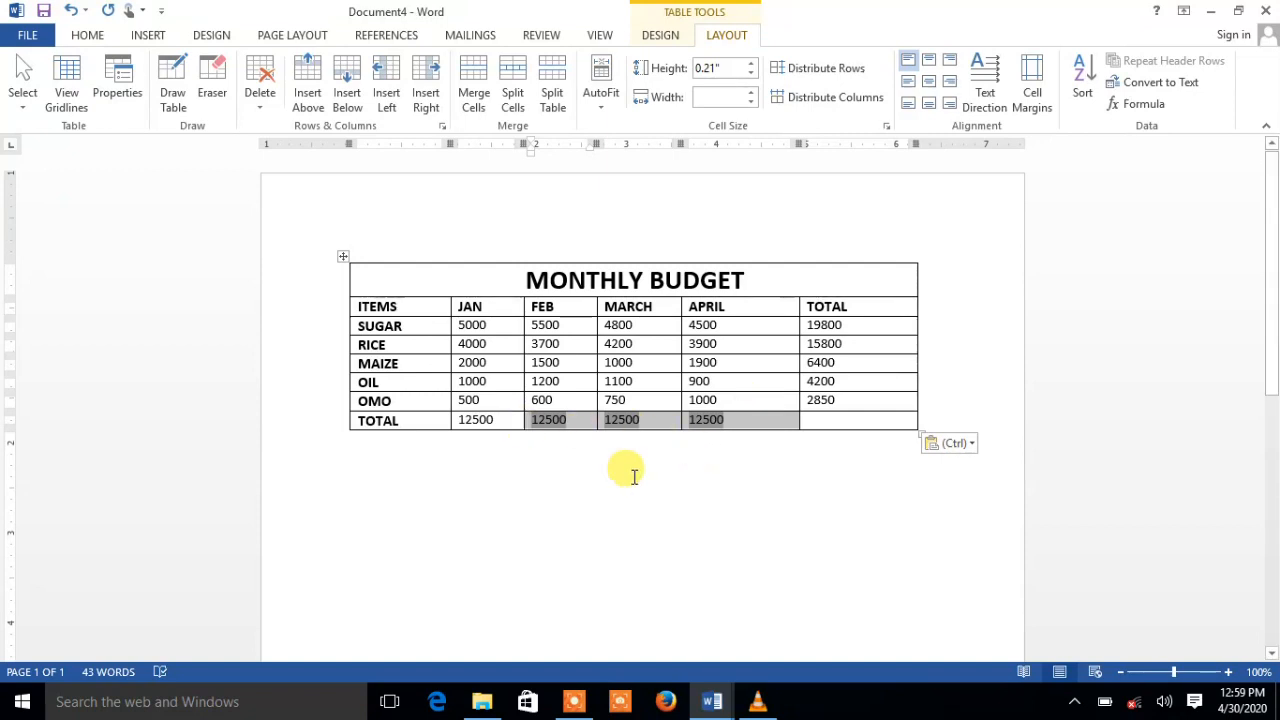
pyautogui.click(647, 522)
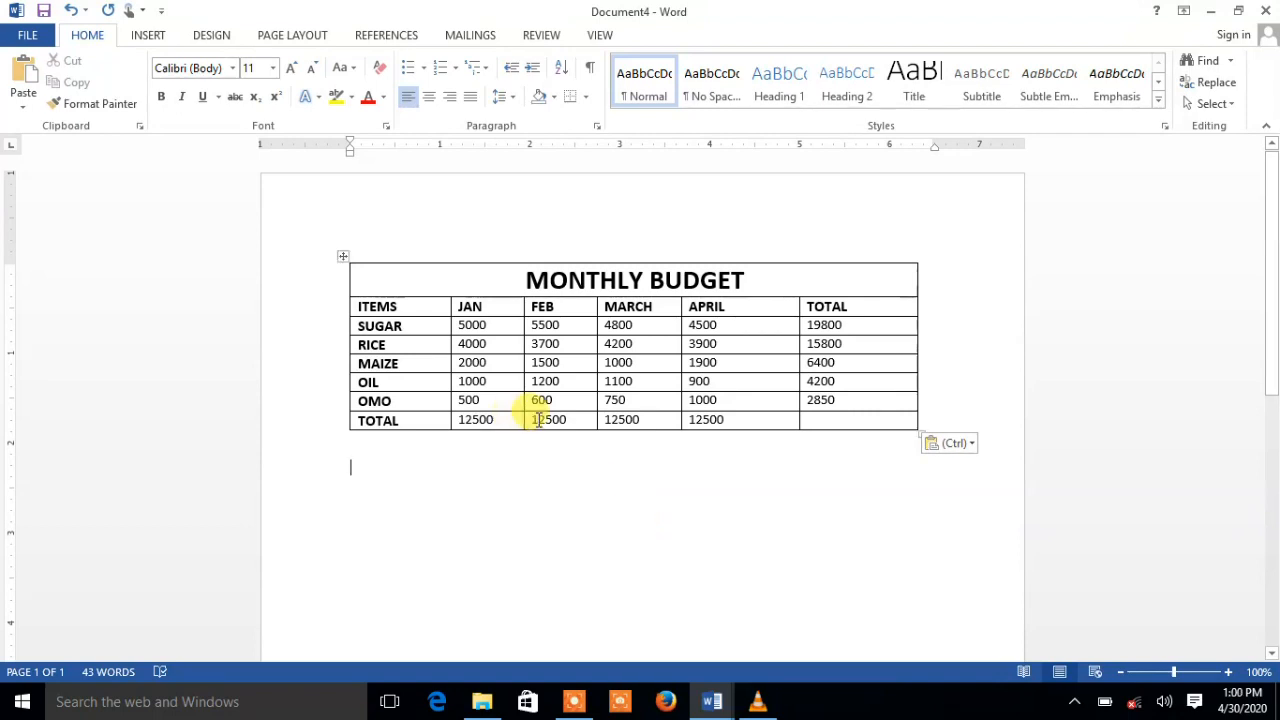
pyautogui.moveTo(538, 420); pyautogui.dragTo(748, 420)
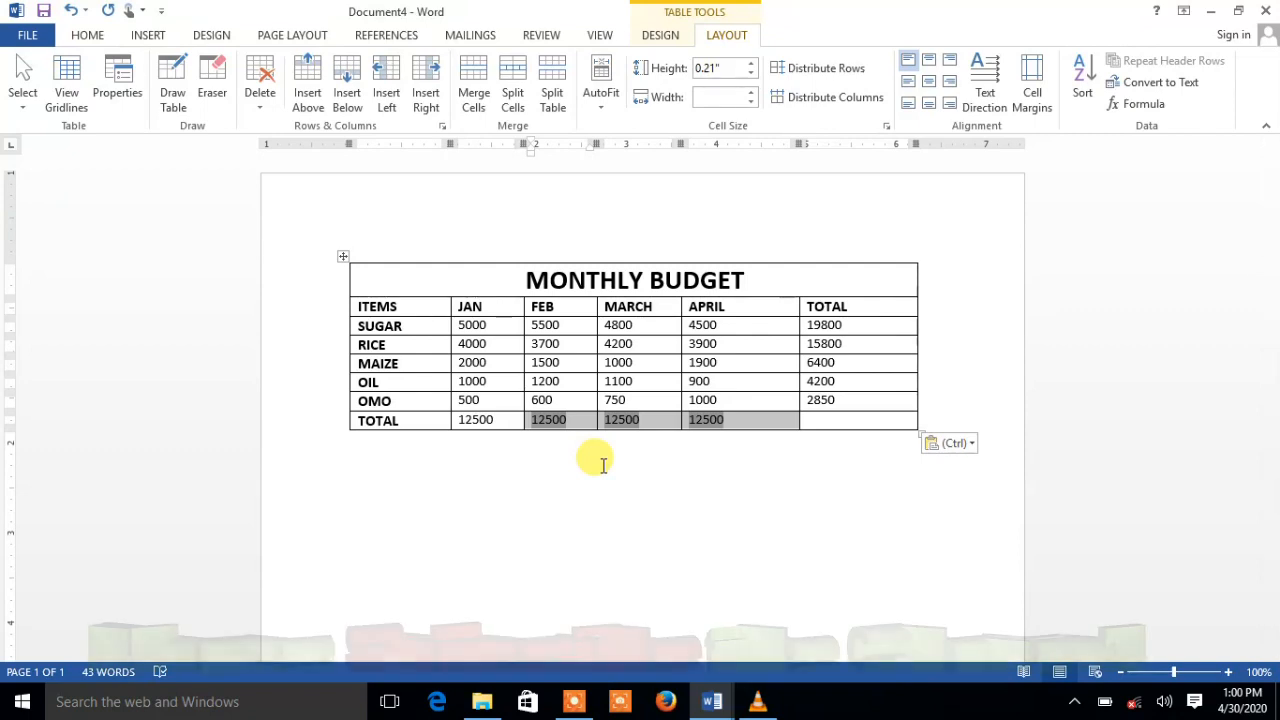
pyautogui.press('F9')
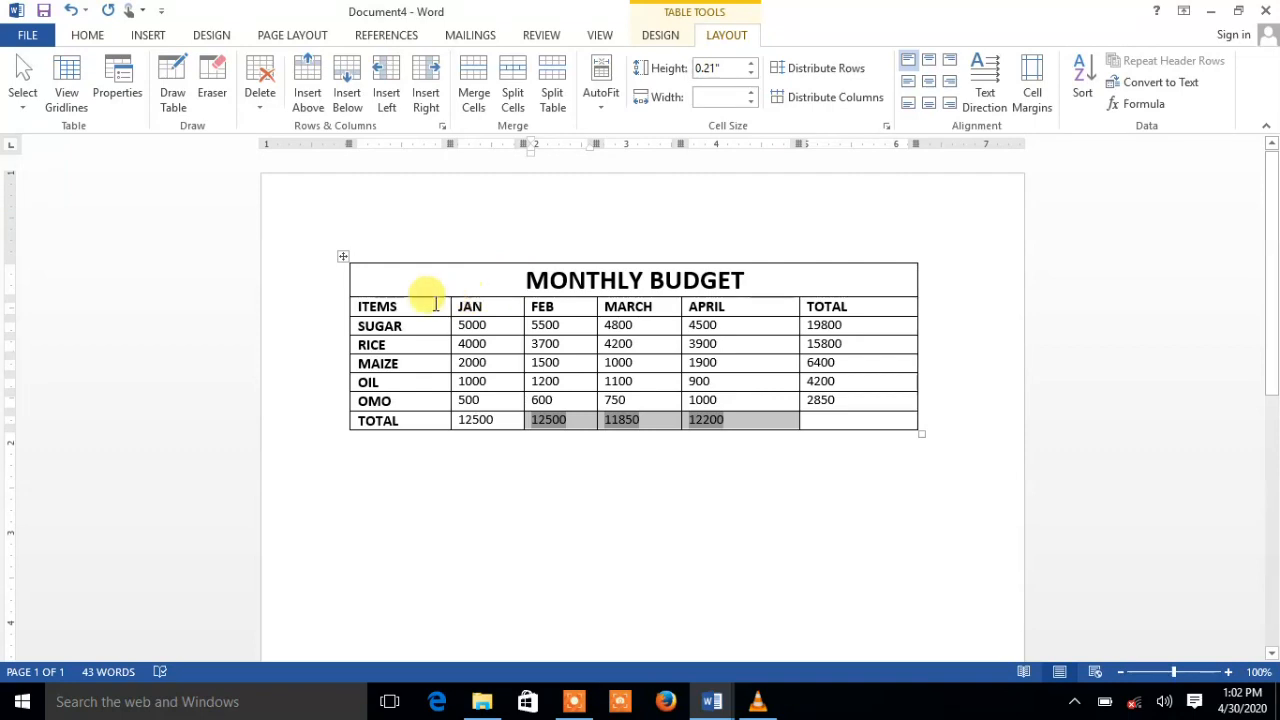
pyautogui.click(400, 308)
# Rotate the ITEMS to TOTAL header text to run vertically top-to-bottom
pyautogui.moveTo(555, 300); pyautogui.dragTo(829, 306)
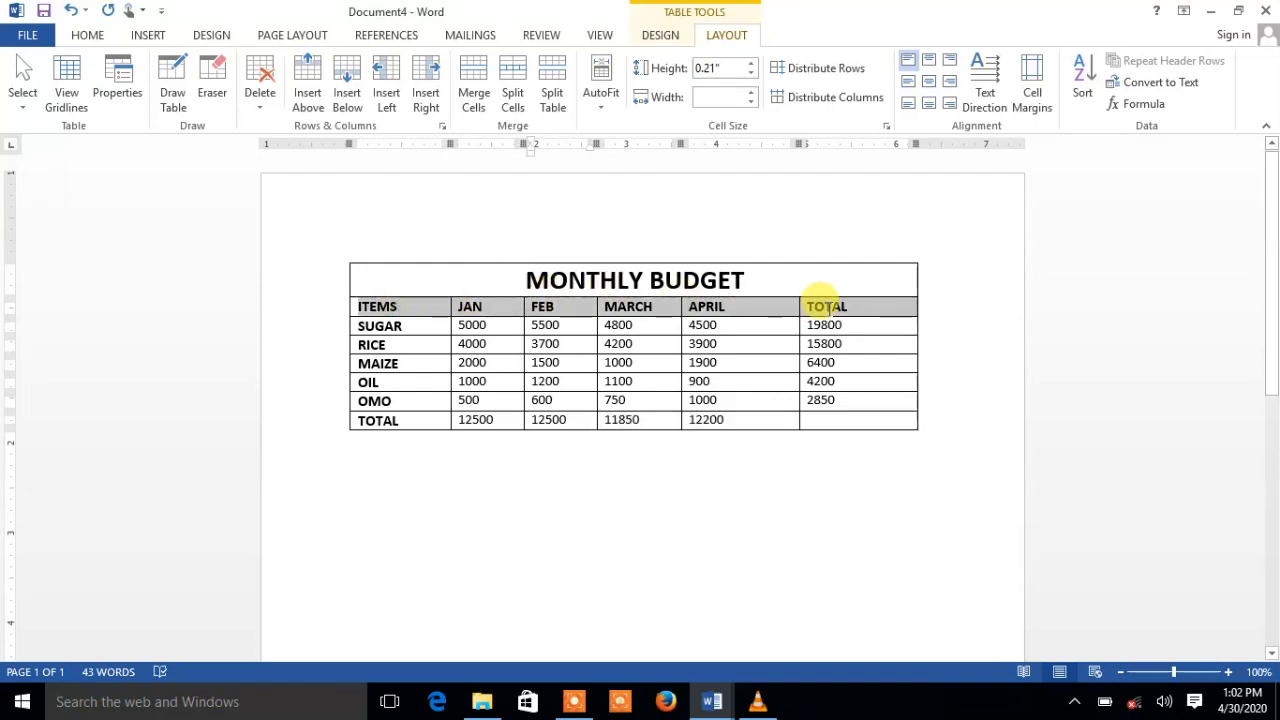
pyautogui.click(985, 75)
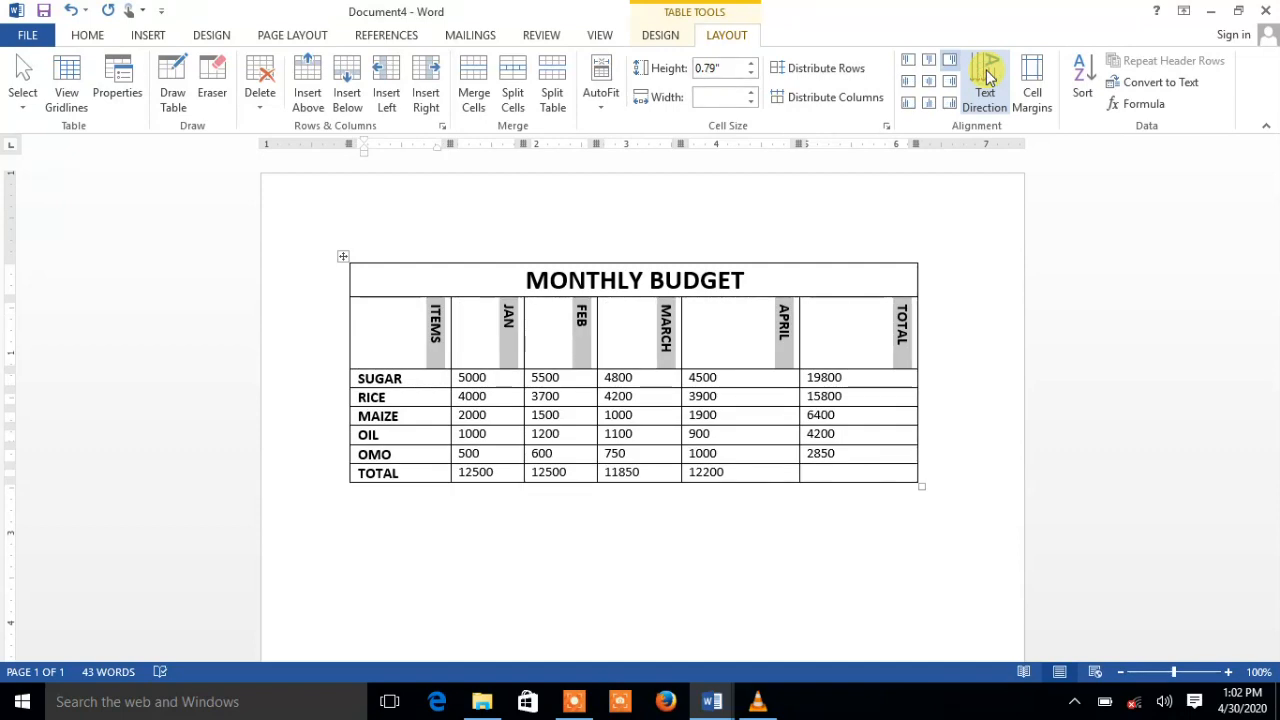
pyautogui.click(985, 76)
pyautogui.click(985, 76)
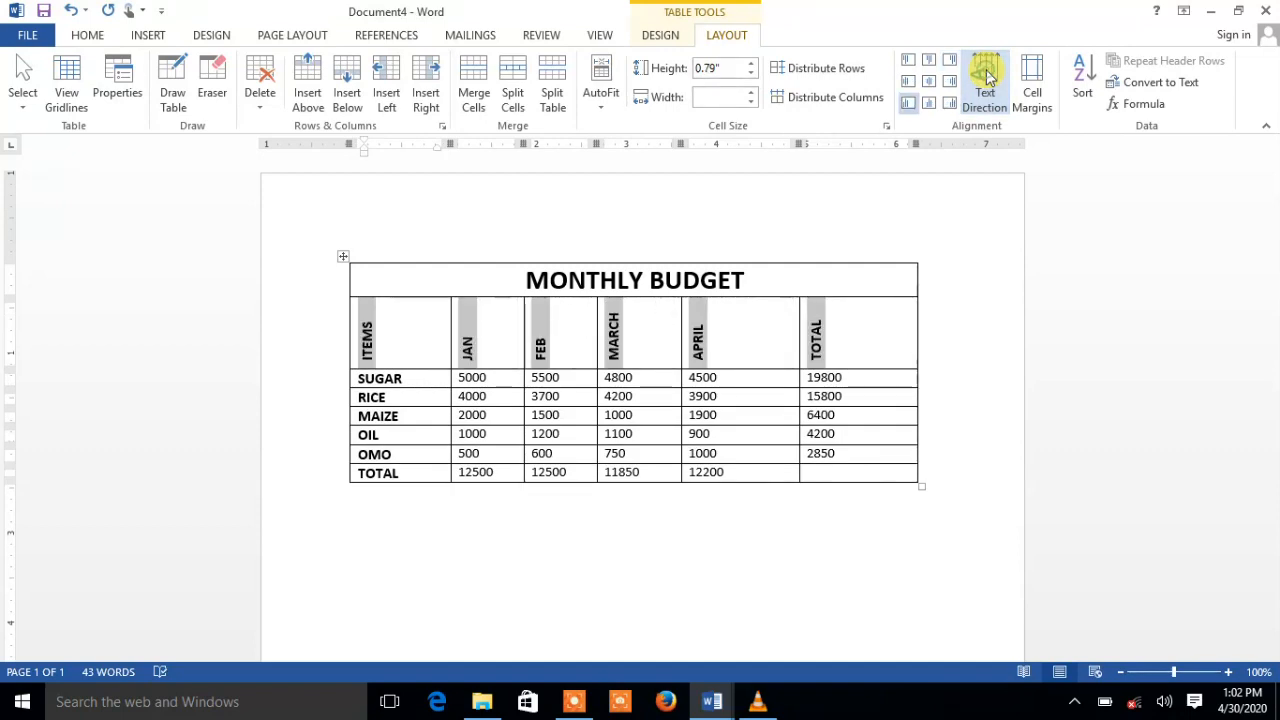
pyautogui.click(985, 76)
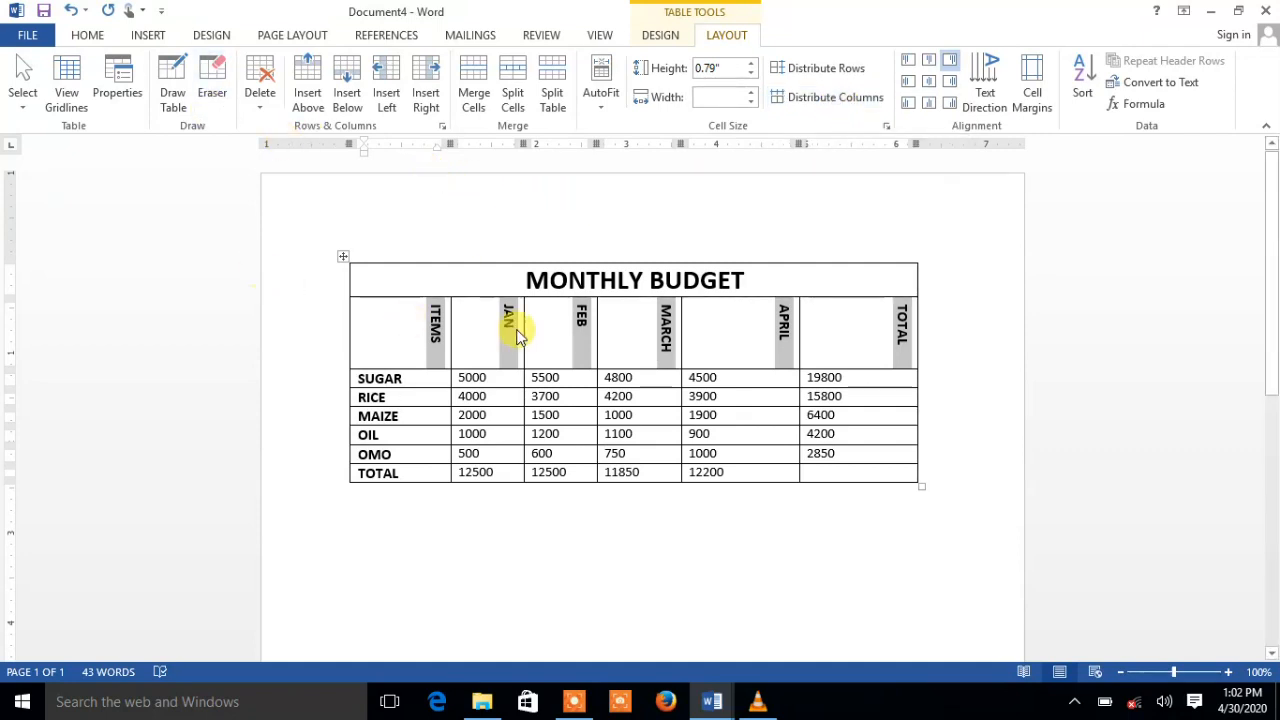
pyautogui.click(383, 279)
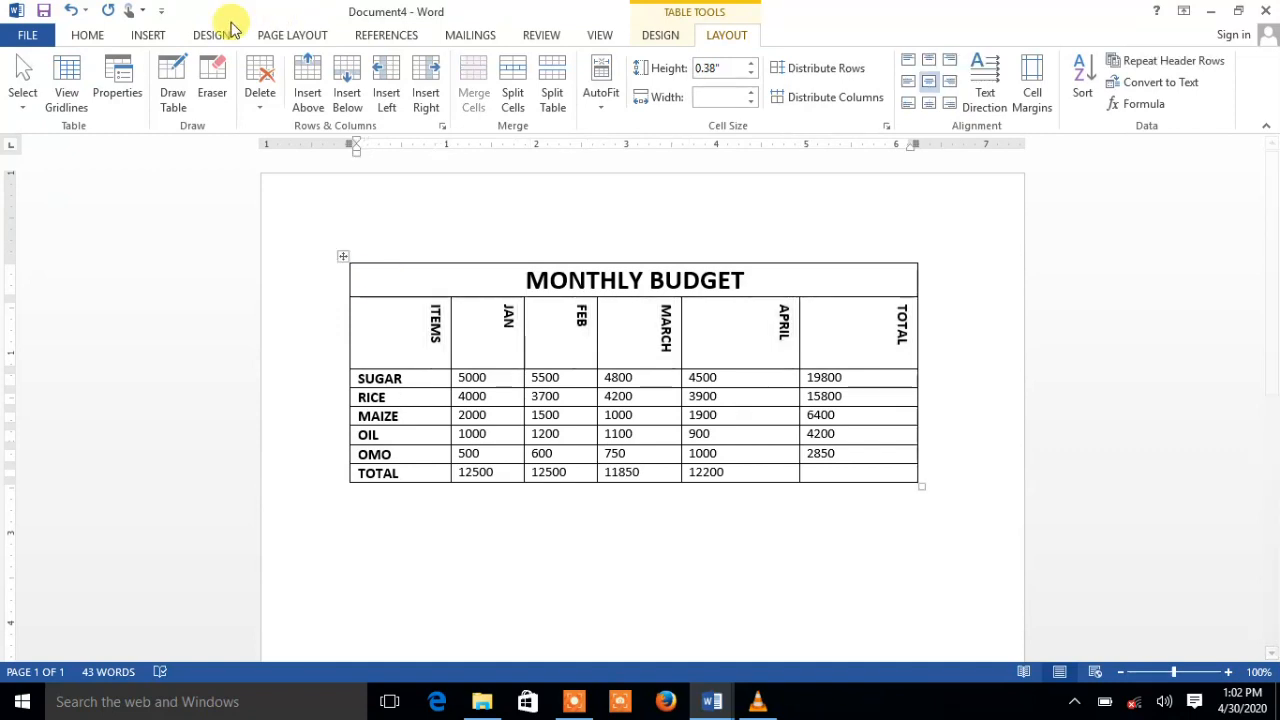
pyautogui.click(672, 35)
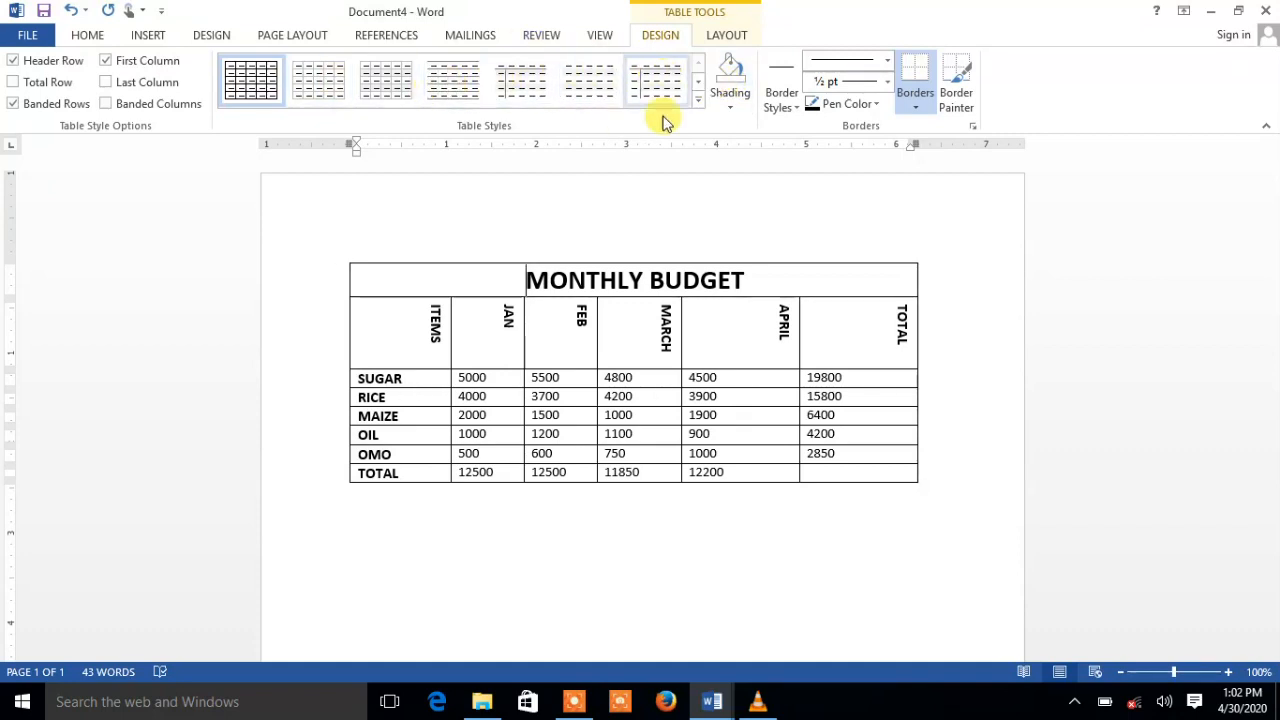
# Select the whole budget table and give it light gold shading
pyautogui.click(732, 110)
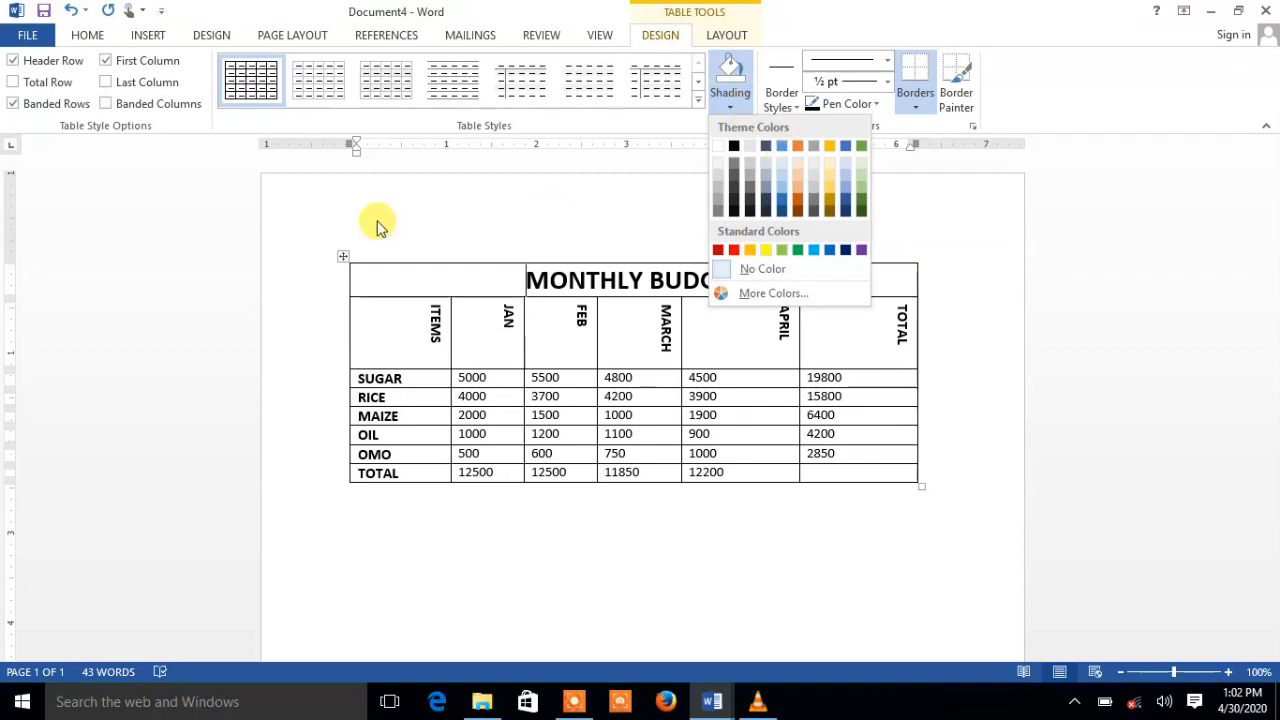
pyautogui.click(340, 257)
pyautogui.click(346, 256)
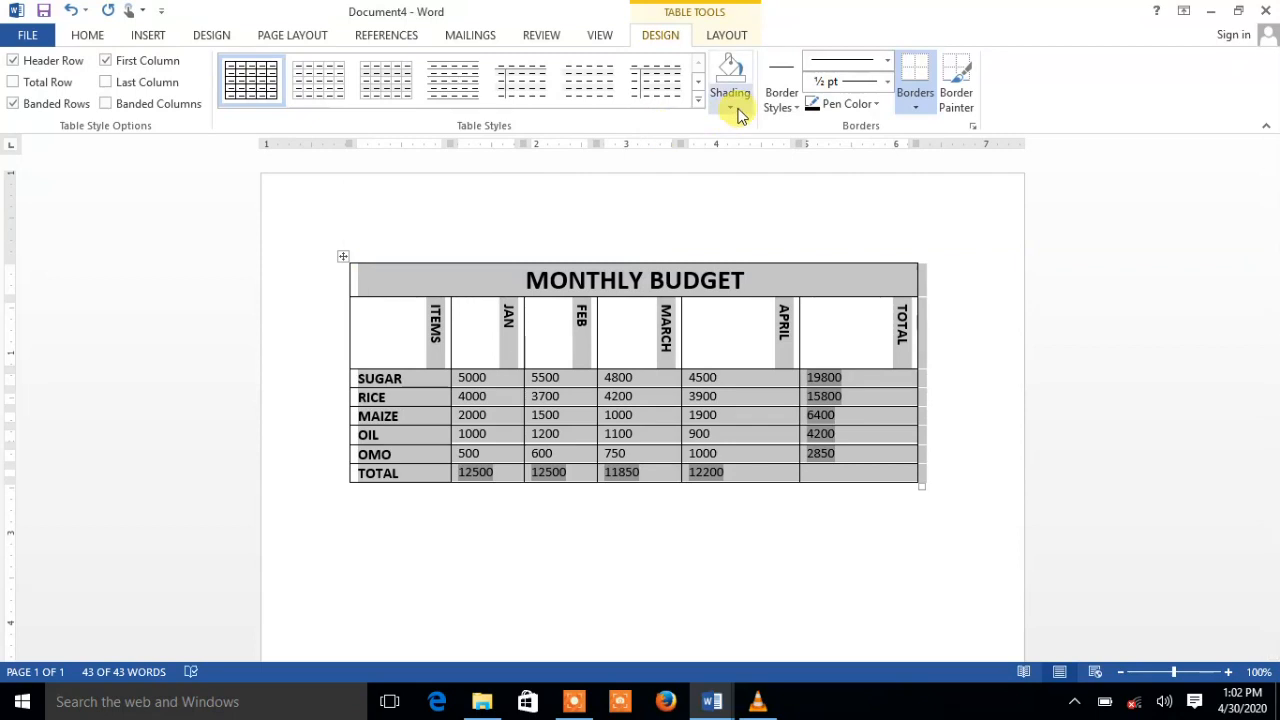
pyautogui.click(736, 110)
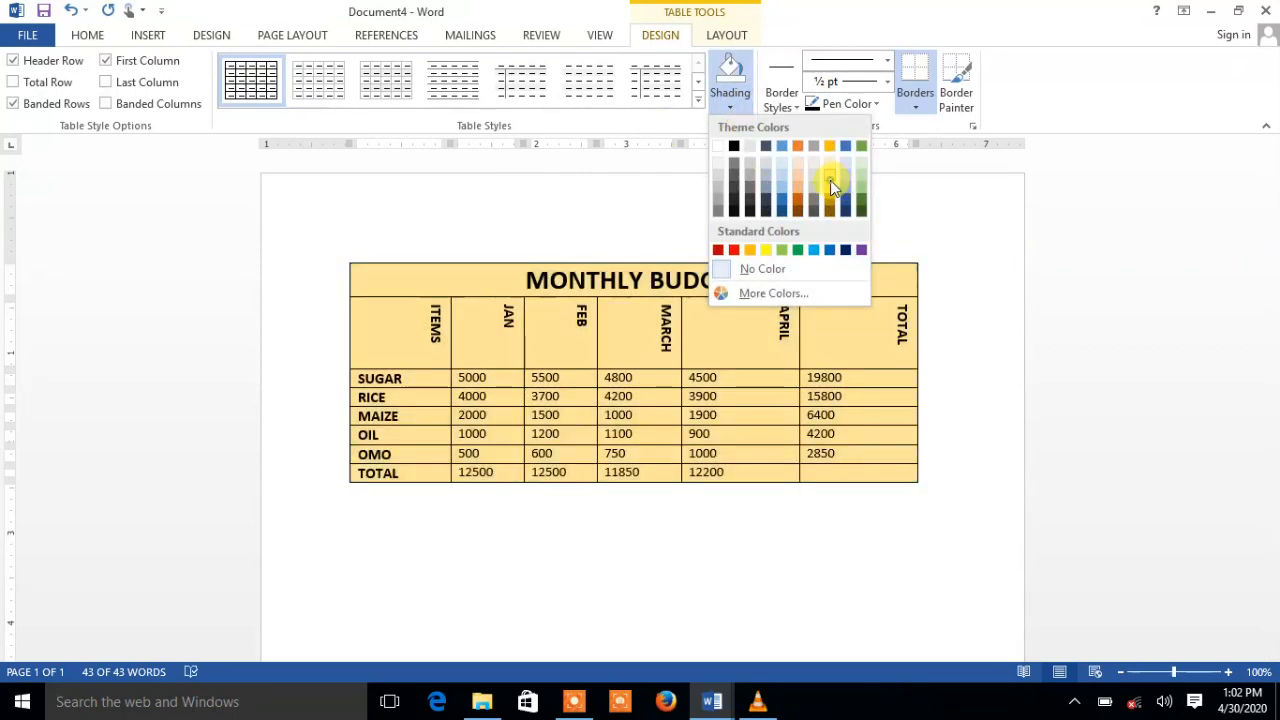
pyautogui.click(830, 180)
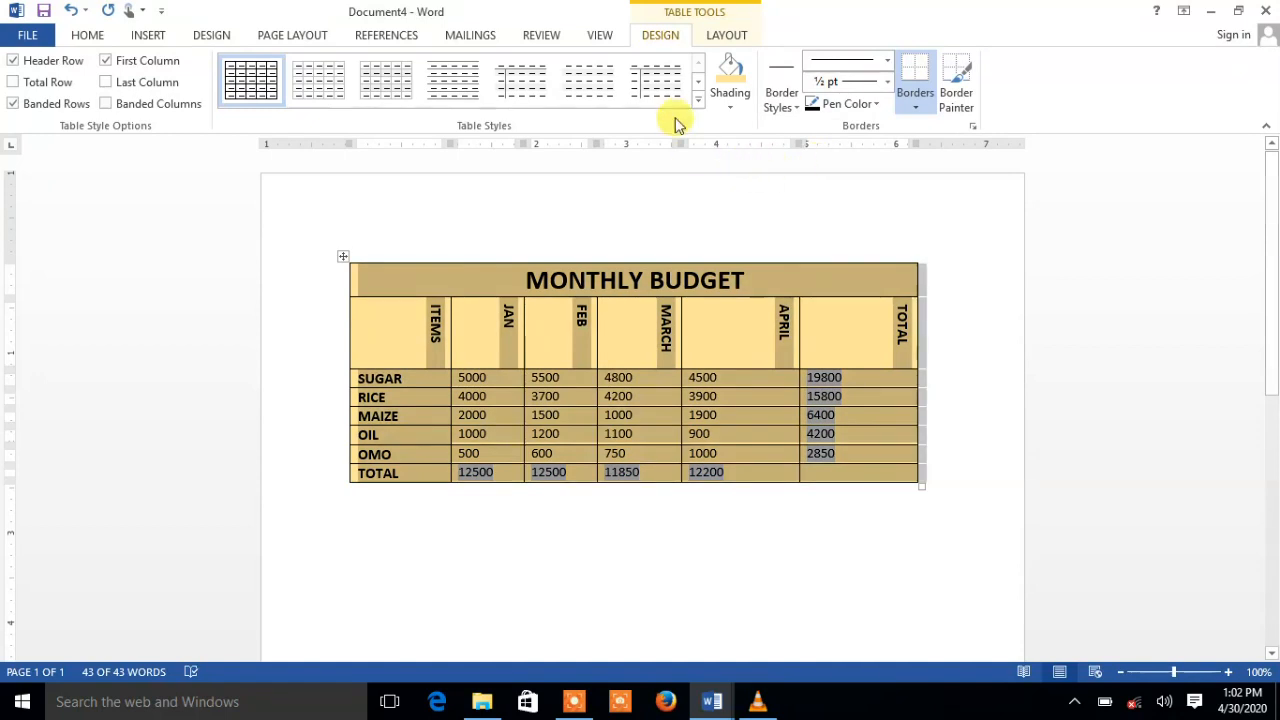
pyautogui.click(697, 101)
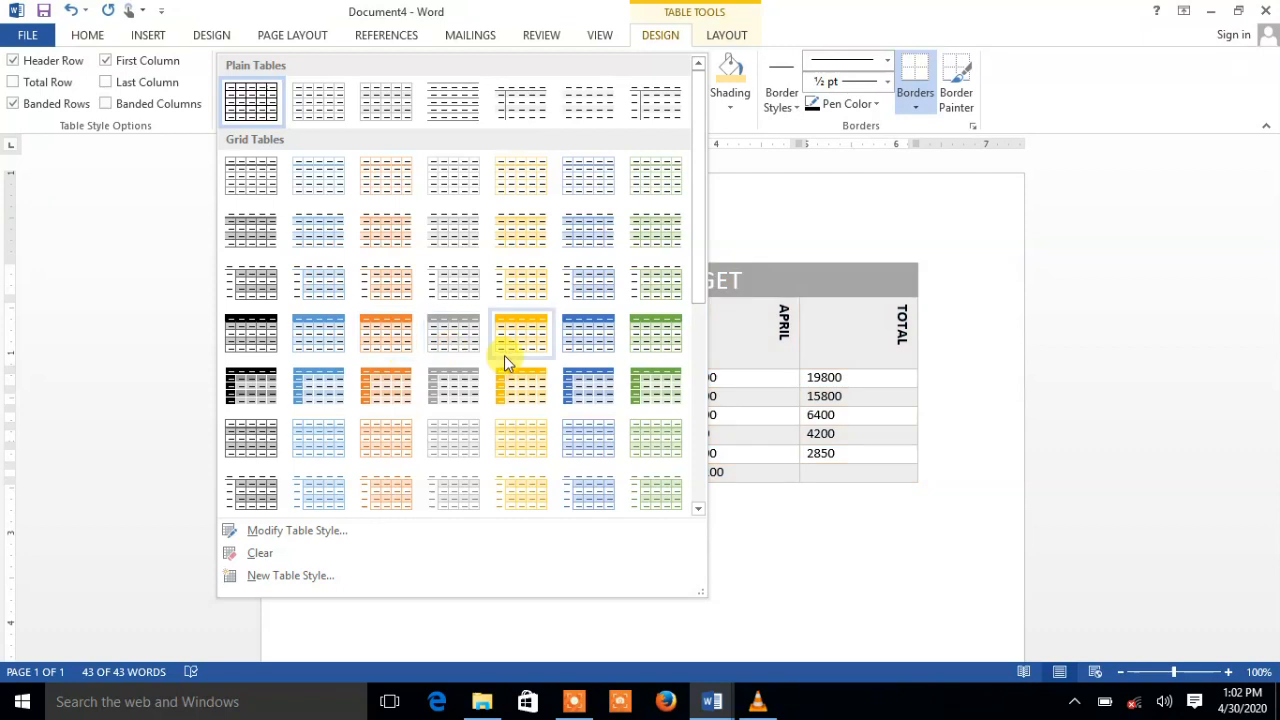
# Apply the blue Grid Table style to the MONTHLY BUDGET table
pyautogui.click(580, 388)
pyautogui.hotkey('ctrl', 'a')
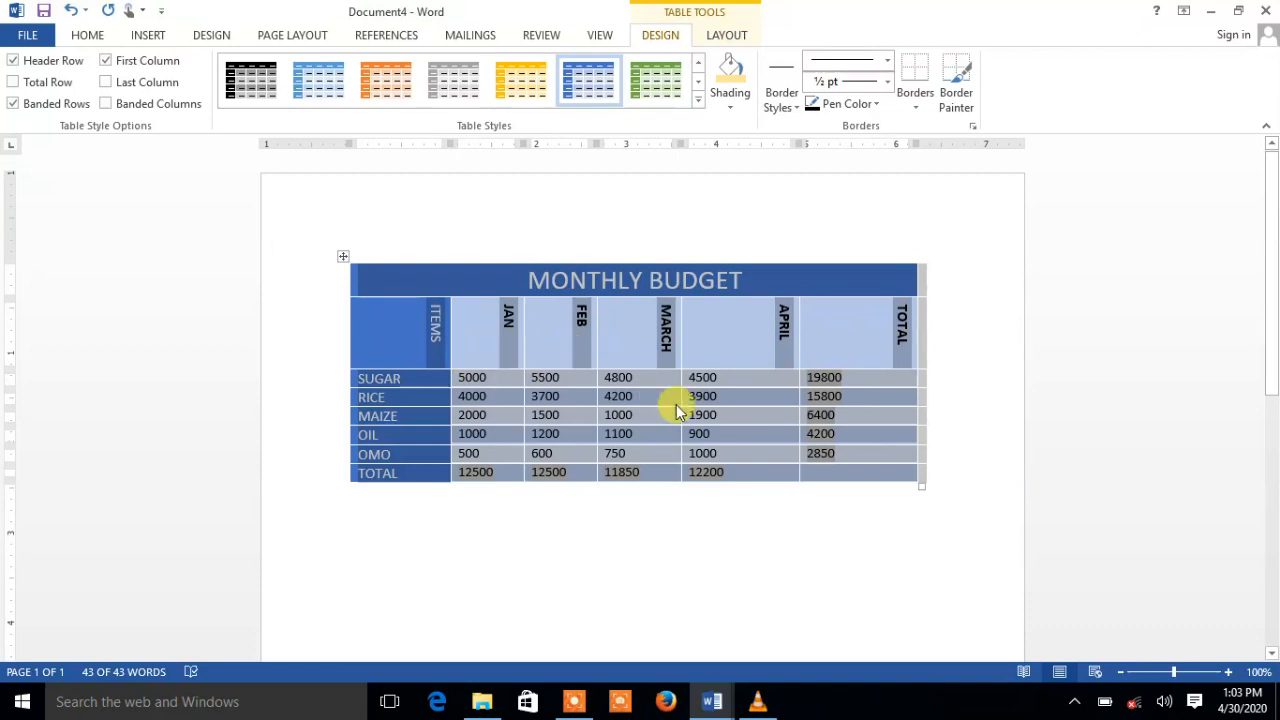
pyautogui.click(476, 386)
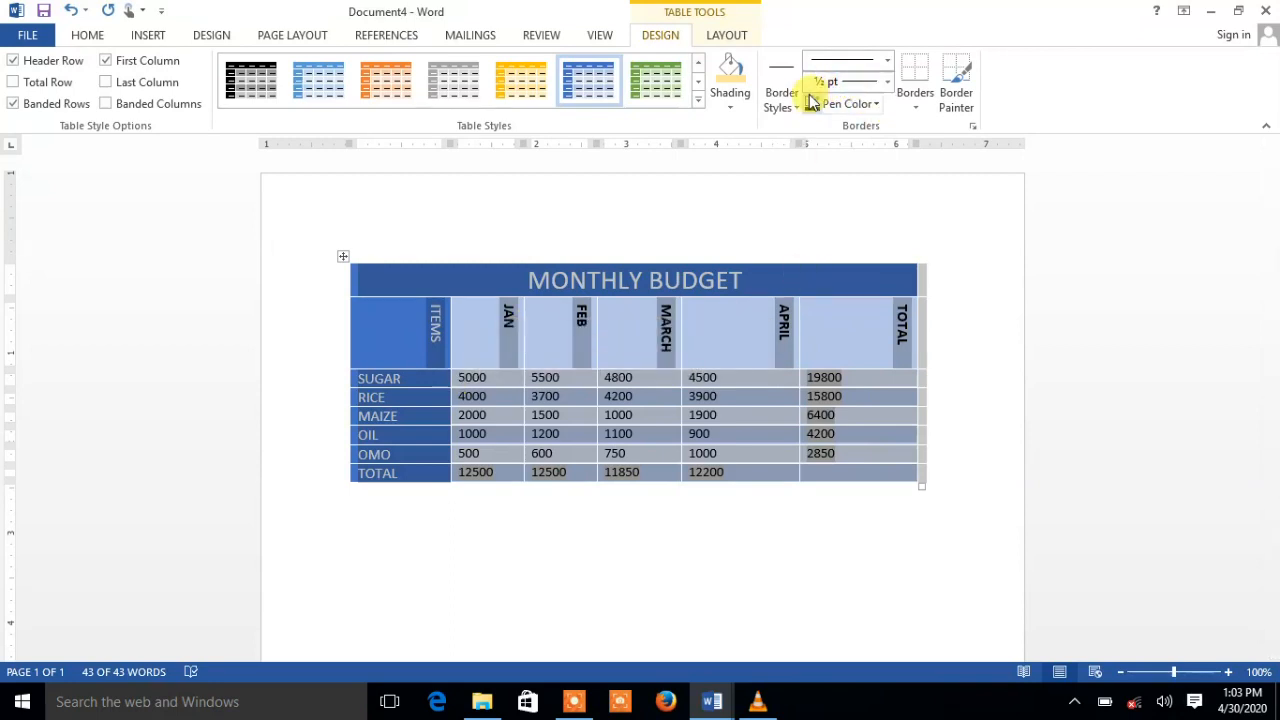
pyautogui.click(889, 64)
pyautogui.click(842, 162)
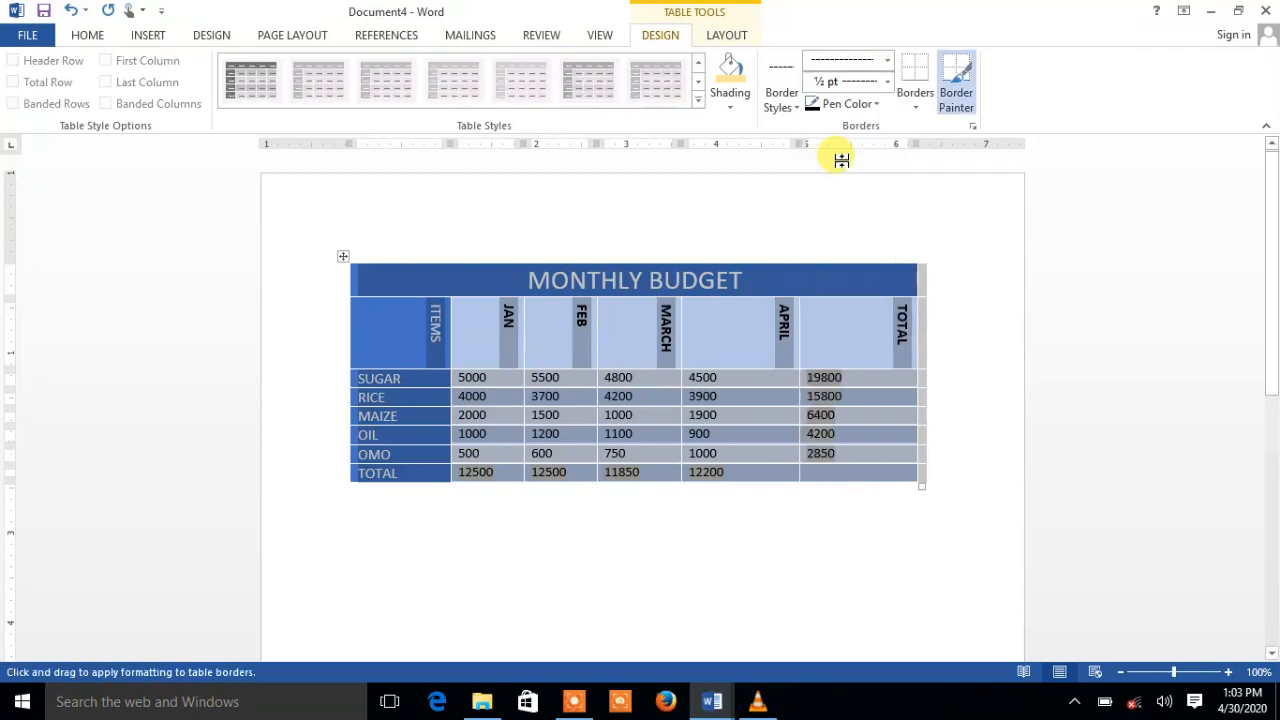
pyautogui.click(892, 64)
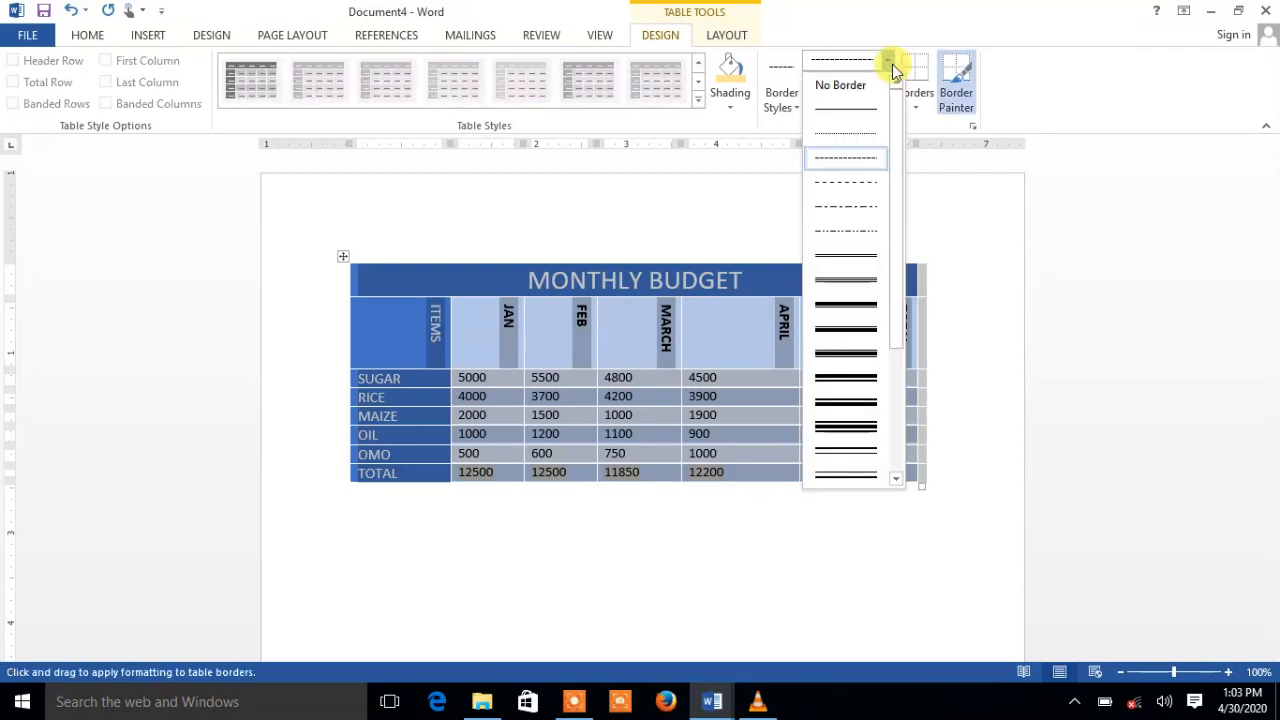
pyautogui.click(858, 290)
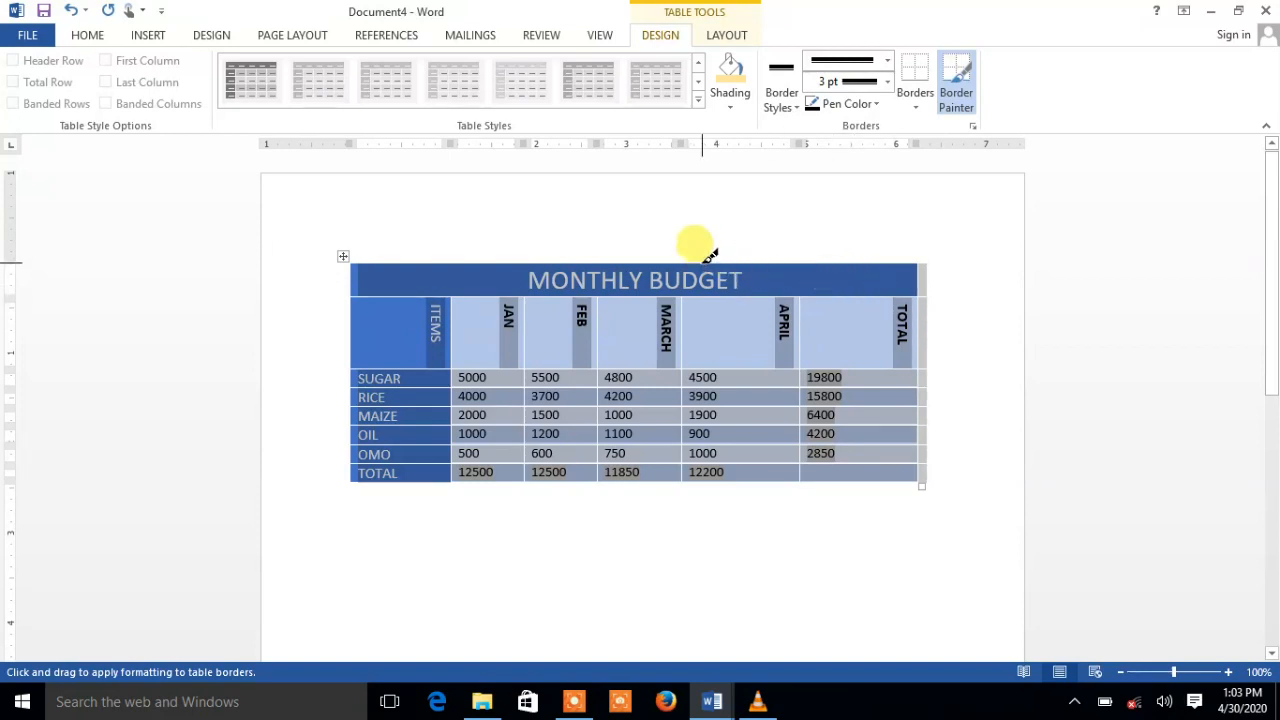
pyautogui.click(884, 63)
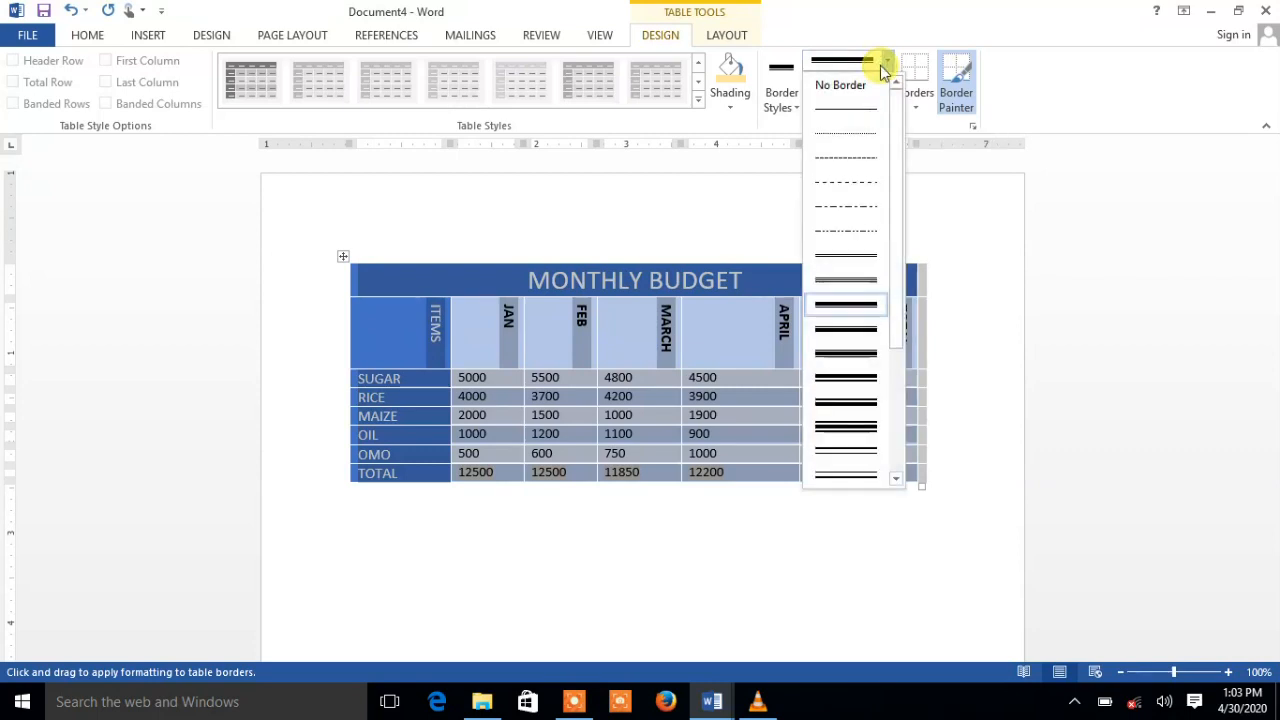
pyautogui.click(847, 104)
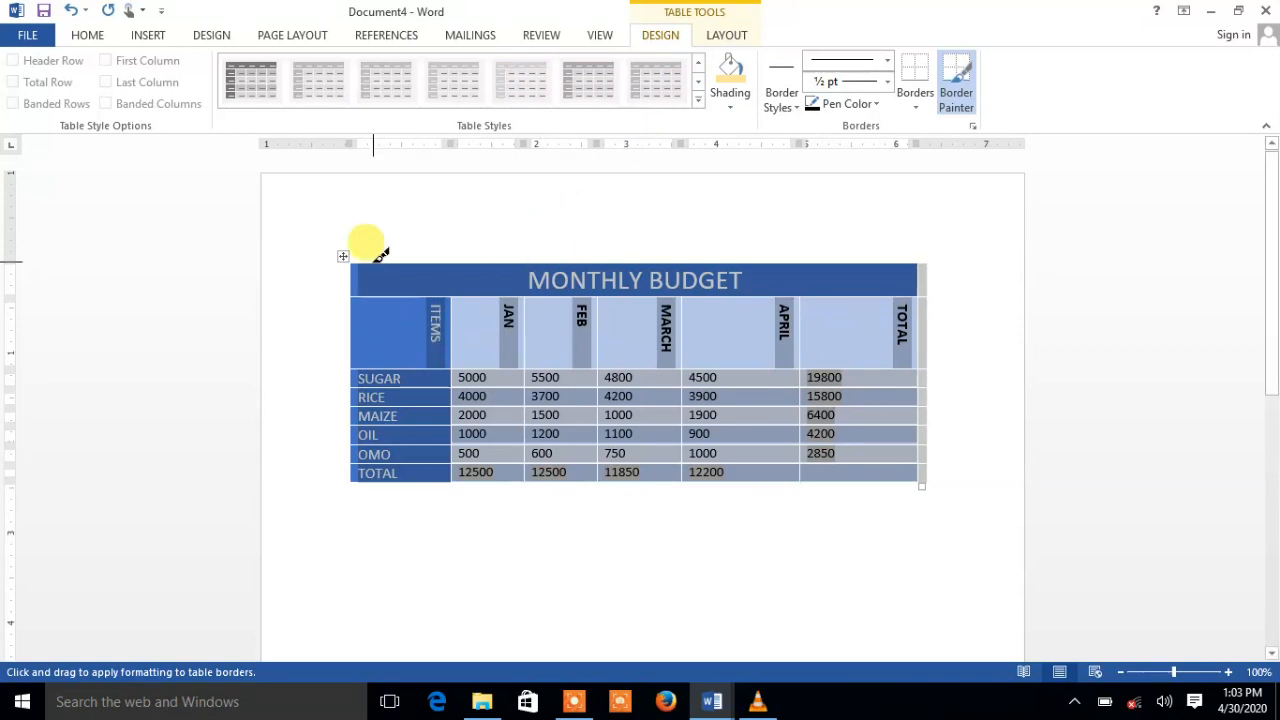
pyautogui.click(957, 82)
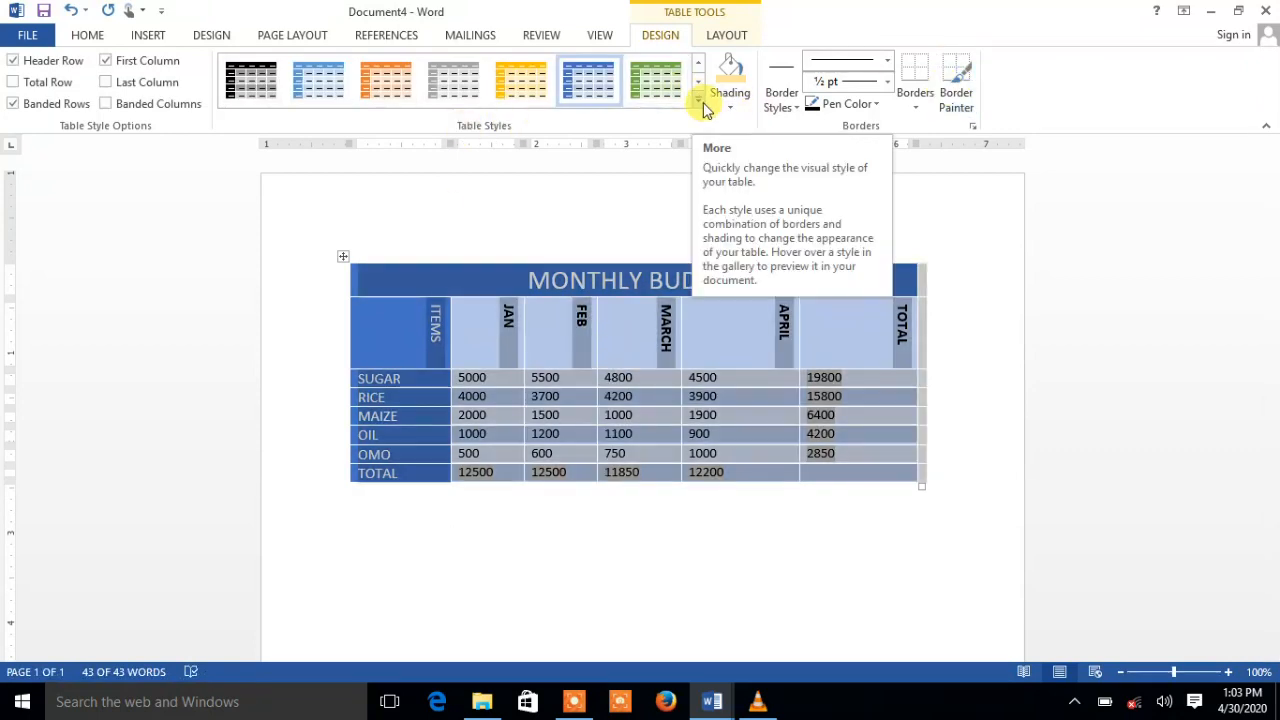
# With the table selected, toggle Header Row and First Column off and back on
pyautogui.click(465, 263)
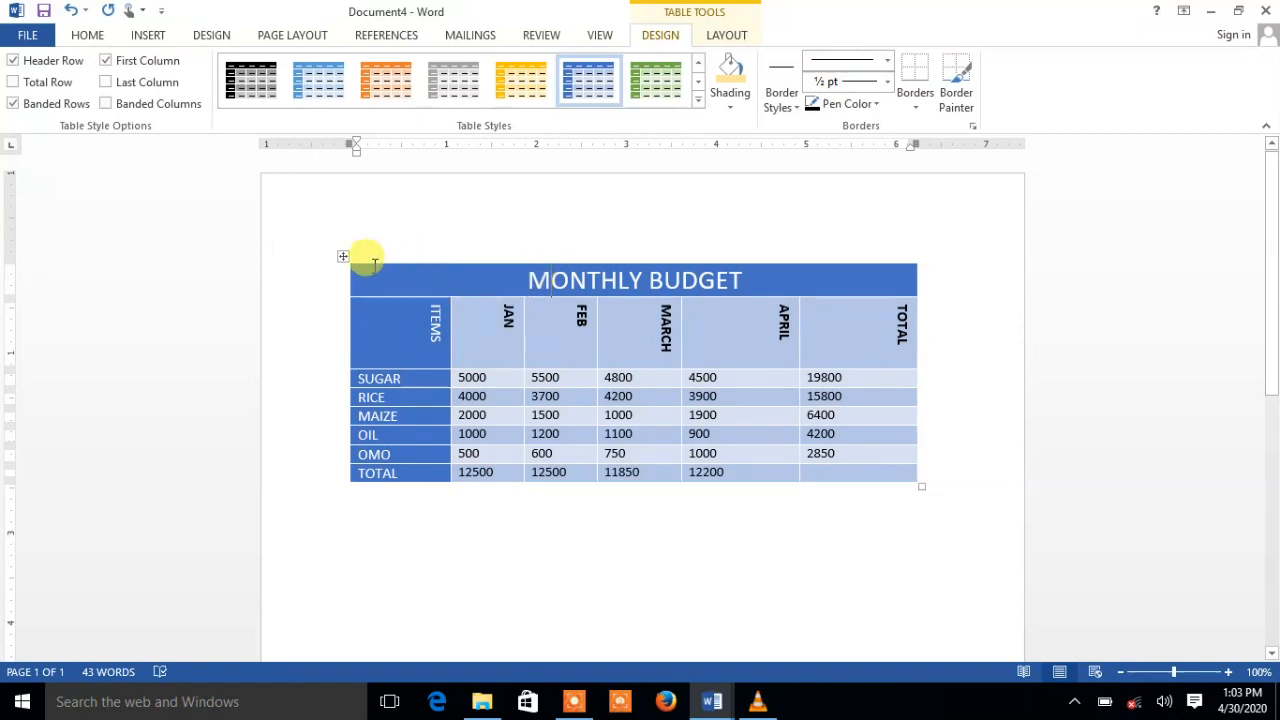
pyautogui.click(343, 255)
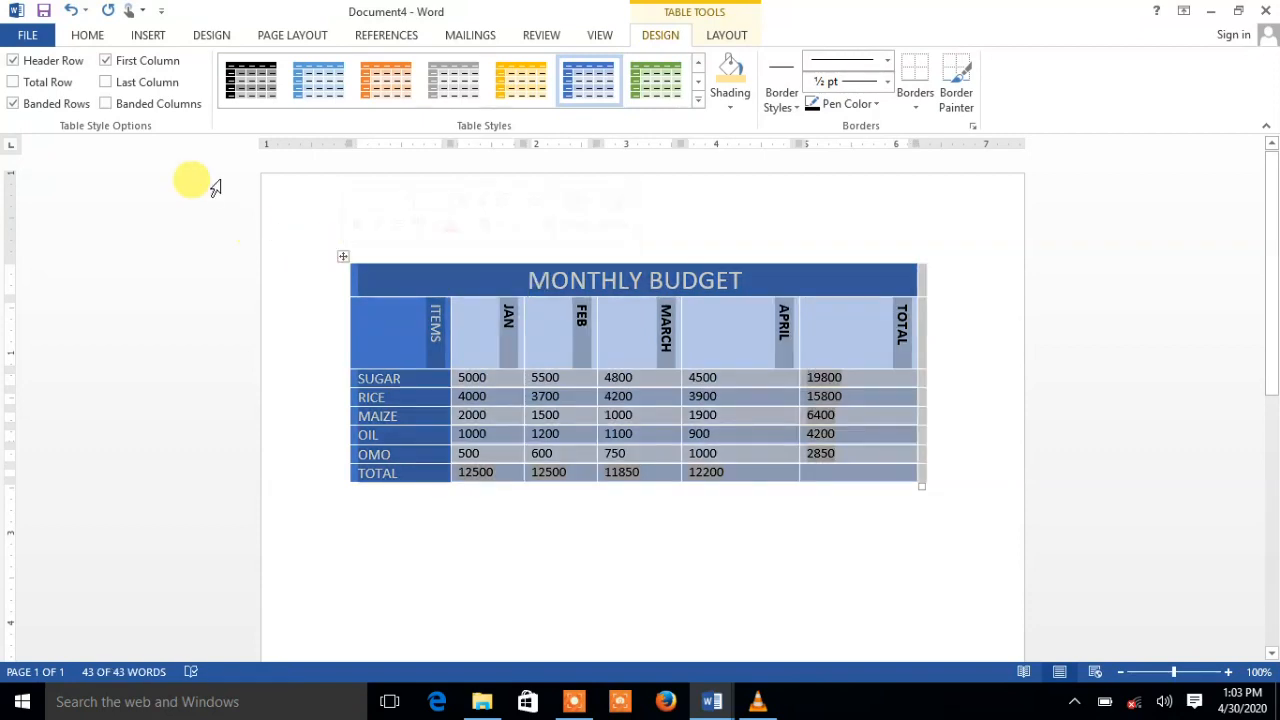
pyautogui.click(13, 61)
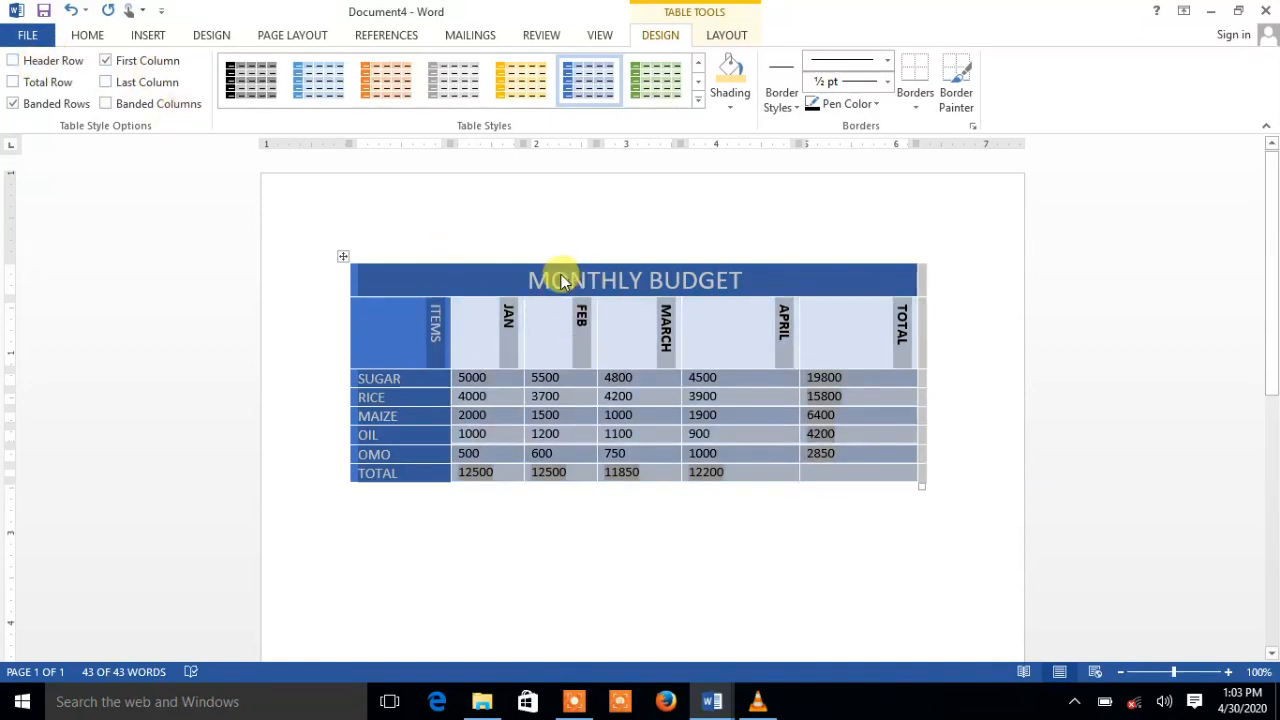
pyautogui.click(106, 61)
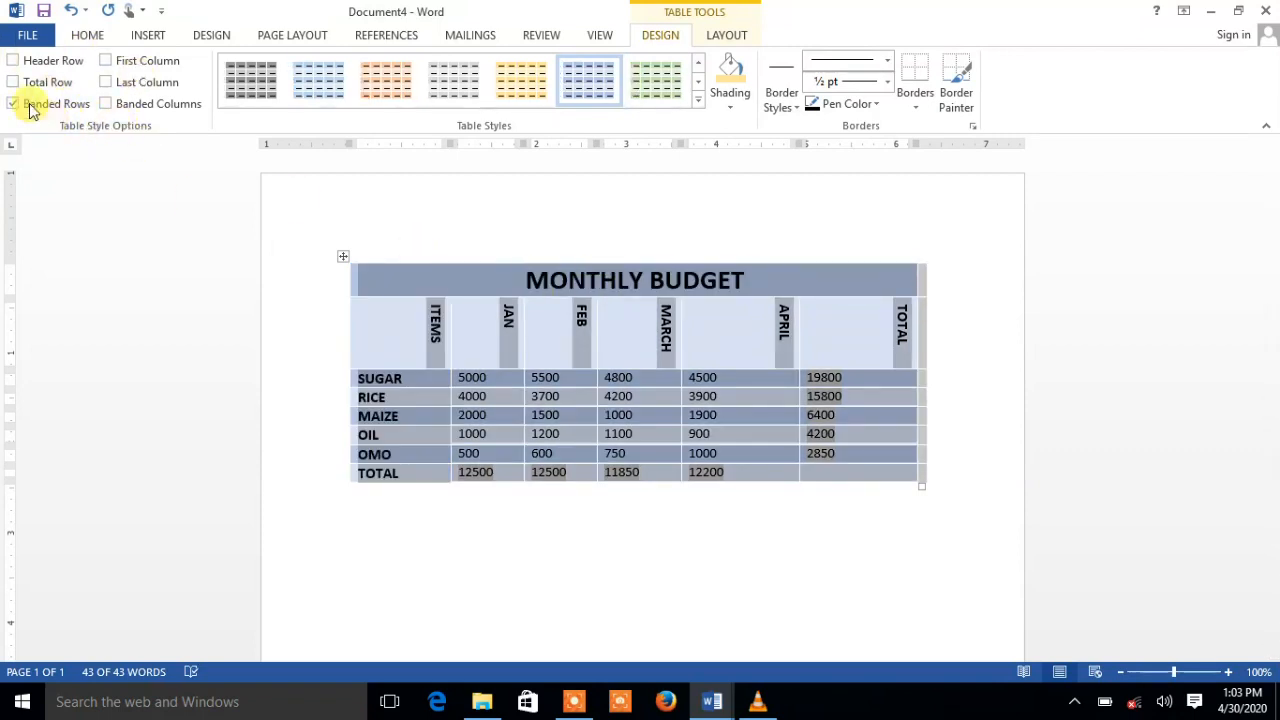
pyautogui.click(13, 61)
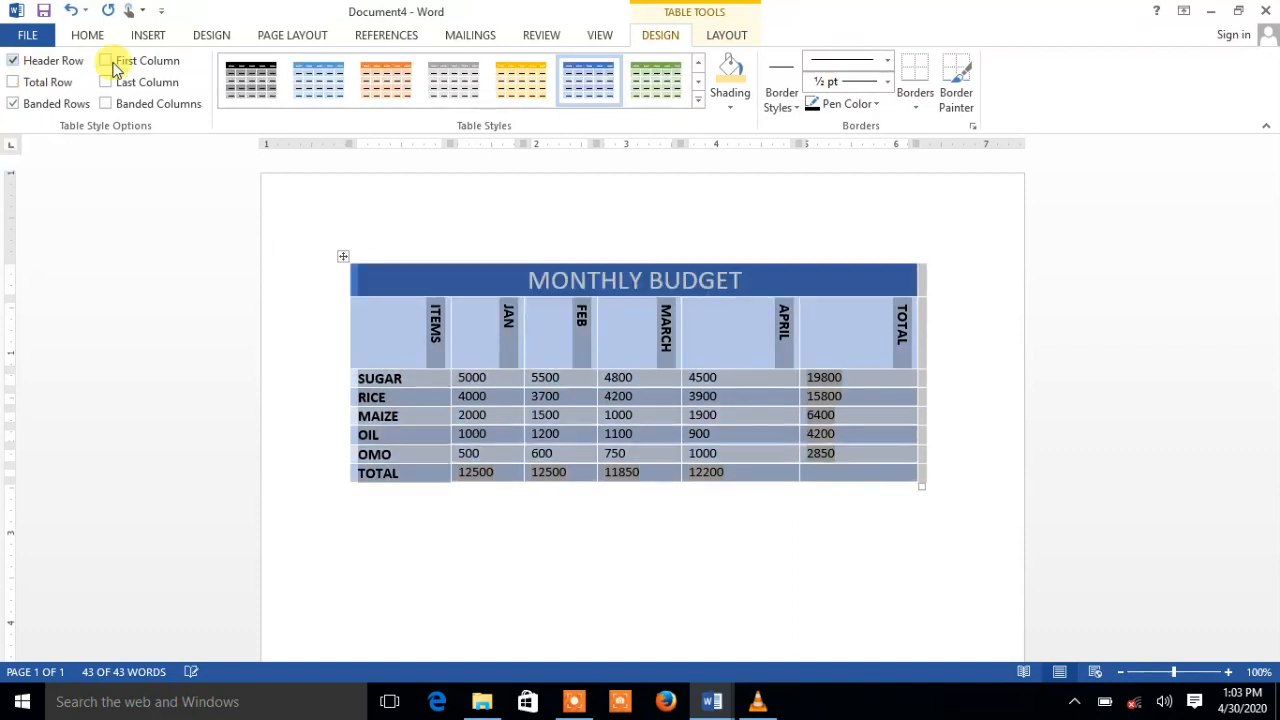
pyautogui.click(106, 61)
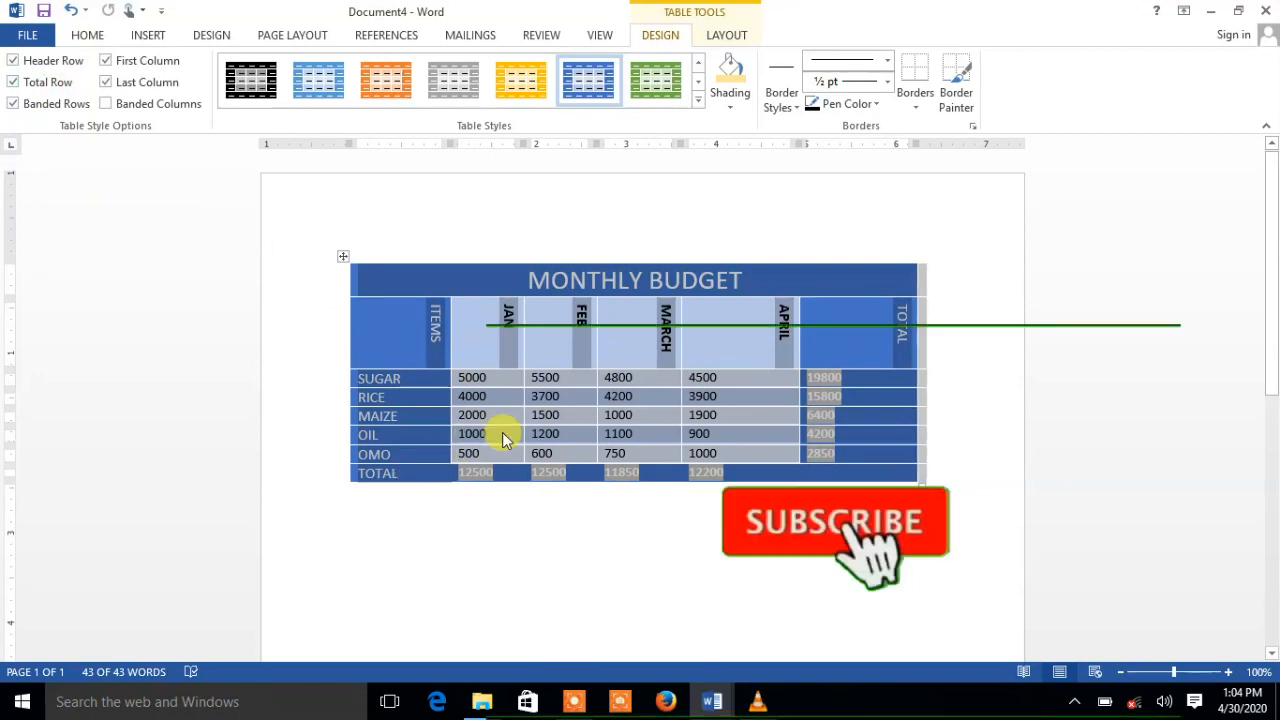
pyautogui.click(180, 279)
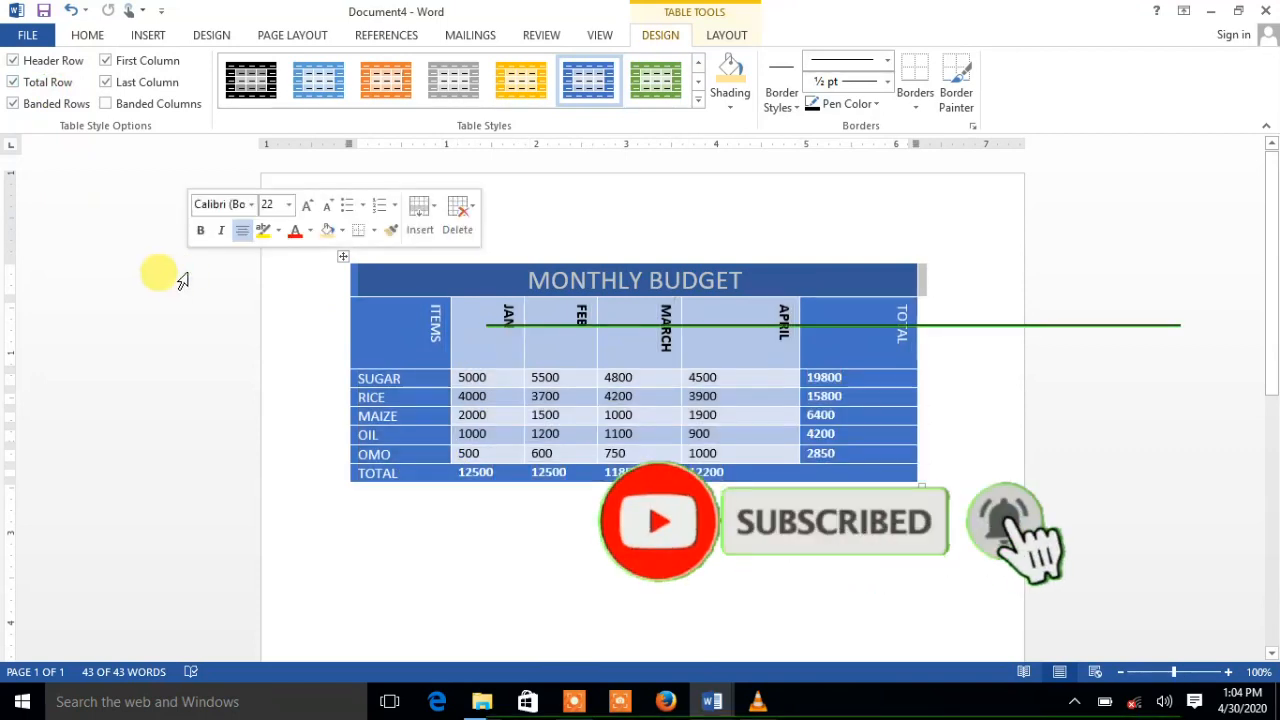